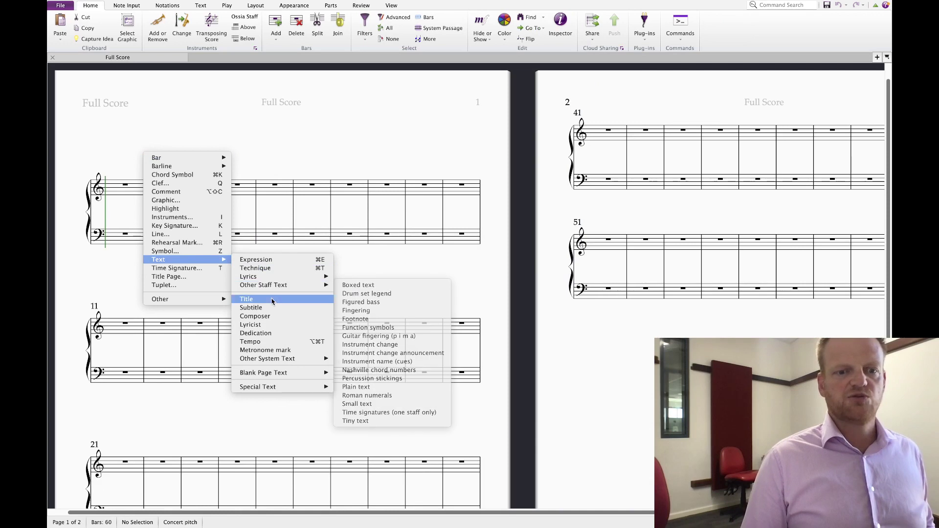
- Add a title reading "Electro POP" to the first page of the score
{"action": "left_click", "coordinate": [273, 299]}
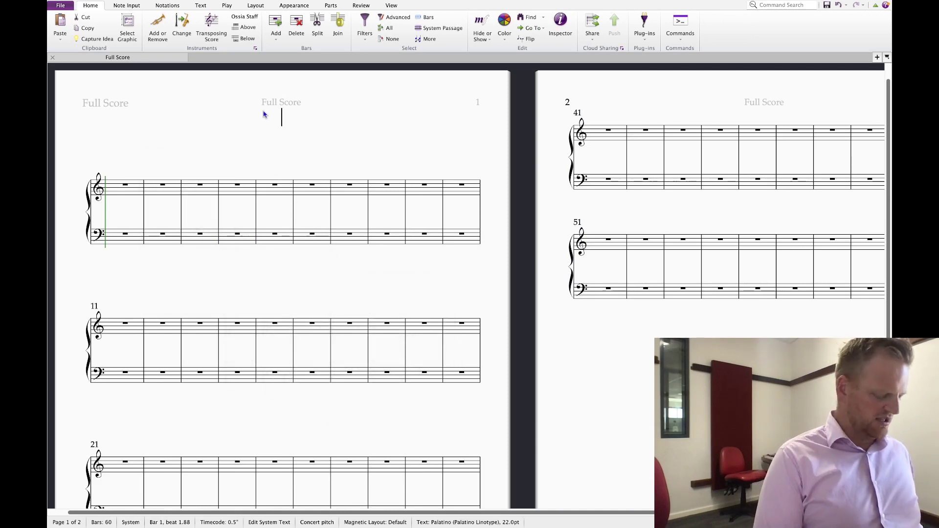
{"action": "type", "text": "Electr"}
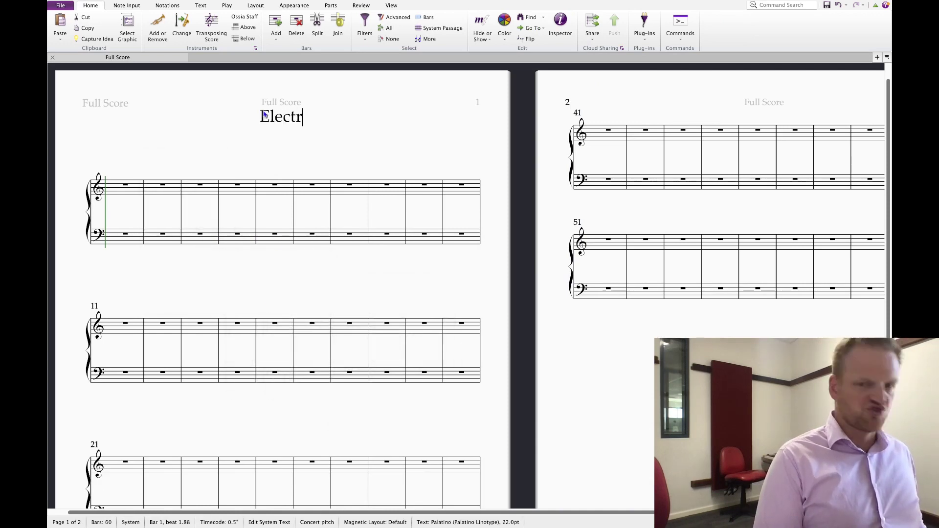
{"action": "type", "text": "o POP"}
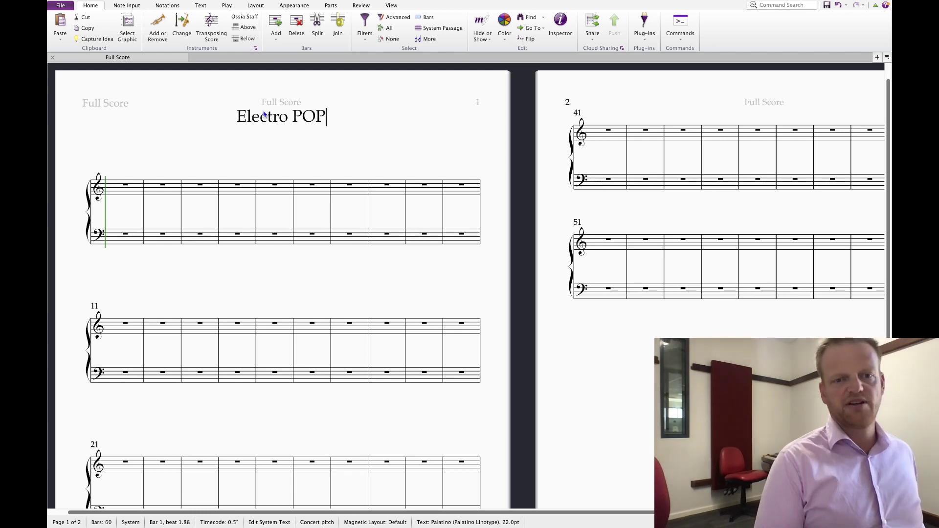
{"action": "key", "text": "Escape"}
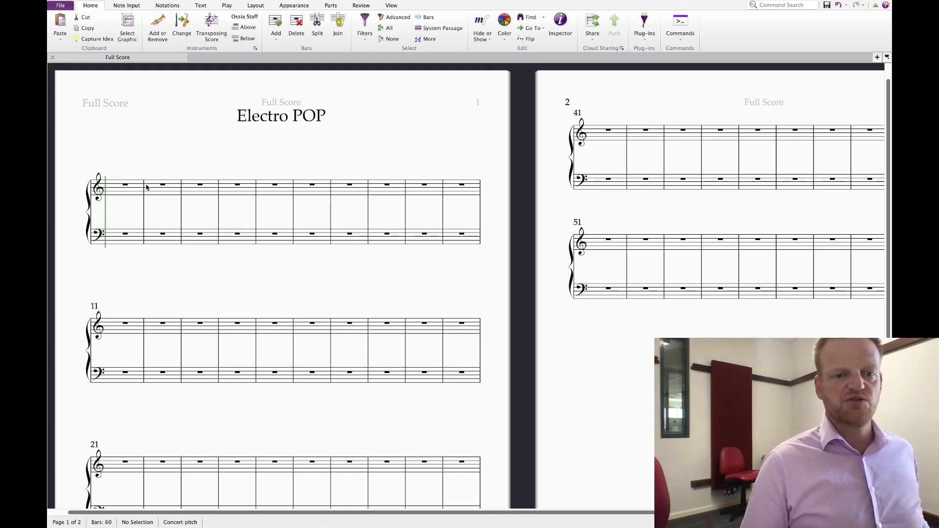
- Place a 4/4 time signature at the start of the score and delete the extra one at bar 2
{"action": "left_click", "coordinate": [137, 191]}
{"action": "key", "text": "t"}
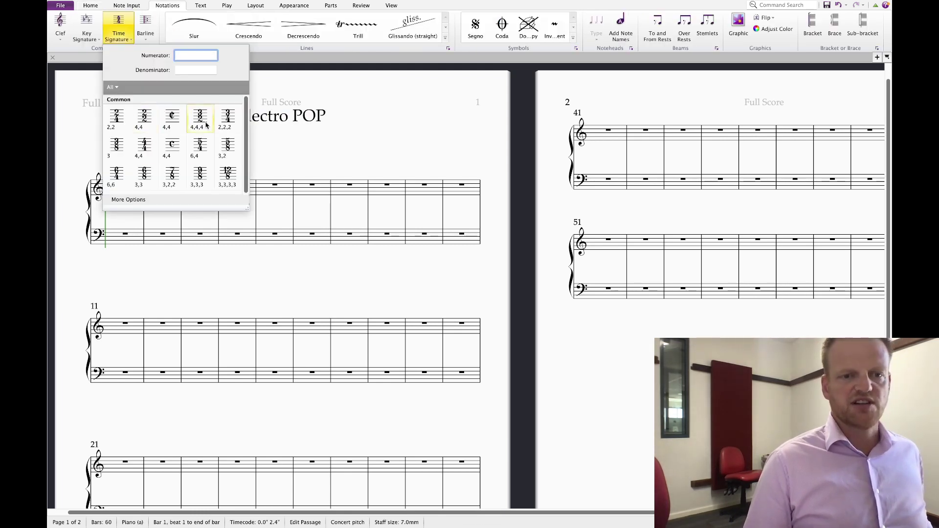
{"action": "left_click", "coordinate": [145, 146]}
{"action": "left_click", "coordinate": [152, 190]}
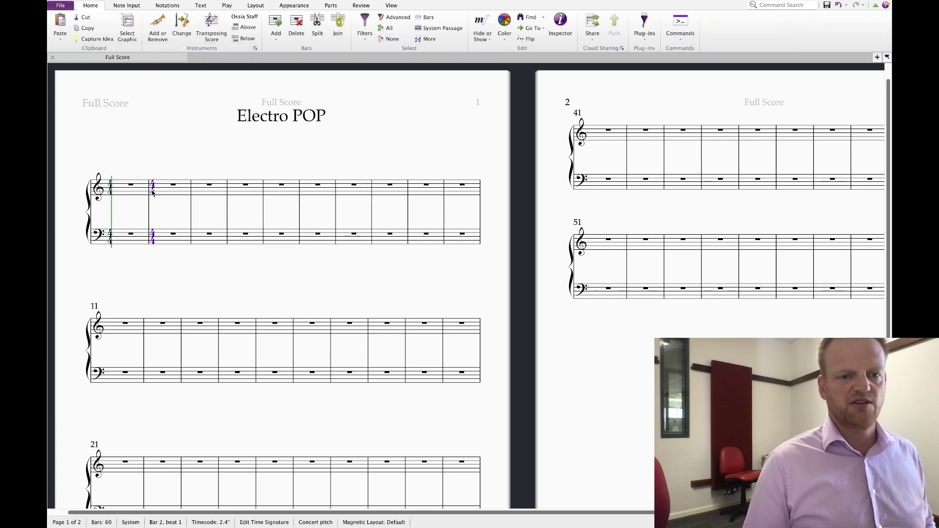
{"action": "key", "text": "Delete"}
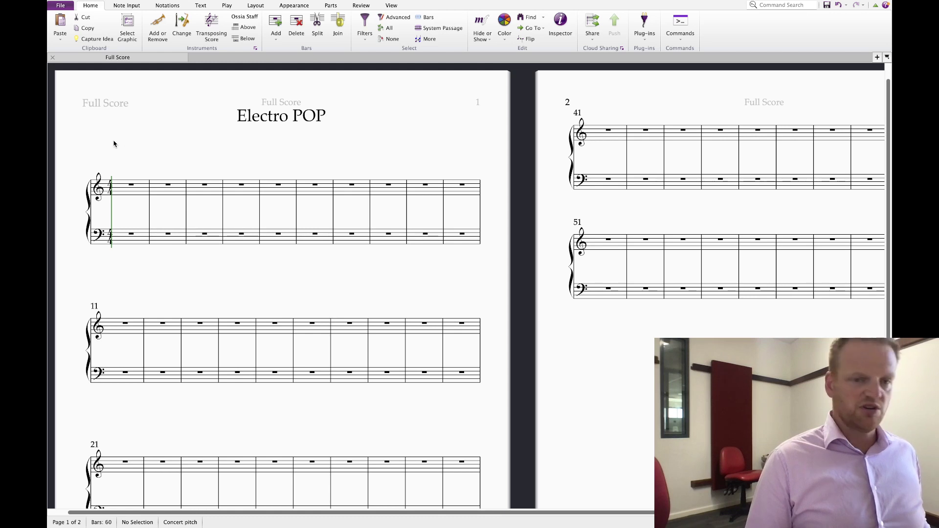
- Add a quarter note = 130 tempo mark above bar 1 and move it slightly higher above the staff
{"action": "left_click", "coordinate": [129, 195]}
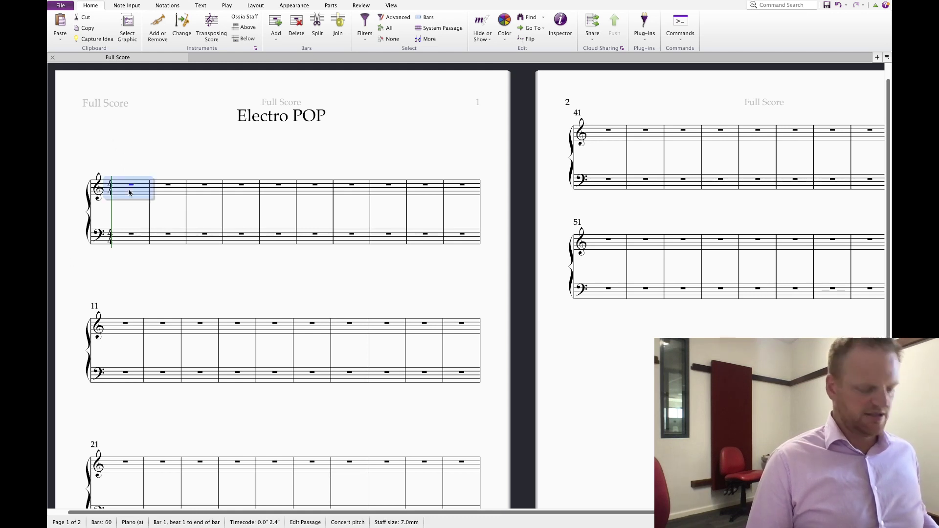
{"action": "key", "text": "ctrl+alt+t"}
{"action": "right_click", "coordinate": [109, 168]}
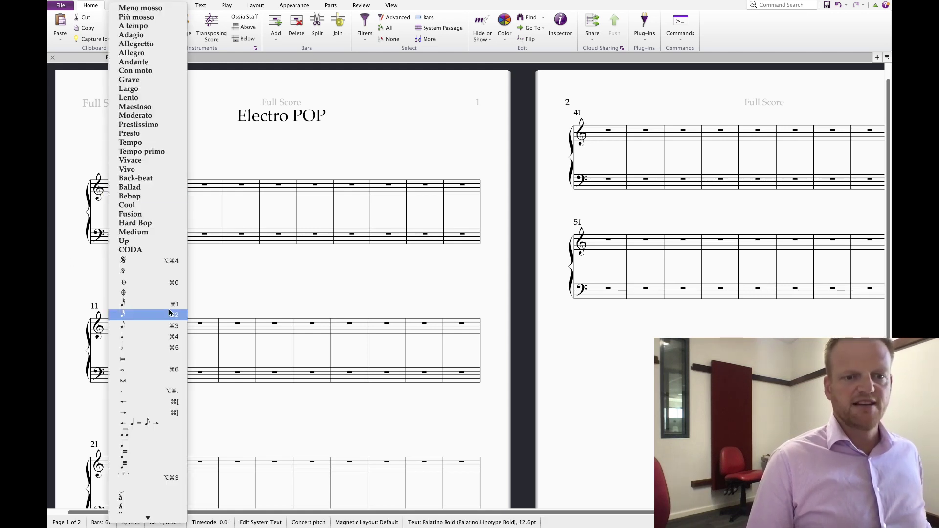
{"action": "left_click", "coordinate": [152, 341]}
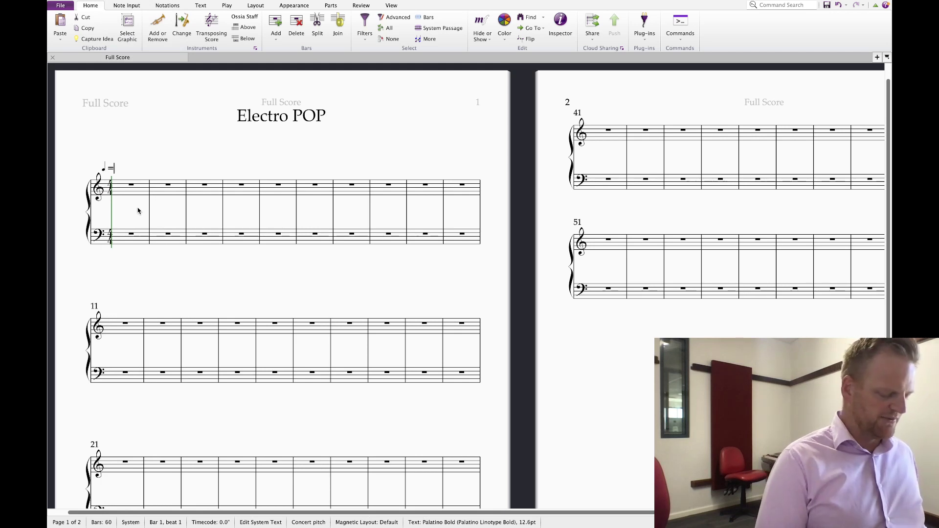
{"action": "type", "text": "= 130"}
{"action": "key", "text": "Escape"}
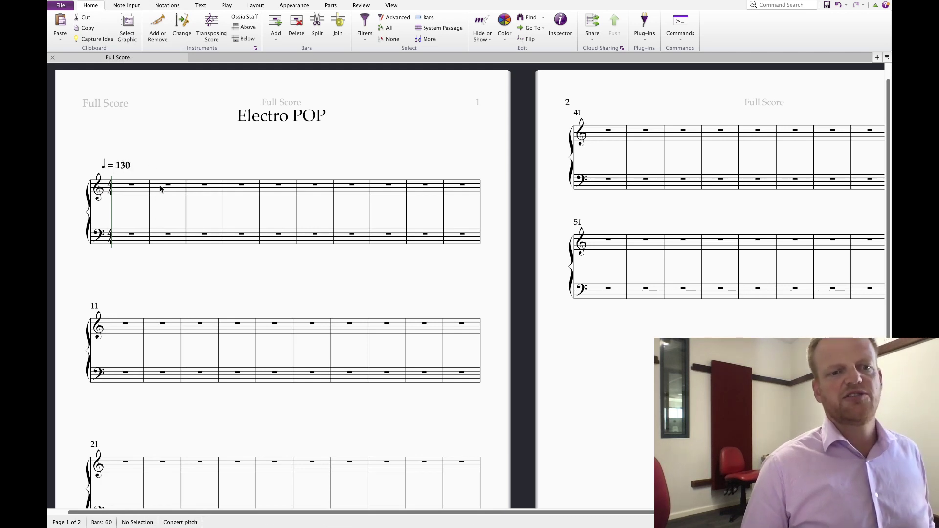
{"action": "left_click_drag", "start_coordinate": [123, 164], "coordinate": [123, 153]}
{"action": "left_click", "coordinate": [145, 174]}
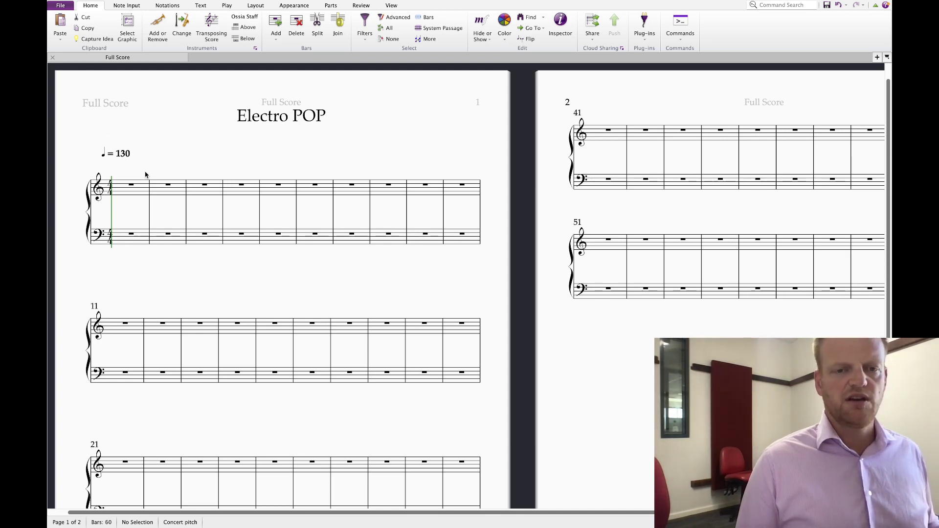
- Try entering the quarter notes E, D and C in bar 1 of the upper piano staff
{"action": "left_click", "coordinate": [137, 192]}
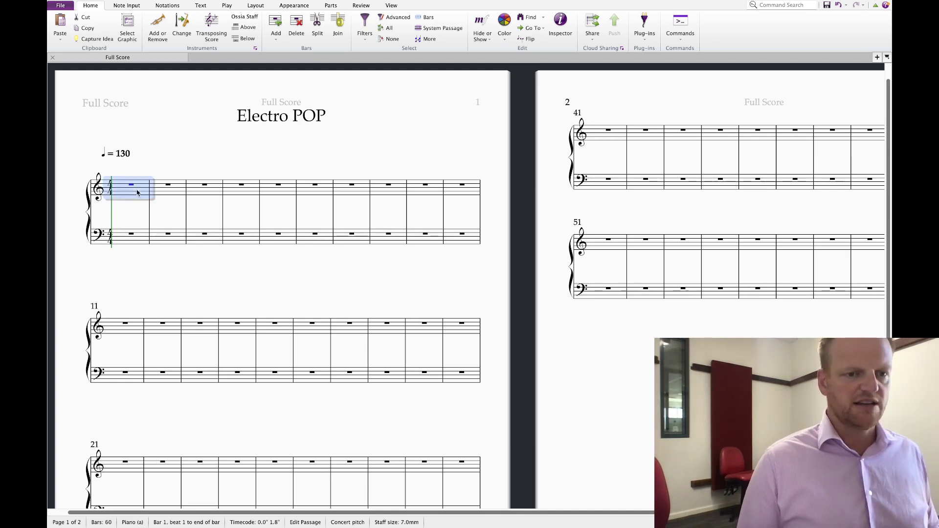
{"action": "type", "text": "edc"}
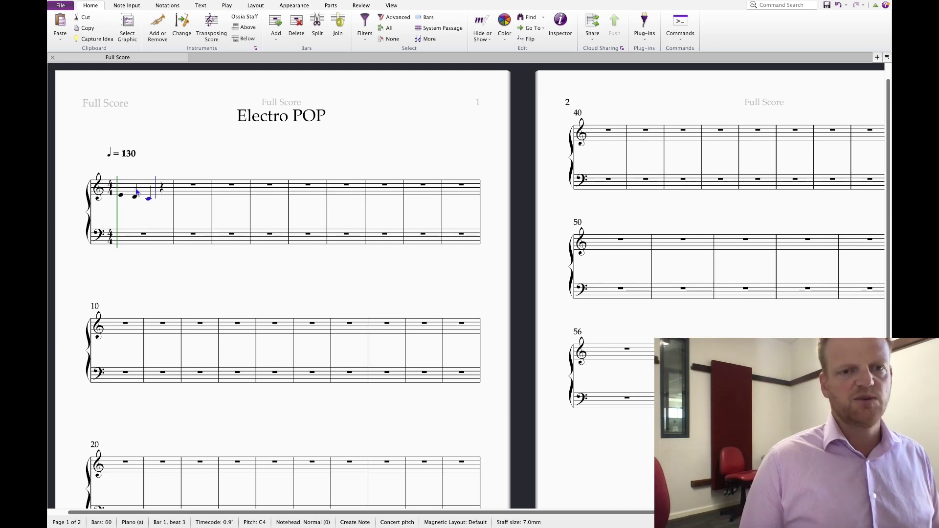
{"action": "key", "text": "Escape"}
{"action": "key", "text": "Escape"}
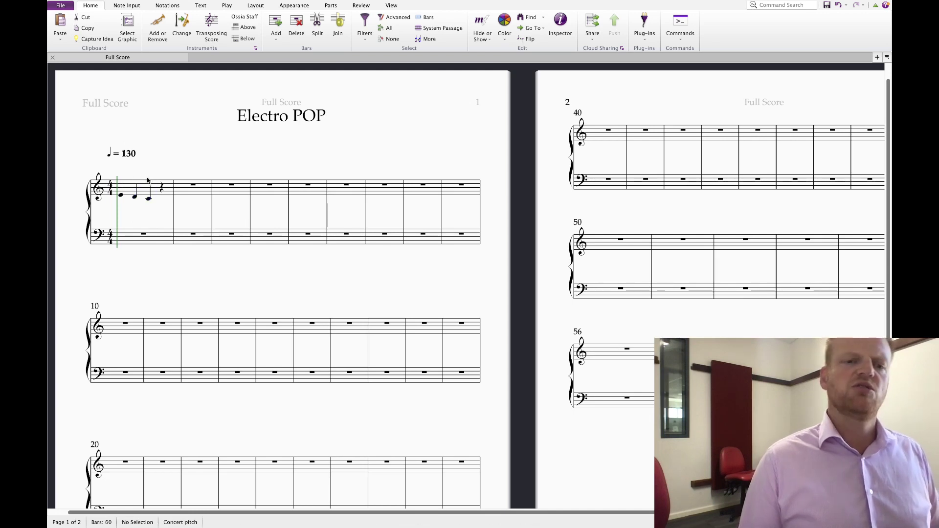
- Clear the three test notes from bar 1 of the upper piano staff
{"action": "left_click", "coordinate": [145, 197]}
{"action": "key", "text": "Delete"}
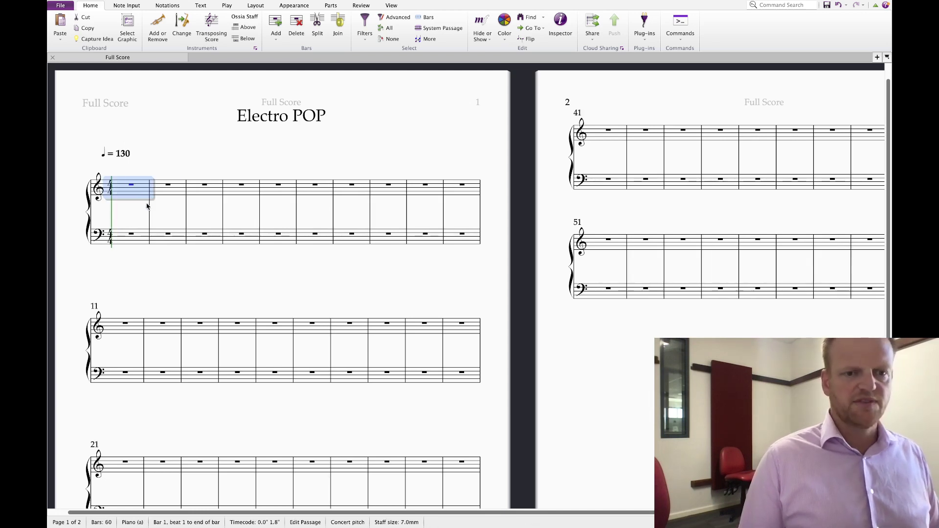
{"action": "key", "text": "Escape"}
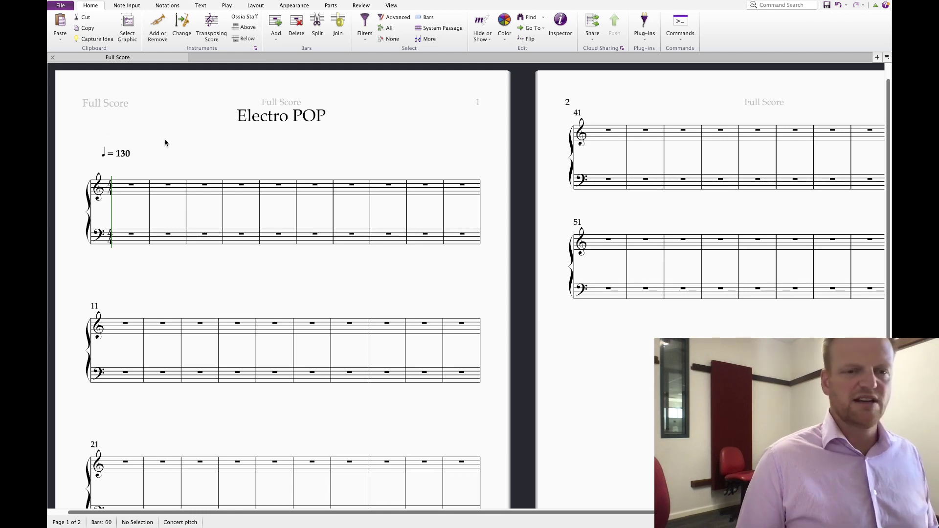
{"action": "key", "text": "ctrl+z"}
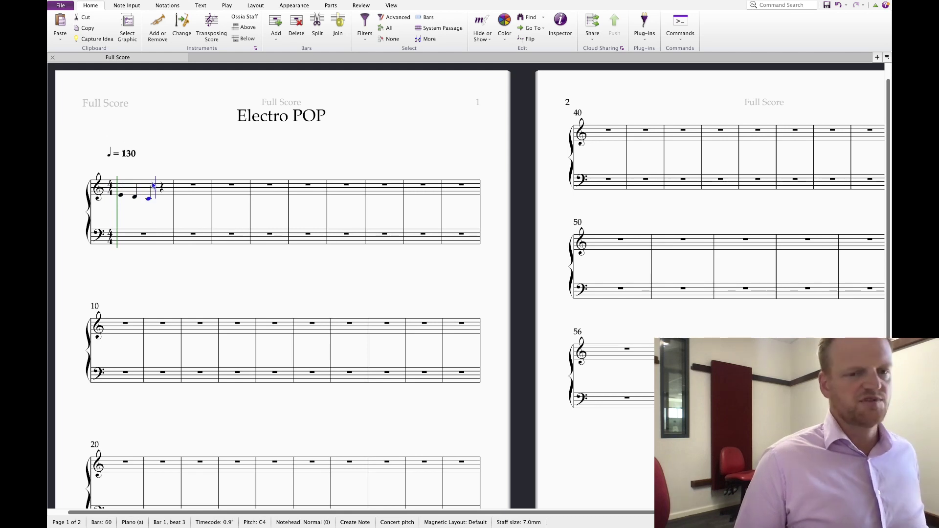
{"action": "left_click", "coordinate": [146, 190]}
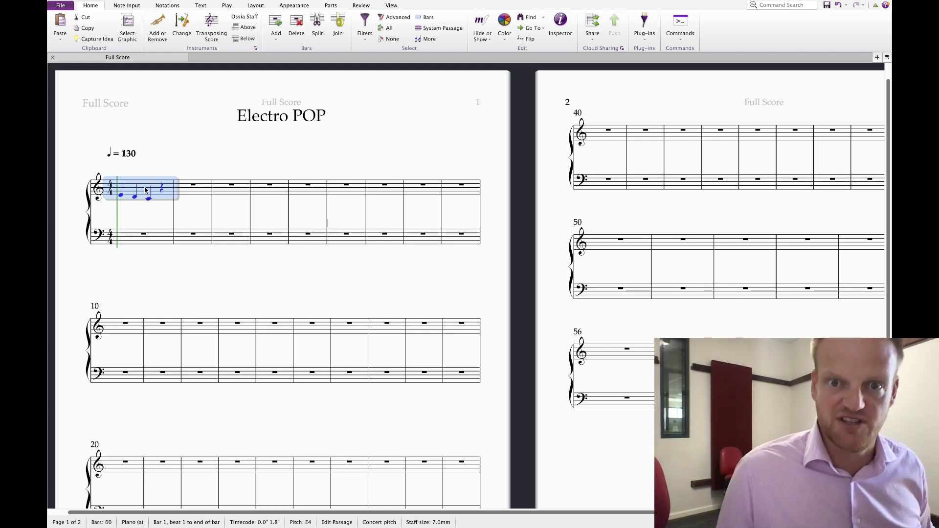
{"action": "key", "text": "Delete"}
{"action": "left_click", "coordinate": [151, 137]}
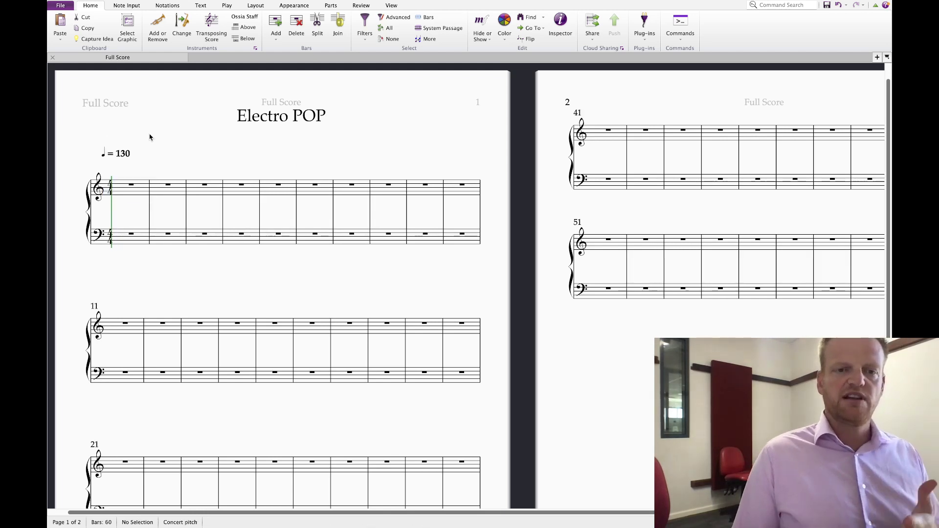
- Switch the score to the continuous panorama layout and add a Drum Set (Dance) staff below the piano
{"action": "key", "text": "ctrl+shift+p"}
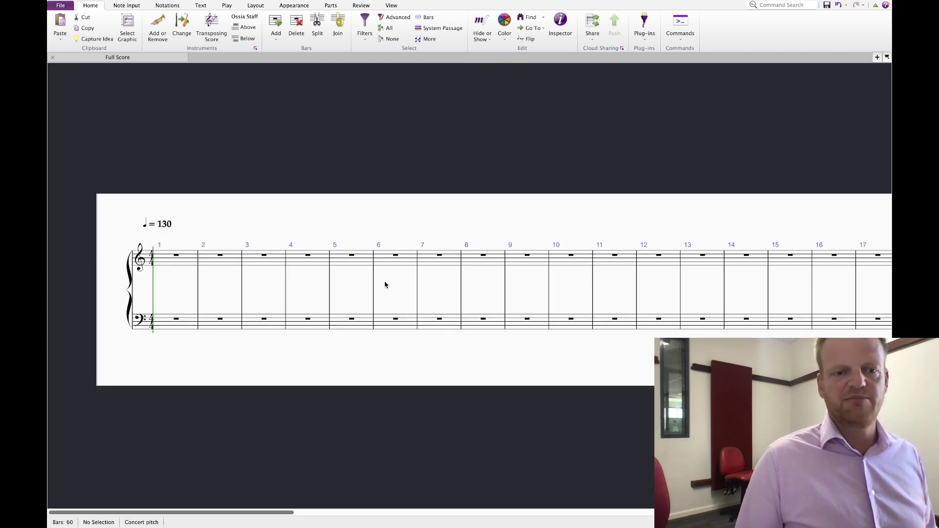
{"action": "left_click", "coordinate": [160, 30]}
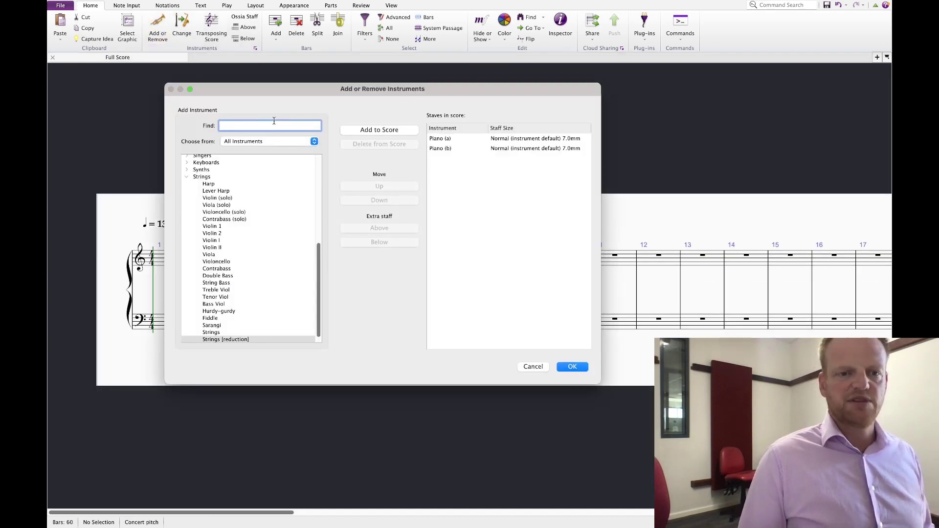
{"action": "type", "text": "drum"}
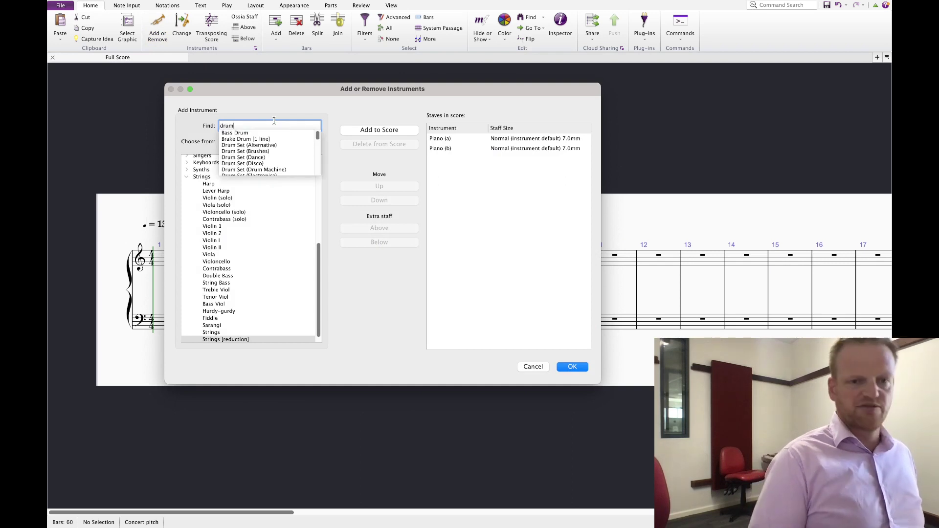
{"action": "left_click", "coordinate": [261, 157]}
{"action": "left_click", "coordinate": [415, 133]}
{"action": "left_click", "coordinate": [450, 139]}
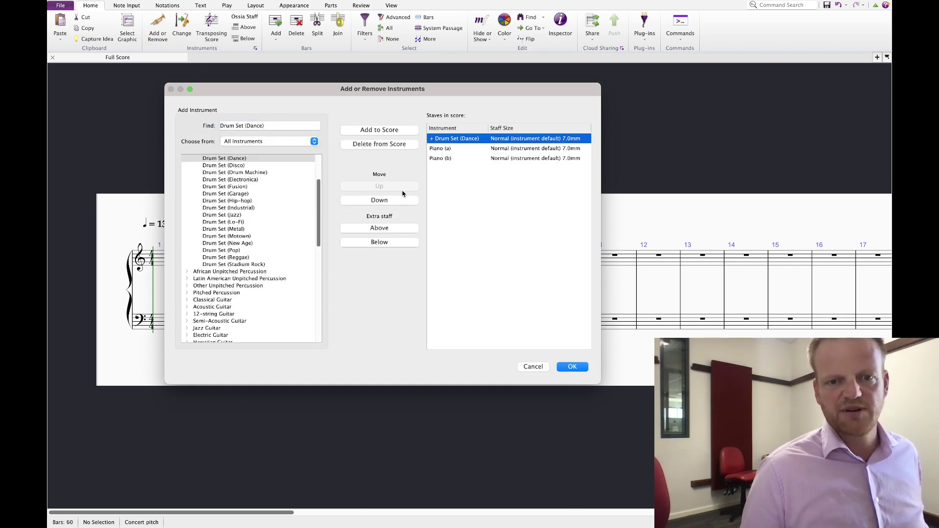
{"action": "double_click", "coordinate": [388, 201]}
{"action": "left_click", "coordinate": [566, 368]}
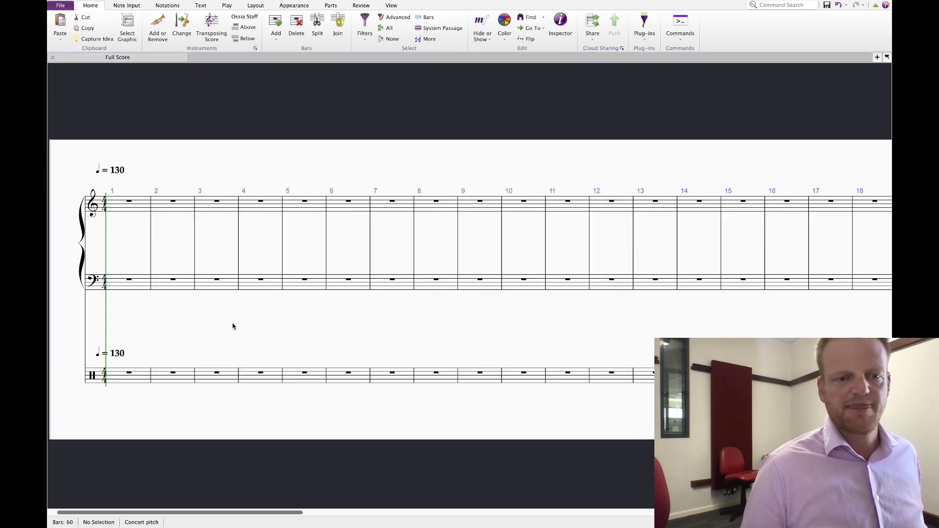
- Select bar 1 of the drum staff and search the Ideas collection for "drum"
{"action": "left_click", "coordinate": [140, 378]}
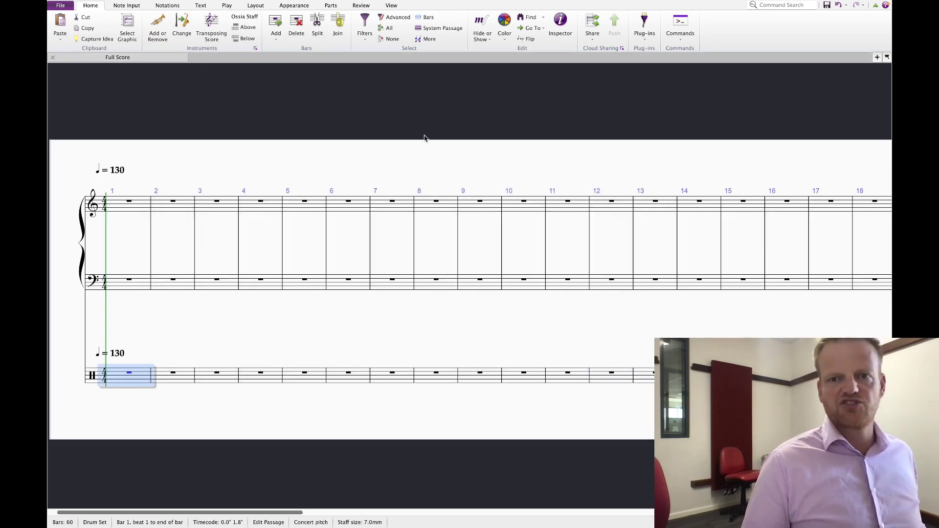
{"action": "left_click", "coordinate": [786, 5]}
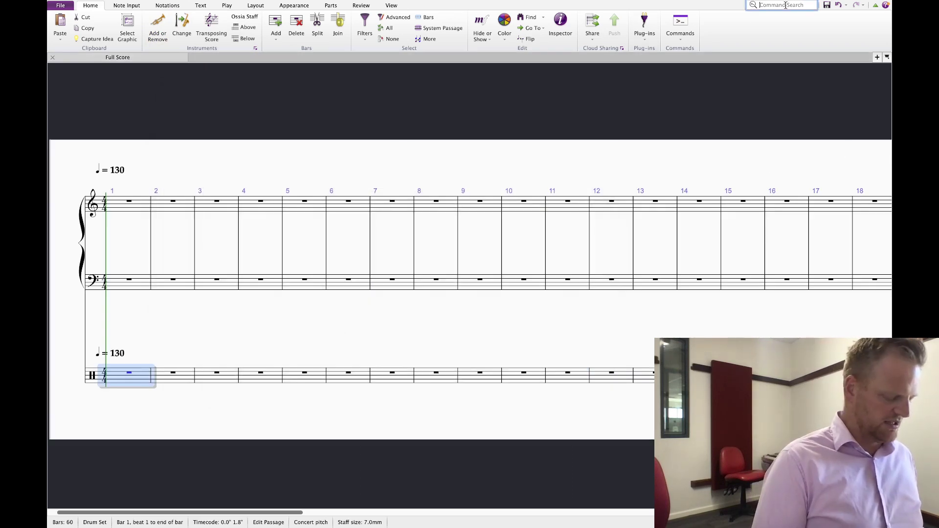
{"action": "type", "text": "ideas"}
{"action": "left_click", "coordinate": [738, 21]}
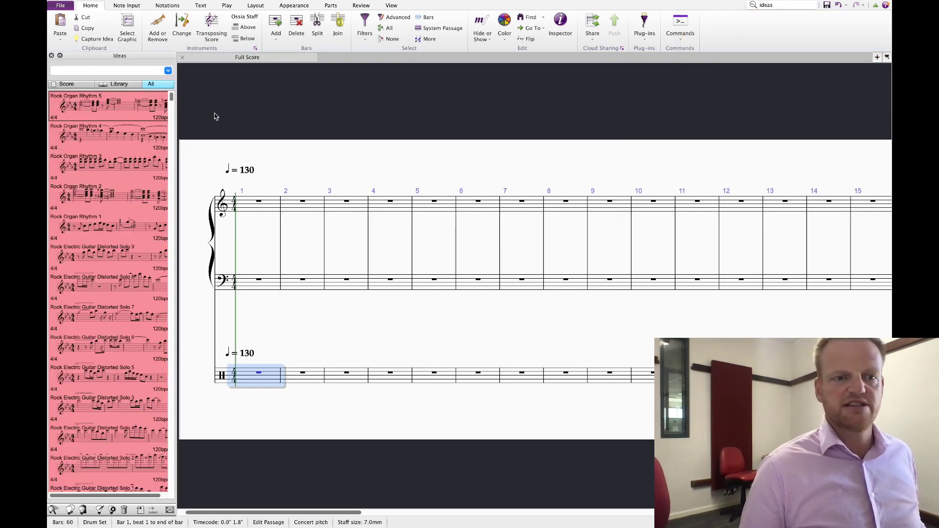
{"action": "left_click", "coordinate": [74, 71]}
{"action": "type", "text": "drum"}
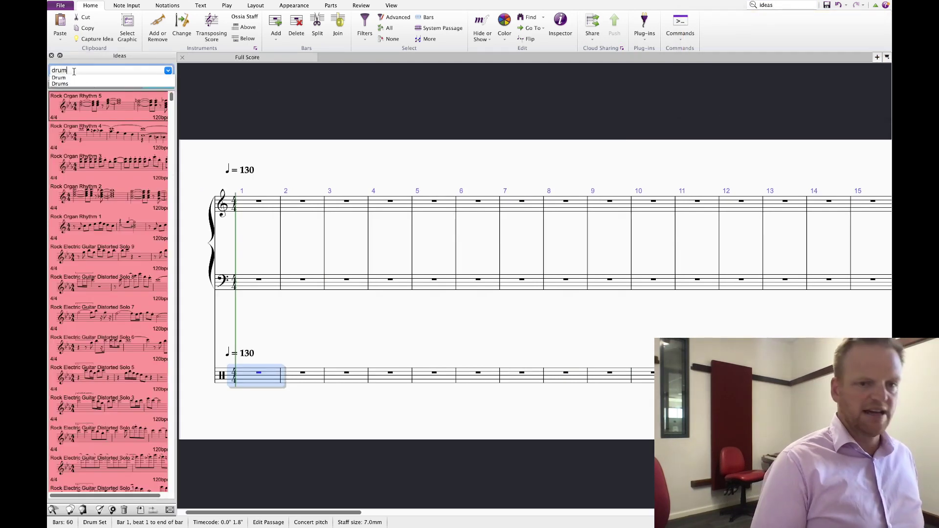
{"action": "key", "text": "Return"}
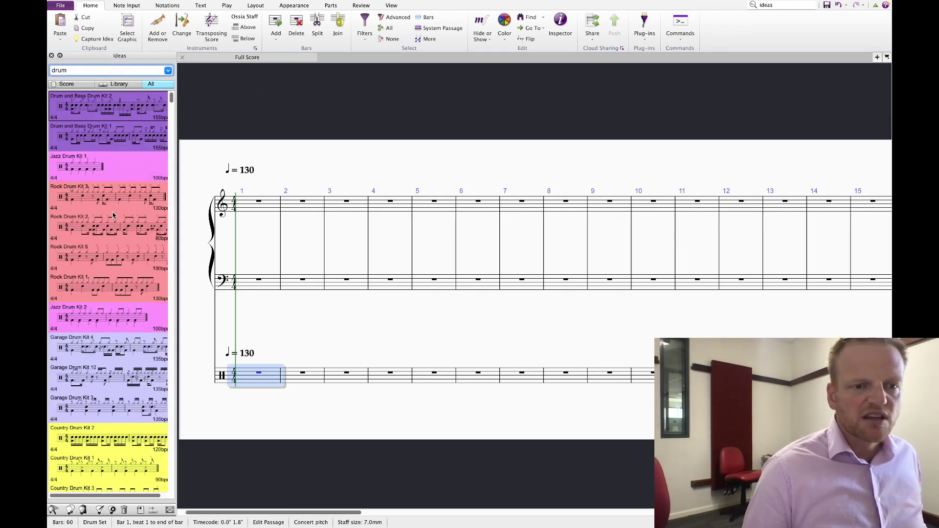
- Paste the Rock Drum Kit 3 idea into the drum staff from bar 1 and close the Ideas collection
{"action": "left_click", "coordinate": [94, 201]}
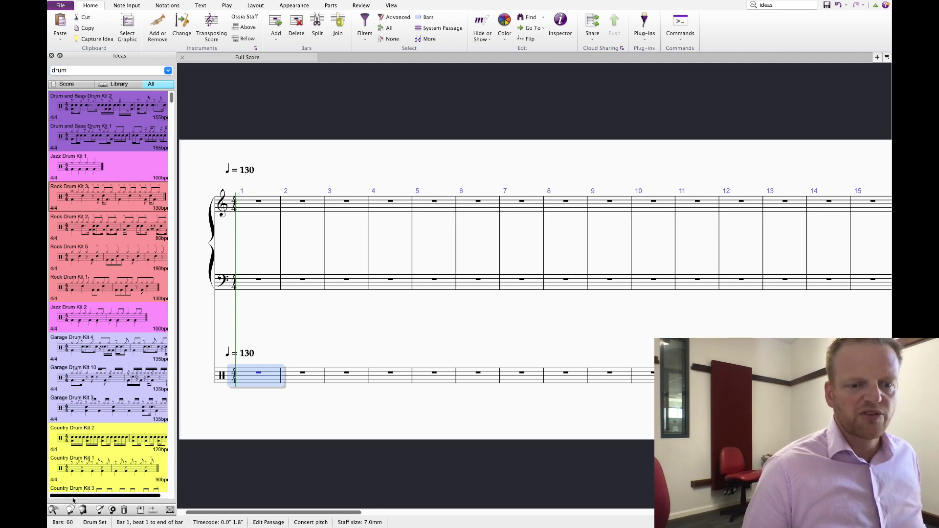
{"action": "left_click", "coordinate": [84, 509]}
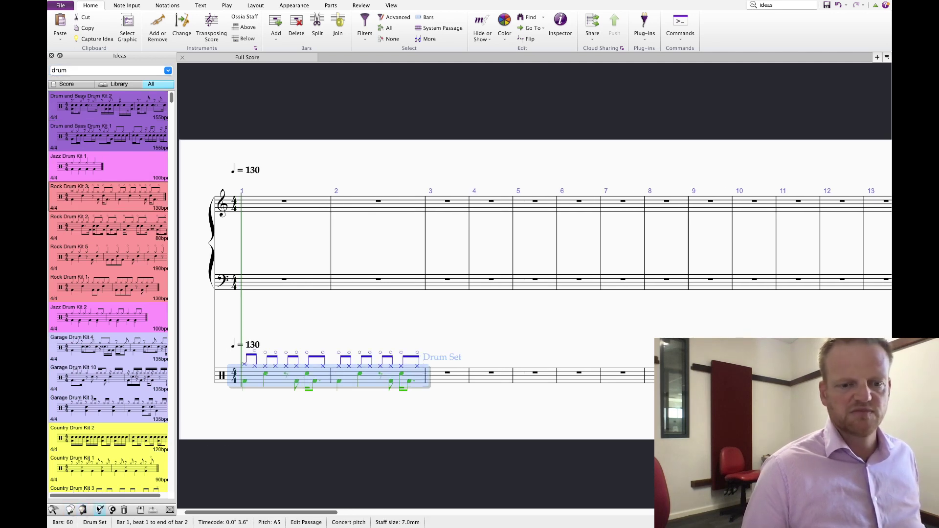
{"action": "left_click", "coordinate": [300, 427]}
{"action": "left_click", "coordinate": [248, 365]}
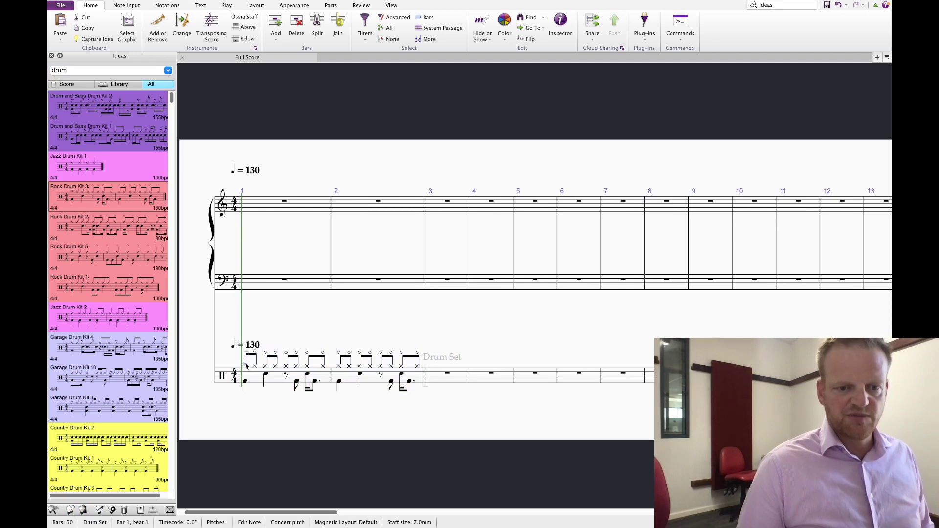
{"action": "left_click", "coordinate": [52, 55]}
- Repeat the beat 2 snare note on beat 3 of bar 1 and lower the copy to the bass drum position, F4
{"action": "left_click", "coordinate": [115, 382]}
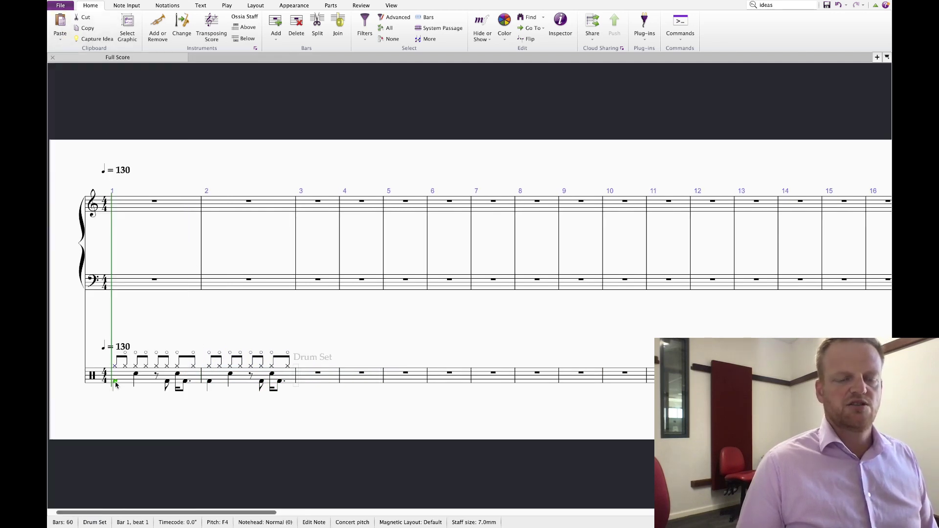
{"action": "left_click", "coordinate": [137, 375]}
{"action": "key", "text": "r"}
{"action": "key", "text": "Down"}
{"action": "key", "text": "Down"}
{"action": "key", "text": "Down"}
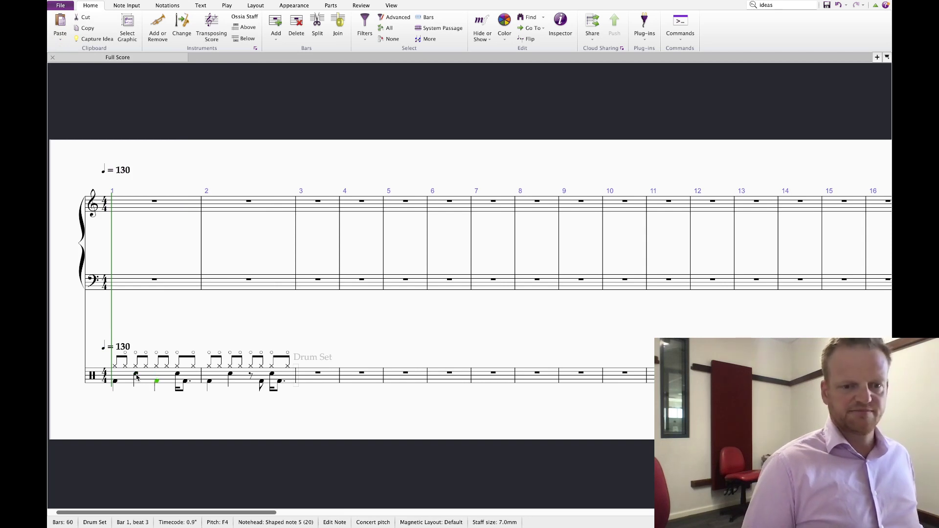
- Repeat the beat 3 bass drum note on beat 4 of bar 1 and raise the copy to the snare position, C5
{"action": "key", "text": "r"}
{"action": "key", "text": "Up"}
{"action": "key", "text": "Up"}
{"action": "key", "text": "Up"}
{"action": "key", "text": "Up"}
{"action": "key", "text": "Up"}
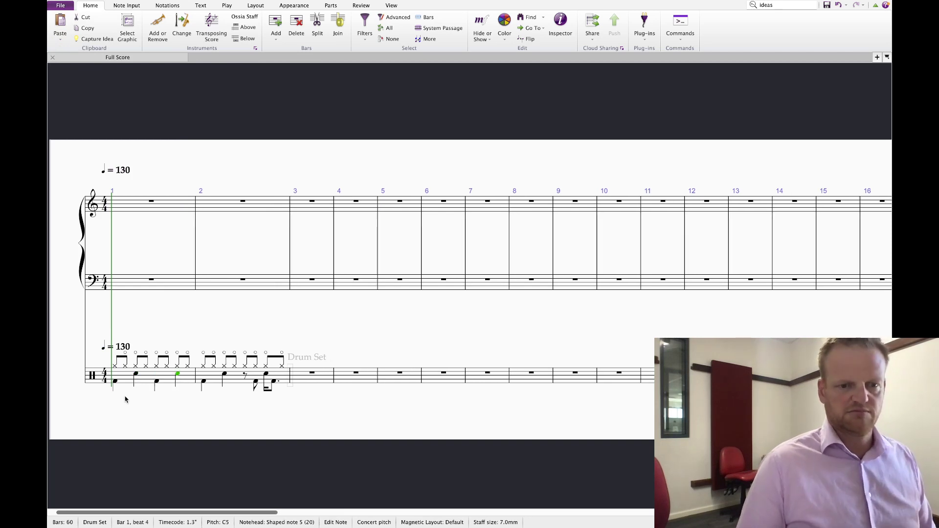
- Add a bass drum note, F4, beneath the snare notes on beats 2 and 4 of bar 1
{"action": "left_click", "coordinate": [137, 375]}
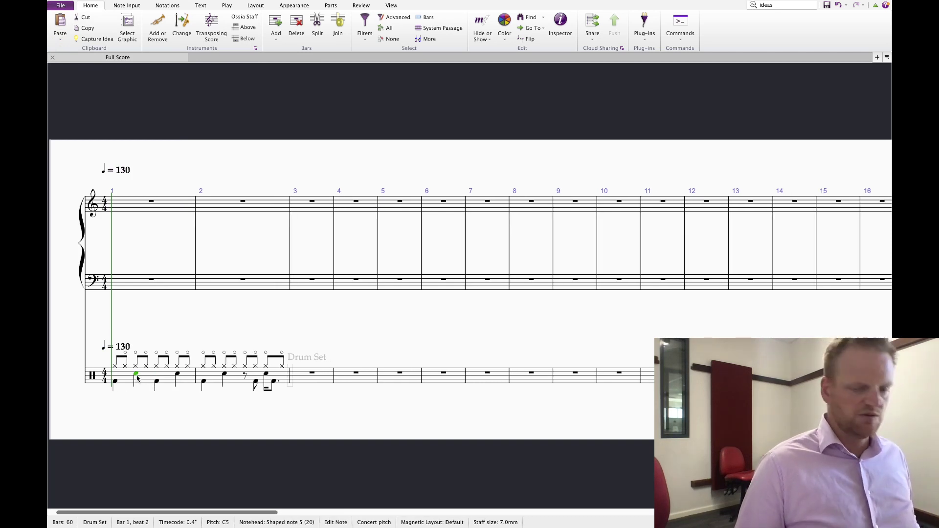
{"action": "left_click", "coordinate": [178, 376]}
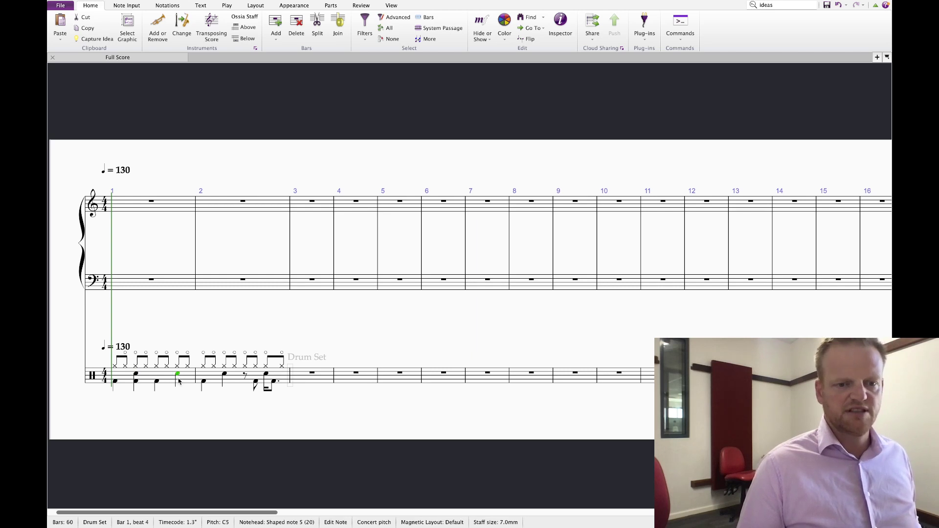
- Remove the open hi-hat circles from the on-beat cymbal notes in bar 1, keeping them only on the offbeats
{"action": "left_click", "coordinate": [117, 368]}
{"action": "left_click", "coordinate": [125, 366]}
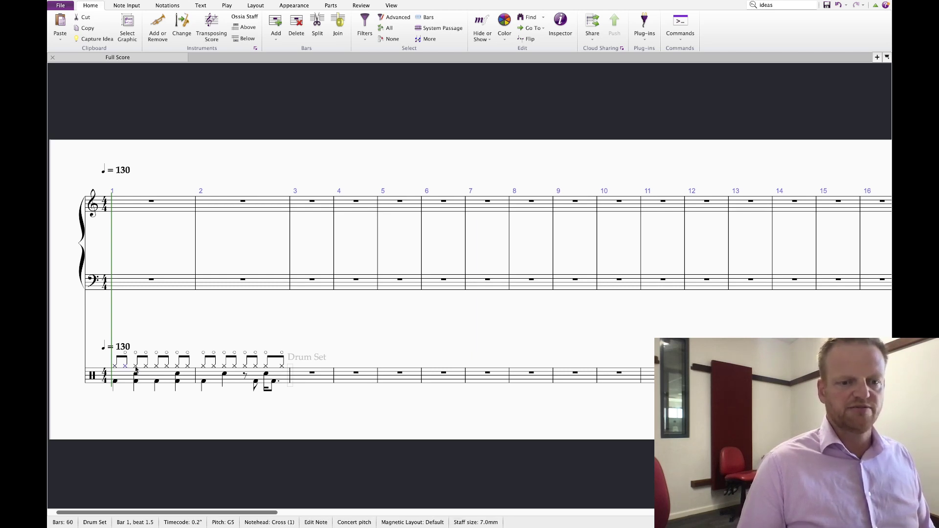
{"action": "left_click", "coordinate": [136, 370]}
{"action": "left_click", "coordinate": [136, 357]}
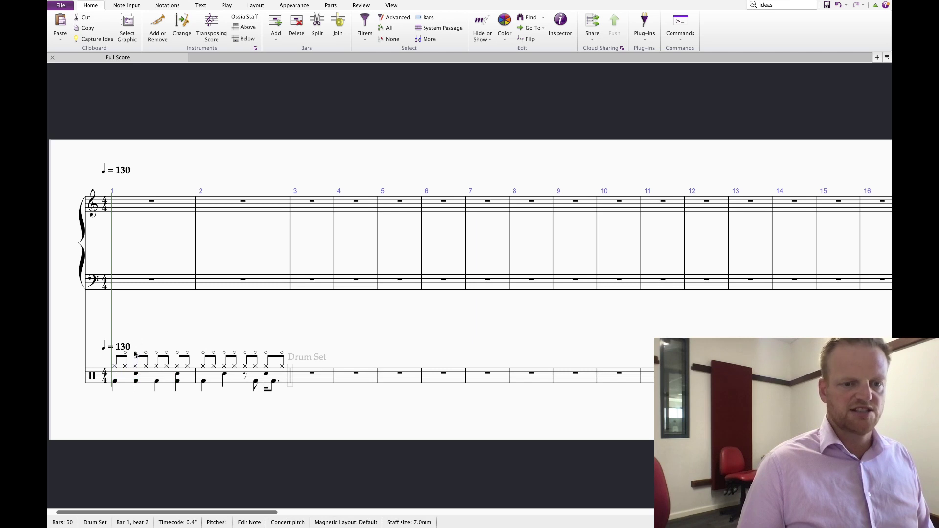
{"action": "left_click", "coordinate": [135, 363]}
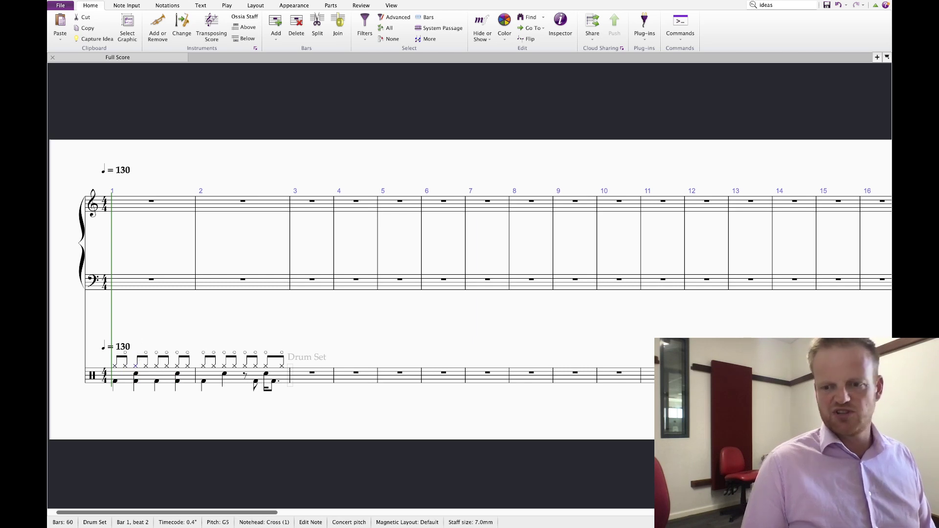
{"action": "left_click", "coordinate": [158, 362]}
{"action": "left_click", "coordinate": [157, 356]}
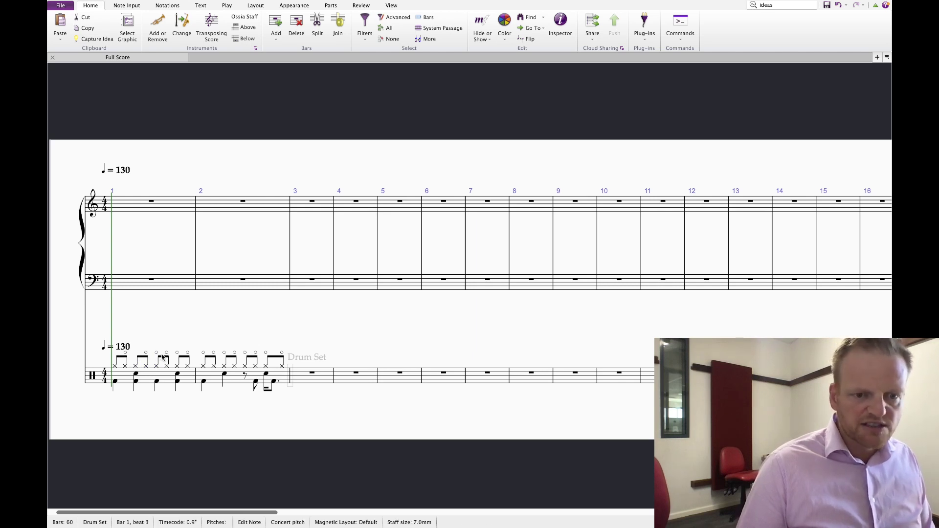
- Clear the drum notes from bar 2 and play back the drum beat from beat 1 of bar 1
{"action": "left_click", "coordinate": [221, 383]}
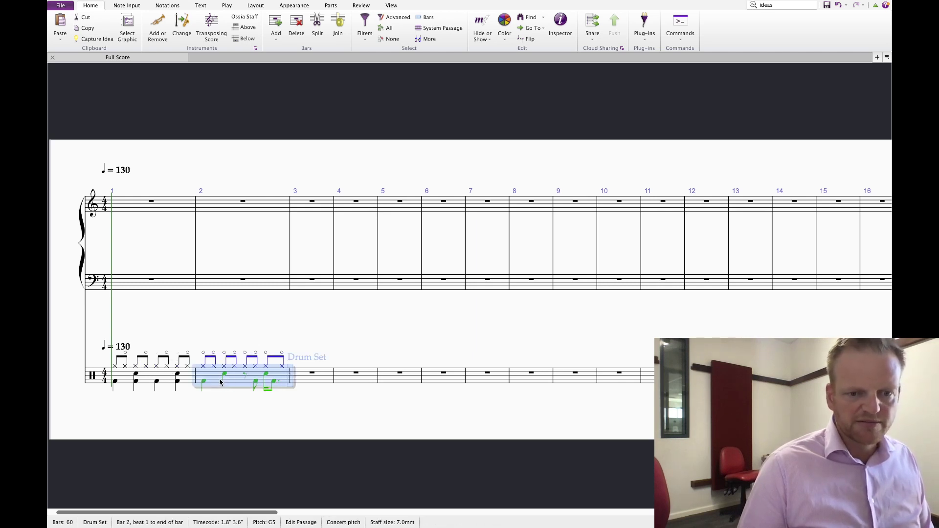
{"action": "key", "text": "Delete"}
{"action": "left_click", "coordinate": [116, 382]}
{"action": "key", "text": "p"}
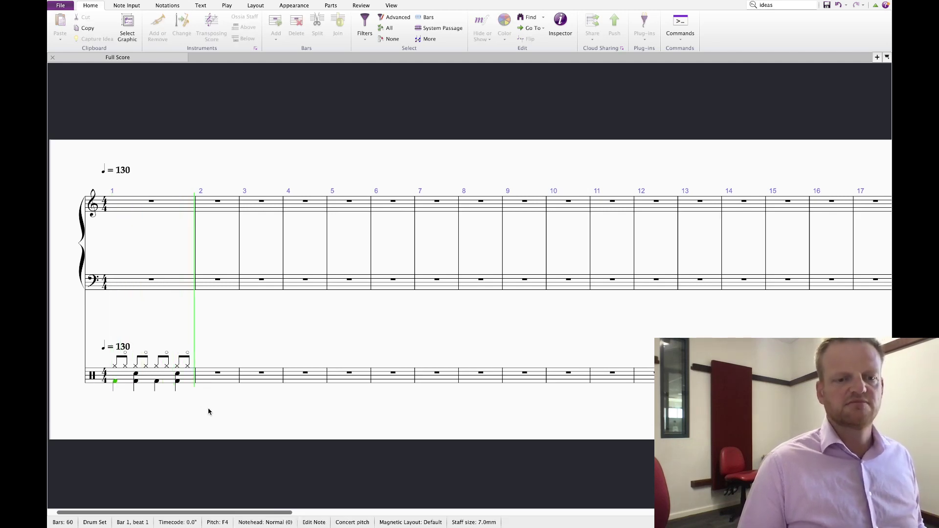
{"action": "key", "text": "Escape"}
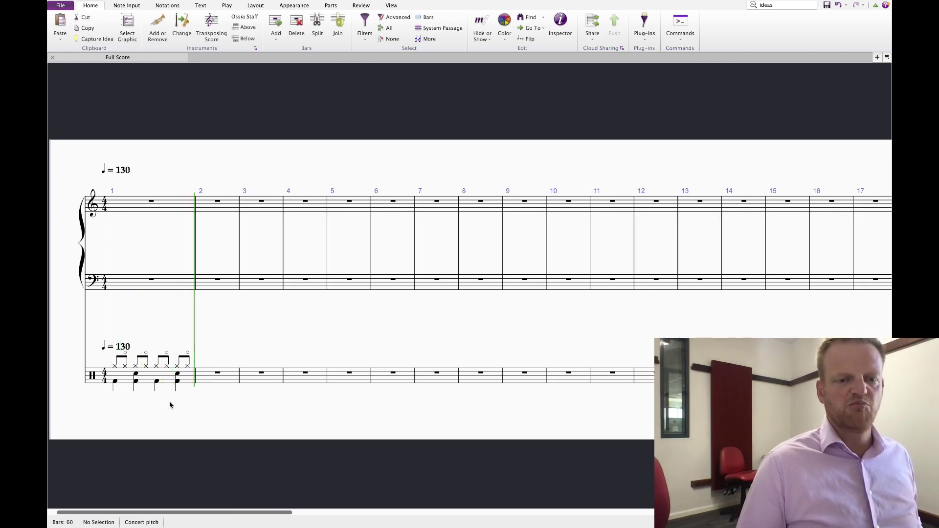
{"action": "left_click", "coordinate": [115, 382]}
{"action": "key", "text": "p"}
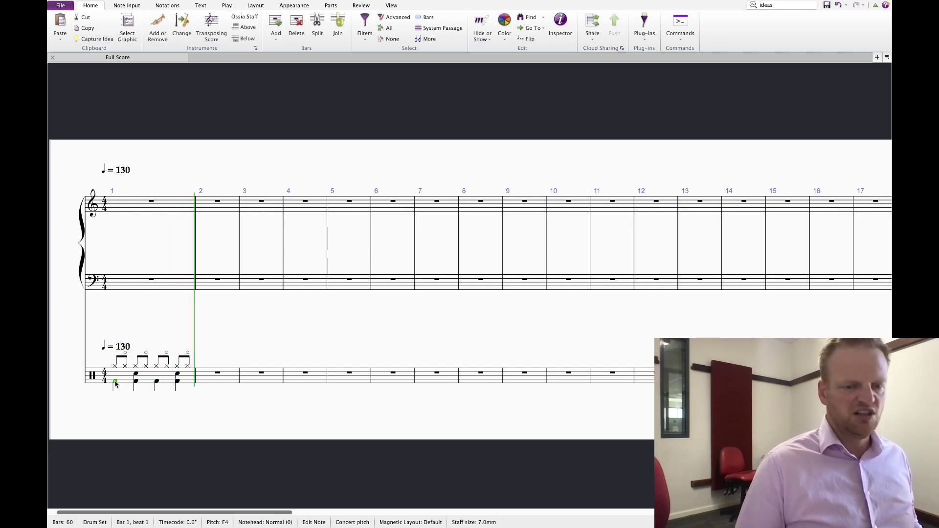
- Replace the beat 2 chord in bar 1 with a normal-notehead bass drum note, F4, and add a snare note a fifth above, C5
{"action": "left_click", "coordinate": [157, 384]}
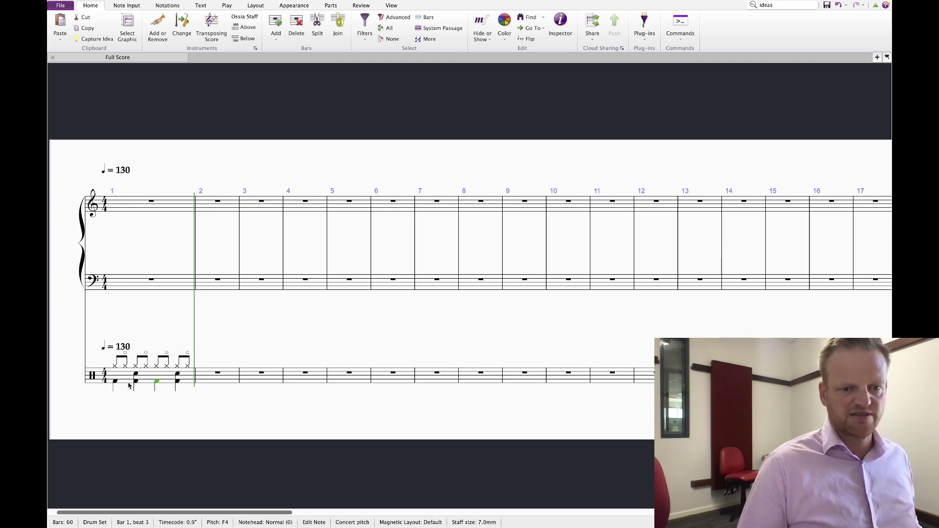
{"action": "left_click", "coordinate": [136, 388]}
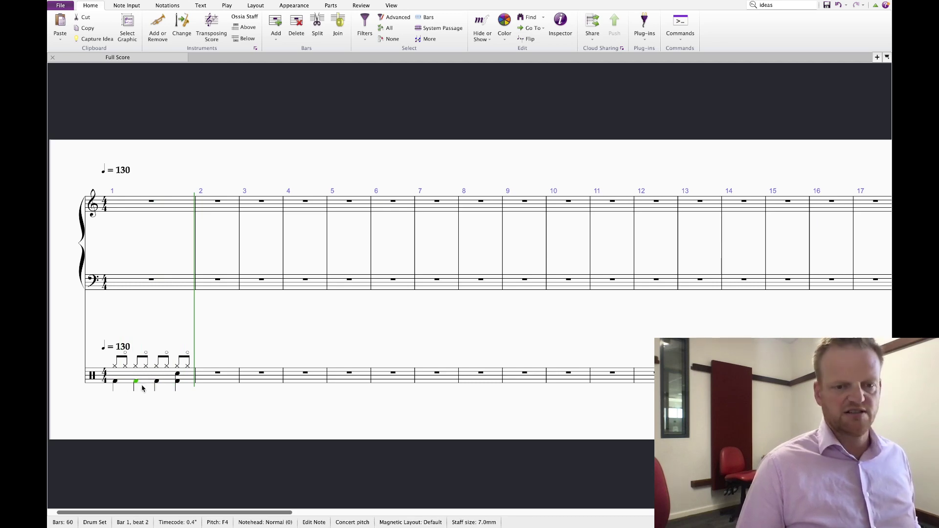
{"action": "key", "text": "5"}
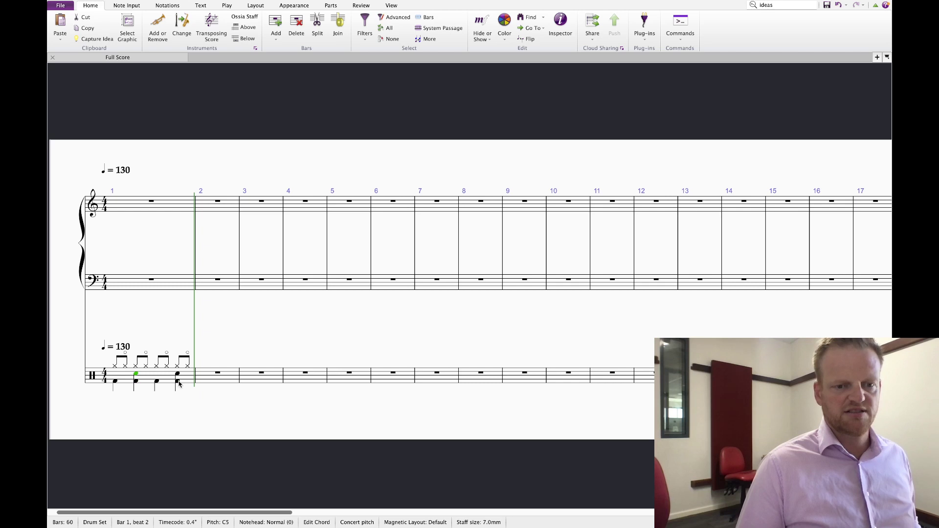
- Play back the drum beat from beat 1 of bar 1 again
{"action": "left_click", "coordinate": [116, 382]}
{"action": "key", "text": "p"}
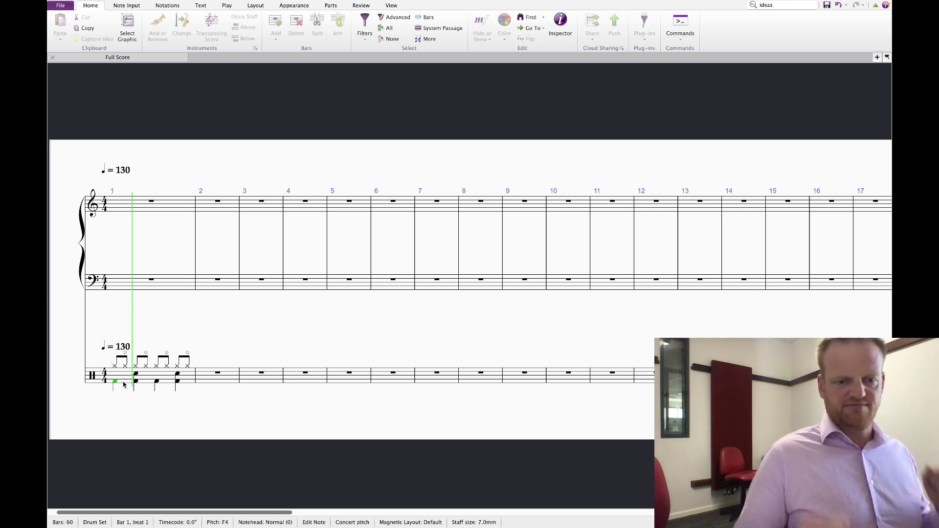
{"action": "key", "text": "Escape"}
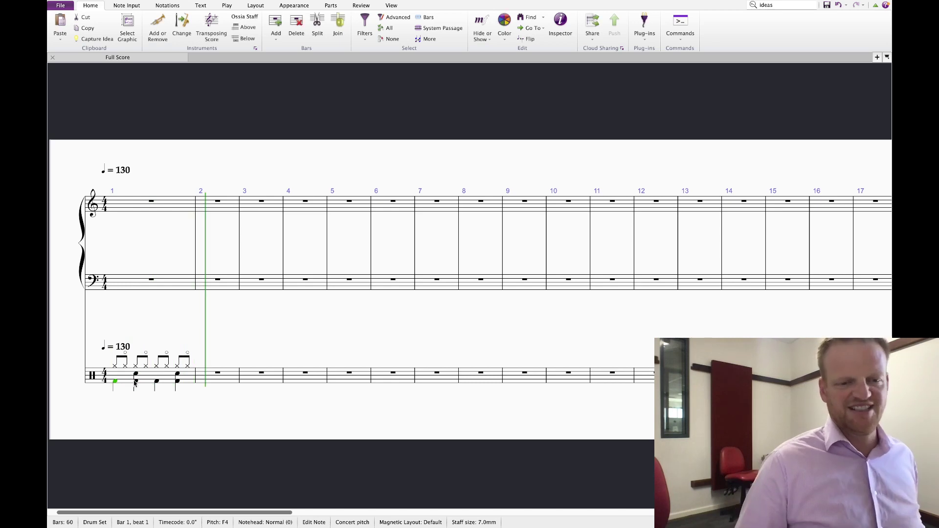
- Rebuild the beat 4 chord in bar 1 with normal noteheads: a bass drum F4 with a snare C5 above it
{"action": "left_click", "coordinate": [178, 382]}
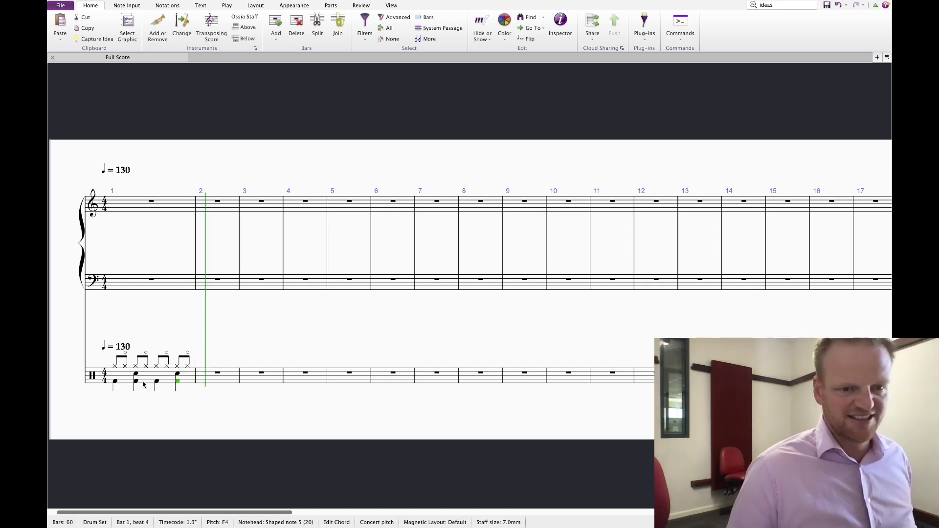
{"action": "left_click", "coordinate": [136, 382]}
{"action": "left_click", "coordinate": [179, 383]}
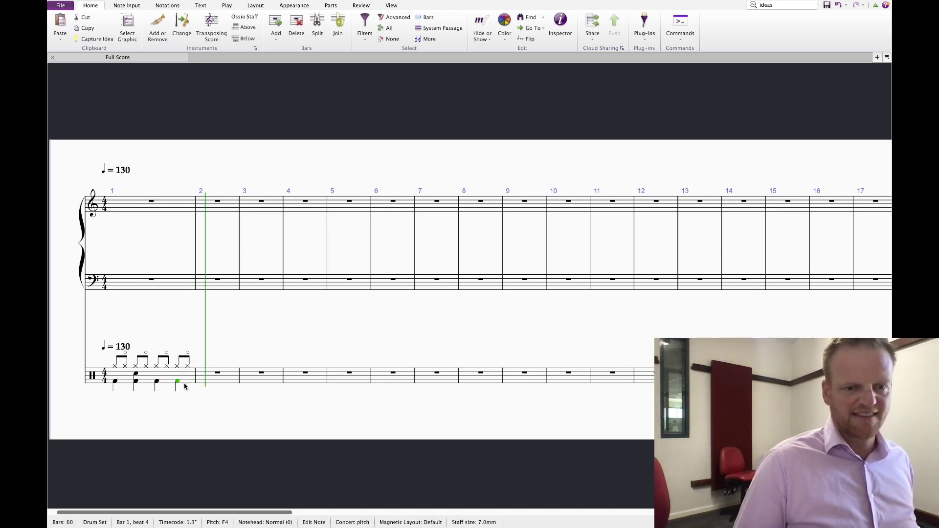
{"action": "key", "text": "shift+5"}
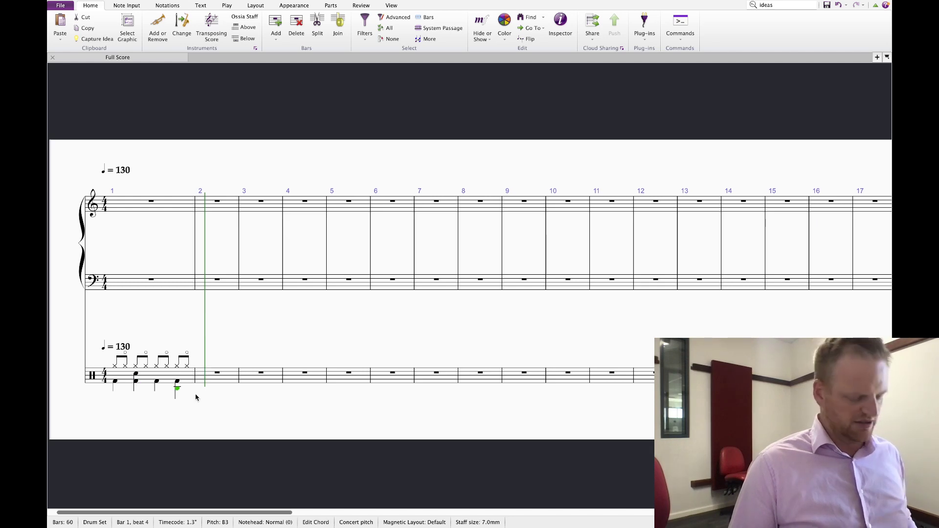
{"action": "key", "text": "Delete"}
- Fill bars 2 to 11 of the drum staff with one-bar repeat signs
{"action": "left_click", "coordinate": [223, 378]}
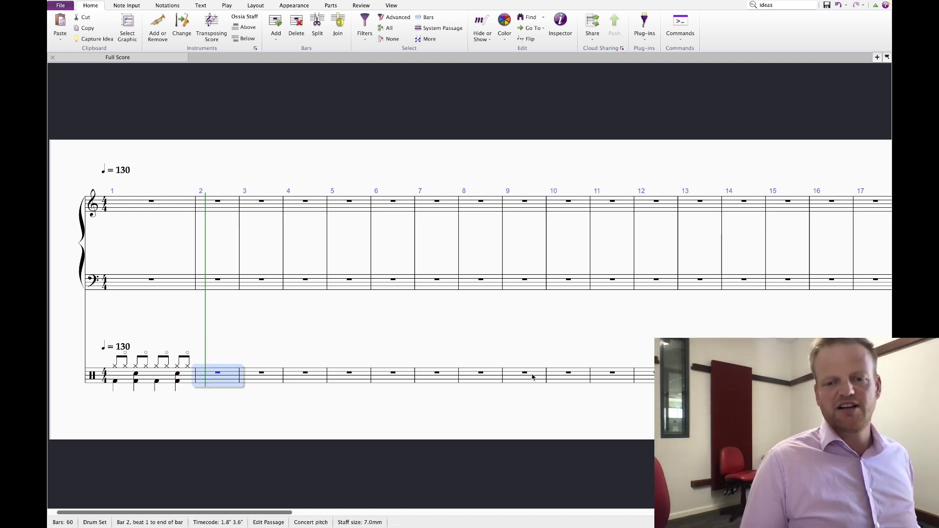
{"action": "left_click", "coordinate": [593, 387], "text": "shift"}
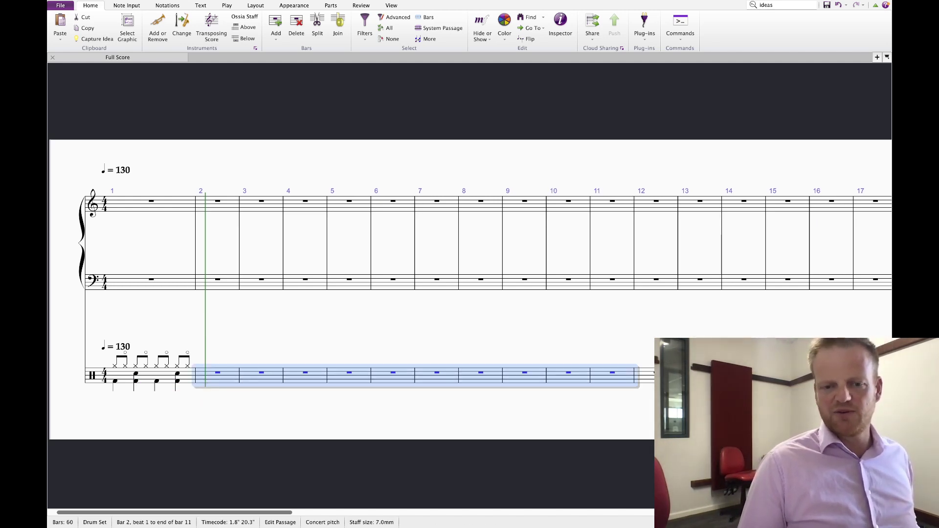
{"action": "key", "text": "KP_1"}
{"action": "left_click", "coordinate": [342, 326]}
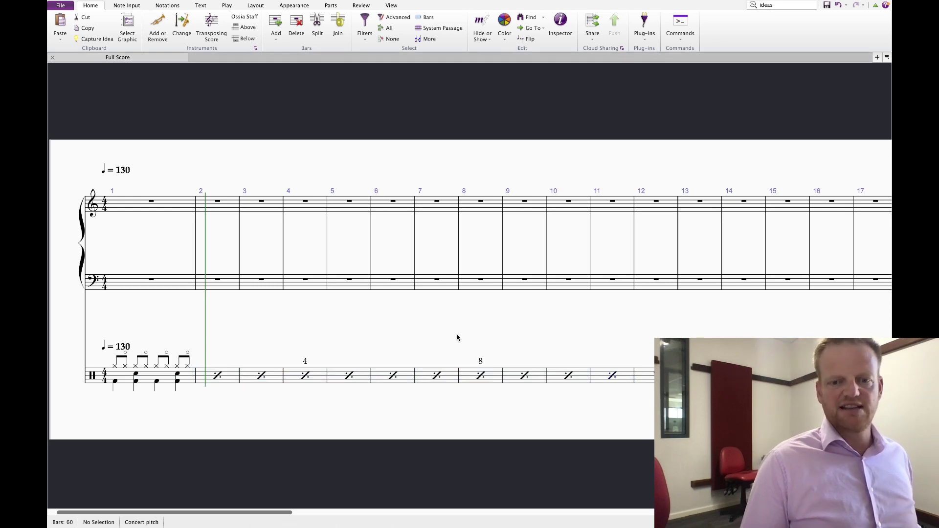
- Continue the one-bar repeat signs from bar 11 of the drum staff through bar 16
{"action": "left_click", "coordinate": [630, 381]}
{"action": "key", "text": "r"}
{"action": "key", "text": "r"}
{"action": "key", "text": "r"}
{"action": "key", "text": "r"}
{"action": "key", "text": "r"}
{"action": "key", "text": "r"}
{"action": "key", "text": "r"}
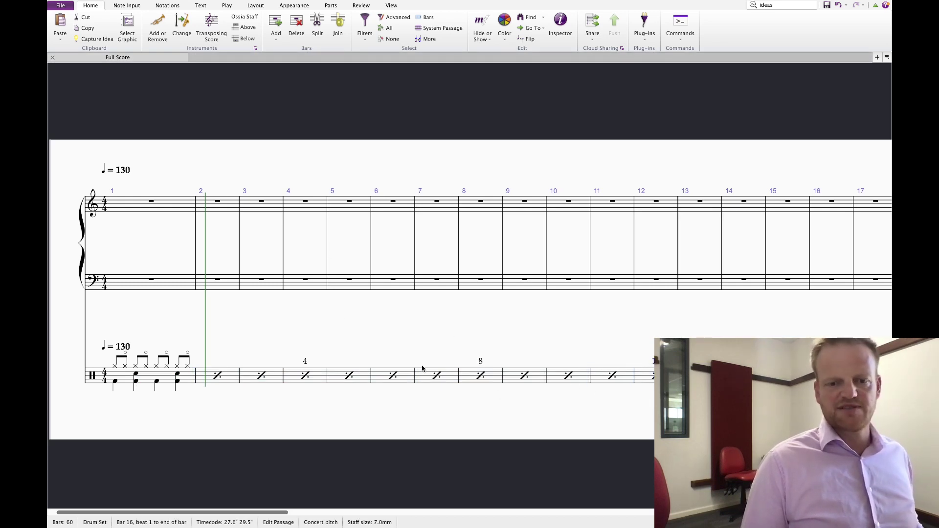
- Change the barline between bars 4 and 5 to a double barline
{"action": "left_click_drag", "start_coordinate": [215, 333], "coordinate": [449, 336]}
{"action": "left_click", "coordinate": [474, 267]}
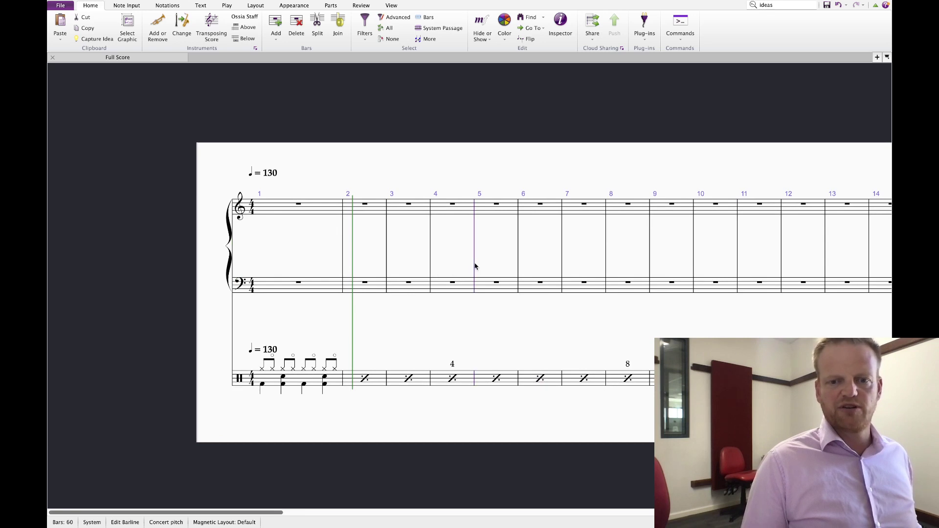
{"action": "left_click", "coordinate": [167, 6]}
{"action": "left_click", "coordinate": [145, 25]}
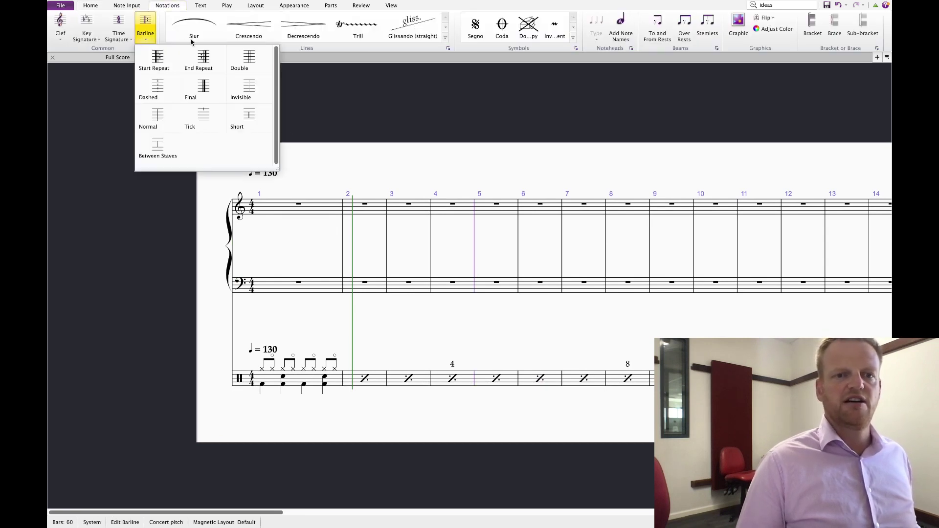
{"action": "left_click", "coordinate": [249, 60]}
- Label bar 1 of the score with the bold system text "INTRO"
{"action": "left_click", "coordinate": [281, 207]}
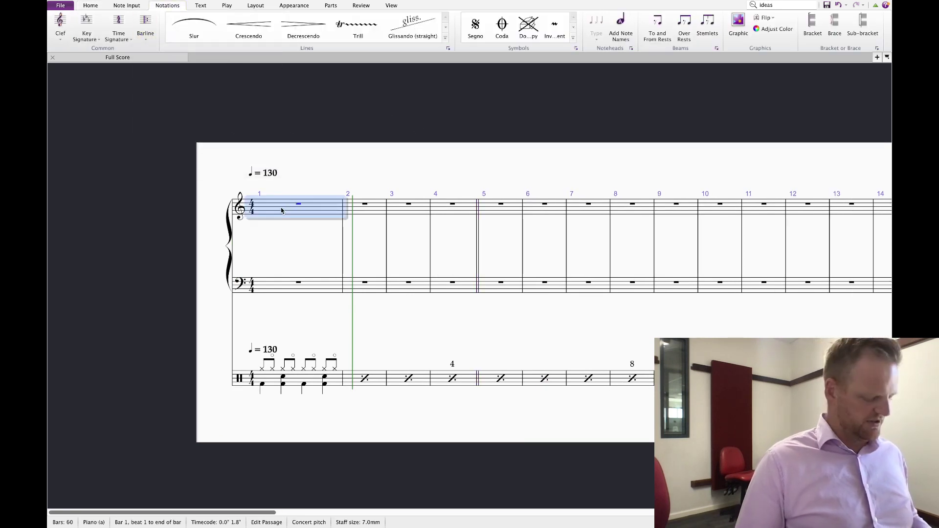
{"action": "key", "text": "ctrl+alt+t"}
{"action": "type", "text": "INTRO"}
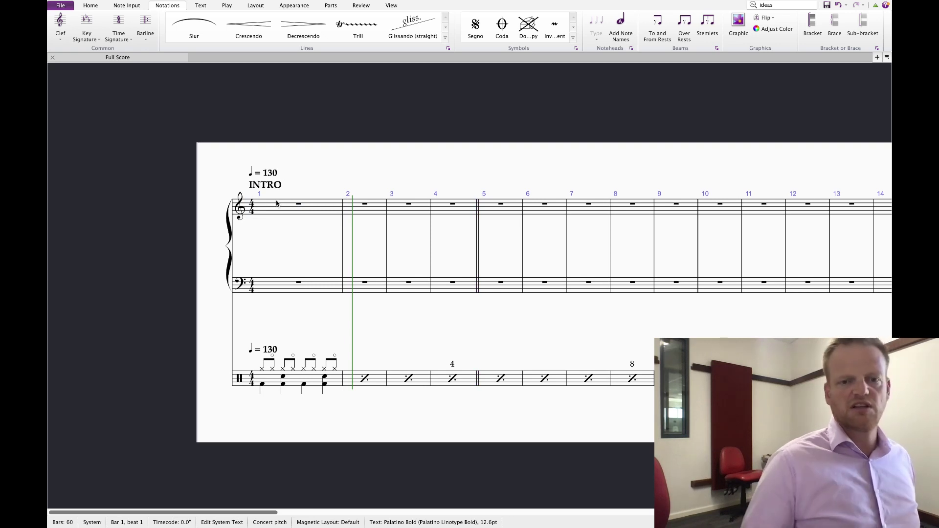
- Label bar 5 with the bold system text "VERSE"
{"action": "left_click", "coordinate": [486, 211]}
{"action": "key", "text": "ctrl+alt+t"}
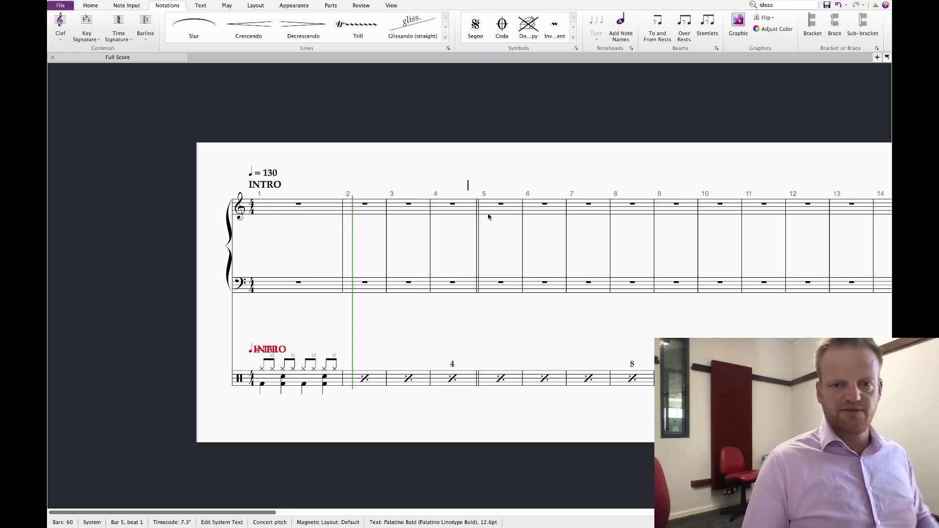
{"action": "type", "text": "VERSE"}
{"action": "key", "text": "Escape"}
{"action": "key", "text": "Escape"}
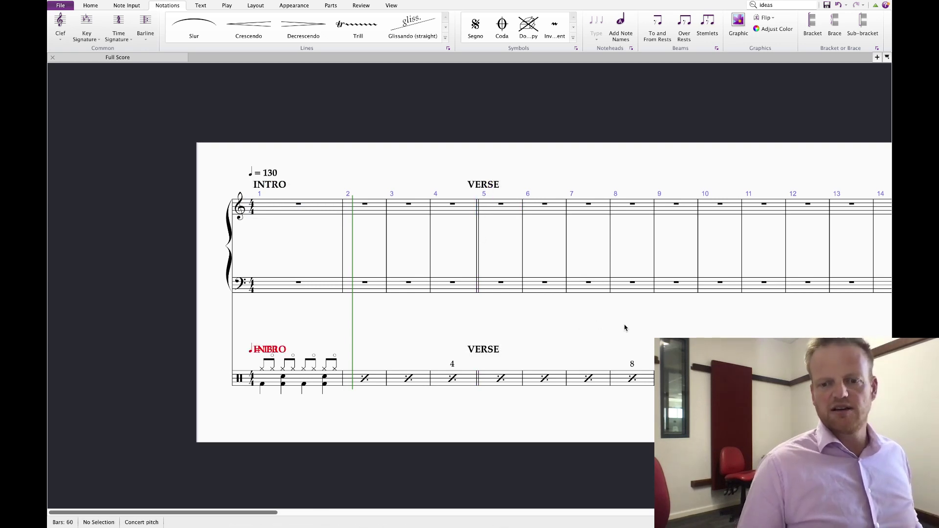
- Change the barline at the end of bar 12 to a double barline
{"action": "scroll", "coordinate": [567, 367], "scroll_direction": "right", "scroll_amount": 4}
{"action": "left_click", "coordinate": [642, 375]}
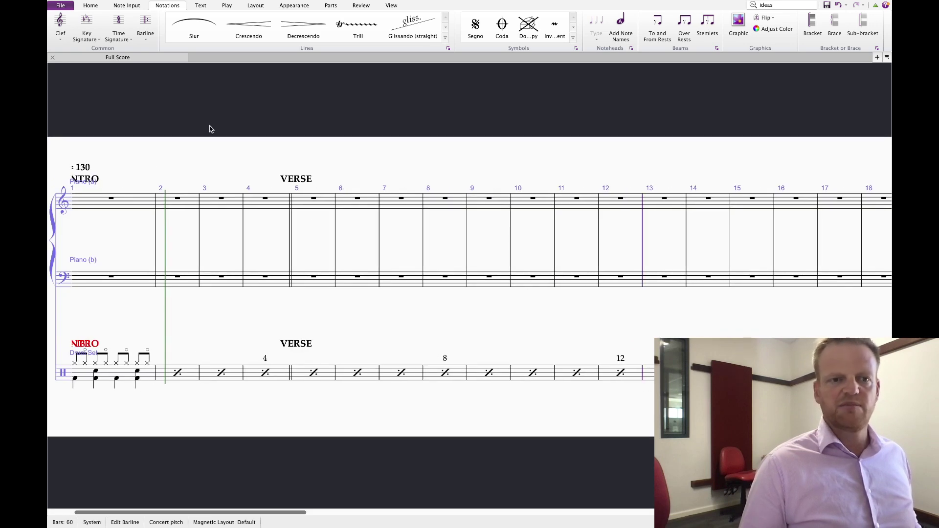
{"action": "left_click", "coordinate": [145, 30]}
{"action": "left_click", "coordinate": [249, 58]}
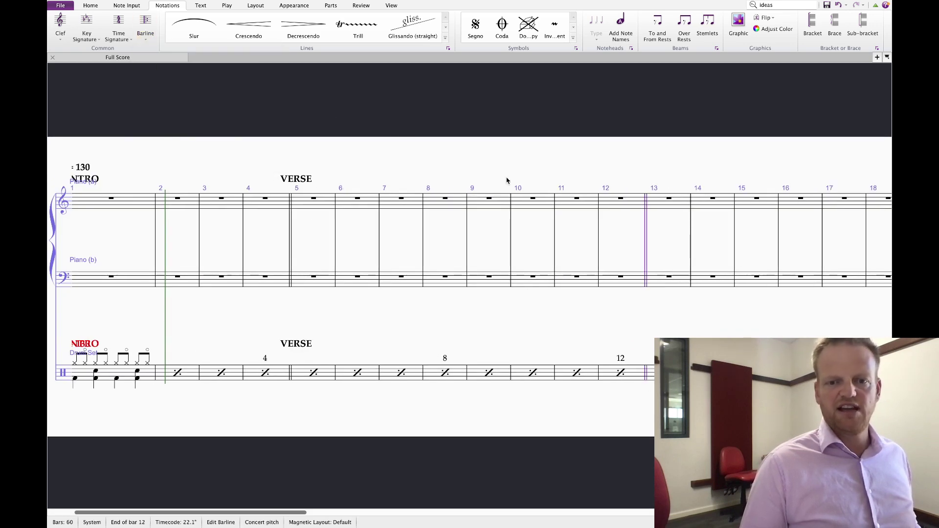
- Copy the "VERSE" label to bar 13 and change the copy's text to "LOW ENERGY"
{"action": "left_click", "coordinate": [291, 180]}
{"action": "key", "text": "ctrl+c"}
{"action": "left_click", "coordinate": [655, 203]}
{"action": "key", "text": "ctrl+v"}
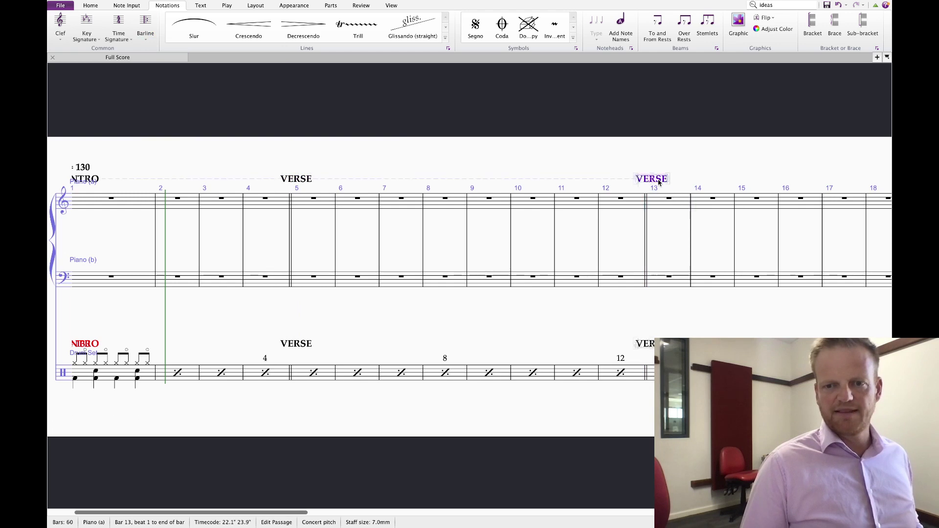
{"action": "double_click", "coordinate": [658, 180]}
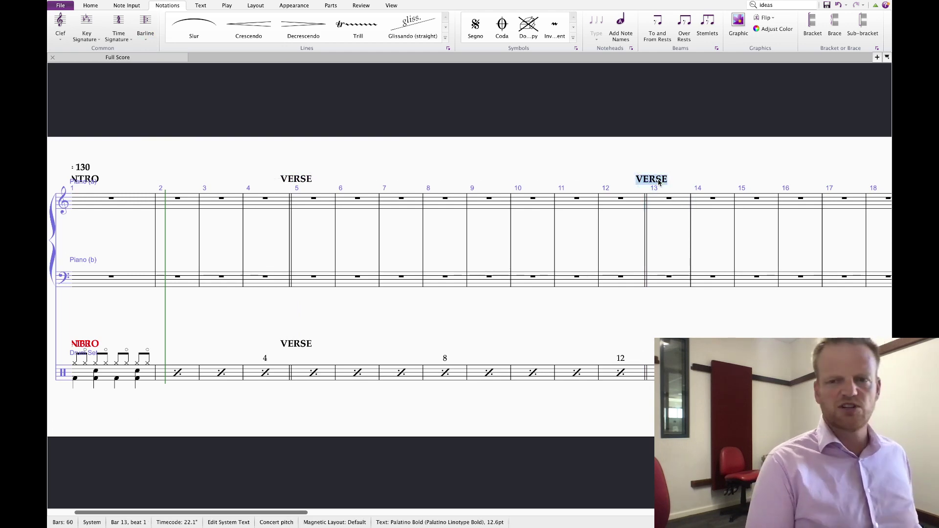
{"action": "type", "text": "LOW"}
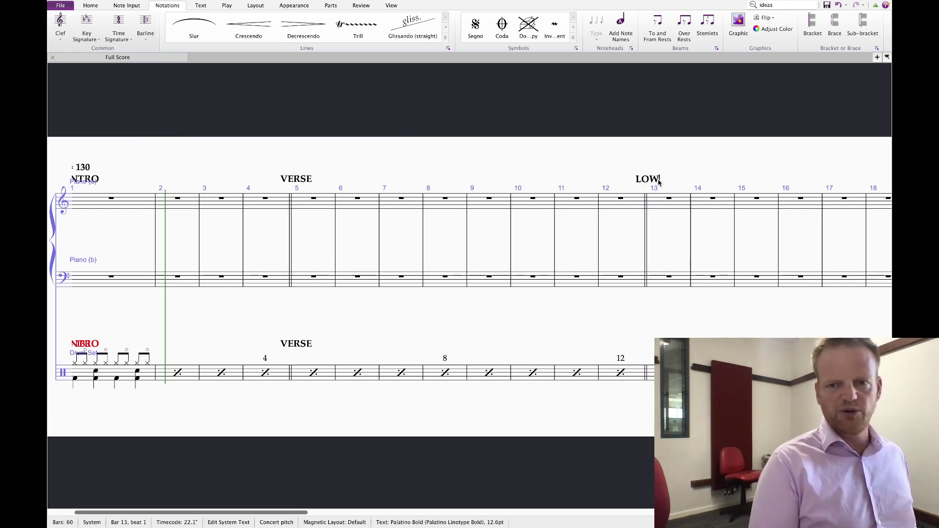
{"action": "type", "text": " ENERGY"}
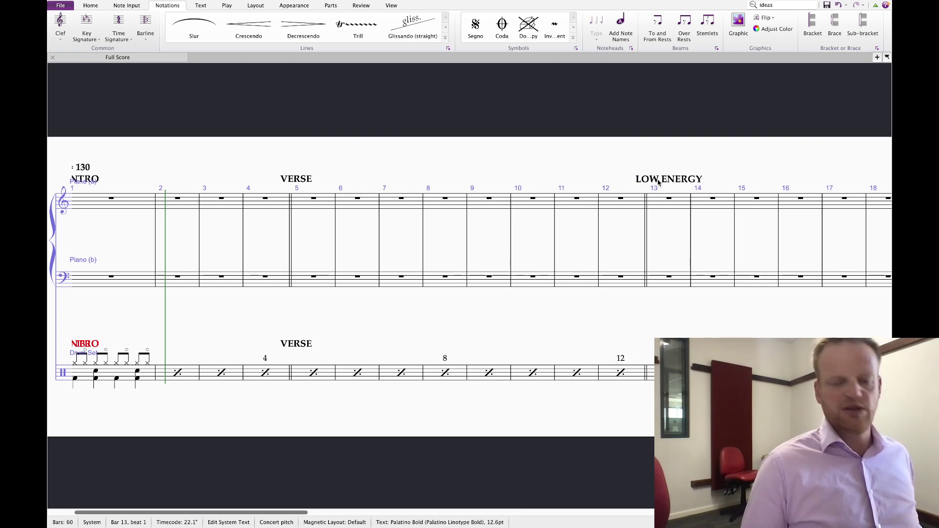
- Extend the section label at bar 13 to read "LOW ENERGY (PRE)"
{"action": "type", "text": " (PRE)"}
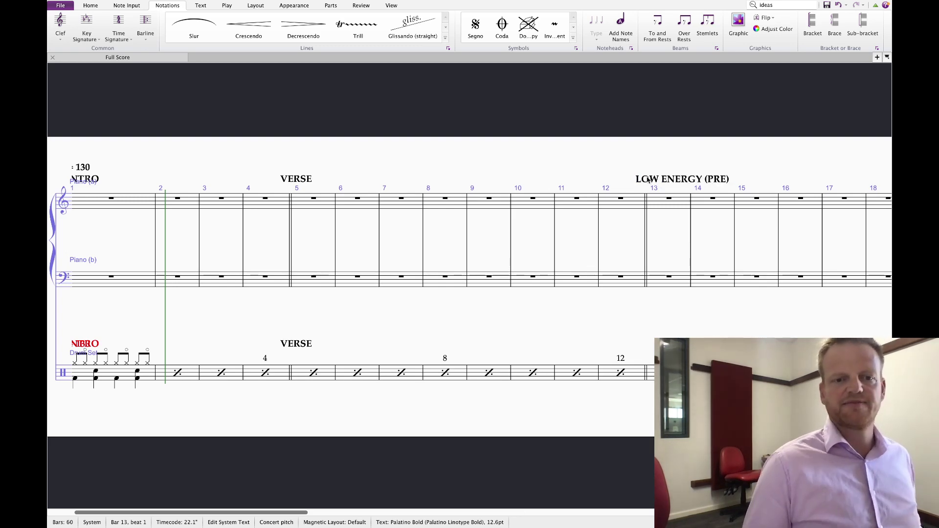
{"action": "key", "text": "Escape"}
{"action": "key", "text": "Escape"}
- Change the barline at the end of bar 16 to a double barline
{"action": "left_click_drag", "start_coordinate": [606, 299], "coordinate": [421, 266]}
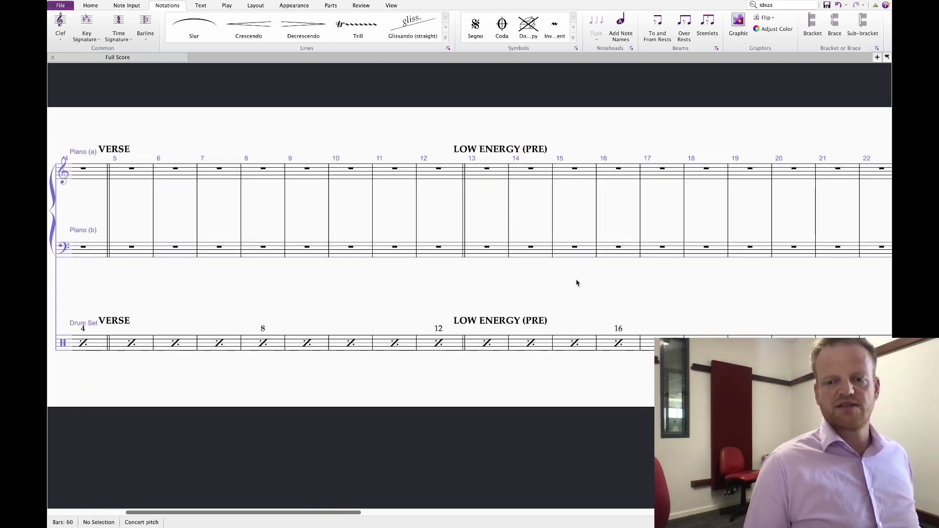
{"action": "left_click", "coordinate": [642, 231]}
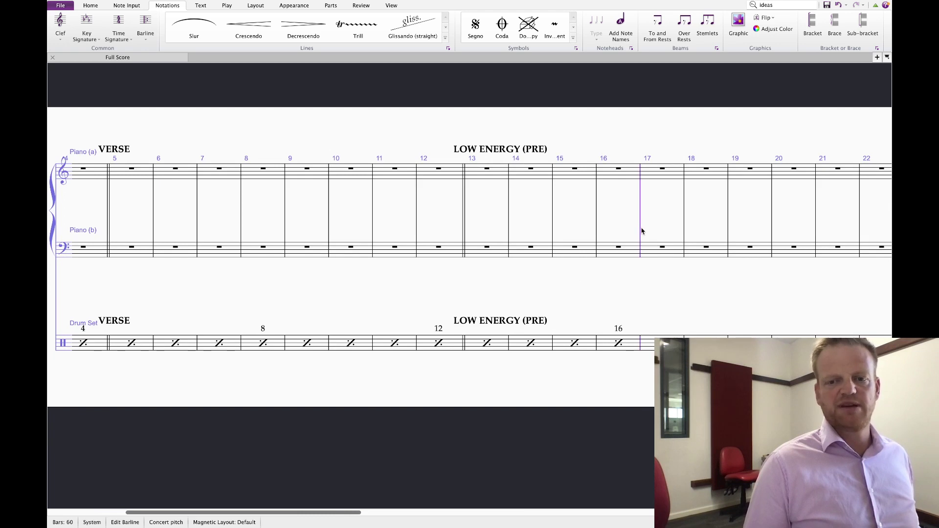
{"action": "left_click", "coordinate": [145, 23]}
{"action": "left_click", "coordinate": [230, 63]}
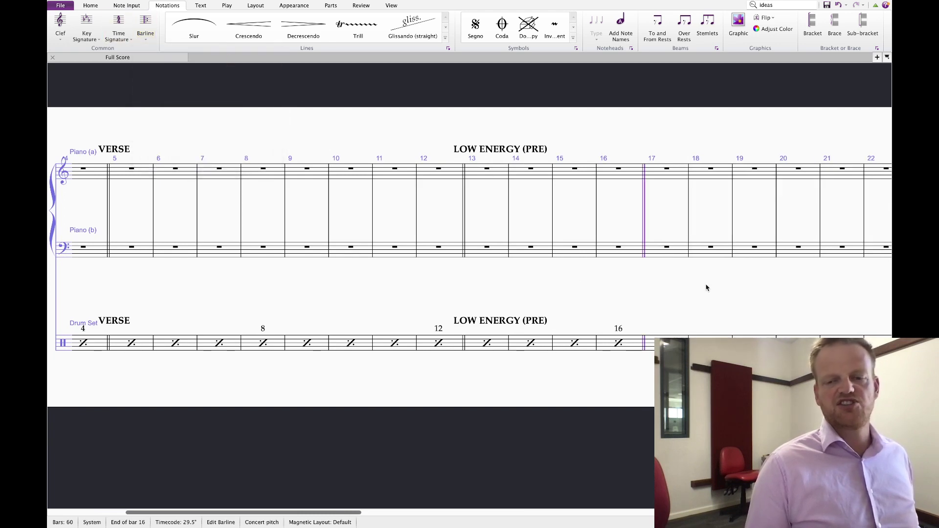
{"action": "key", "text": "Escape"}
- Copy the "LOW ENERGY (PRE)" label to bar 17 and change the copy's text to "HIGH ENERGY (CHORUS)"
{"action": "left_click", "coordinate": [512, 153]}
{"action": "left_click", "coordinate": [666, 176]}
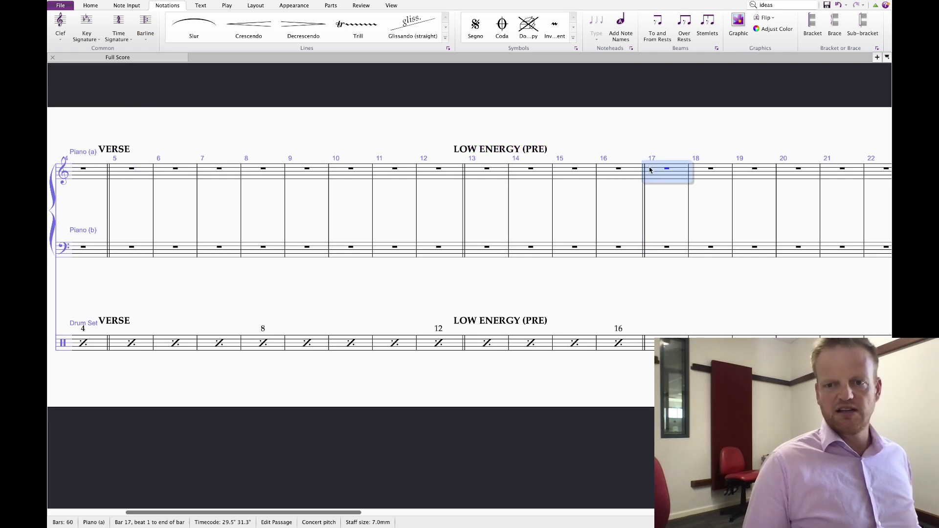
{"action": "type", "text": "LOW ENERGY (PRE)"}
{"action": "left_click", "coordinate": [647, 150]}
{"action": "double_click", "coordinate": [647, 150]}
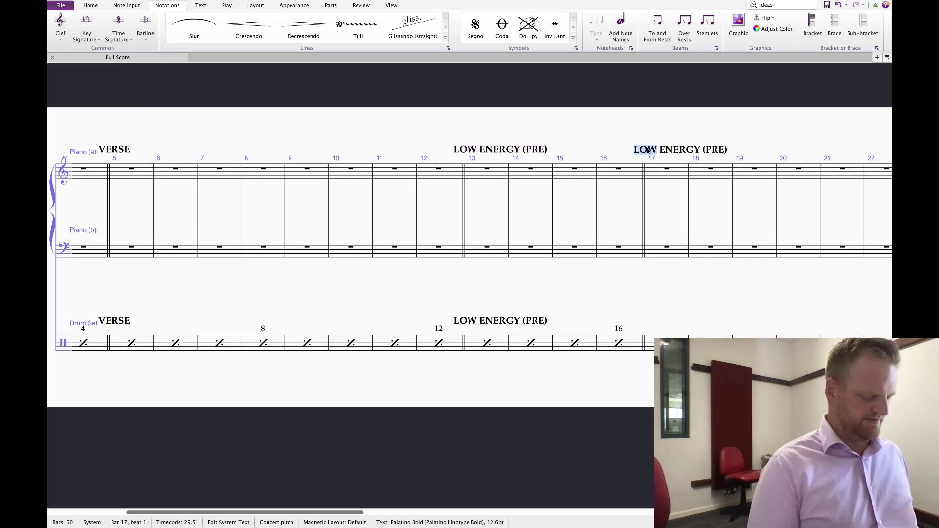
{"action": "type", "text": "HIG"}
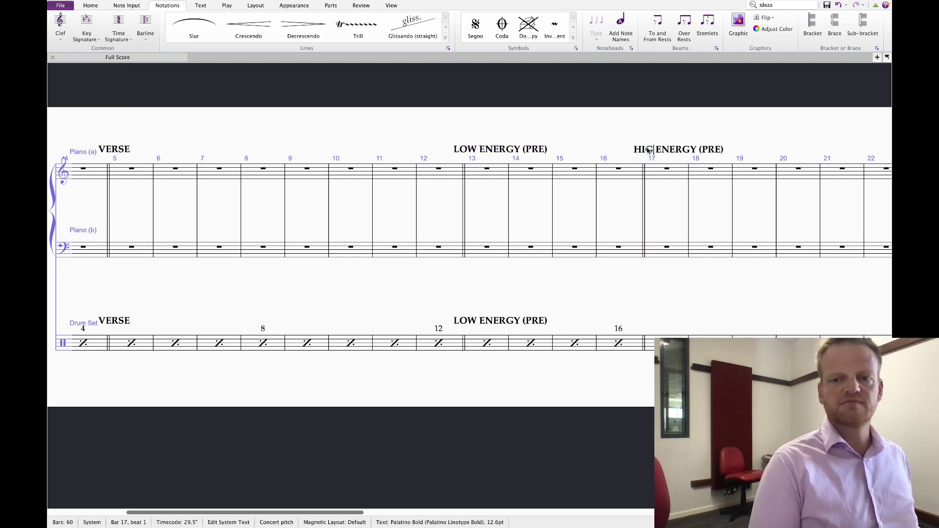
{"action": "type", "text": "H"}
{"action": "double_click", "coordinate": [720, 149]}
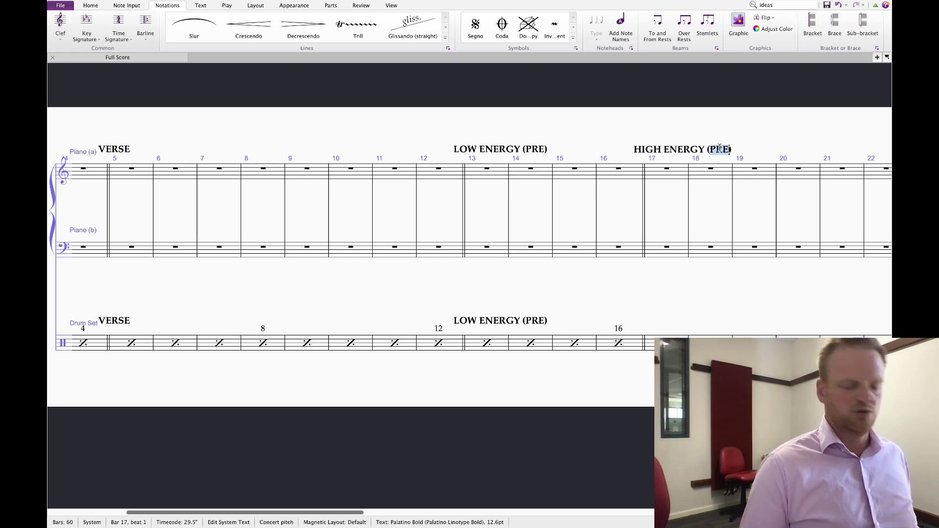
{"action": "type", "text": "CHORUS"}
- Duplicate the Drum Set's repeat bar from bar 16 onward through bar 25
{"action": "left_click_drag", "start_coordinate": [747, 281], "coordinate": [615, 280]}
{"action": "left_click", "coordinate": [591, 343]}
{"action": "key", "text": "r"}
{"action": "key", "text": "r"}
{"action": "key", "text": "r"}
{"action": "key", "text": "r"}
{"action": "key", "text": "r"}
{"action": "key", "text": "r"}
{"action": "key", "text": "r"}
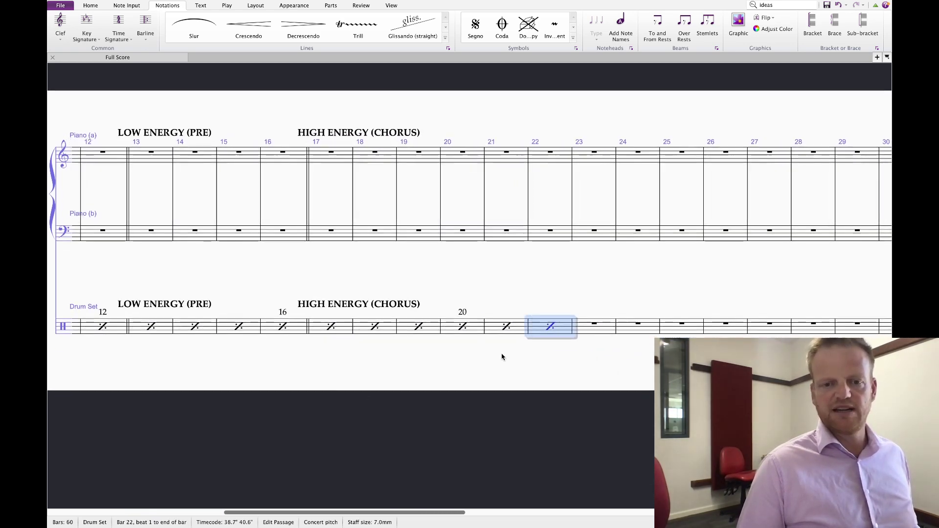
- Change the barline at the end of bar 24 to a double barline
{"action": "left_click", "coordinate": [658, 331]}
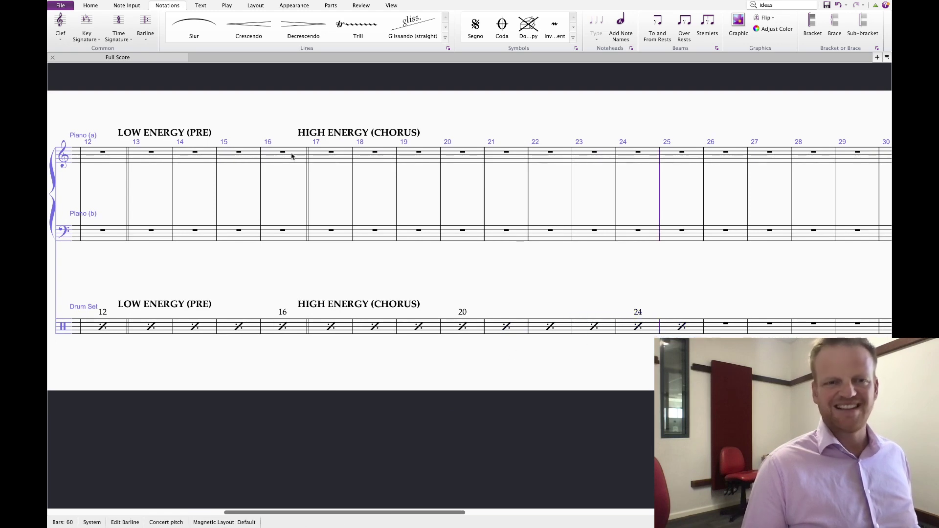
{"action": "left_click", "coordinate": [145, 27]}
{"action": "left_click", "coordinate": [242, 63]}
{"action": "mouse_move", "coordinate": [618, 268]}
{"action": "left_mouse_down"}
{"action": "mouse_move", "coordinate": [610, 210]}
{"action": "mouse_move", "coordinate": [620, 273]}
{"action": "left_mouse_up"}
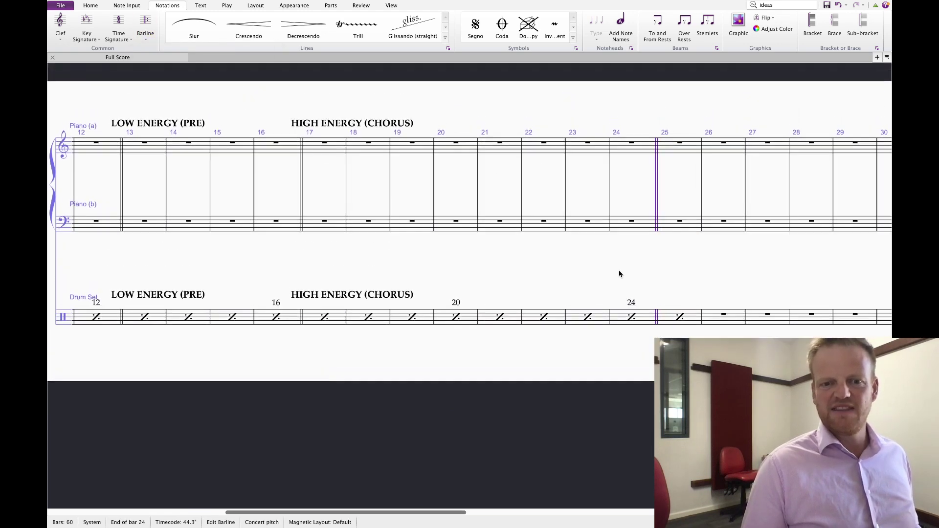
- Copy the "HIGH ENERGY (CHORUS)" label to bar 25 and replace the copy's text with "Instrumental Break (TAg)"
{"action": "left_click", "coordinate": [393, 122]}
{"action": "left_click", "coordinate": [677, 149]}
{"action": "type", "text": "HIGH ENERGY (CHORUS)"}
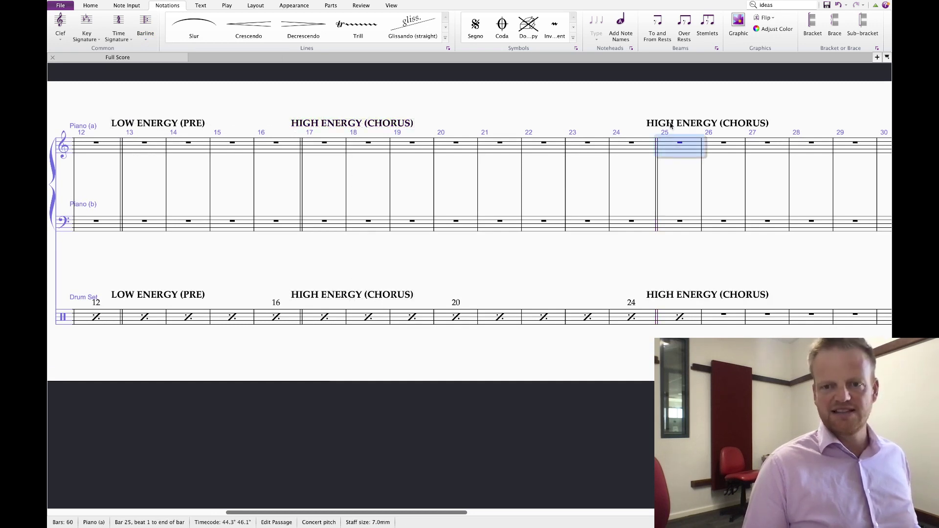
{"action": "double_click", "coordinate": [668, 123]}
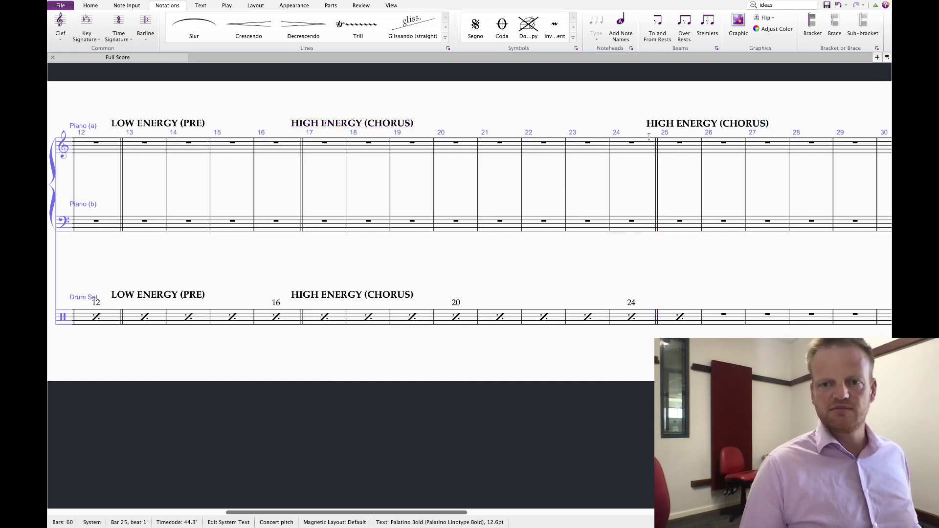
{"action": "double_click", "coordinate": [659, 122]}
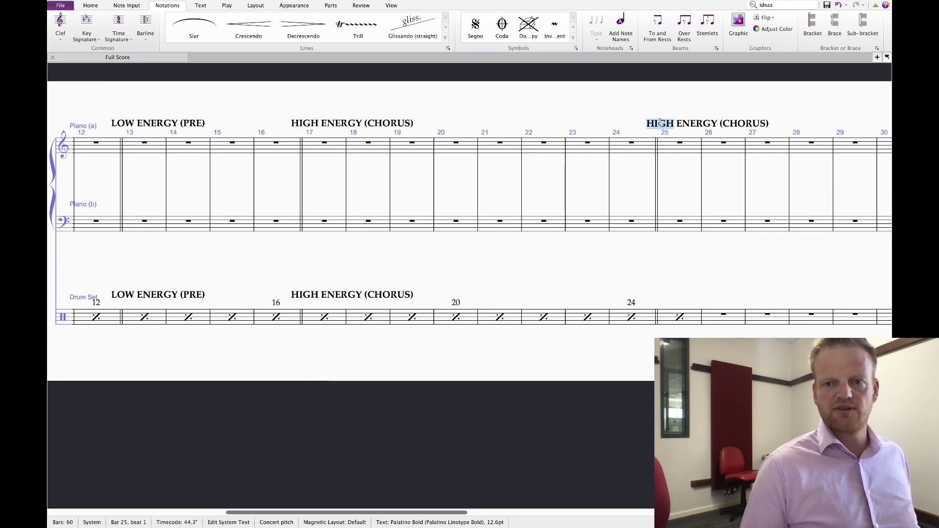
{"action": "triple_click", "coordinate": [660, 123]}
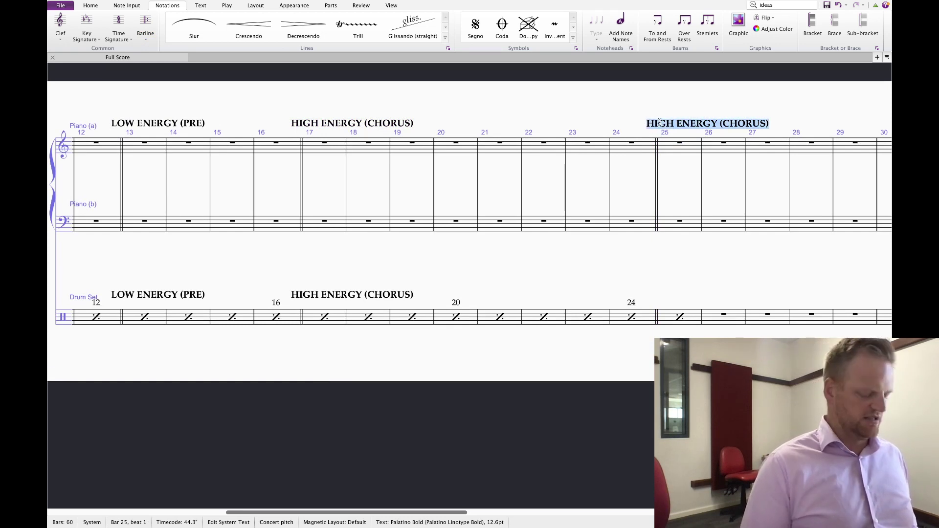
{"action": "type", "text": "Instrumental"}
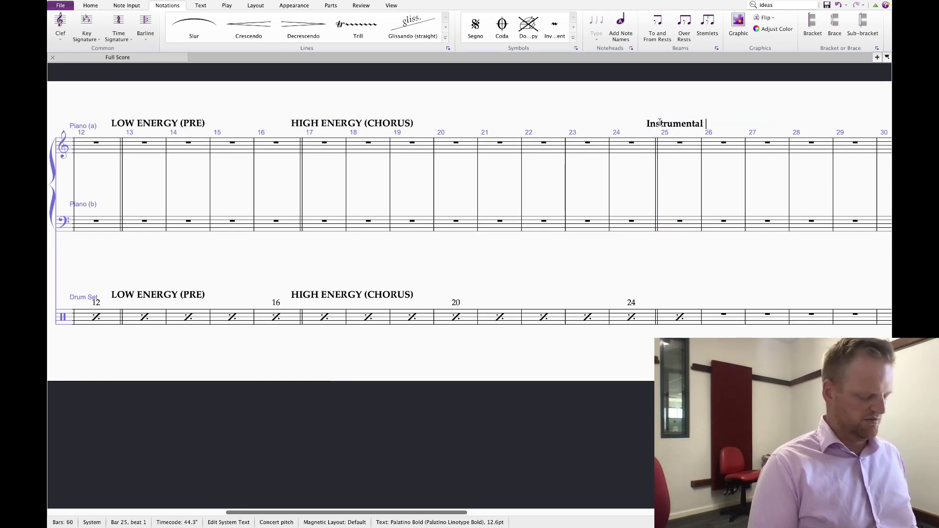
{"action": "type", "text": " Break (TA"}
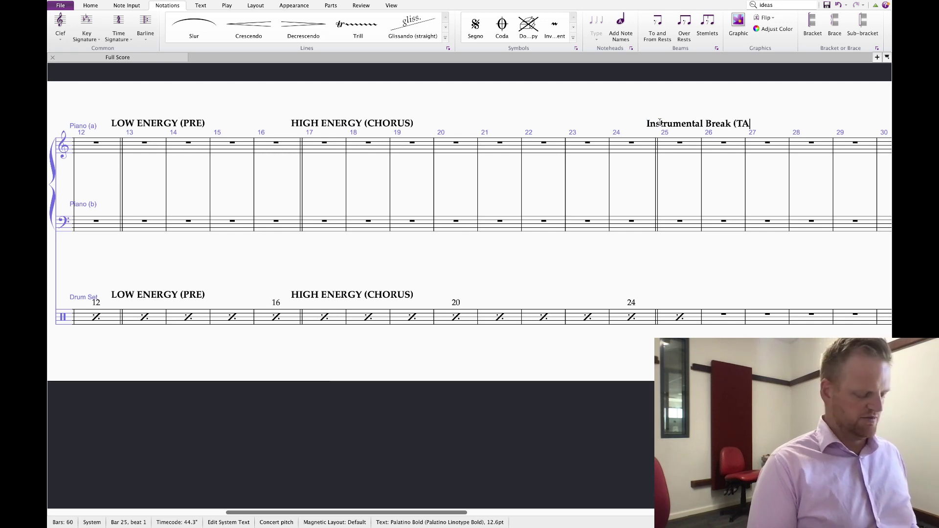
{"action": "type", "text": "g)"}
{"action": "left_click", "coordinate": [669, 167]}
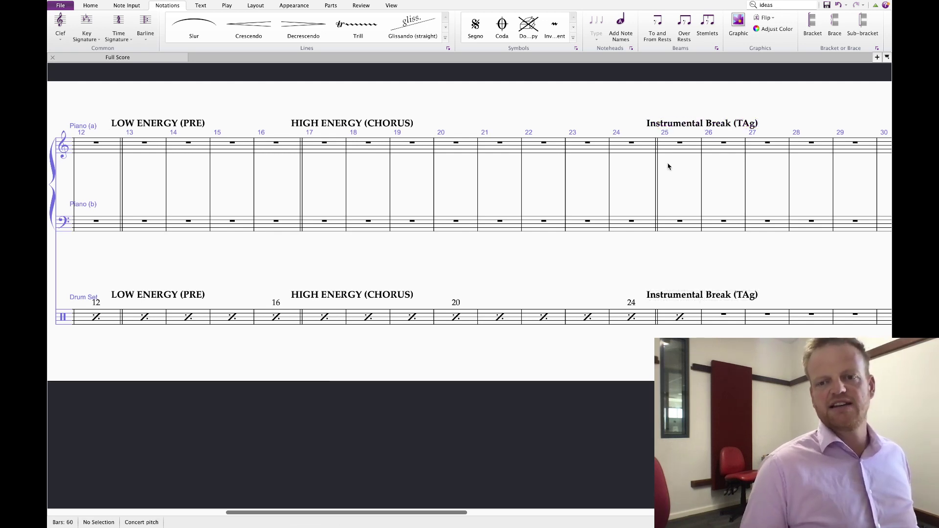
- Correct the capitalization in the bar 25 label so it reads "Instrumental Break (Tag)"
{"action": "double_click", "coordinate": [754, 123]}
{"action": "key", "text": "Left"}
{"action": "key", "text": "Left"}
{"action": "key", "text": "BackSpace"}
{"action": "type", "text": "a"}
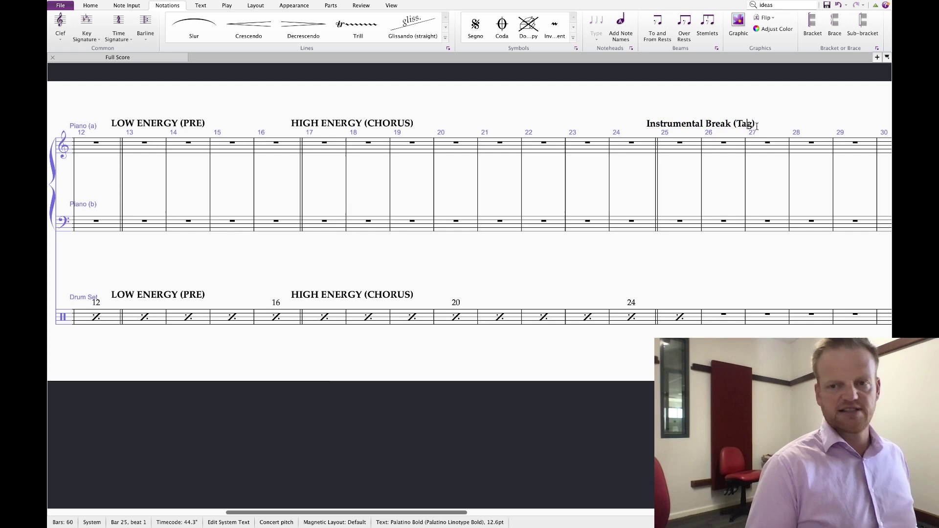
{"action": "left_click", "coordinate": [813, 108]}
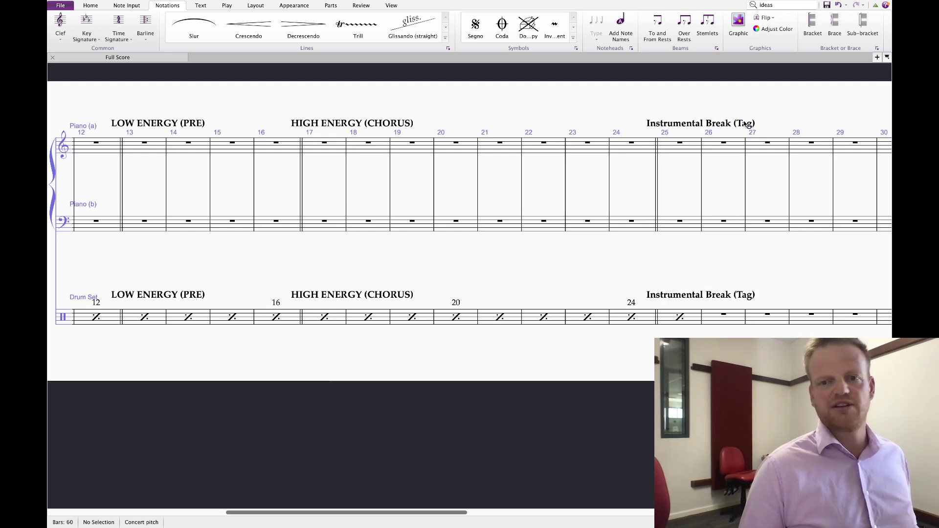
- Duplicate the Drum Set's repeat bar from bar 25 onward through bar 33
{"action": "left_click", "coordinate": [687, 317]}
{"action": "key", "text": "Right"}
{"action": "key", "text": "Right"}
{"action": "key", "text": "Right"}
{"action": "key", "text": "Right"}
{"action": "key", "text": "Right"}
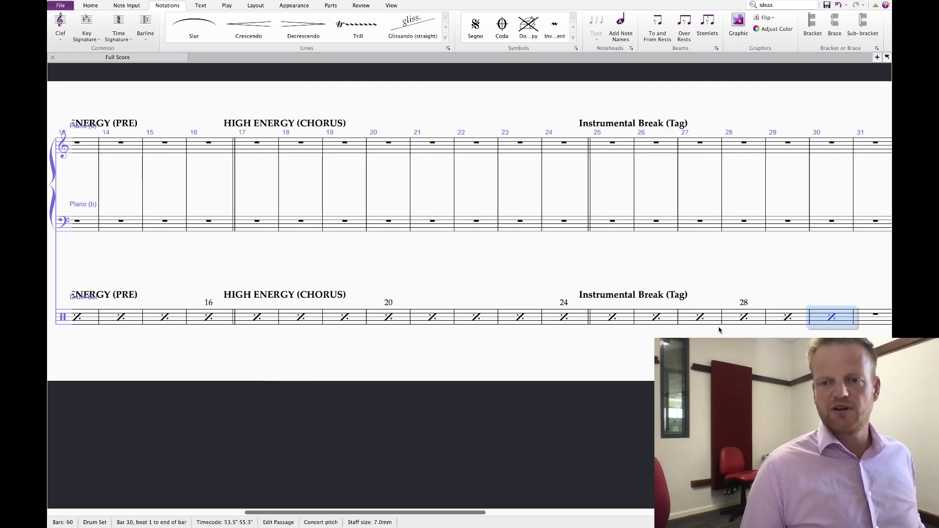
{"action": "key", "text": "Right"}
{"action": "key", "text": "Right"}
{"action": "key", "text": "Right"}
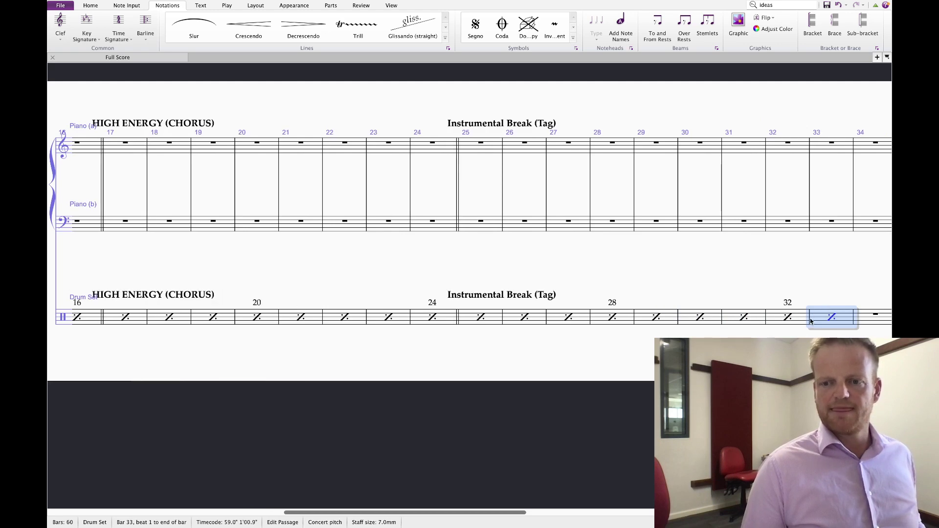
- Change the barline at the end of bar 32 to a double barline
{"action": "left_click", "coordinate": [810, 321]}
{"action": "left_click", "coordinate": [118, 30]}
{"action": "left_click", "coordinate": [145, 30]}
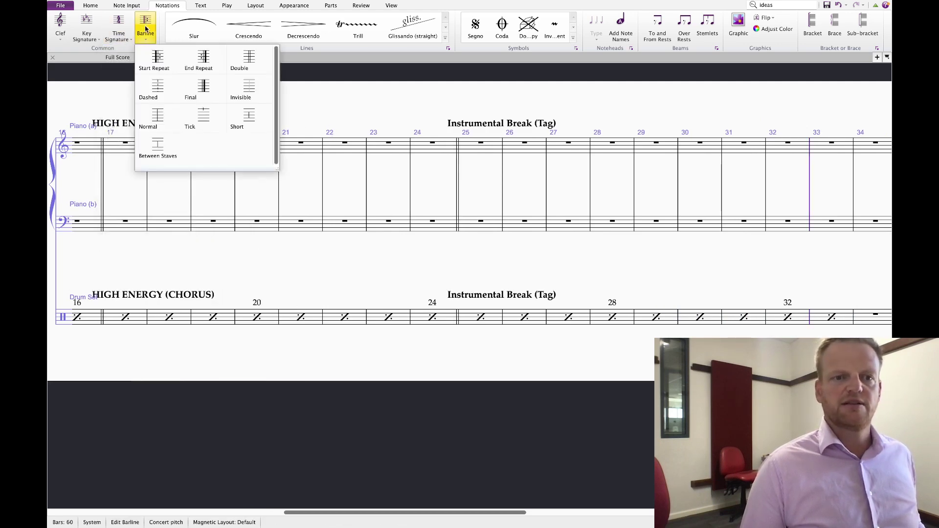
{"action": "left_click", "coordinate": [242, 66]}
- Separate the overlapping "INTRO" label and tempo mark above bar 1 of the Drum Set staff
{"action": "scroll", "coordinate": [473, 267], "scroll_direction": "left", "scroll_amount": 15}
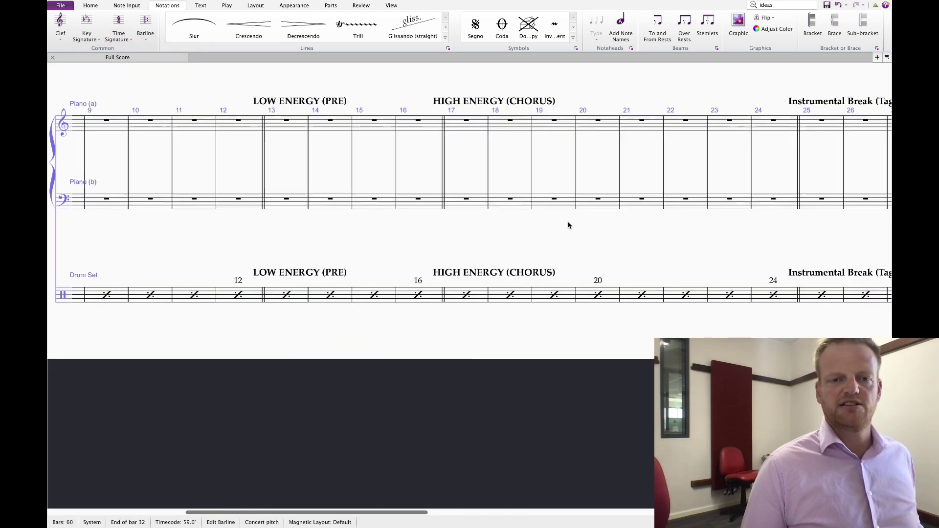
{"action": "key", "text": "Escape"}
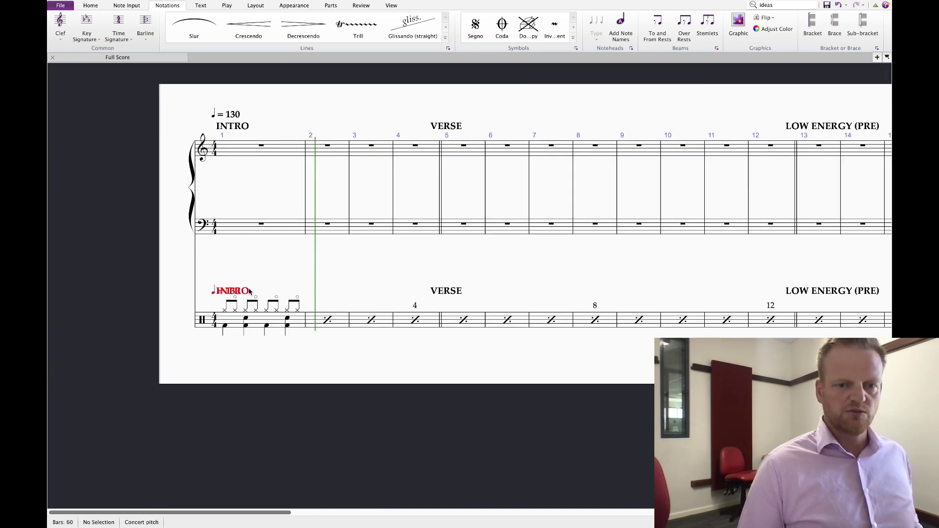
{"action": "left_click", "coordinate": [249, 290]}
{"action": "key", "text": "Escape"}
- Save the score under the new name "Electro POP Setup" in the Scores folder
{"action": "key", "text": "super+shift+s"}
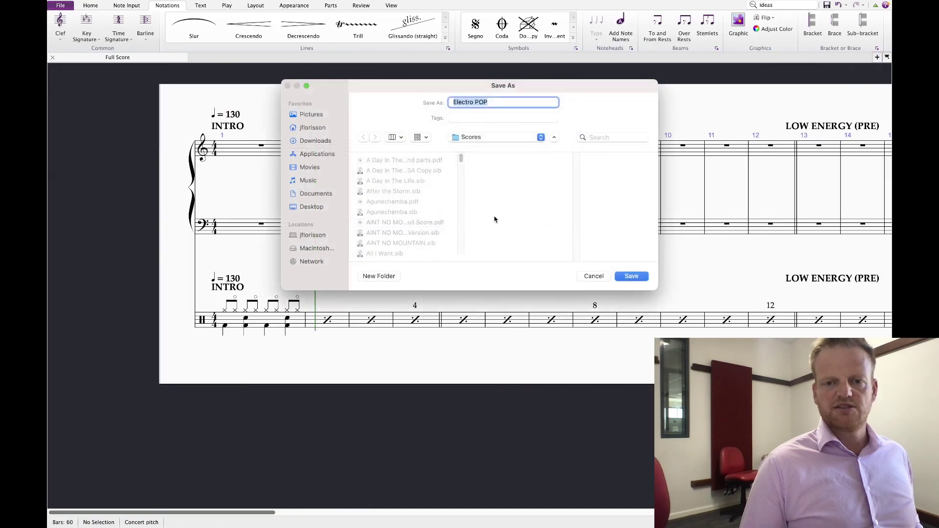
{"action": "left_click", "coordinate": [500, 103]}
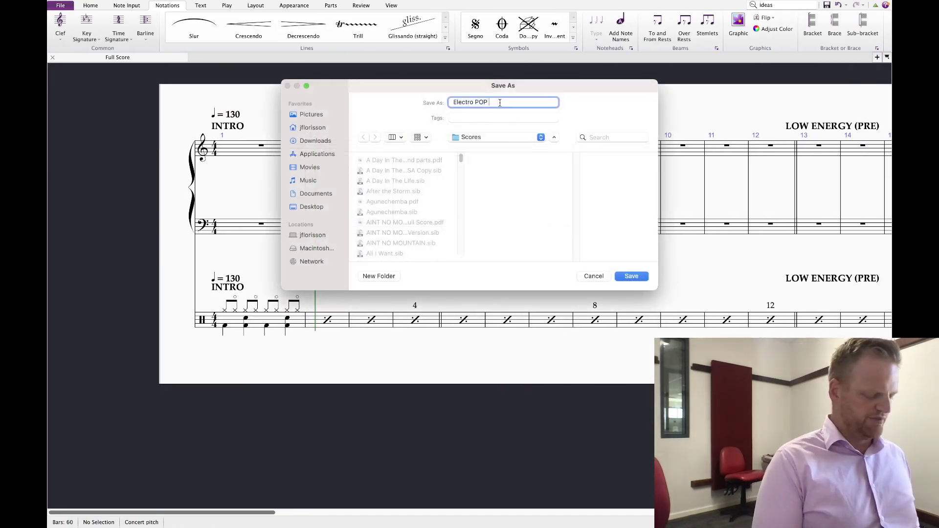
{"action": "type", "text": "Setup"}
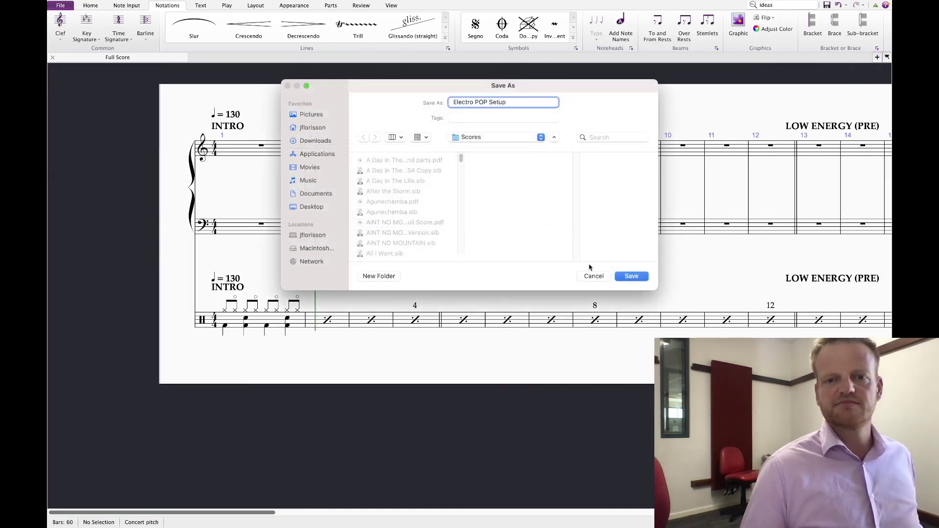
{"action": "left_click", "coordinate": [632, 276]}
- Switch to Keynote to review the Composition Task mind map, and return to the Sibelius score
{"action": "key", "text": "super+Tab"}
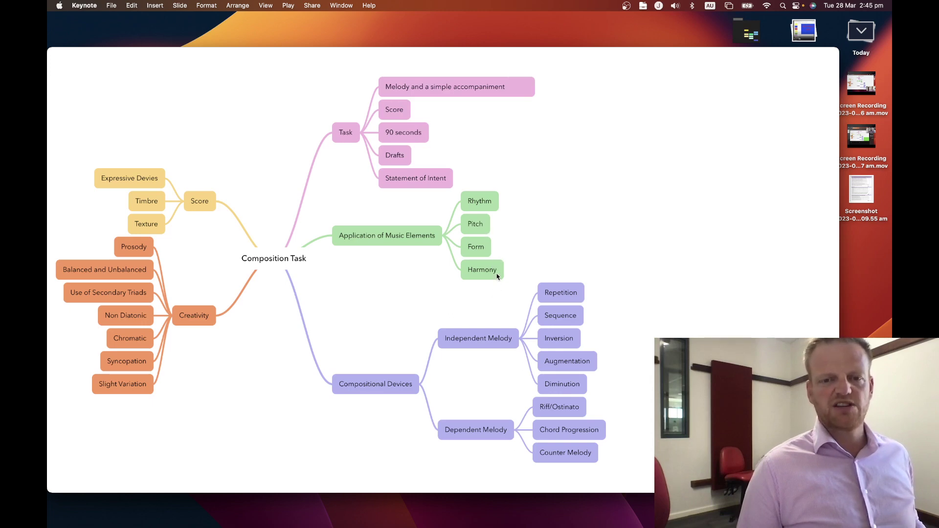
{"action": "key", "text": "super+Tab"}
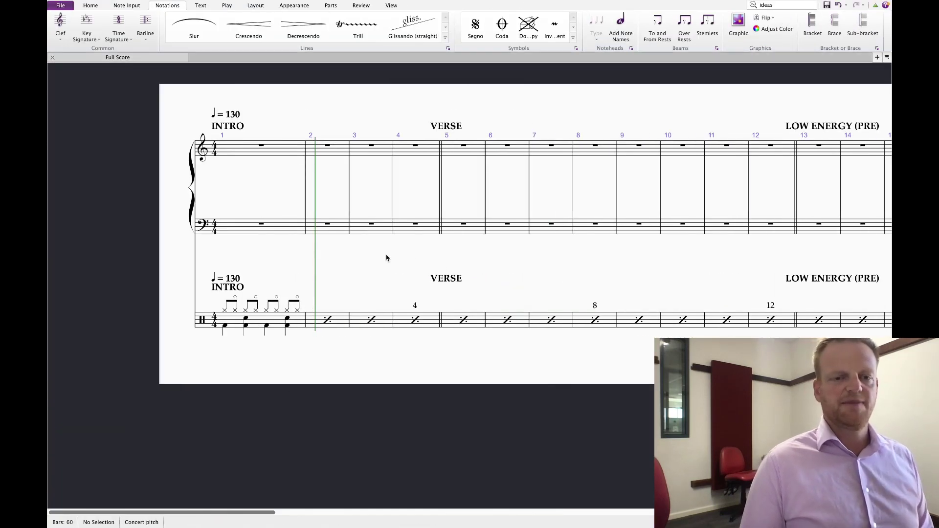
{"action": "left_click", "coordinate": [282, 149]}
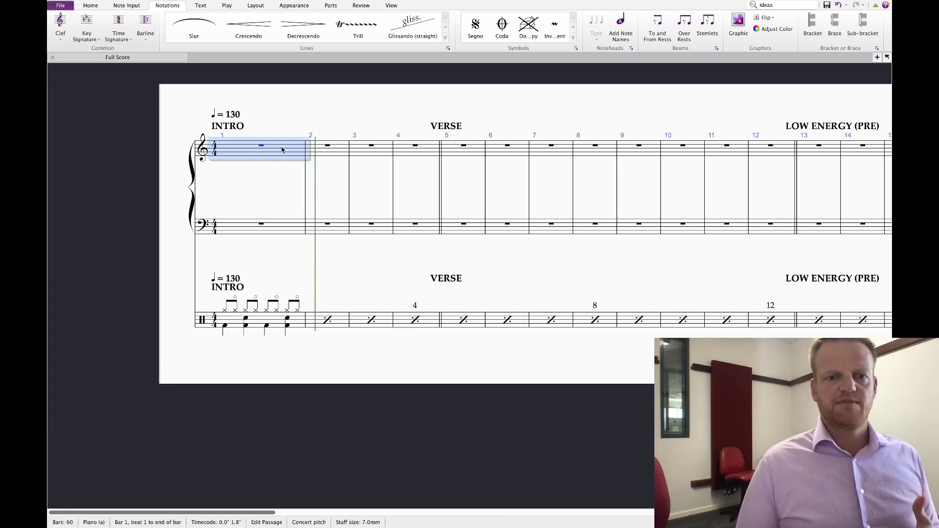
{"action": "left_click", "coordinate": [278, 190]}
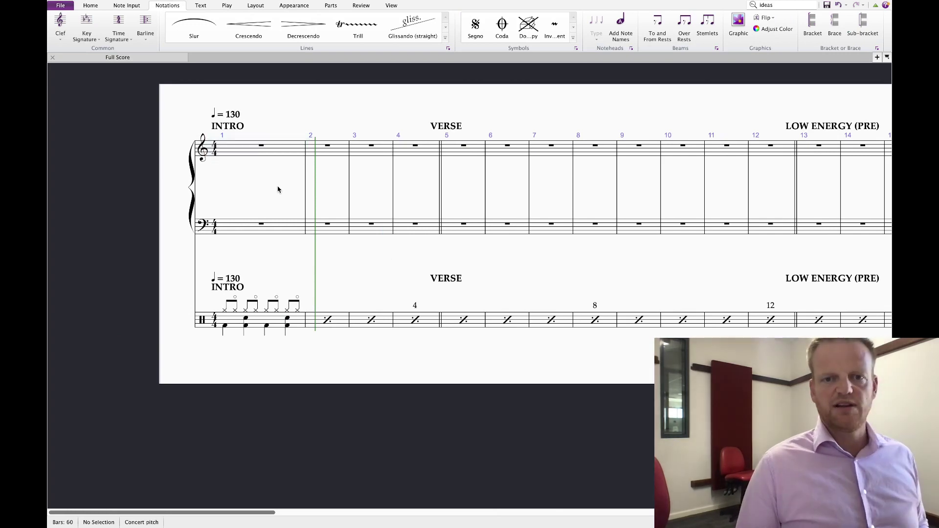
- Set the instrument names at the start of the score to Full
{"action": "left_click", "coordinate": [263, 8]}
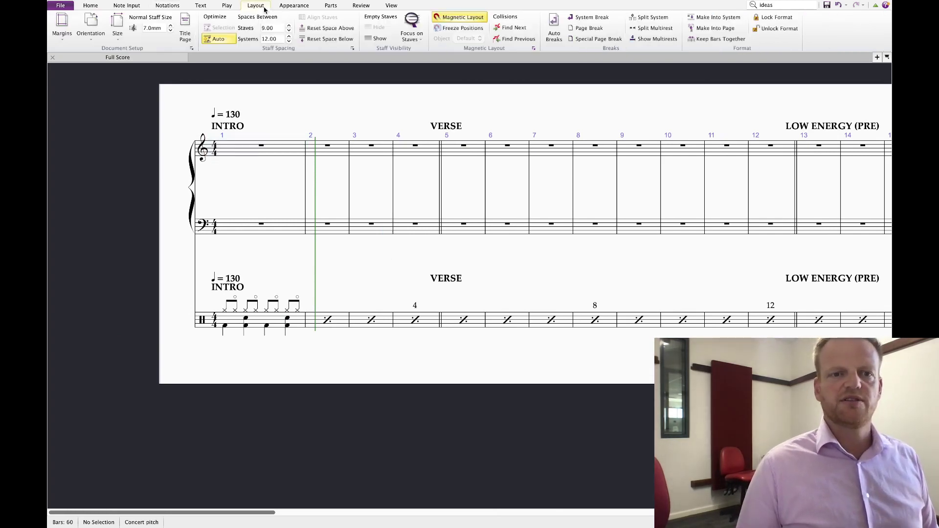
{"action": "left_click", "coordinate": [290, 7]}
{"action": "left_click", "coordinate": [206, 17]}
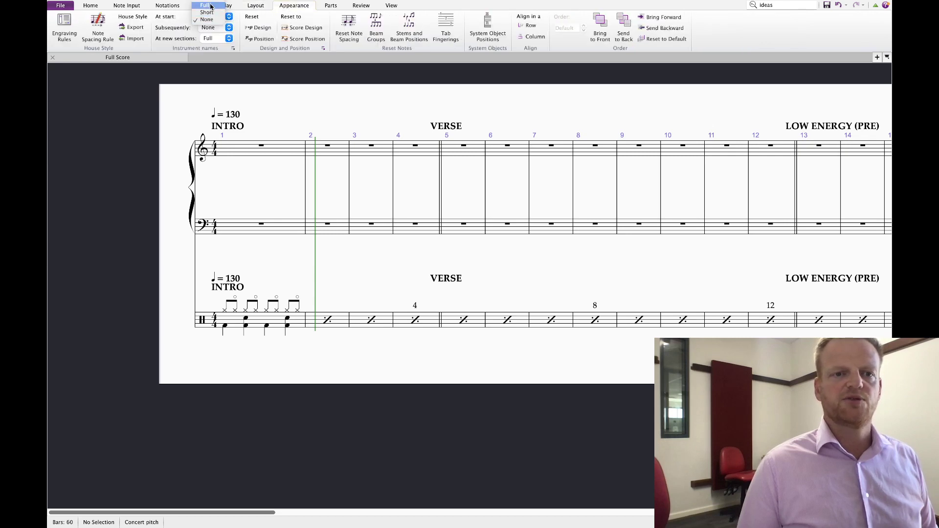
{"action": "left_click", "coordinate": [210, 6]}
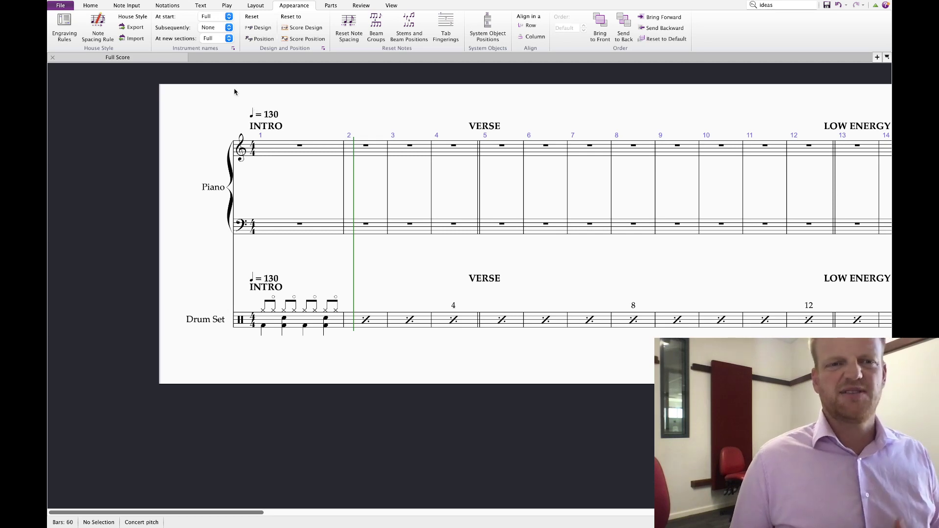
- Add a Pad 3 (Polysynth) instrument to the score and place its staff above the Piano
{"action": "left_click", "coordinate": [157, 6]}
{"action": "left_click", "coordinate": [133, 7]}
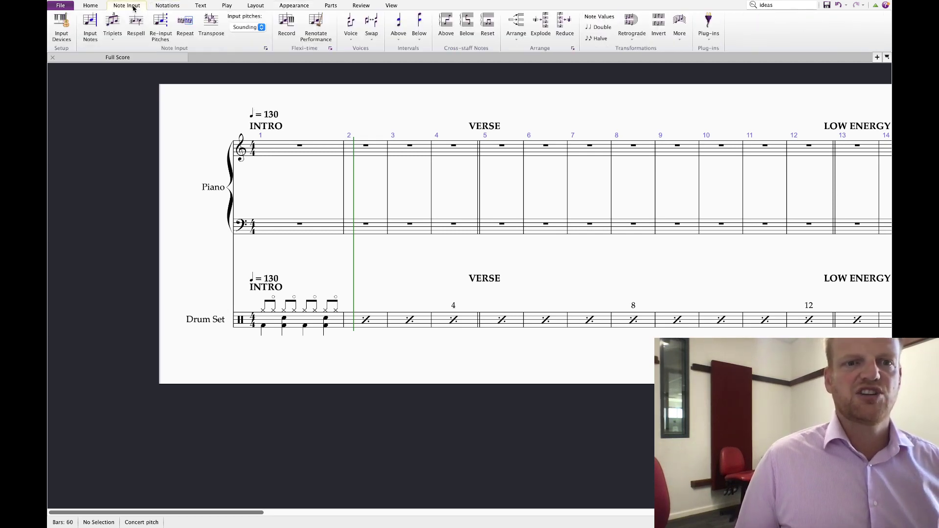
{"action": "left_click", "coordinate": [91, 6]}
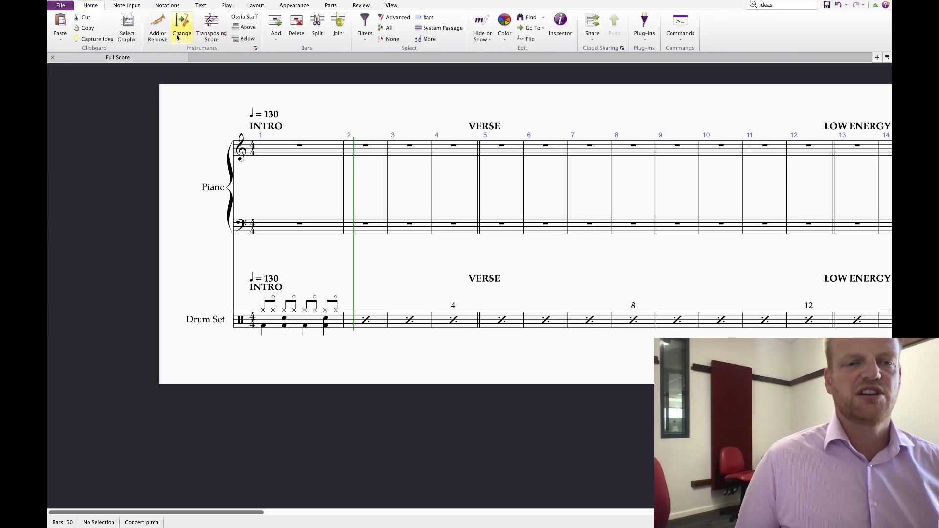
{"action": "left_click", "coordinate": [157, 29]}
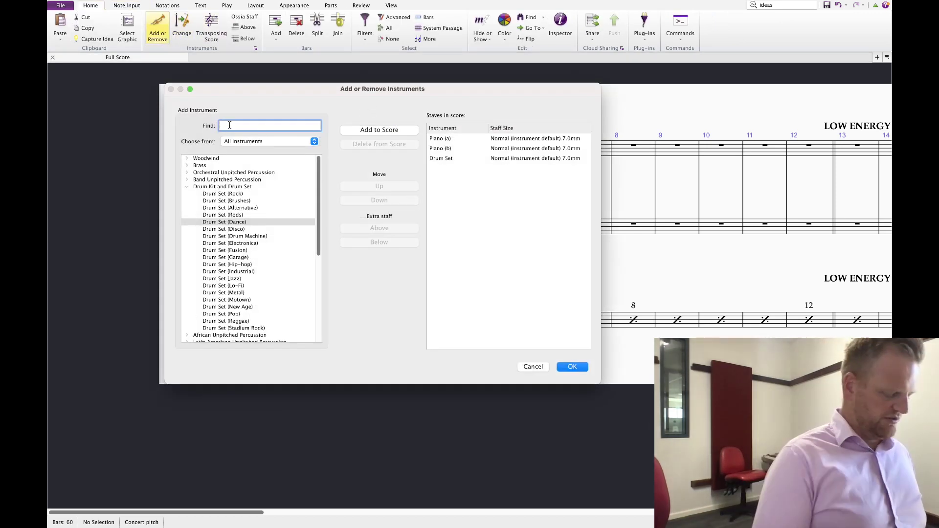
{"action": "type", "text": "synth"}
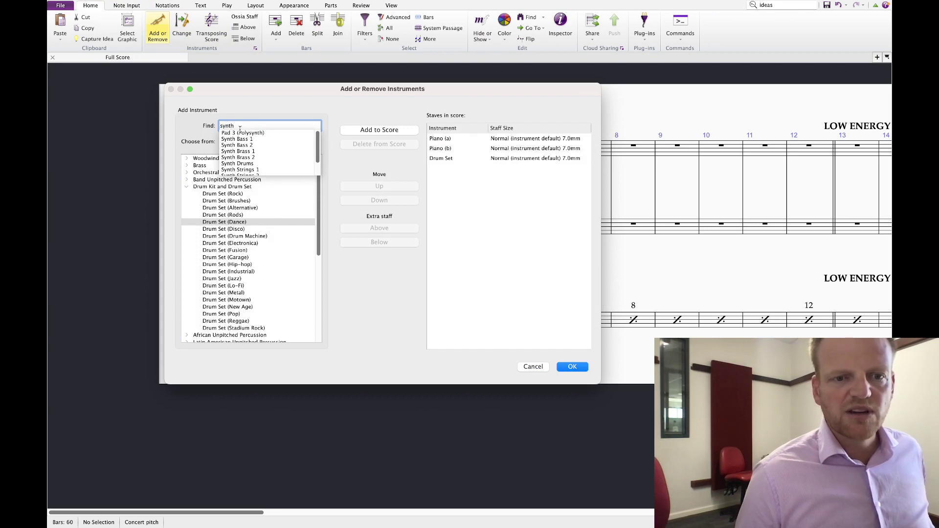
{"action": "left_click", "coordinate": [241, 133]}
{"action": "left_click", "coordinate": [381, 135]}
{"action": "left_click", "coordinate": [450, 168]}
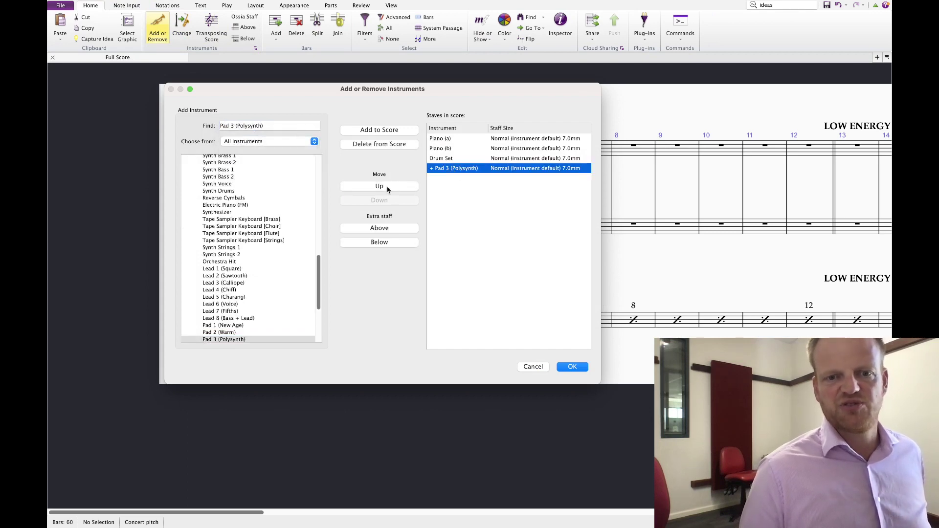
{"action": "left_click", "coordinate": [384, 186]}
{"action": "left_click", "coordinate": [577, 366]}
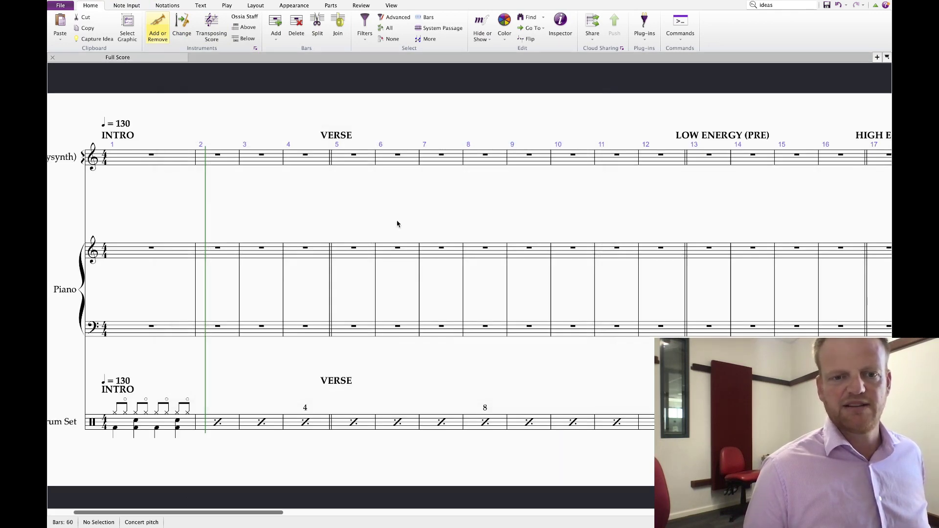
- Enter whole-note triads in bars 1 to 4 of the Pad 3 (Polysynth) staff, with D3, F3 and A3 in bar 4
{"action": "left_click", "coordinate": [228, 155]}
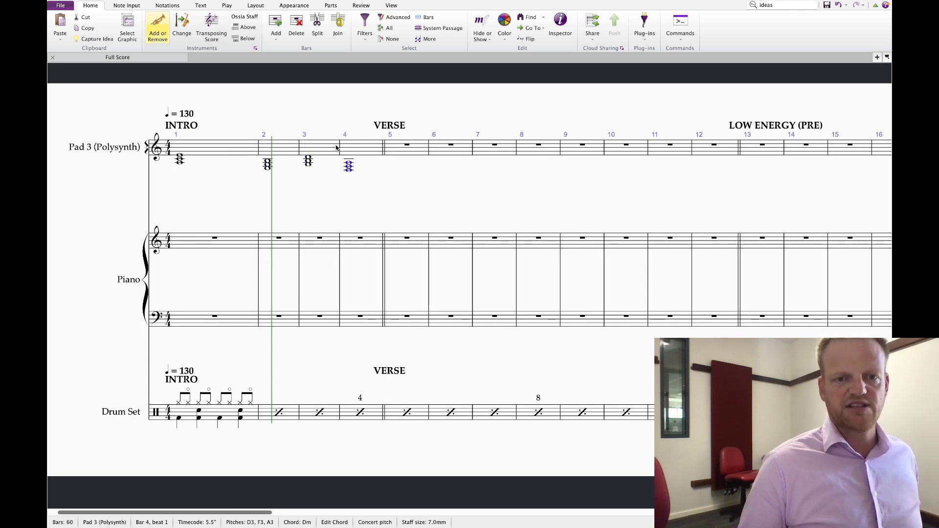
- Try the bar 4 Polysynth chord an octave higher and return it to its original octave
{"action": "left_click", "coordinate": [345, 149]}
{"action": "double_click", "coordinate": [350, 168]}
{"action": "key", "text": "super+Up"}
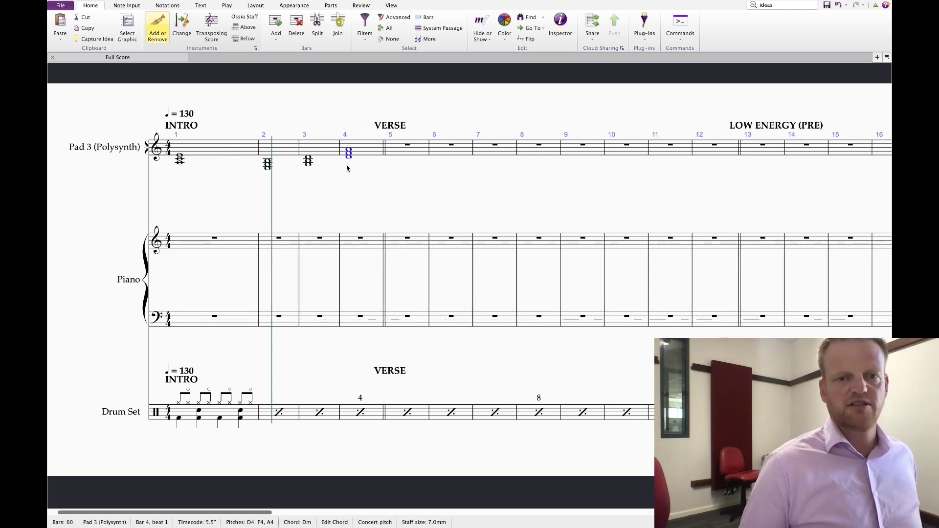
{"action": "key", "text": "super+Down"}
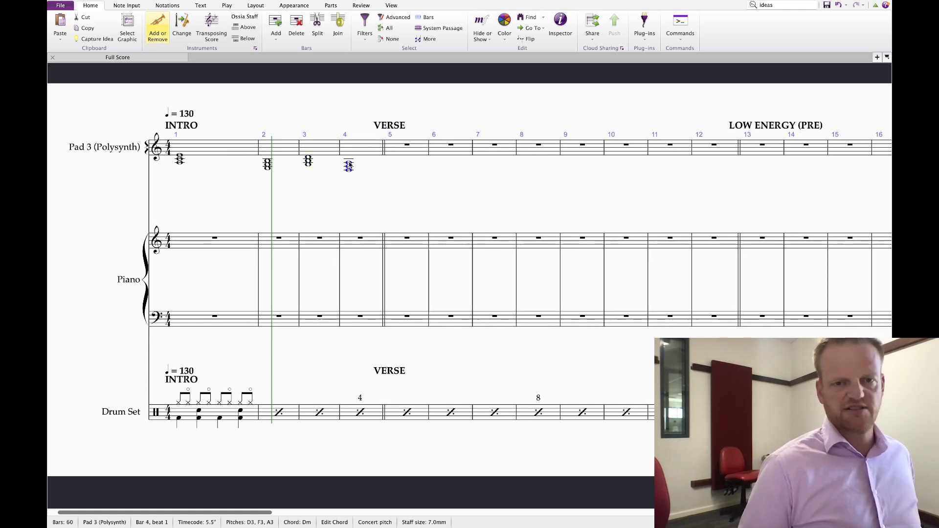
- Play back the intro from bar 1 to hear the Polysynth chords against the drum beat
{"action": "left_click", "coordinate": [181, 162]}
{"action": "key", "text": "p"}
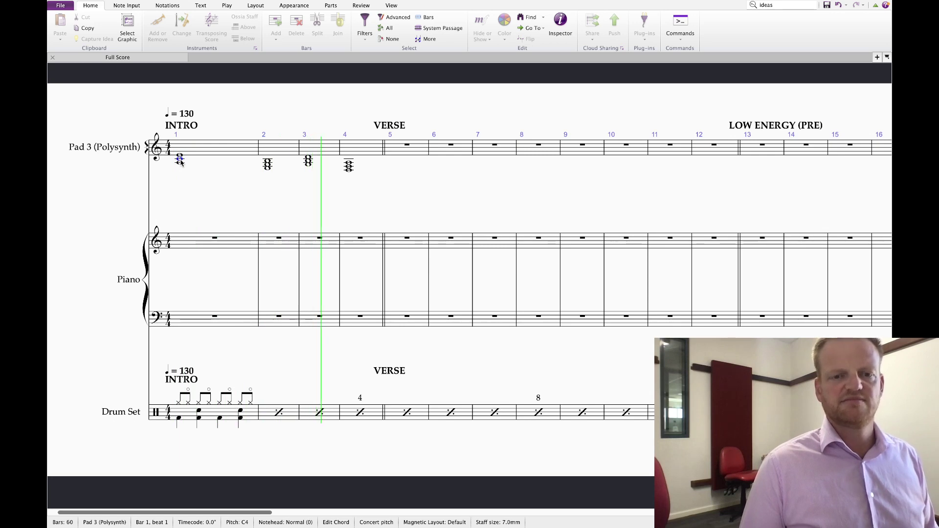
{"action": "left_click", "coordinate": [302, 208]}
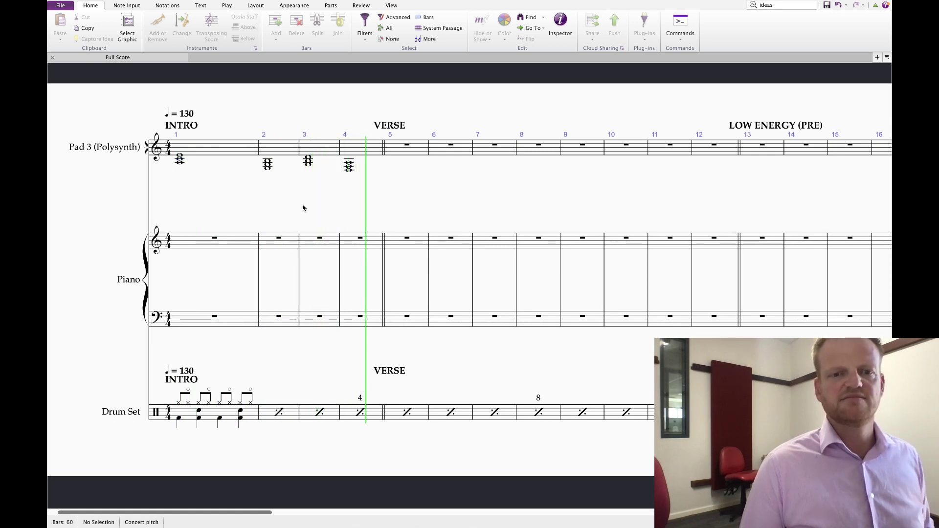
{"action": "key", "text": "space"}
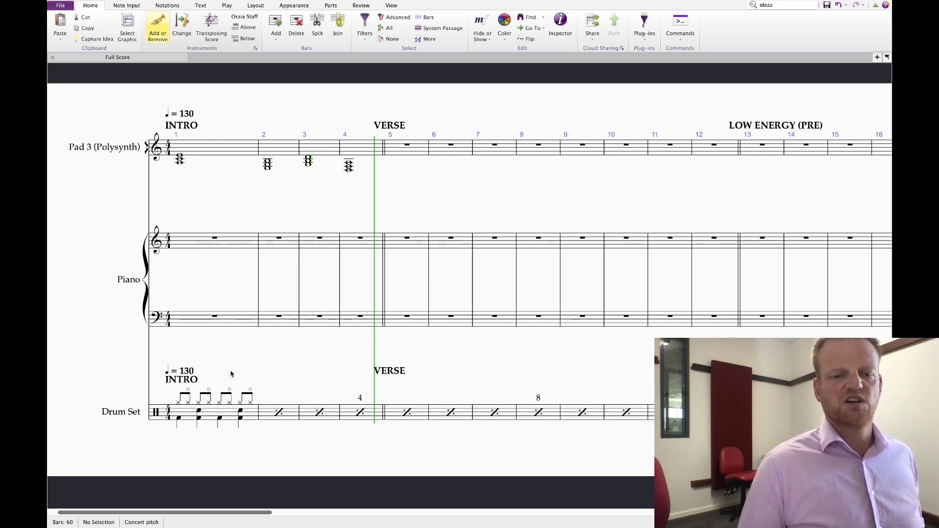
- Add a piano (p) dynamic below beat 1 of bar 1 on the Drum Set staff
{"action": "left_click", "coordinate": [185, 410]}
{"action": "key", "text": "ctrl+e"}
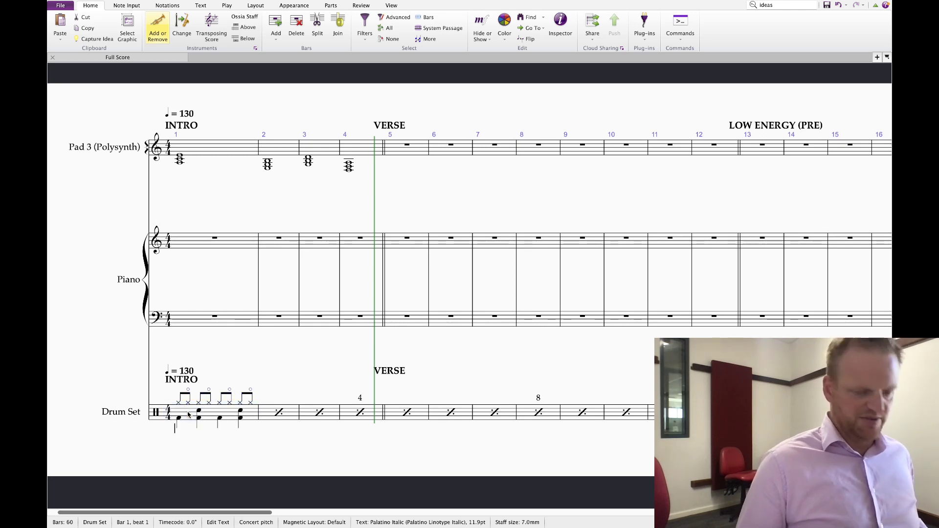
{"action": "key", "text": "ctrl+p"}
{"action": "left_click", "coordinate": [208, 448]}
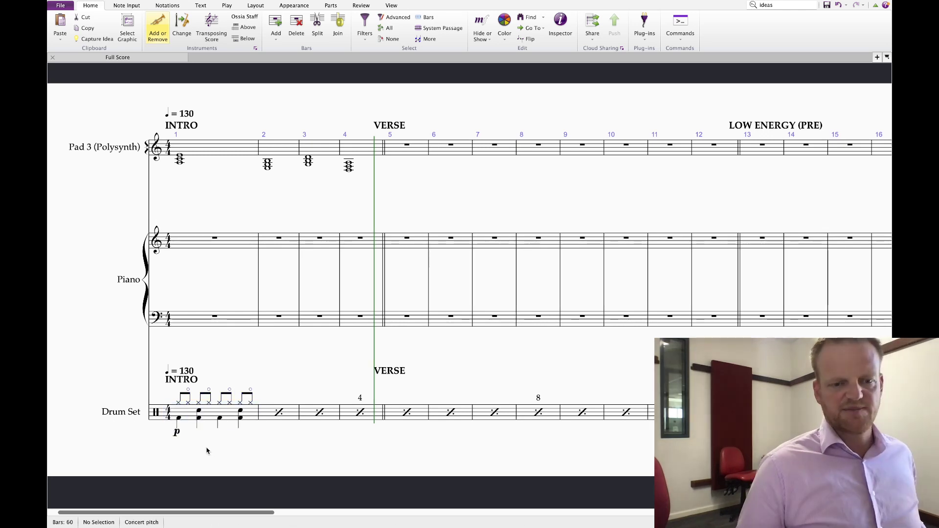
- Copy the complete bar 1 drum pattern to bar 17 of the Drum Set staff
{"action": "left_click", "coordinate": [179, 404]}
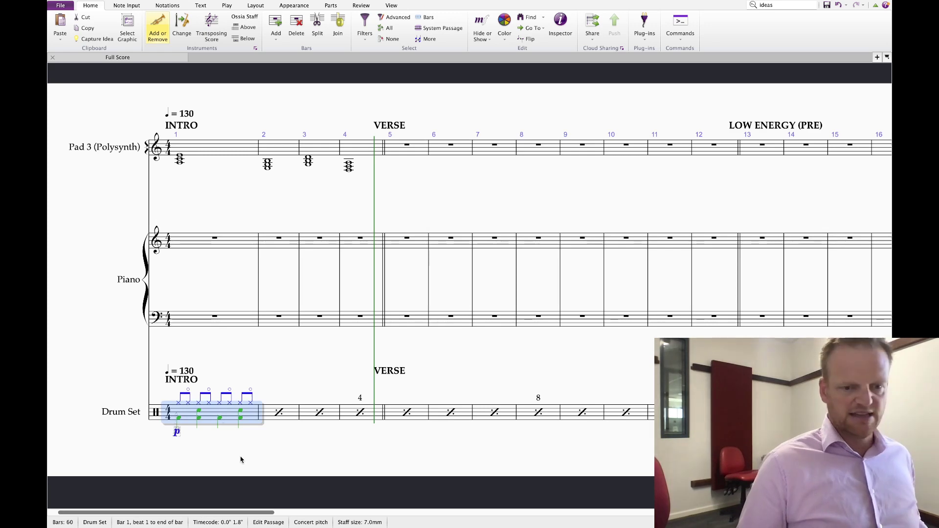
{"action": "left_click_drag", "start_coordinate": [223, 514], "coordinate": [250, 512]}
{"action": "left_click", "coordinate": [409, 413], "text": "alt"}
{"action": "left_click_drag", "start_coordinate": [343, 512], "coordinate": [263, 512]}
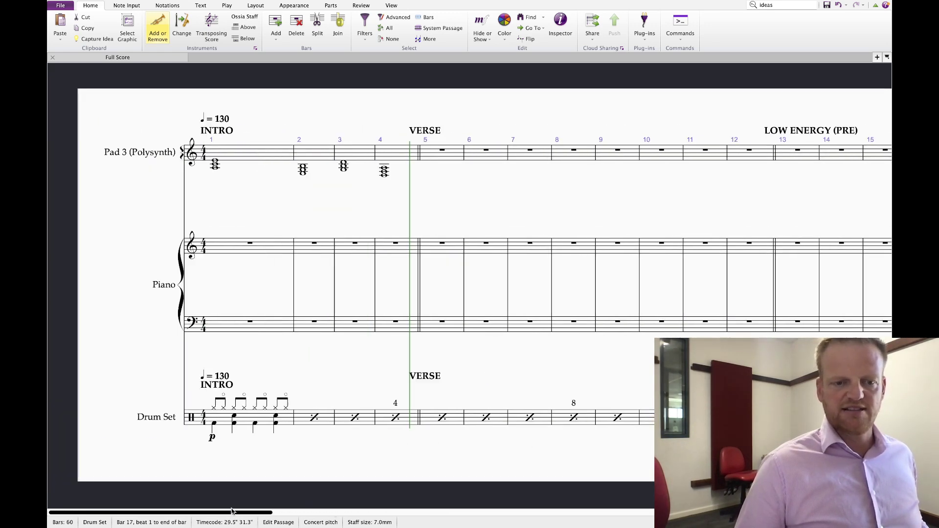
- Delete the open hi-hat circles above the offbeat notes in bar 1 of the Drum Set staff
{"action": "left_click", "coordinate": [223, 399]}
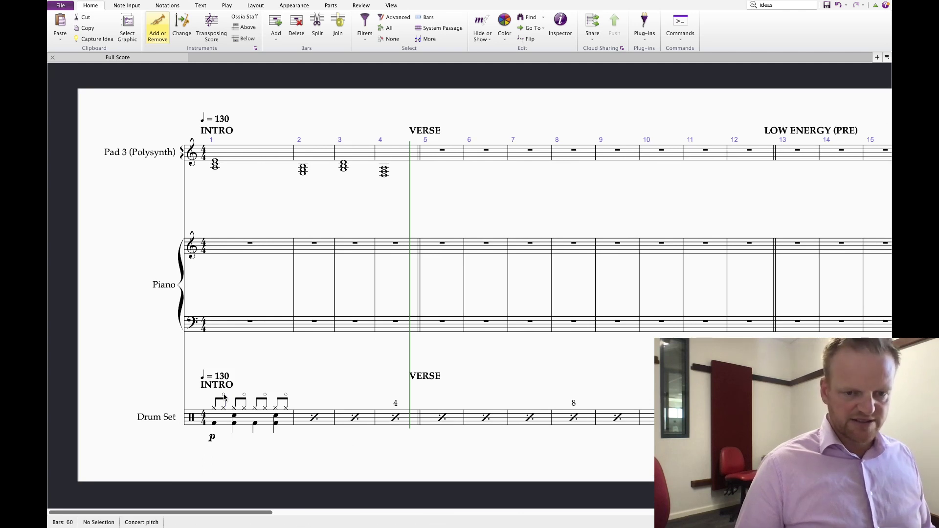
{"action": "left_click", "coordinate": [245, 397]}
{"action": "key", "text": "Delete"}
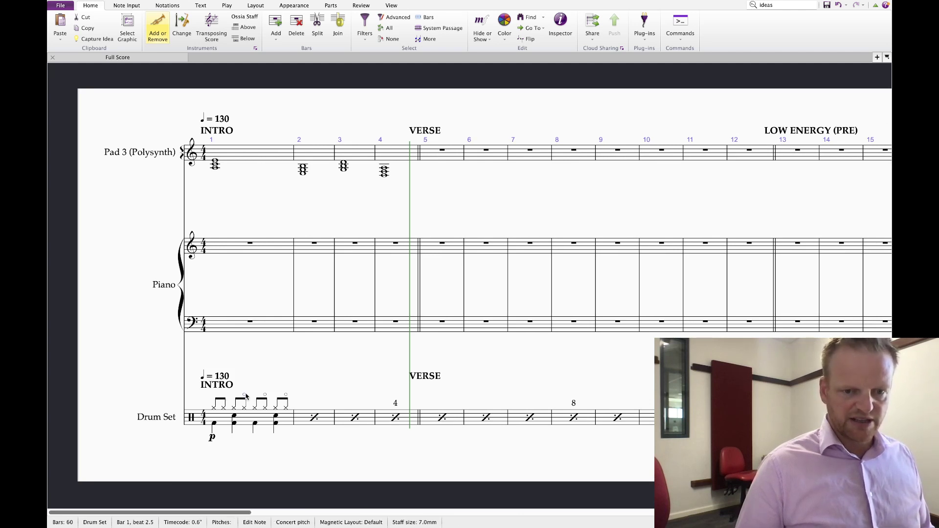
{"action": "left_click", "coordinate": [265, 395]}
{"action": "key", "text": "Delete"}
{"action": "left_click", "coordinate": [287, 397]}
{"action": "key", "text": "Delete"}
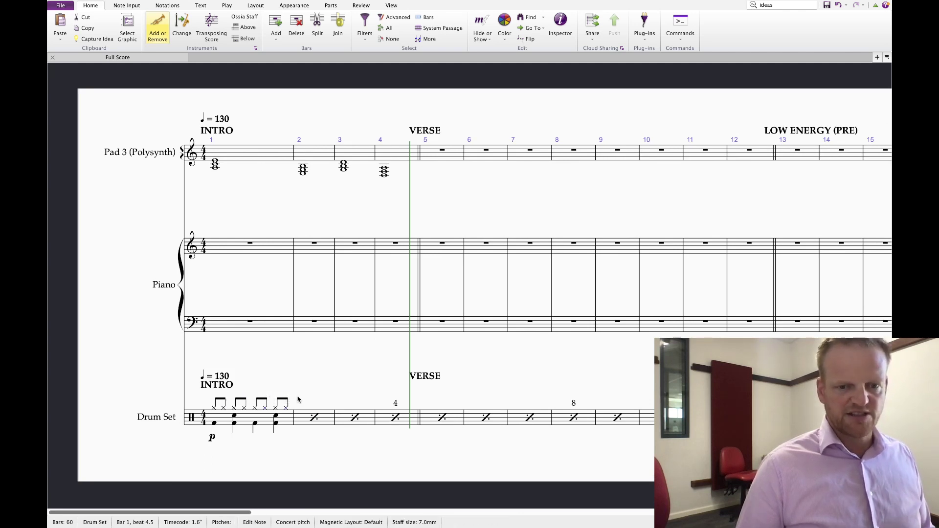
- Play back the bar 1 drum beat and remove the kick drum notes under the snare hits on beats 2 and 4
{"action": "left_click", "coordinate": [215, 423]}
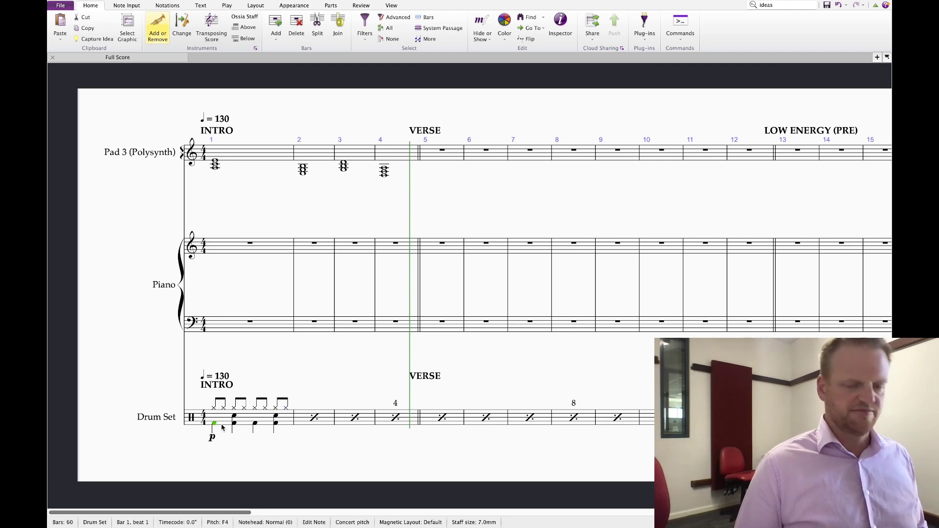
{"action": "key", "text": "p"}
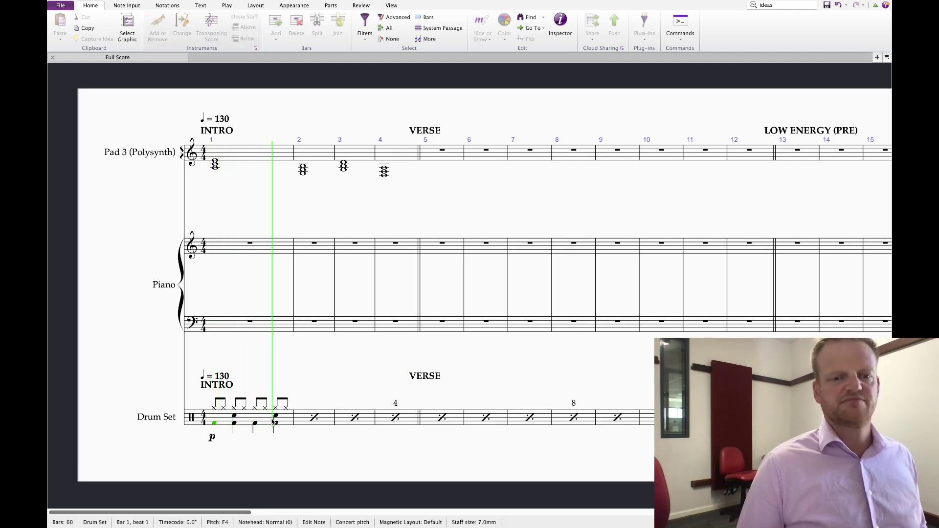
{"action": "key", "text": "Escape"}
{"action": "left_click", "coordinate": [235, 416]}
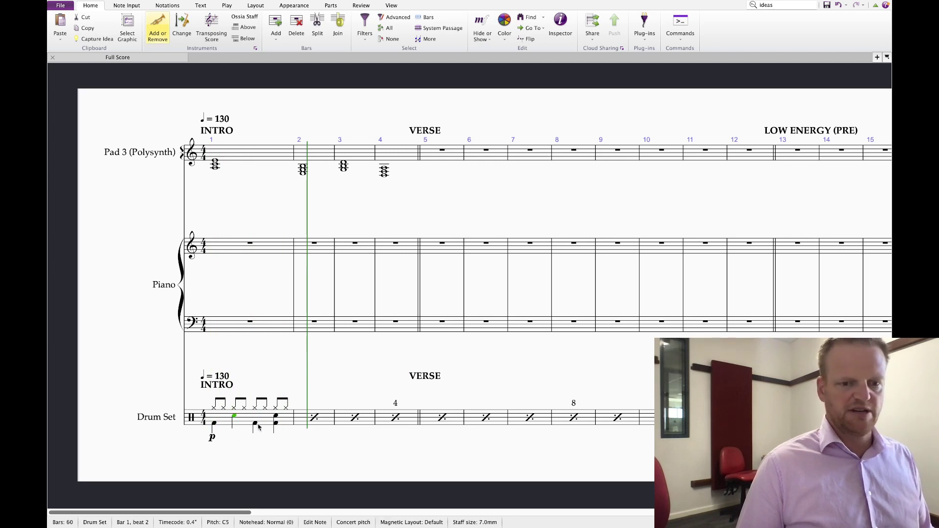
{"action": "left_click", "coordinate": [276, 417]}
{"action": "key", "text": "Escape"}
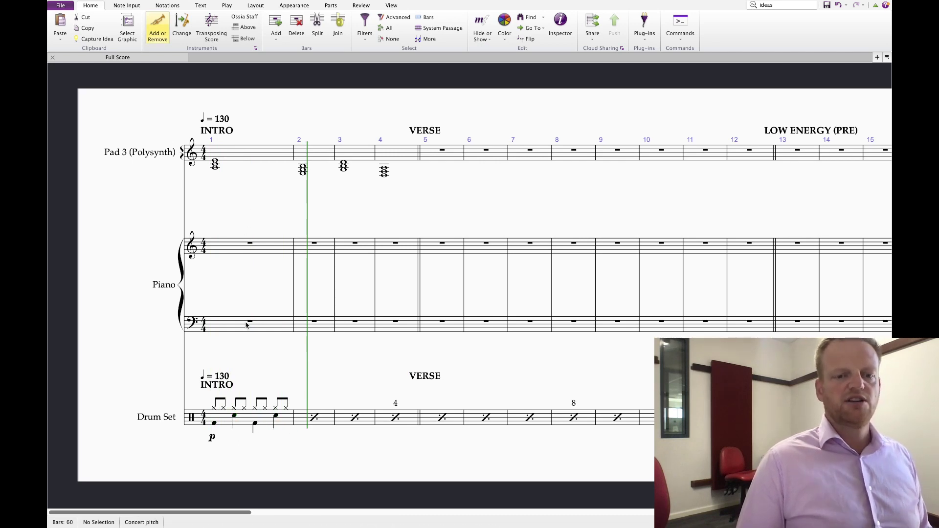
- Add a 4-string Bass Guitar [notation] instrument and position its staff between the Piano and the Drum Set
{"action": "left_click", "coordinate": [157, 34]}
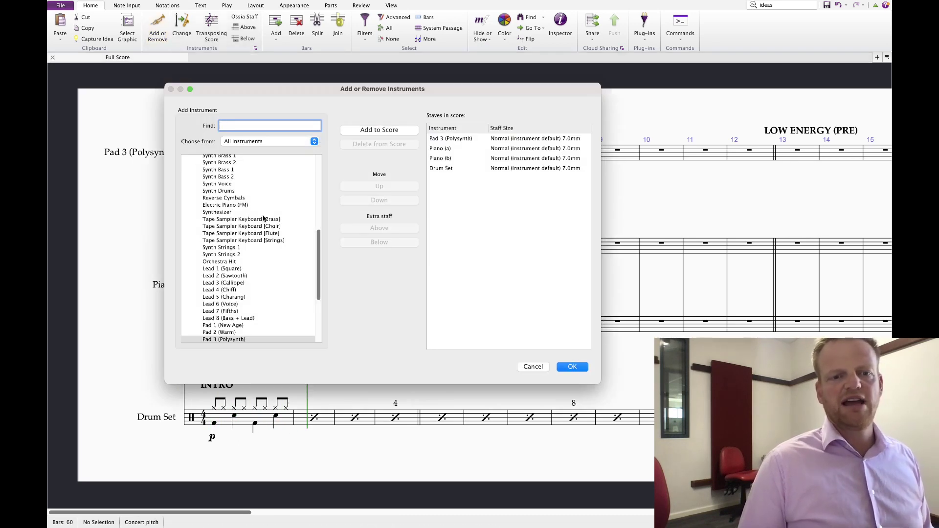
{"action": "scroll", "coordinate": [249, 215], "scroll_direction": "up", "scroll_amount": 5}
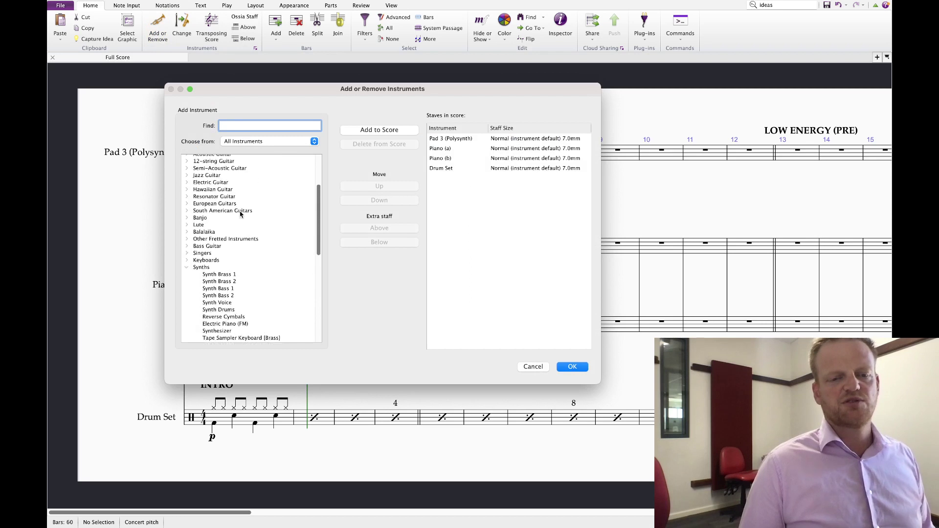
{"action": "left_click", "coordinate": [187, 267]}
{"action": "type", "text": "bass"}
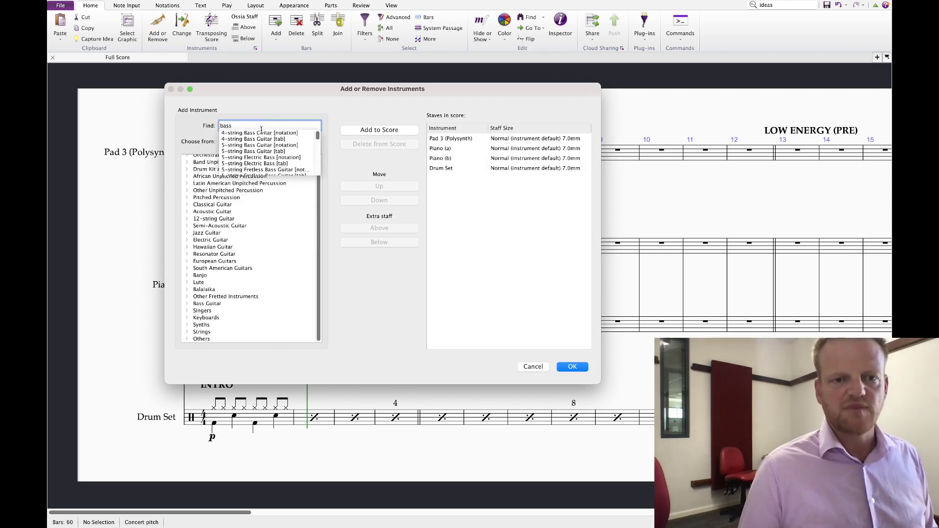
{"action": "left_click", "coordinate": [261, 132]}
{"action": "left_click", "coordinate": [378, 130]}
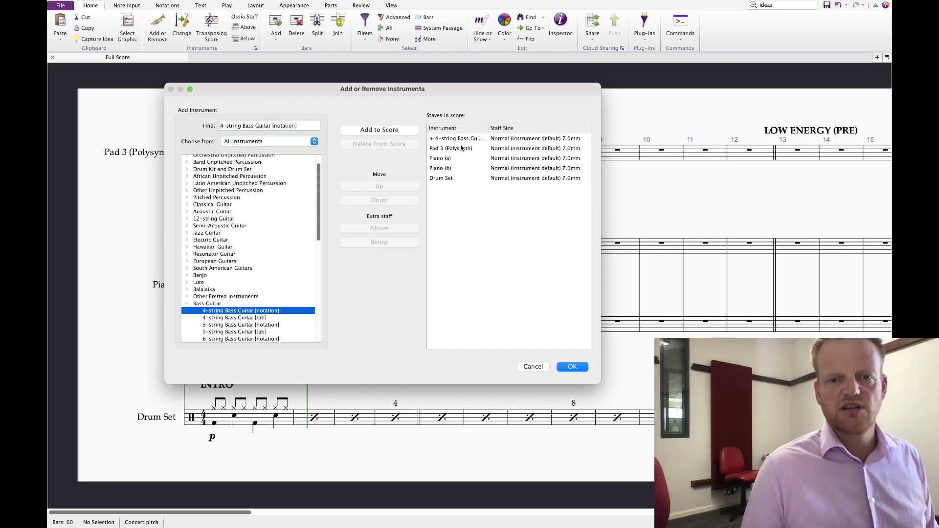
{"action": "left_click", "coordinate": [458, 139]}
{"action": "left_click", "coordinate": [394, 201]}
{"action": "left_click", "coordinate": [395, 202]}
{"action": "left_click", "coordinate": [395, 203]}
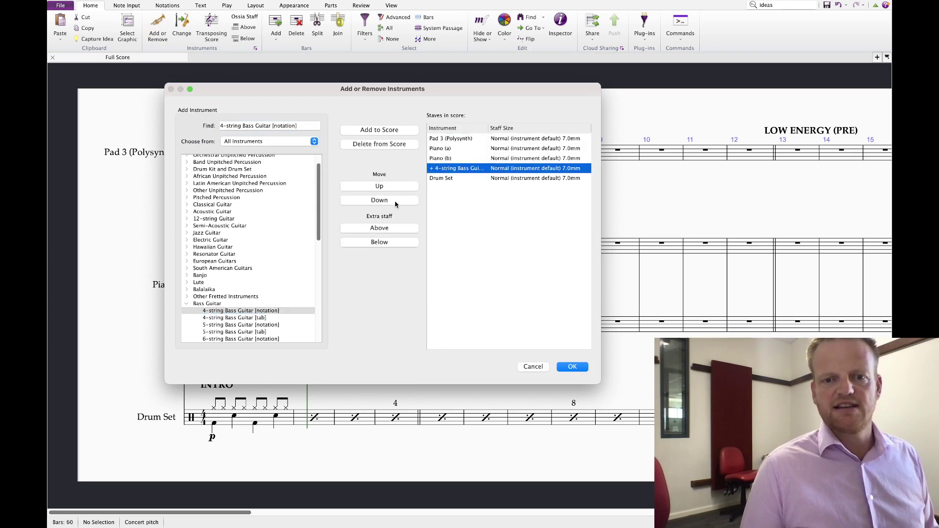
{"action": "left_click", "coordinate": [572, 366]}
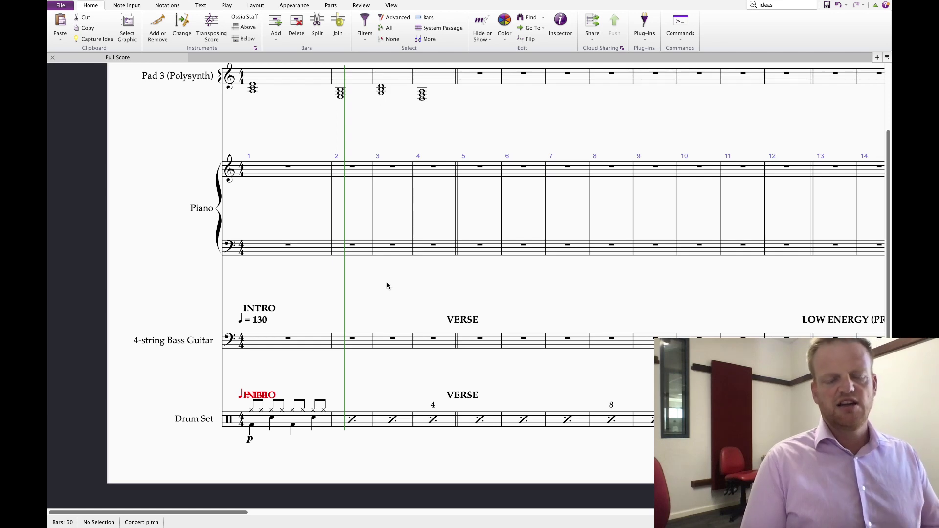
- Enter an eighth-note A1 on the offbeat of beat 1 and a sixteenth-note A1 at beat 2.25 in bar 1 of the Bass Guitar
{"action": "scroll", "coordinate": [342, 220], "scroll_direction": "down", "scroll_amount": 2}
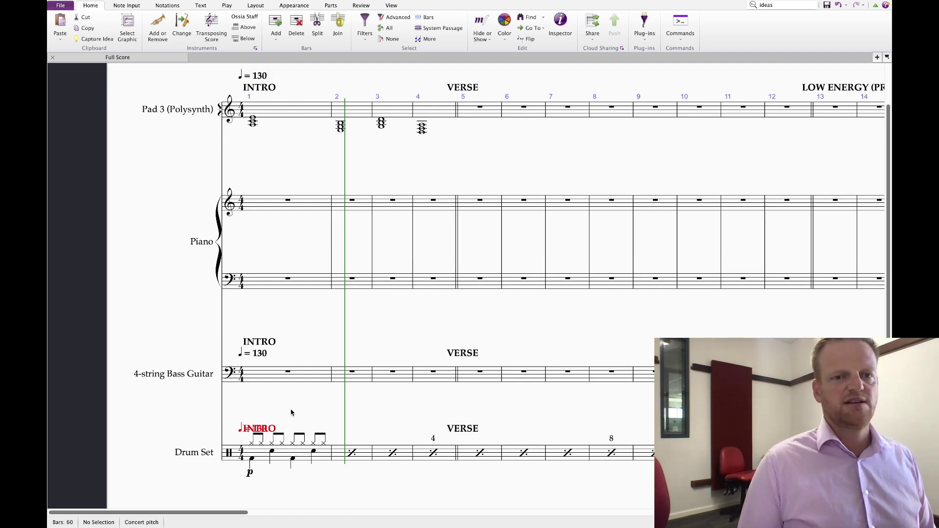
{"action": "left_click", "coordinate": [278, 376]}
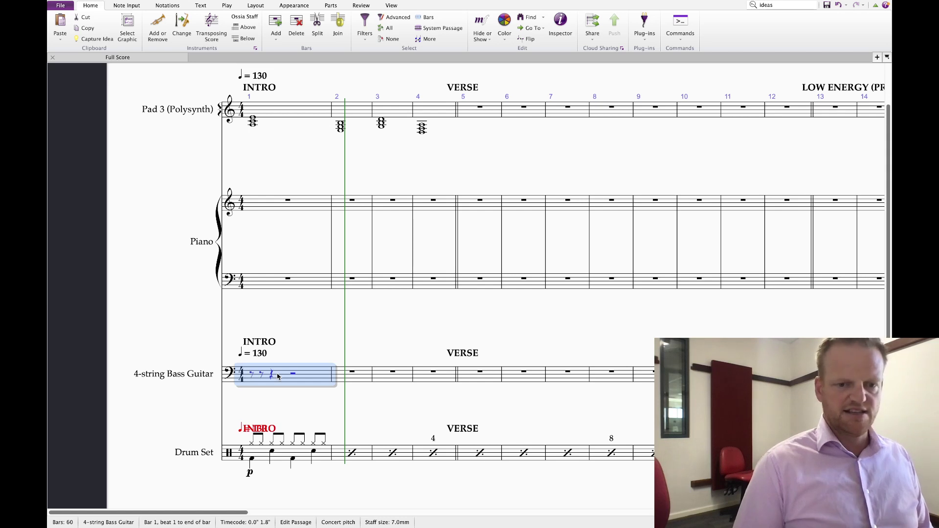
{"action": "left_click", "coordinate": [278, 376]}
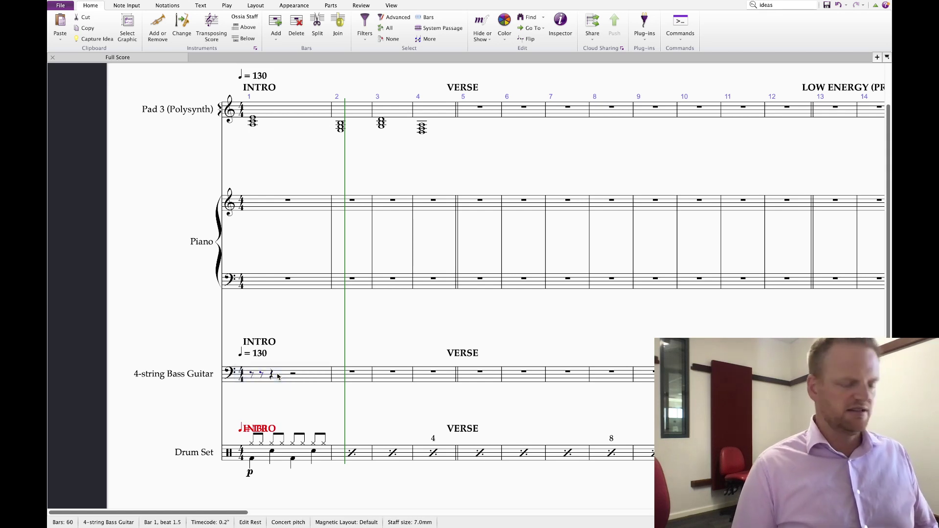
{"action": "key", "text": "a"}
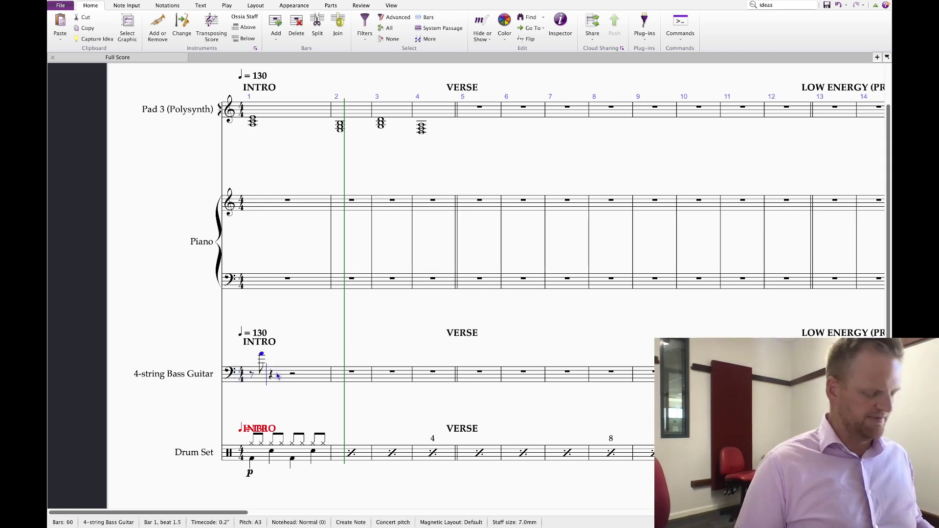
{"action": "key", "text": "ctrl+Down"}
{"action": "key", "text": "ctrl+Down"}
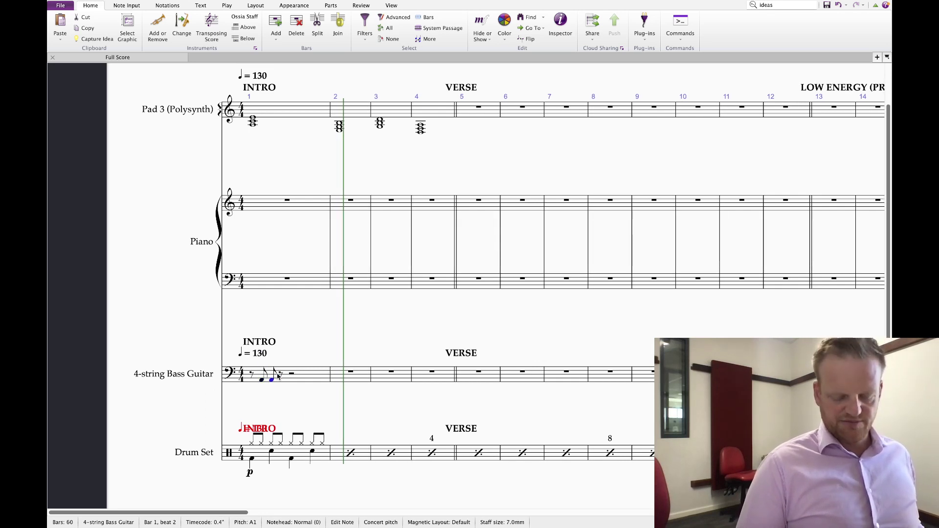
{"action": "key", "text": "a"}
{"action": "key", "text": "Delete"}
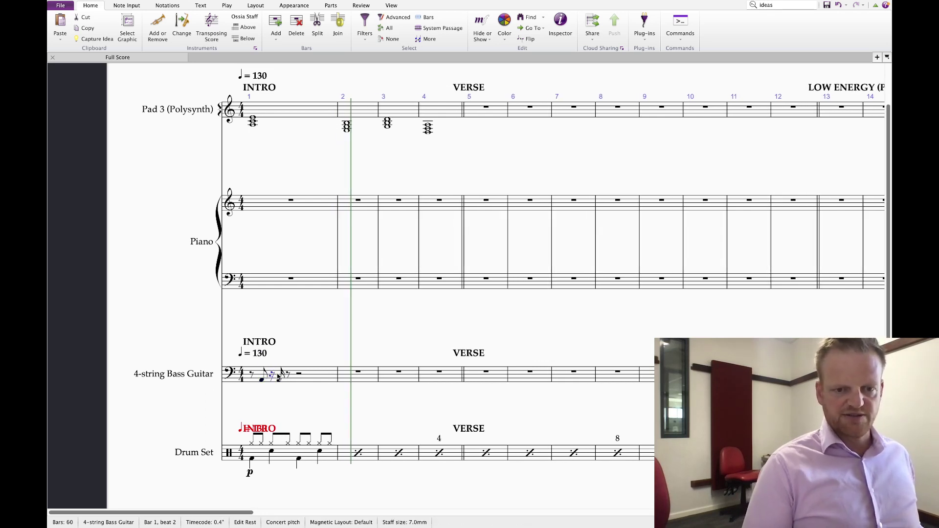
{"action": "key", "text": "Right"}
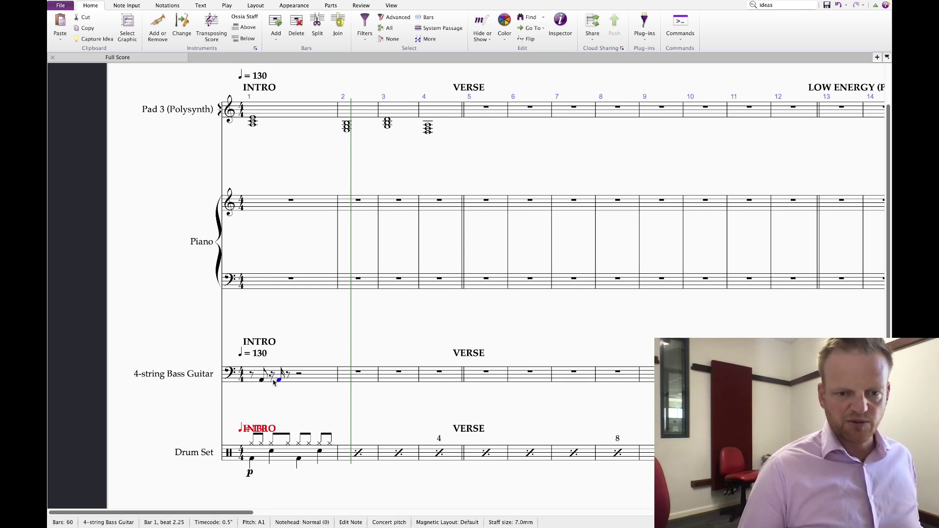
- Repeat the two-beat bass pattern across the second half of bar 1 and play it back with the drums
{"action": "left_click", "coordinate": [262, 377], "text": "shift"}
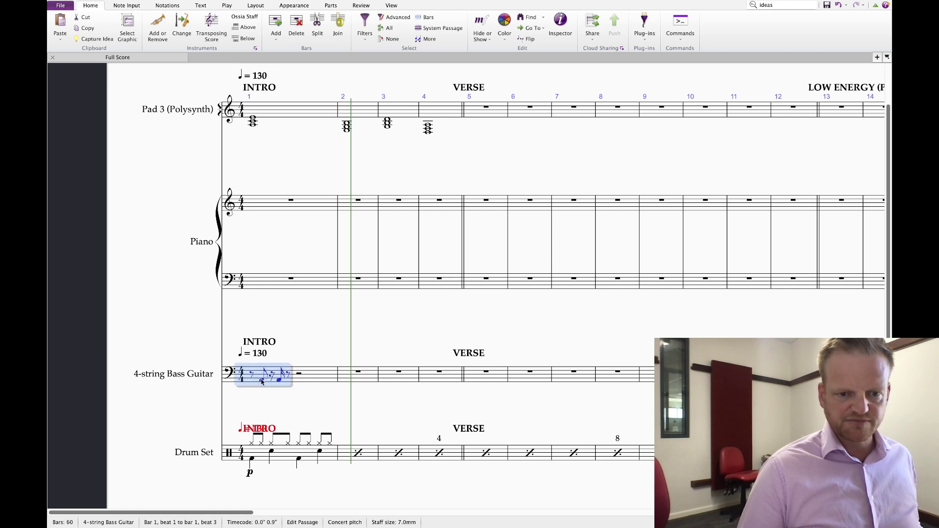
{"action": "key", "text": "r"}
{"action": "key", "text": "Escape"}
{"action": "left_click", "coordinate": [251, 460]}
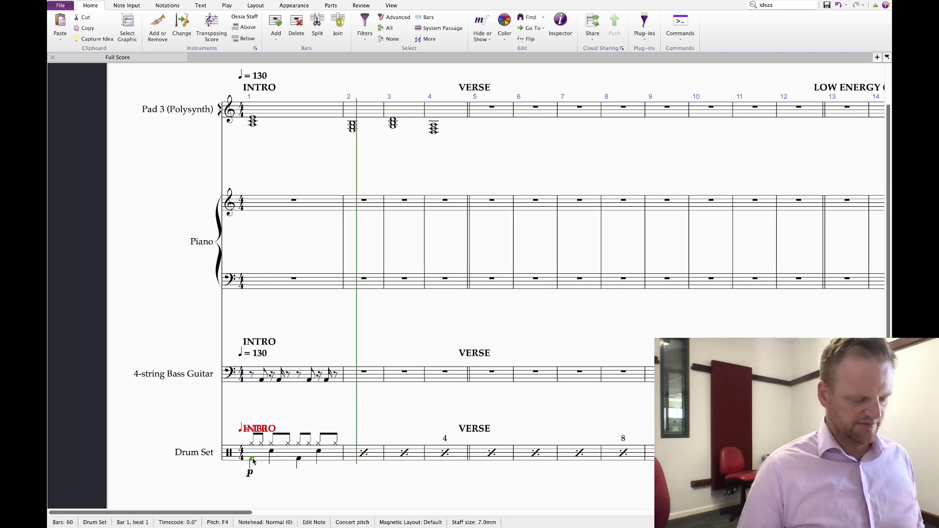
{"action": "key", "text": "p"}
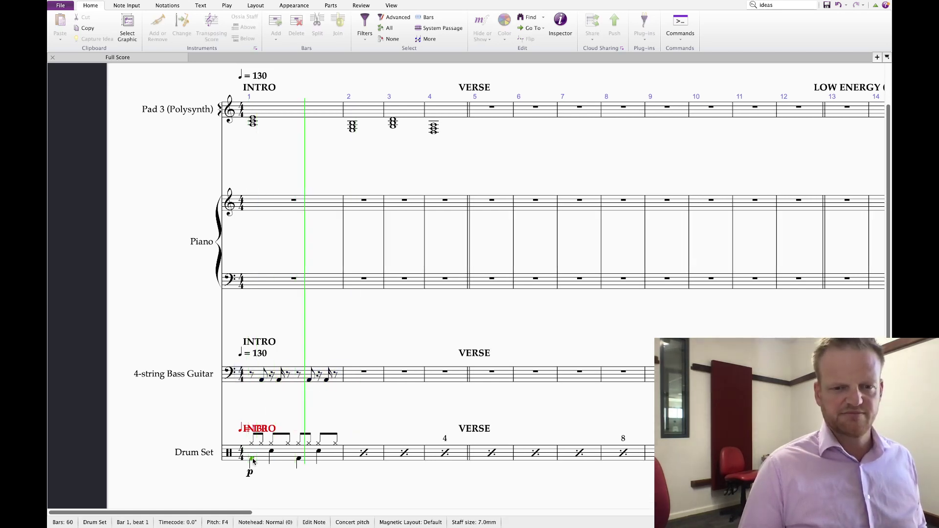
{"action": "key", "text": "space"}
- Add an f dynamic at the start of the Bass Guitar's bar 1 and play the bar back
{"action": "left_click", "coordinate": [342, 379]}
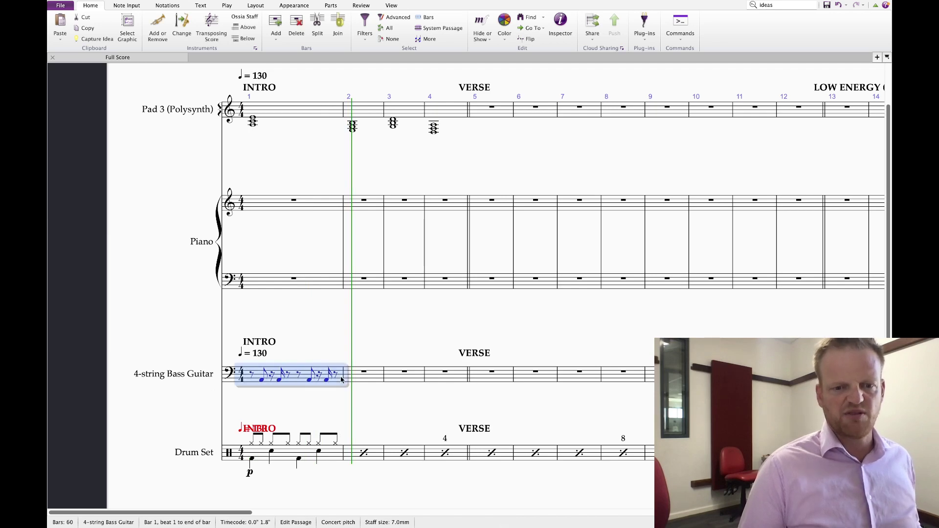
{"action": "key", "text": "ctrl+e"}
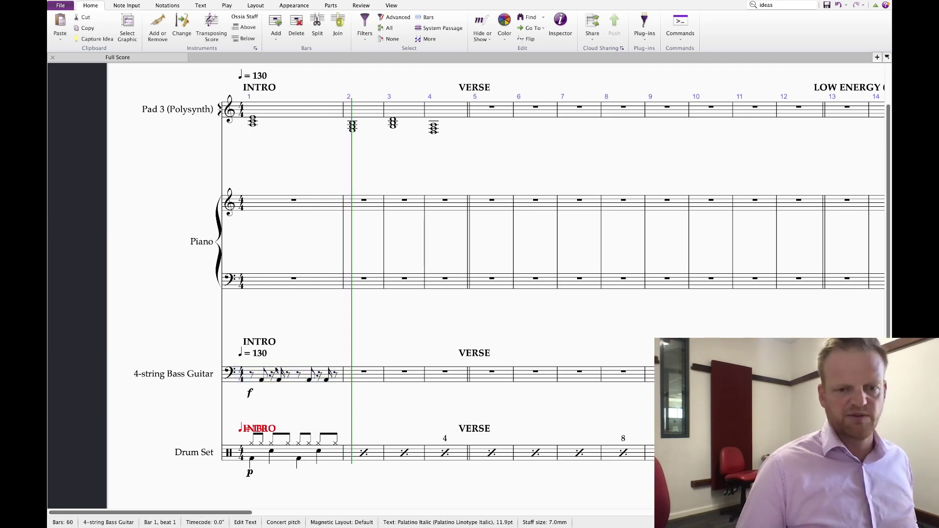
{"action": "left_click", "coordinate": [252, 375]}
{"action": "key", "text": "p"}
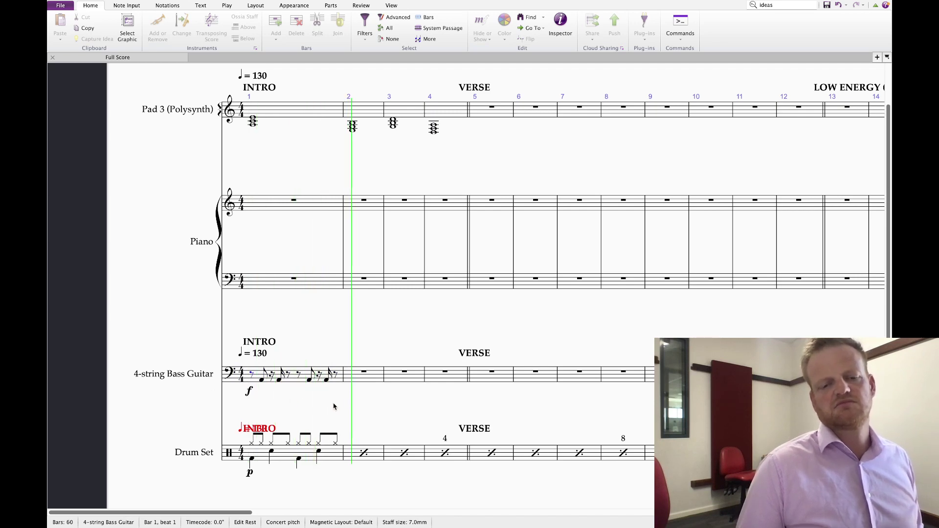
- Lengthen the sixteenth notes at beats 2.25 and 4.25 of the bass bar to dotted eighths and play it back
{"action": "left_click", "coordinate": [279, 381]}
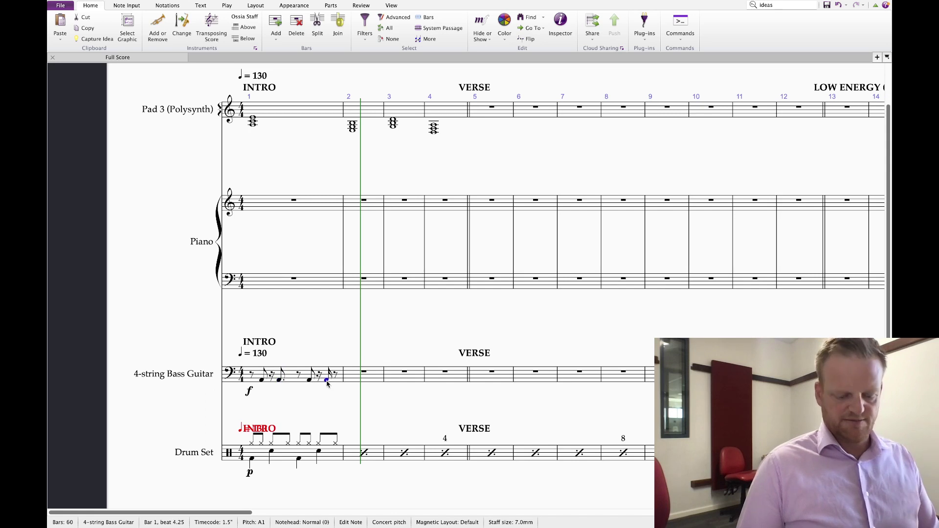
{"action": "key", "text": "Escape"}
{"action": "left_click", "coordinate": [252, 375]}
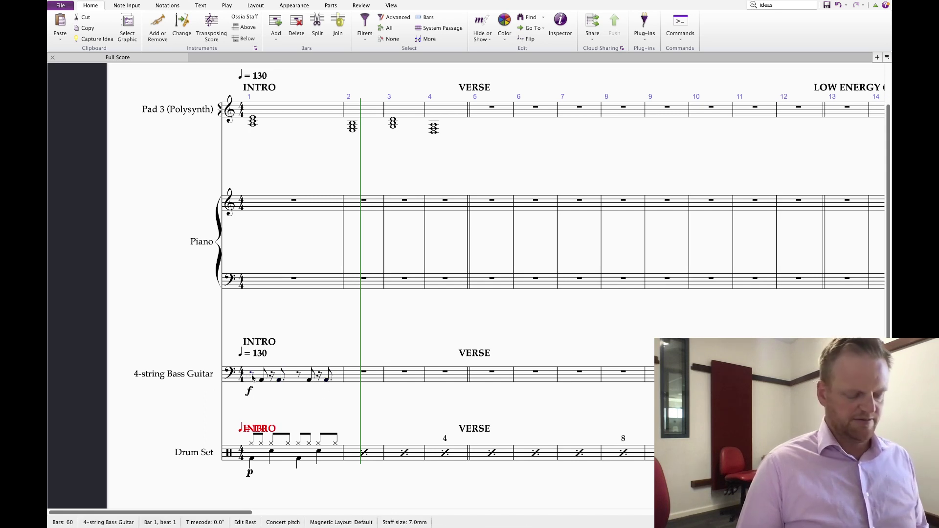
{"action": "key", "text": "p"}
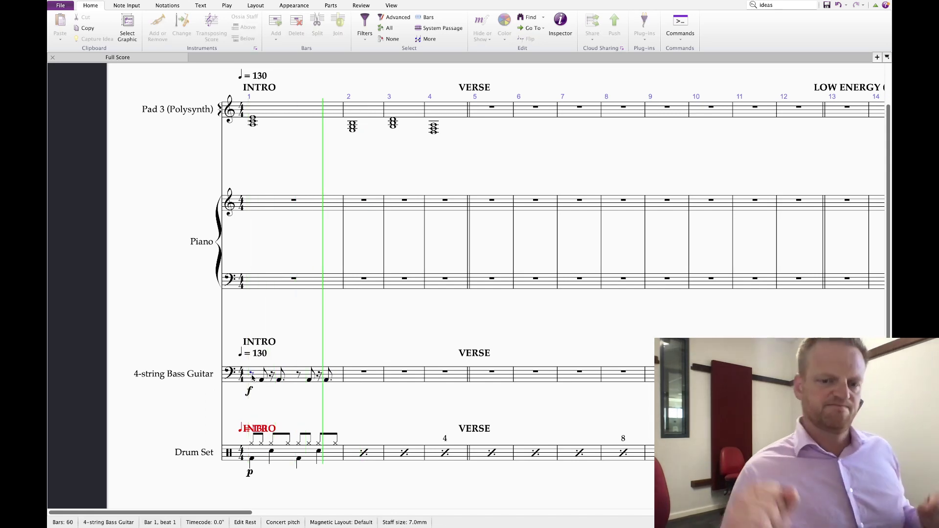
{"action": "key", "text": "Escape"}
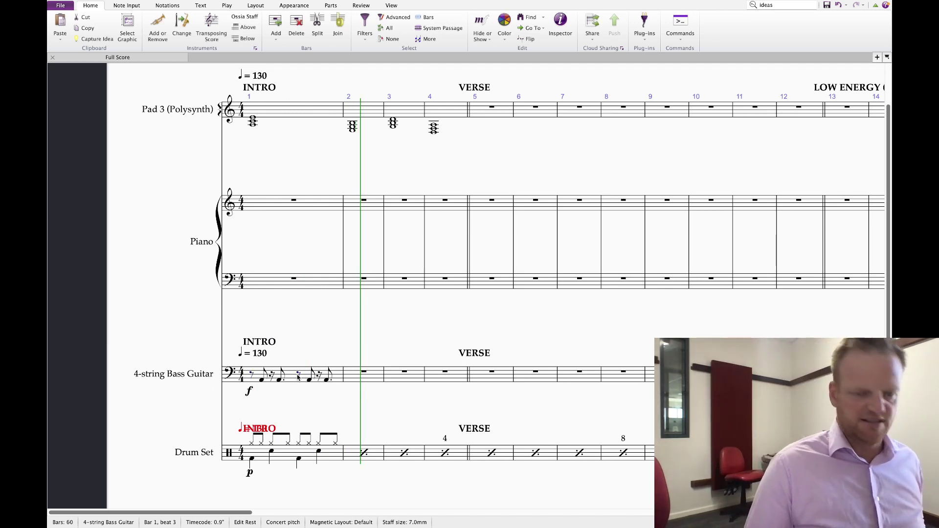
- Repeat the bar 1 bass pattern into bar 2 and delete the duplicated f dynamic there
{"action": "left_click", "coordinate": [292, 384]}
{"action": "key", "text": "r"}
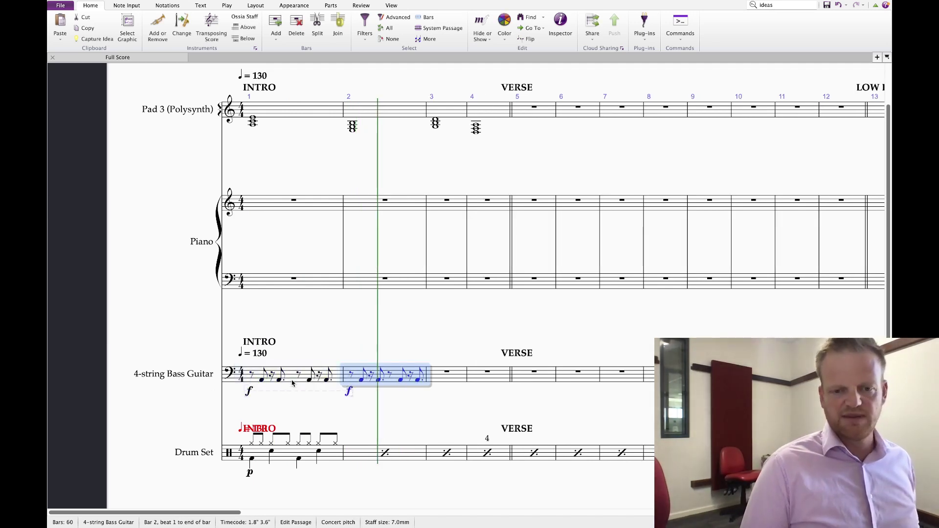
{"action": "left_click", "coordinate": [349, 397]}
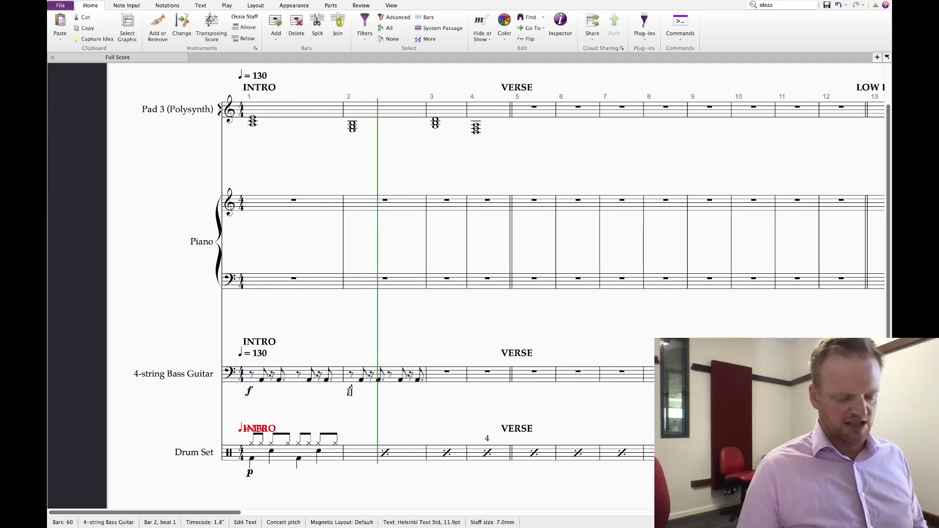
- Transpose the bass notes in bar 2 down from A to E
{"action": "left_click", "coordinate": [391, 385]}
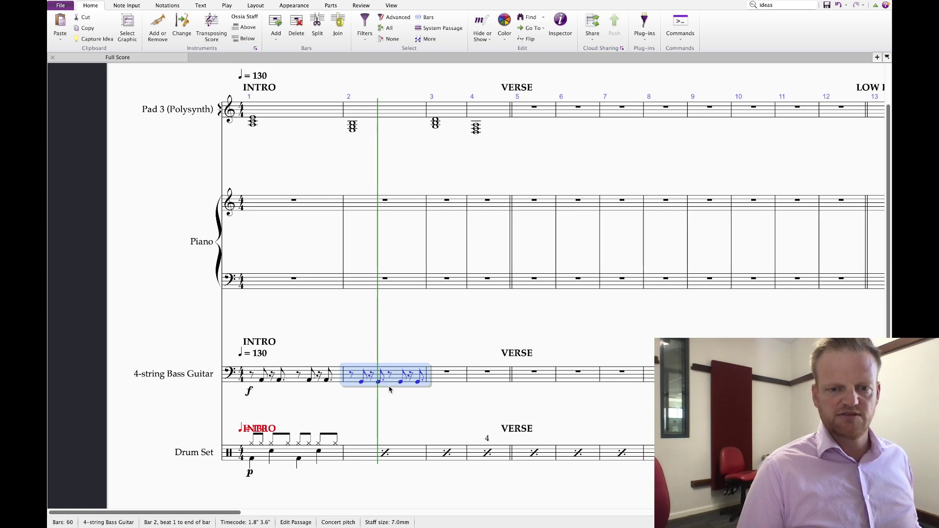
{"action": "key", "text": "Down"}
{"action": "key", "text": "Down"}
{"action": "key", "text": "Down"}
- Repeat the bass pattern into bars 3 and 4, raising bar 3 to G and bar 4 to D
{"action": "key", "text": "r"}
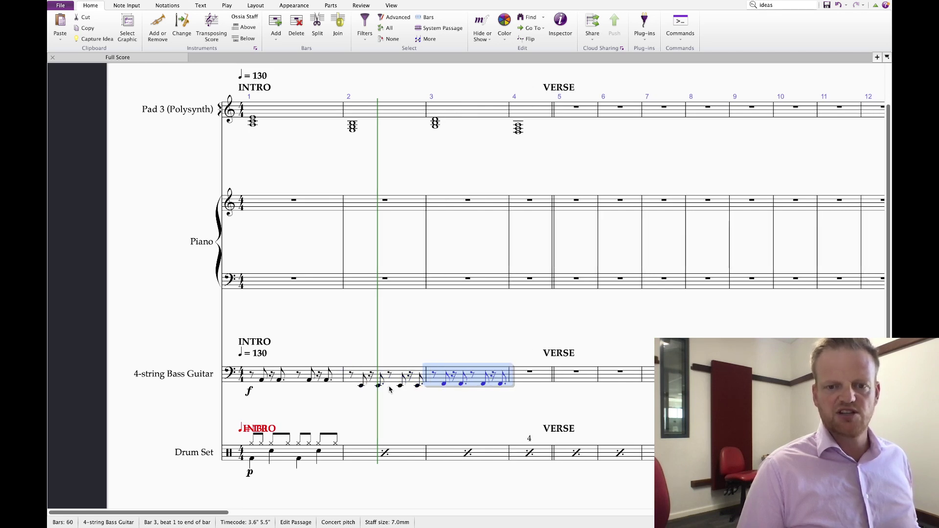
{"action": "key", "text": "r"}
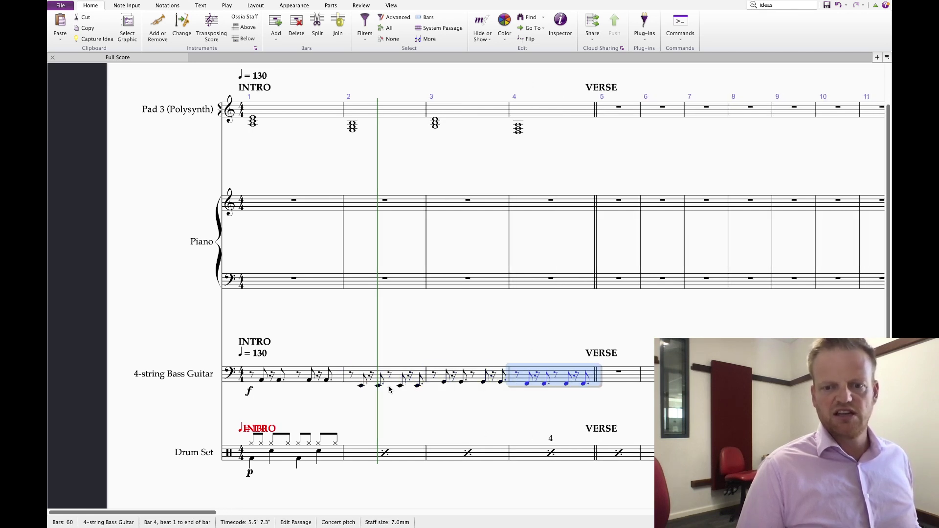
{"action": "key", "text": "Up"}
{"action": "key", "text": "Up"}
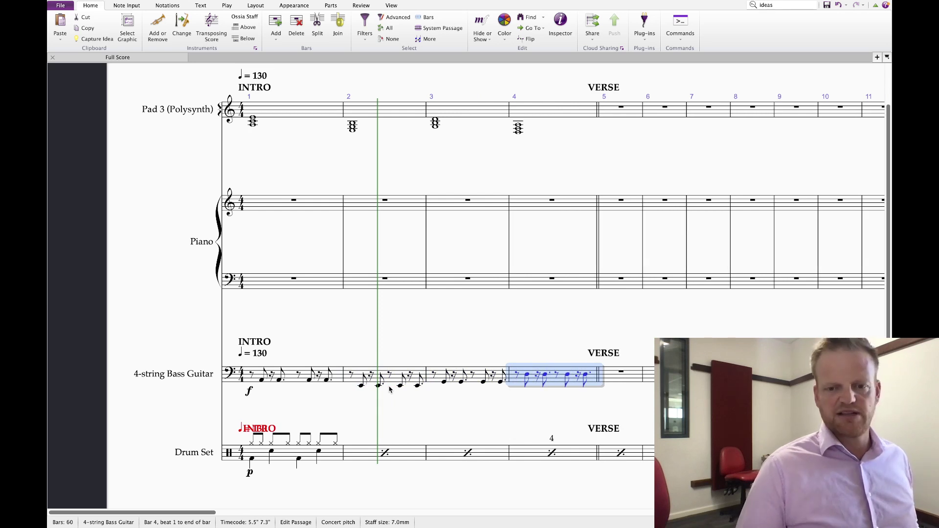
- Add a p dynamic to bar 1 of the Pad 3 (Polysynth) staff and play back the four-bar intro
{"action": "key", "text": "Escape"}
{"action": "left_click", "coordinate": [295, 111]}
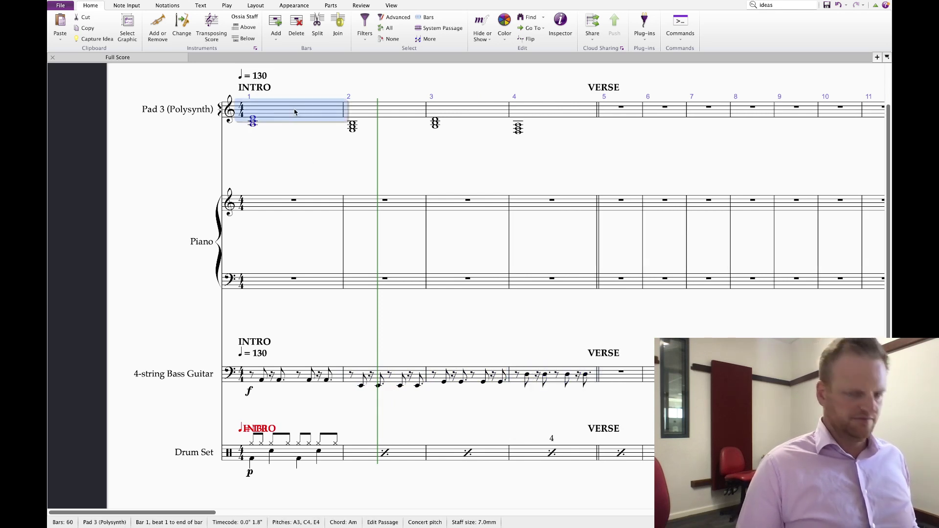
{"action": "key", "text": "ctrl+e"}
{"action": "left_click", "coordinate": [277, 159]}
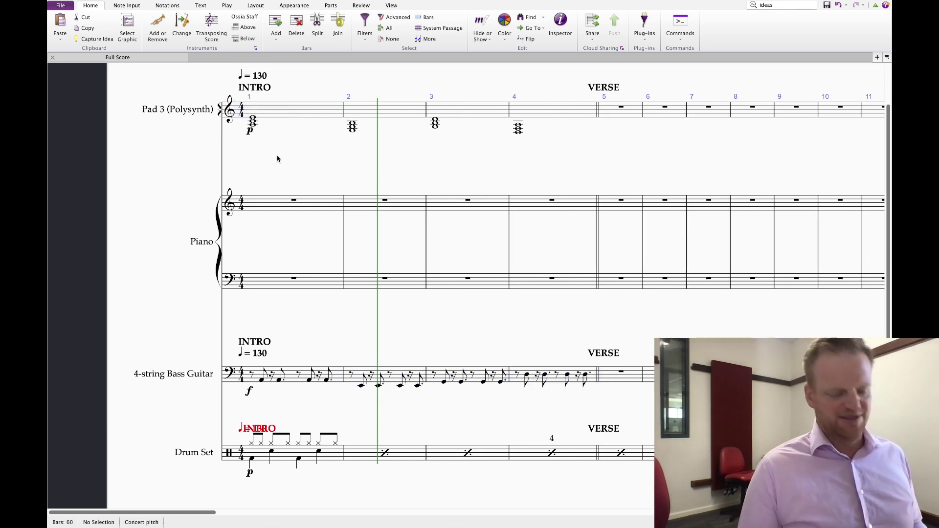
{"action": "key", "text": "p"}
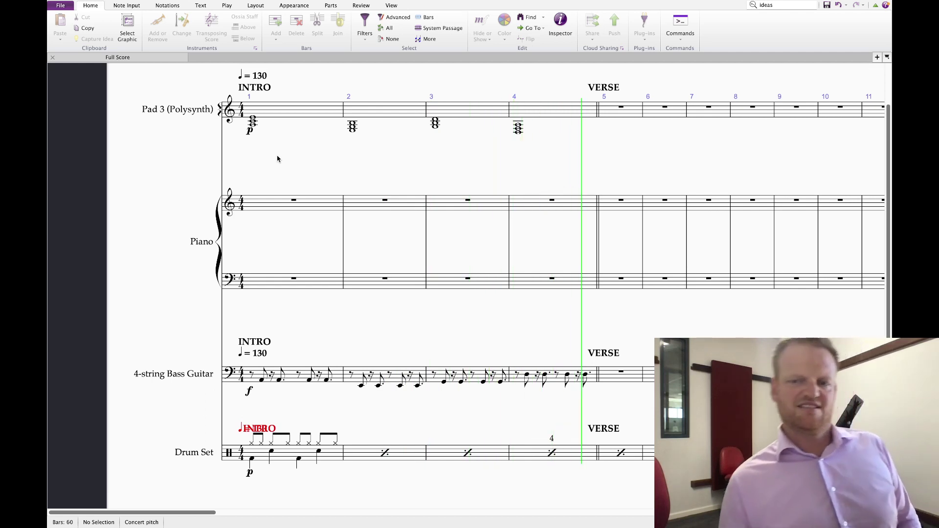
{"action": "key", "text": "space"}
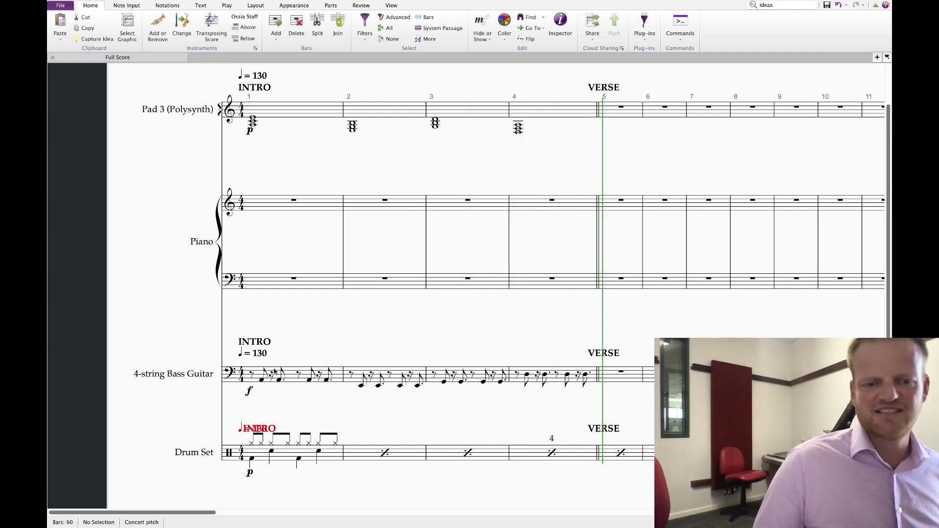
- Rewrite bar 1 of the bass as offbeat eighth-note As on all four beats, deleting the duplicated f dynamic
{"action": "left_click", "coordinate": [256, 377]}
{"action": "left_click", "coordinate": [257, 377]}
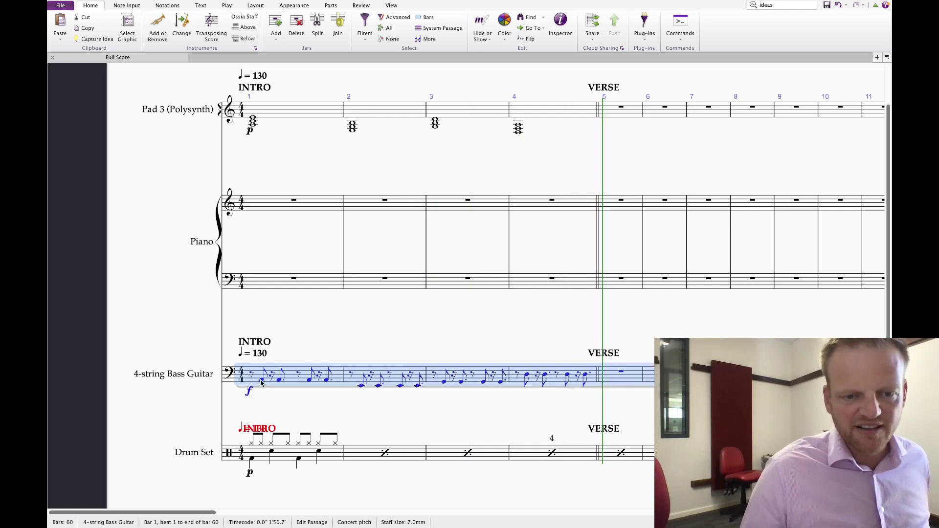
{"action": "left_click", "coordinate": [253, 377]}
{"action": "left_click", "coordinate": [263, 381], "text": "shift"}
{"action": "key", "text": "Delete"}
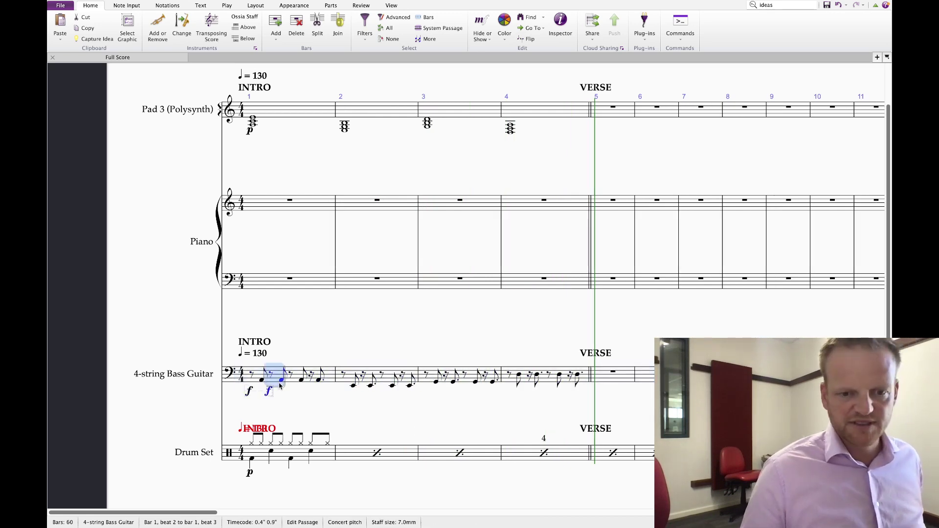
{"action": "left_click", "coordinate": [283, 386], "text": "shift"}
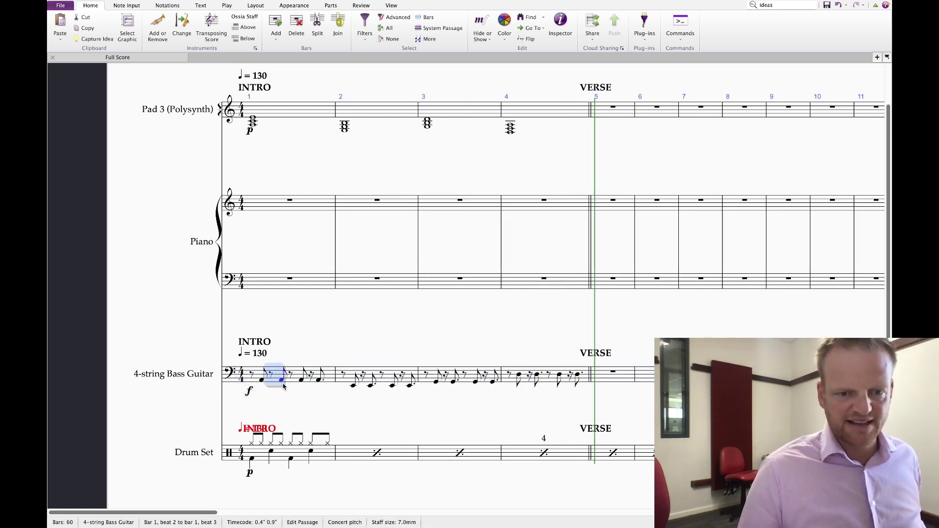
{"action": "key", "text": "r"}
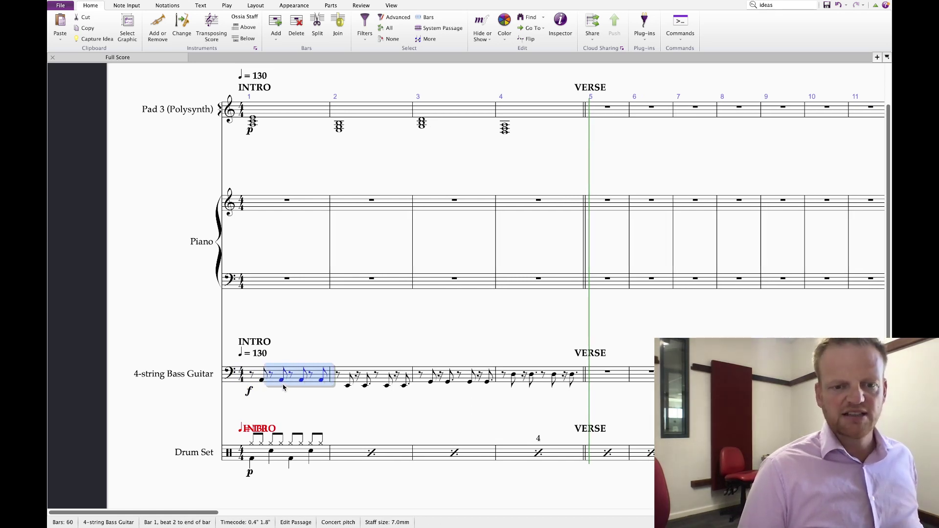
- Repeat the new offbeat bass bar over bar 2 and delete its copied f dynamic
{"action": "key", "text": "Left"}
{"action": "left_click", "coordinate": [326, 378]}
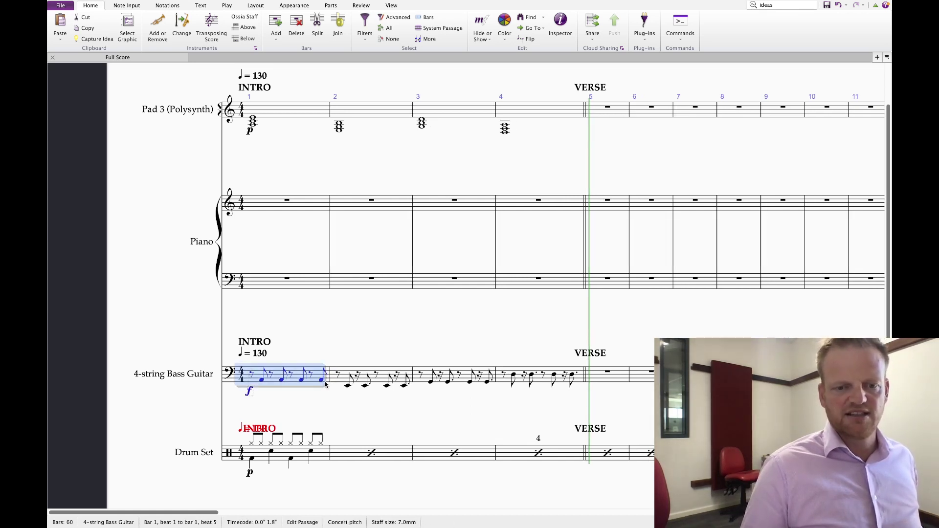
{"action": "key", "text": "r"}
{"action": "left_click", "coordinate": [335, 392]}
{"action": "key", "text": "Delete"}
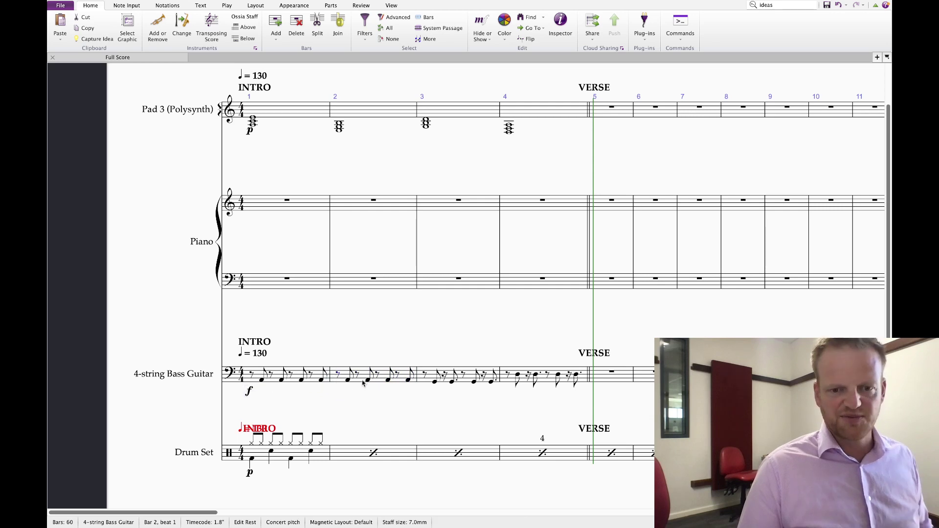
- Repeat the offbeat bass bar into bars 3 and 4, setting bar 2 to E, bar 3 to G and bar 4 to D
{"action": "left_click", "coordinate": [364, 376]}
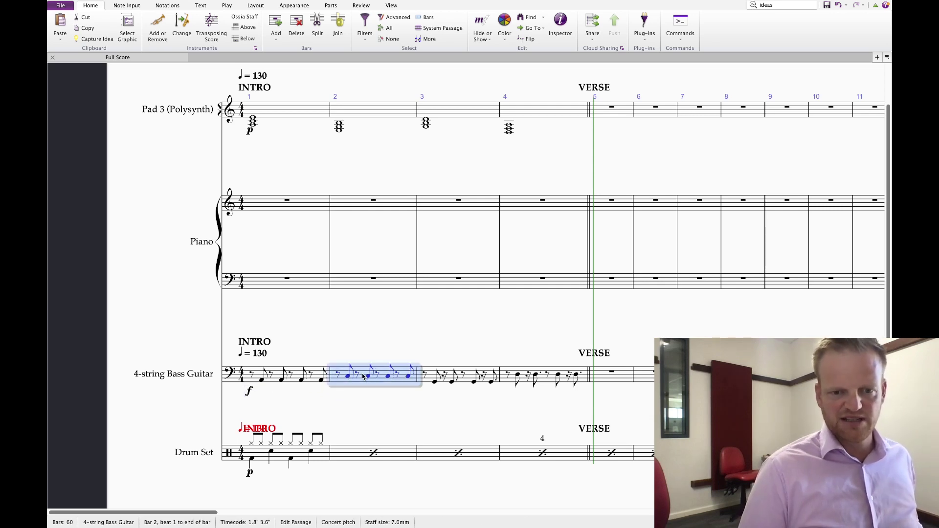
{"action": "key", "text": "r"}
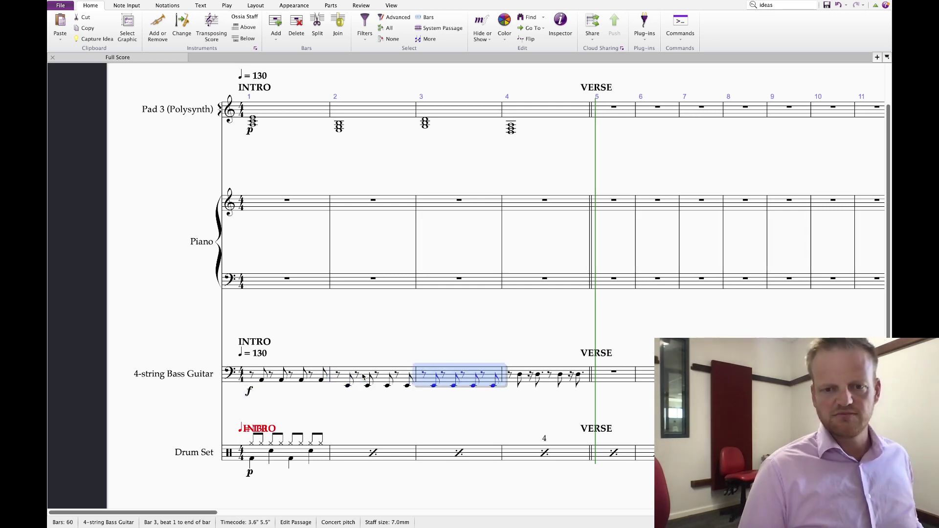
{"action": "key", "text": "r"}
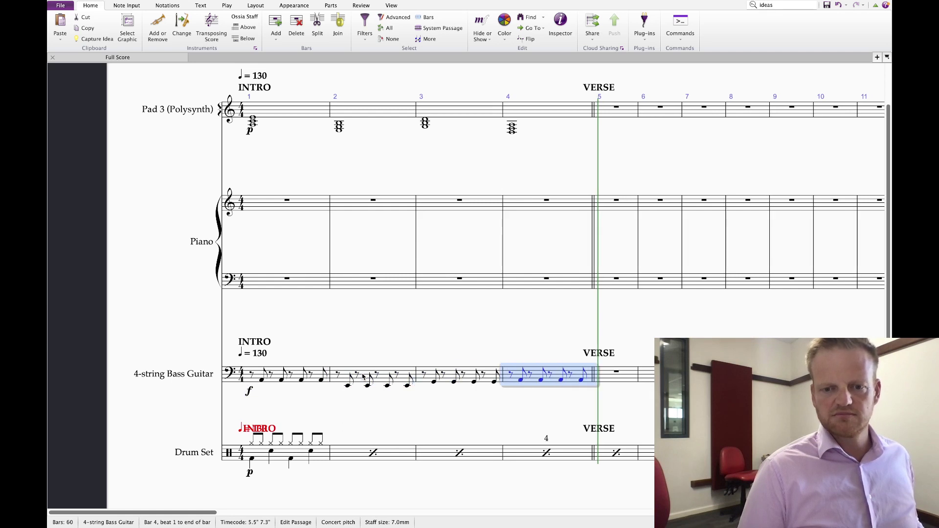
{"action": "key", "text": "Up"}
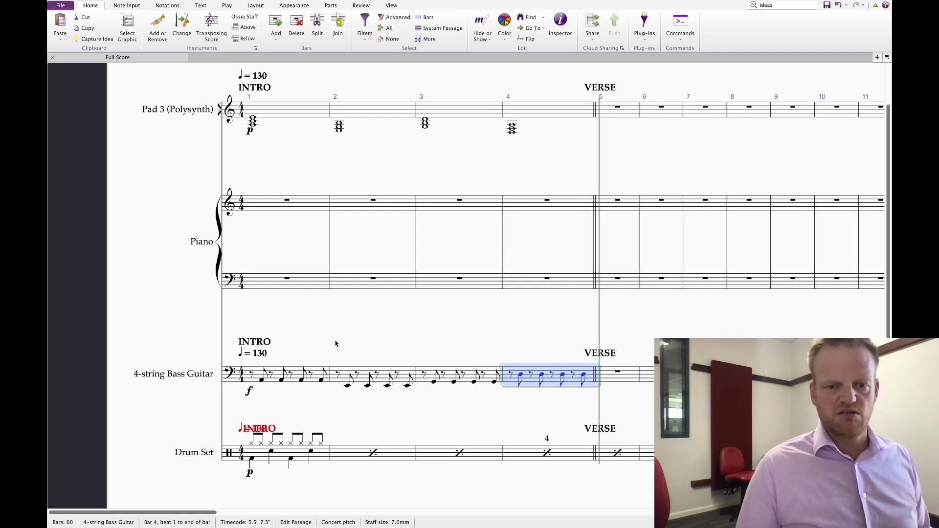
{"action": "key", "text": "Escape"}
- Play back the four-bar intro from bar 1 to hear the revised bass line
{"action": "left_click", "coordinate": [252, 377]}
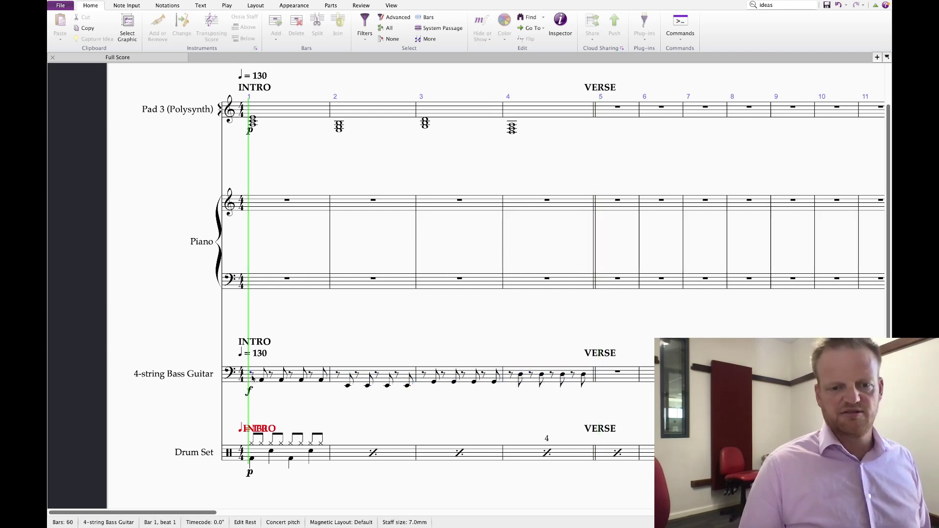
{"action": "key", "text": "space"}
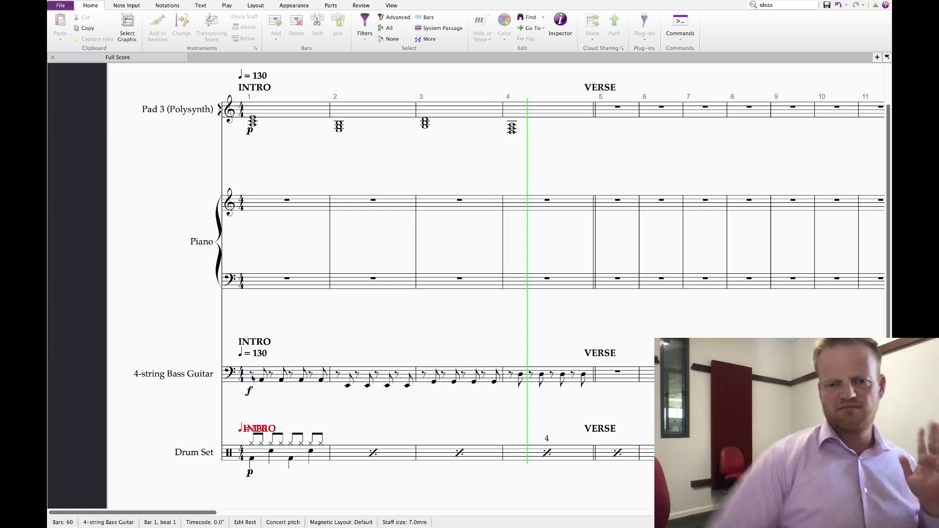
{"action": "key", "text": "space"}
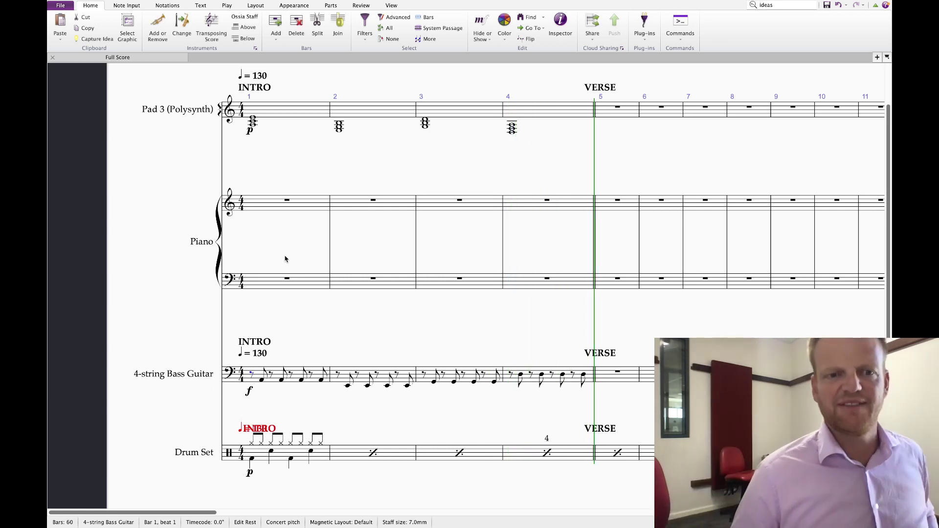
{"action": "left_click", "coordinate": [302, 153]}
- Add a new Piano instrument to the score as a single staff above Pad 3 (Polysynth)
{"action": "scroll", "coordinate": [313, 156], "scroll_direction": "right", "scroll_amount": 5}
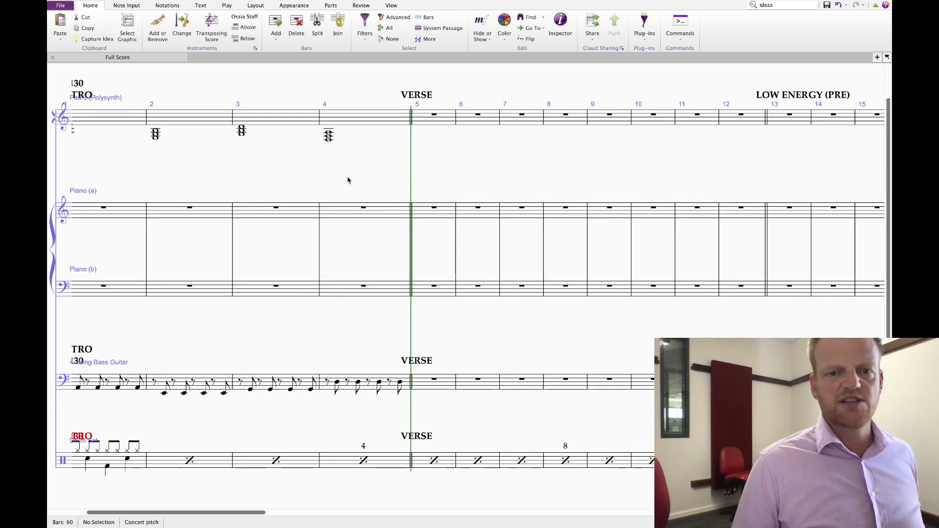
{"action": "scroll", "coordinate": [523, 191], "scroll_direction": "left", "scroll_amount": 5}
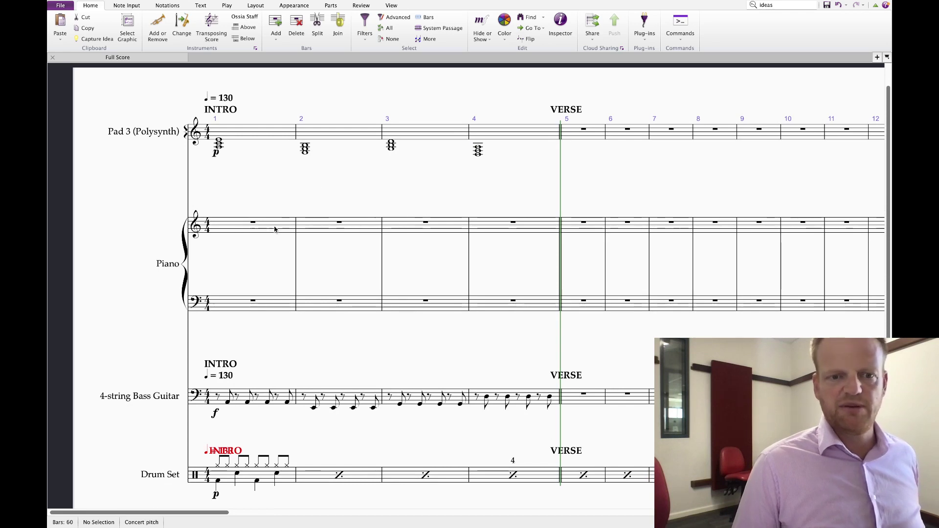
{"action": "left_click", "coordinate": [158, 29]}
{"action": "left_click", "coordinate": [443, 148]}
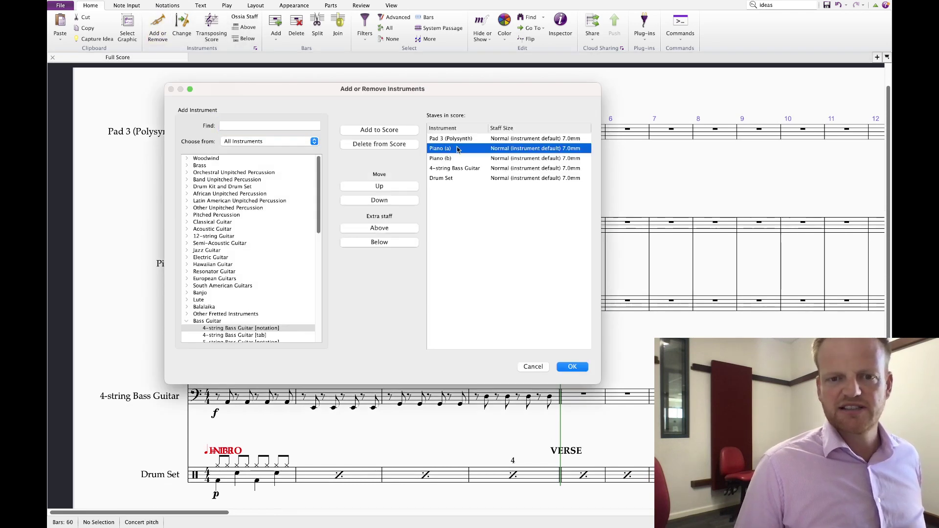
{"action": "key", "text": "Delete"}
{"action": "left_click", "coordinate": [415, 254]}
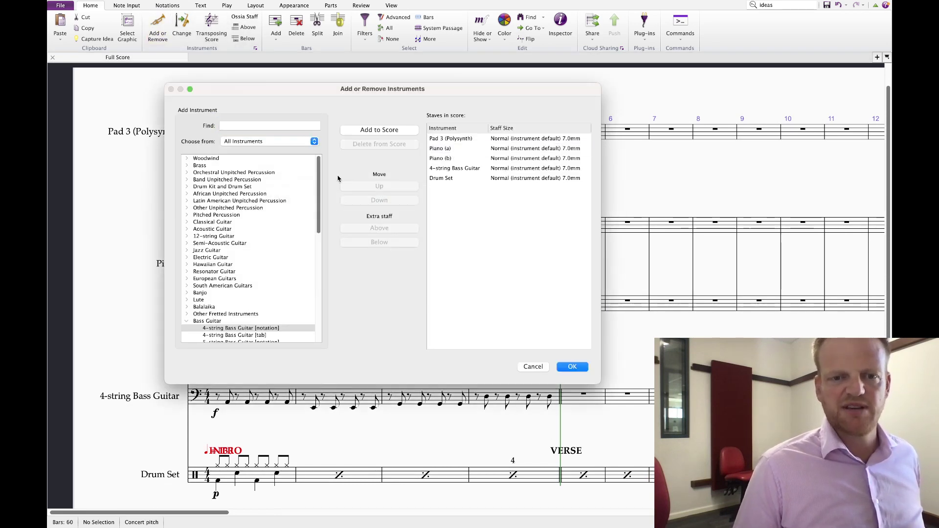
{"action": "left_click", "coordinate": [238, 127]}
{"action": "type", "text": "Piano"}
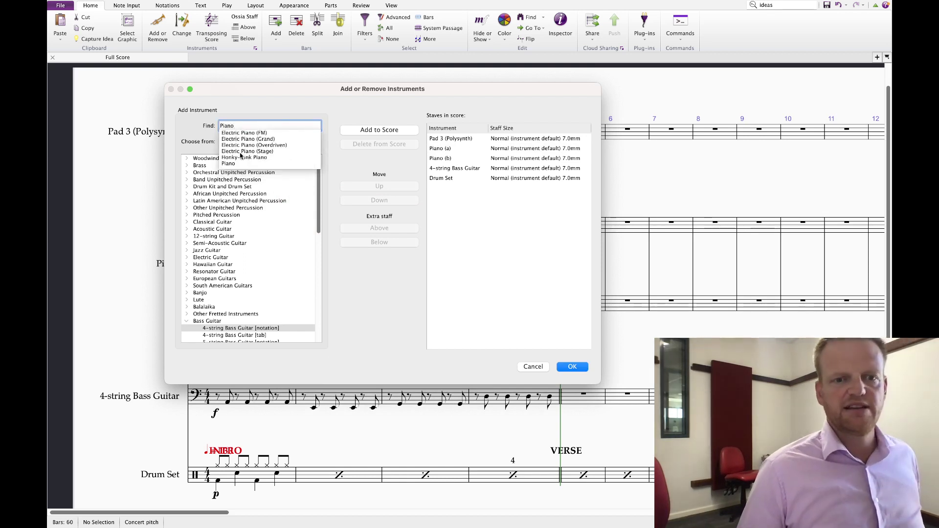
{"action": "left_click", "coordinate": [229, 164]}
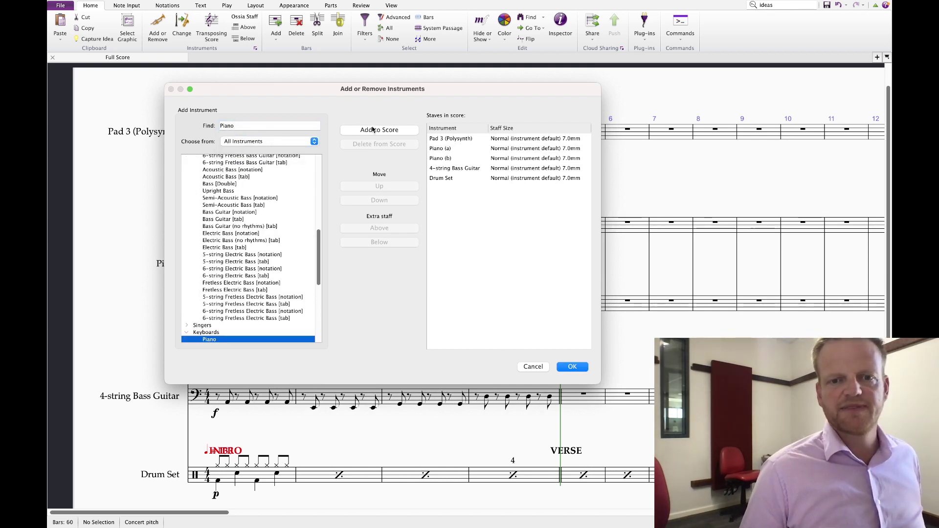
{"action": "left_click", "coordinate": [373, 129]}
{"action": "left_click", "coordinate": [446, 149]}
{"action": "left_click", "coordinate": [571, 369]}
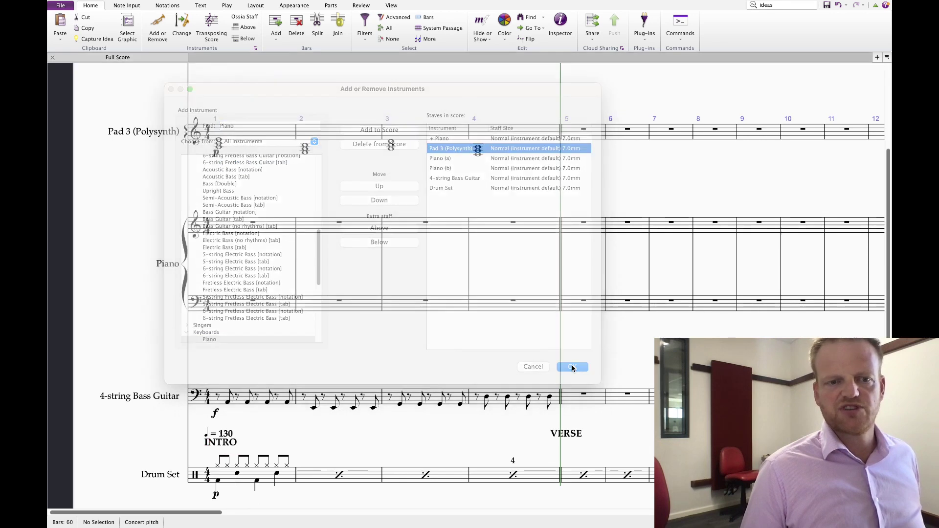
- Rename the newly added instrument above Pad 3 (Polysynth) as Melody
{"action": "left_click", "coordinate": [282, 164]}
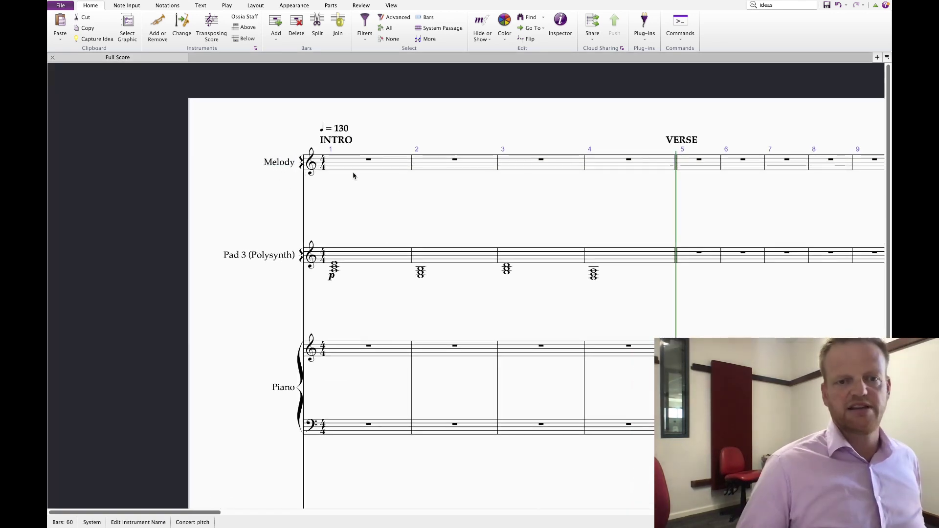
{"action": "key", "text": "Escape"}
{"action": "key", "text": "ctrl+shift+p"}
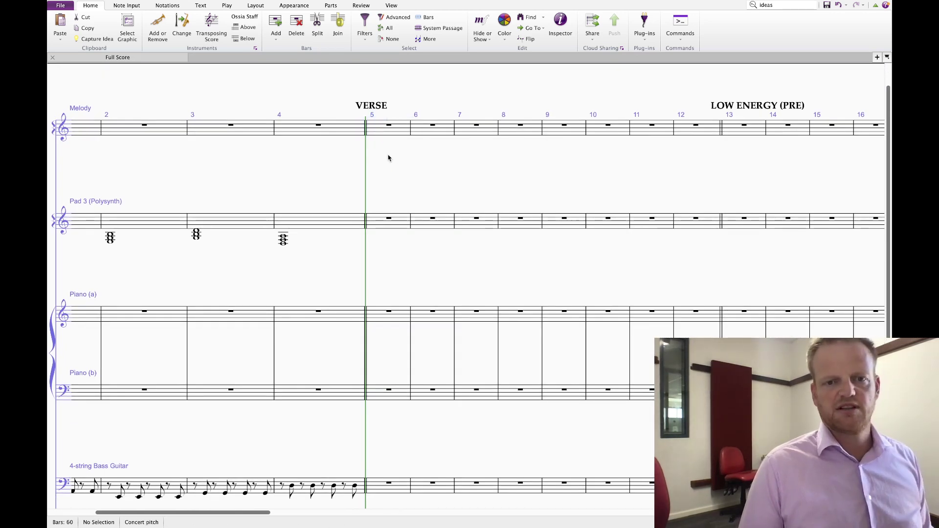
- Repeat the four-bar 4-string Bass Guitar passage from bars 1–4 twice to fill verse bars 5–12
{"action": "left_click", "coordinate": [381, 137]}
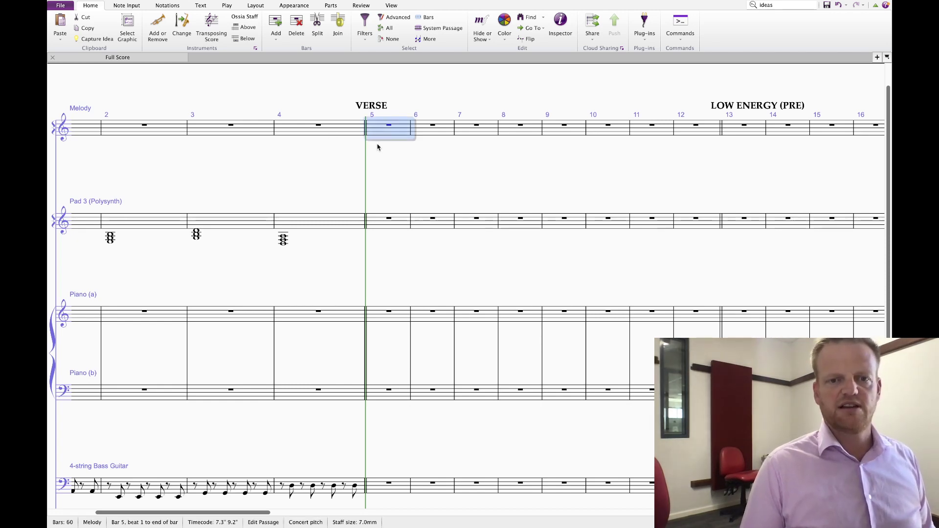
{"action": "scroll", "coordinate": [377, 147], "scroll_direction": "down", "scroll_amount": 3}
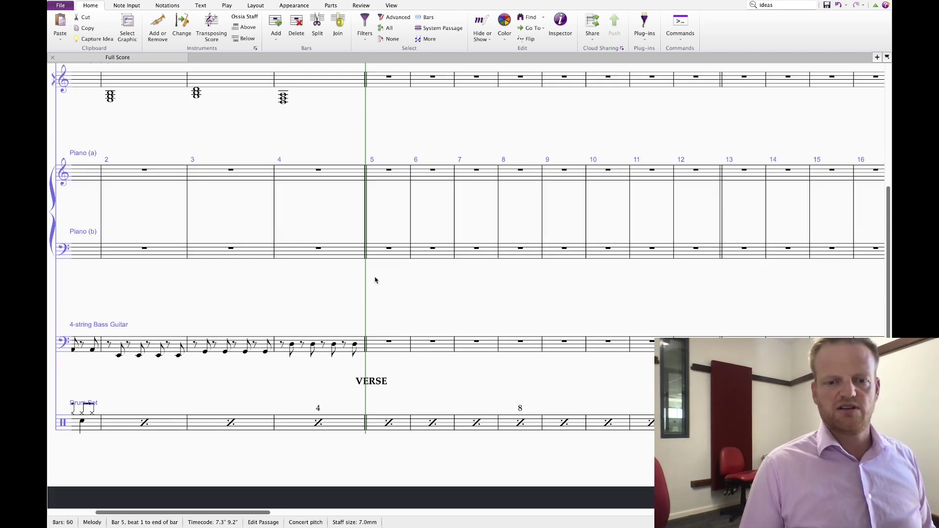
{"action": "left_click", "coordinate": [358, 345]}
{"action": "scroll", "coordinate": [257, 360], "scroll_direction": "left", "scroll_amount": 3}
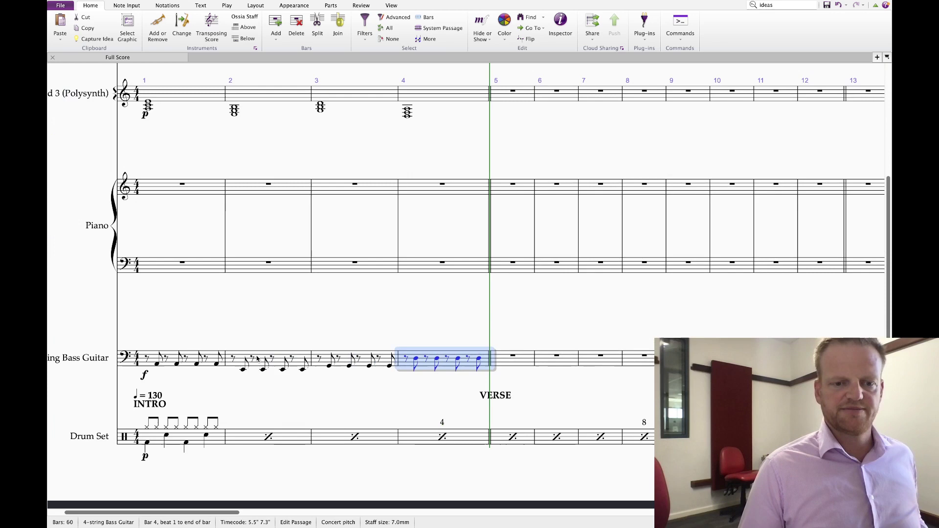
{"action": "left_click", "coordinate": [214, 356], "text": "shift"}
{"action": "key", "text": "r"}
{"action": "scroll", "coordinate": [565, 382], "scroll_direction": "right", "scroll_amount": 5}
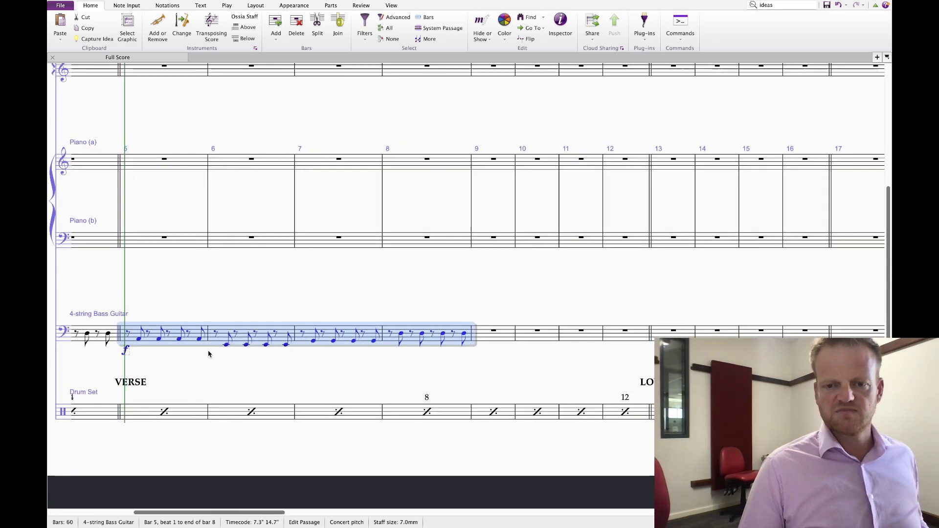
{"action": "key", "text": "r"}
- Repeat the four Pad 3 (Polysynth) intro chords twice to fill verse bars 5–12
{"action": "scroll", "coordinate": [291, 288], "scroll_direction": "up", "scroll_amount": 5}
{"action": "scroll", "coordinate": [521, 343], "scroll_direction": "left", "scroll_amount": 5}
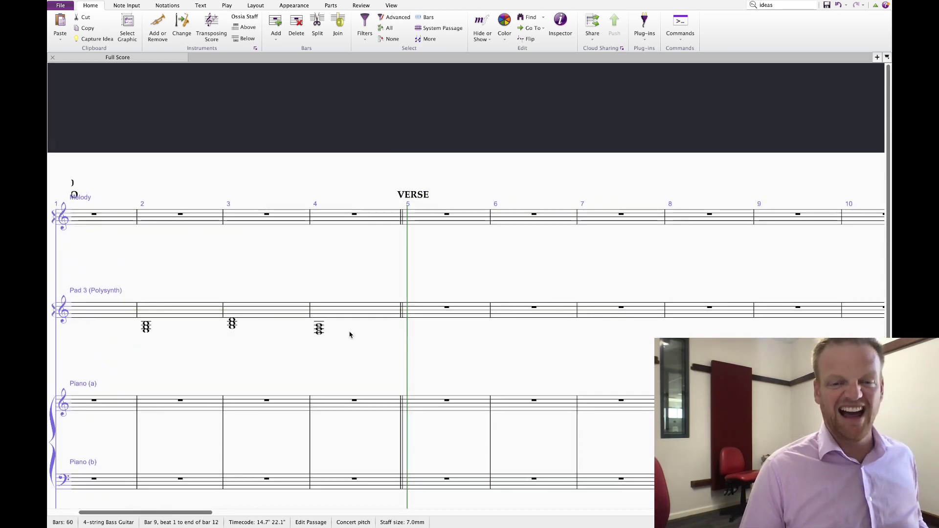
{"action": "left_click", "coordinate": [347, 331]}
{"action": "scroll", "coordinate": [329, 346], "scroll_direction": "left", "scroll_amount": 5}
{"action": "left_click", "coordinate": [274, 316], "text": "shift"}
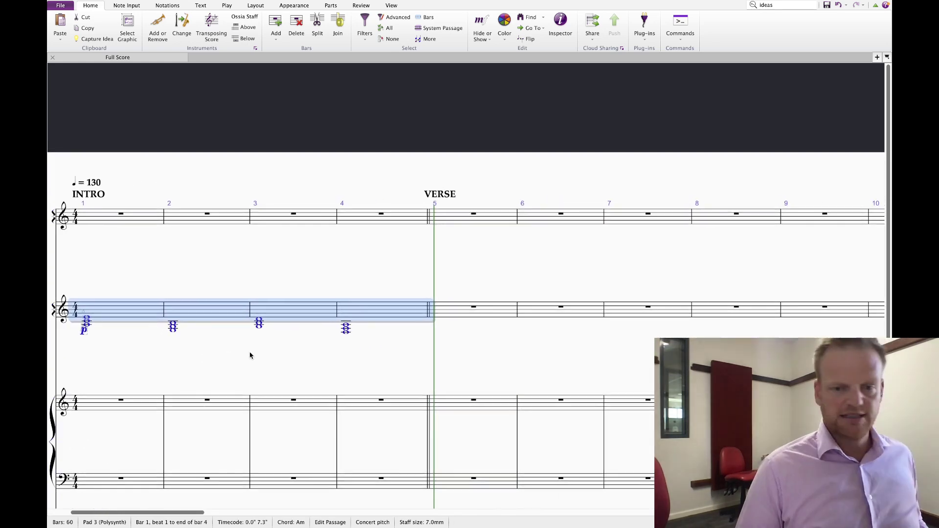
{"action": "key", "text": "r"}
{"action": "key", "text": "r"}
- Delete the duplicated p dynamics under bars 5 and 9 of the Pad 3 (Polysynth) staff
{"action": "left_click", "coordinate": [160, 331]}
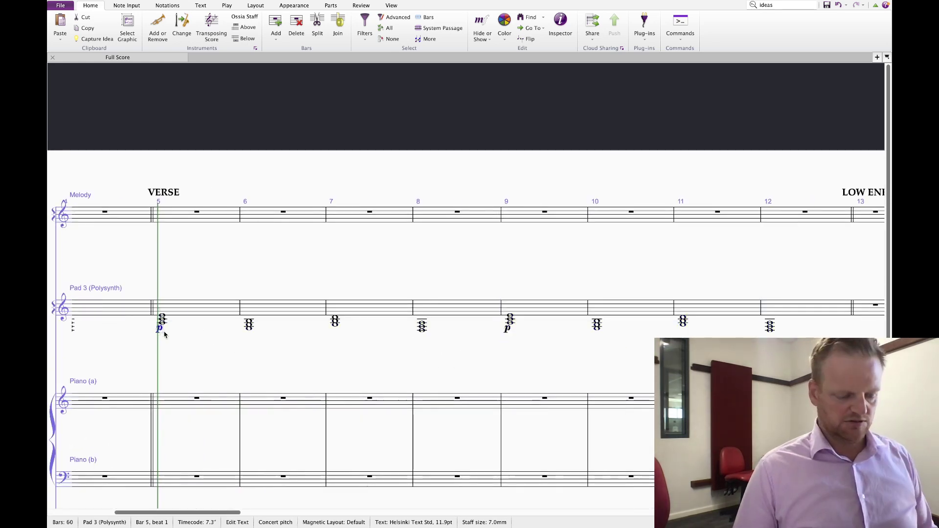
{"action": "key", "text": "Delete"}
{"action": "left_click", "coordinate": [507, 328]}
{"action": "key", "text": "Delete"}
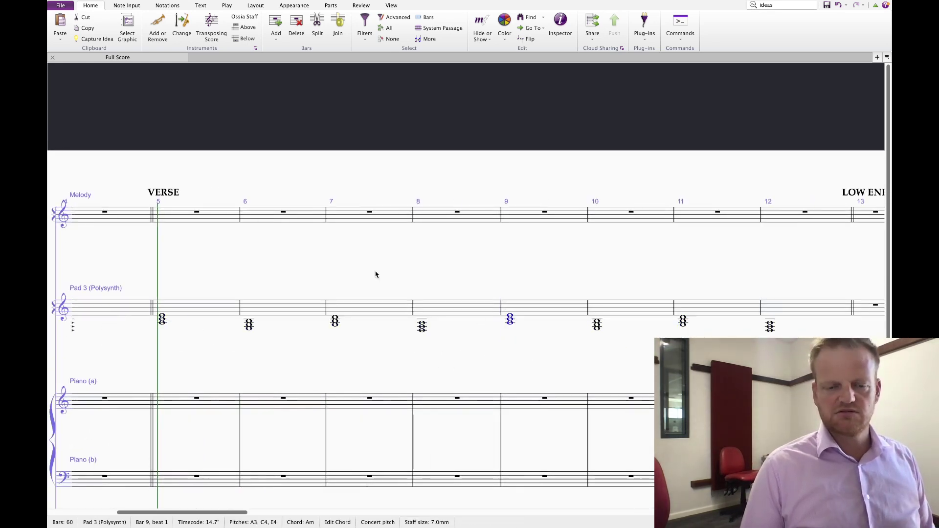
- Enter dotted-eighth E4, dotted-eighth D4 and eighth C4 at the start of Melody bar 5, and play the phrase back
{"action": "left_click", "coordinate": [199, 210]}
{"action": "key", "text": "ctrl+v"}
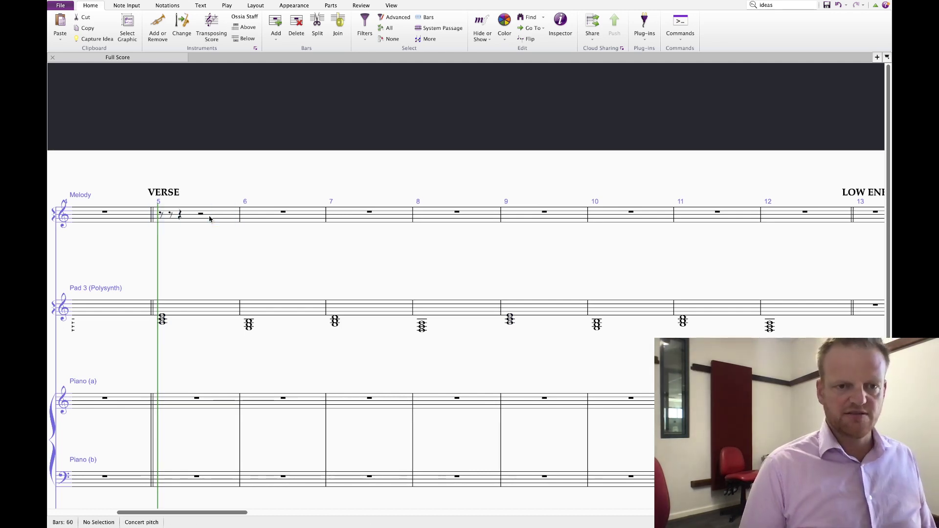
{"action": "left_click", "coordinate": [164, 215]}
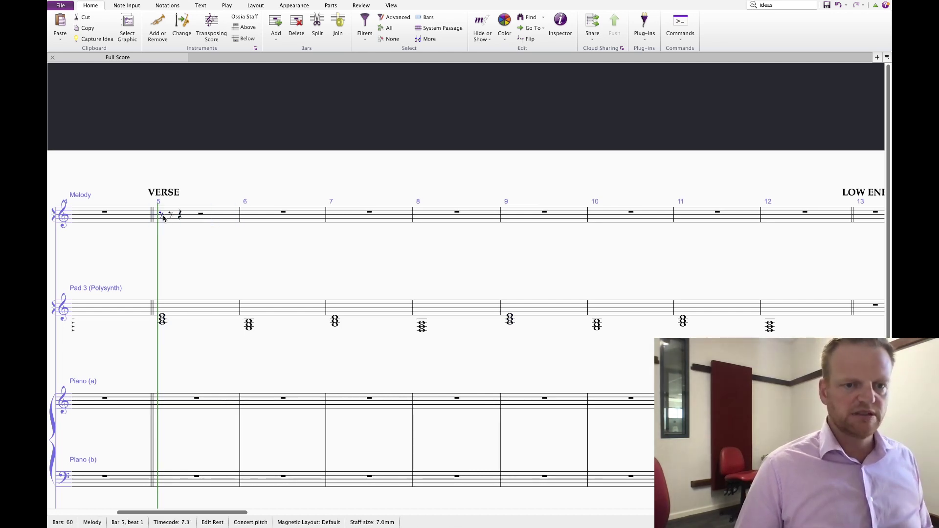
{"action": "key", "text": "e"}
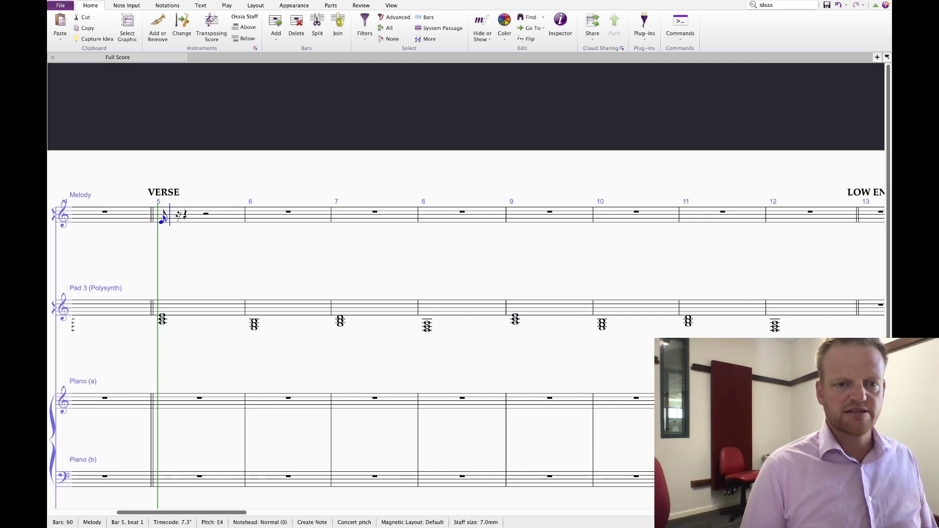
{"action": "key", "text": "d"}
{"action": "key", "text": "c"}
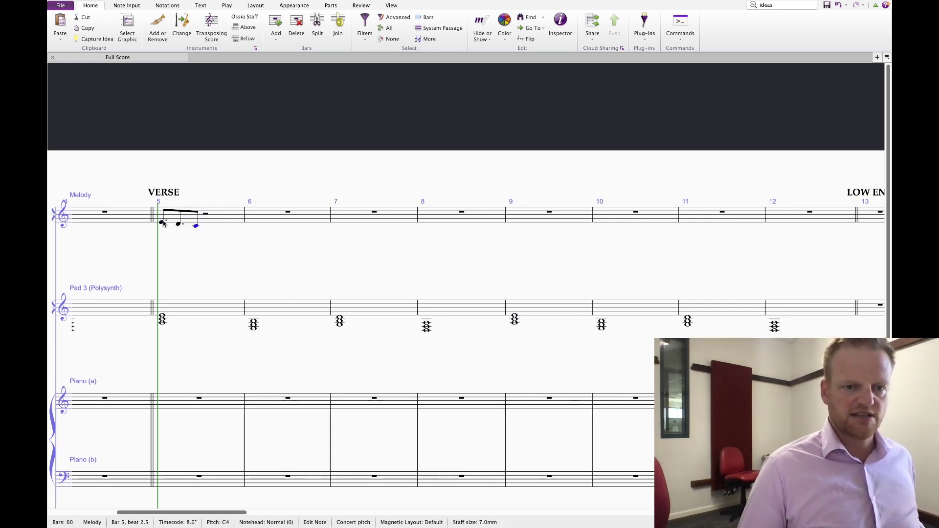
{"action": "key", "text": "space"}
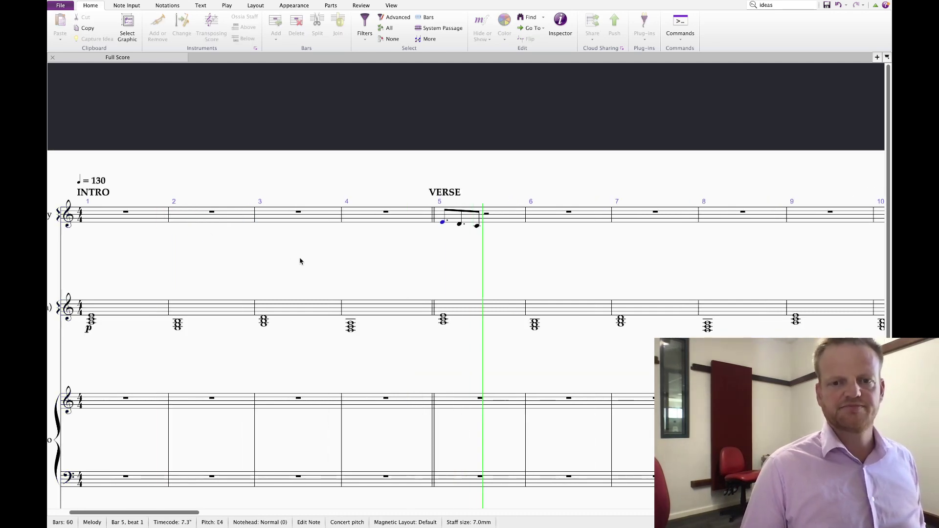
{"action": "key", "text": "space"}
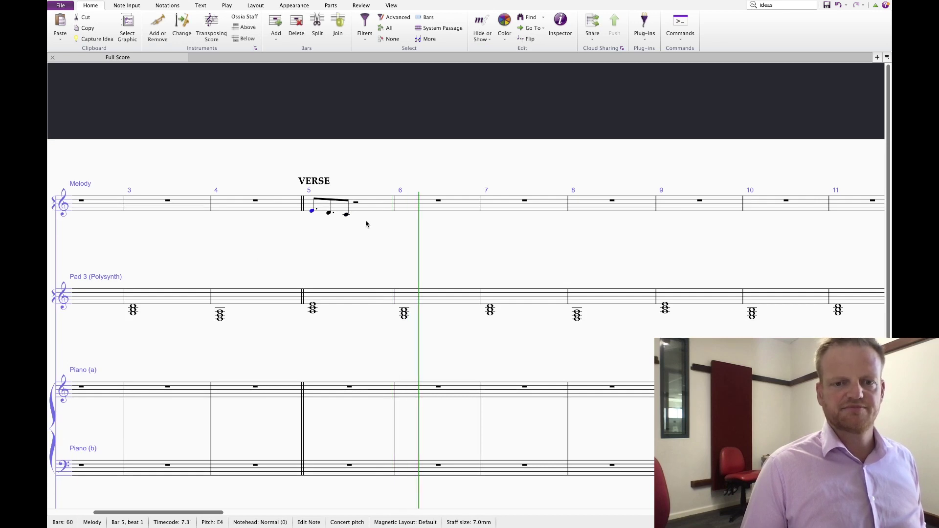
- Repeat the Melody phrase of bar 5 over bars 6, 7 and 8
{"action": "left_click", "coordinate": [371, 211]}
{"action": "key", "text": "r"}
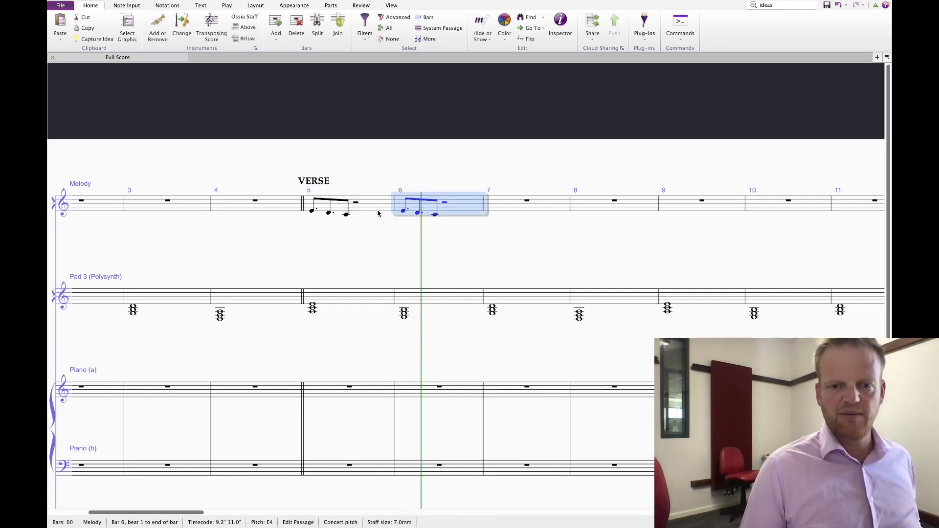
{"action": "key", "text": "r"}
{"action": "key", "text": "r"}
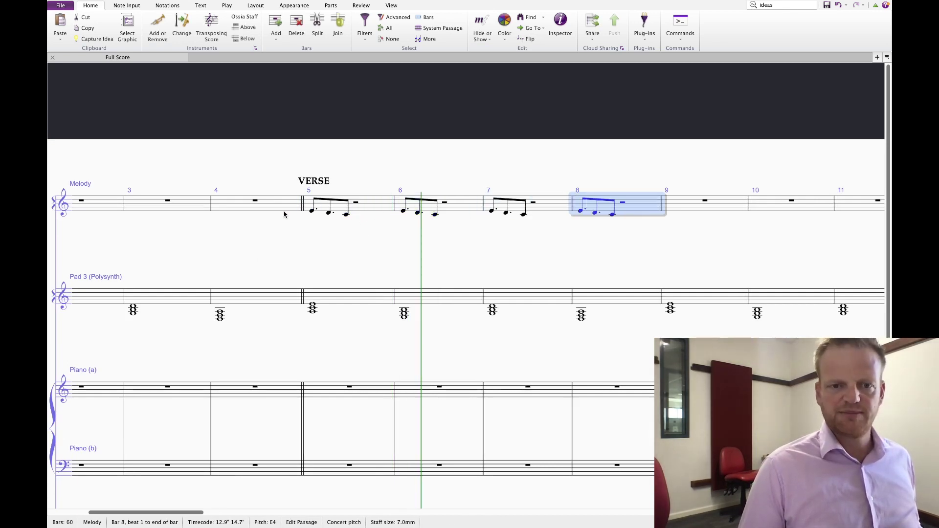
- Play back the verse from bar 5 to hear the repeated melody phrase, and clear the selection
{"action": "left_click", "coordinate": [312, 211]}
{"action": "key", "text": "space"}
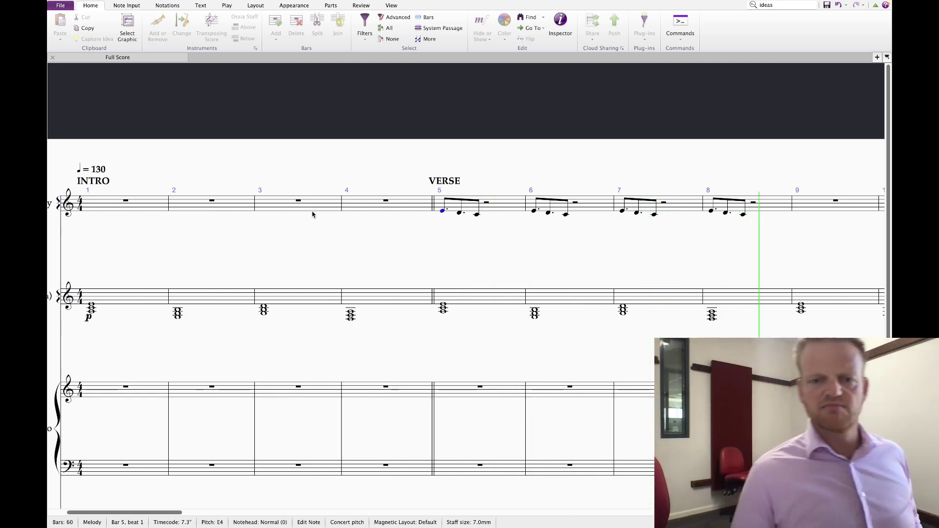
{"action": "key", "text": "space"}
{"action": "scroll", "coordinate": [418, 235], "scroll_direction": "right", "scroll_amount": 3}
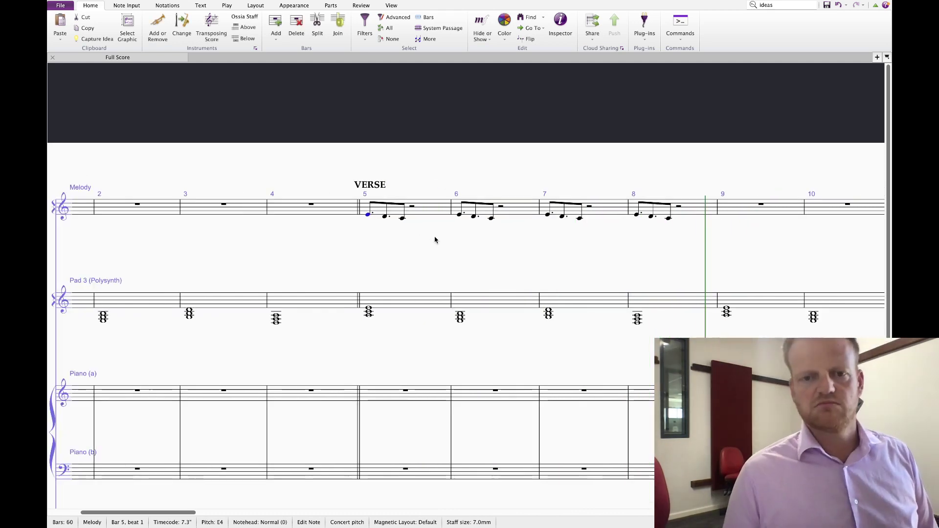
{"action": "key", "text": "Escape"}
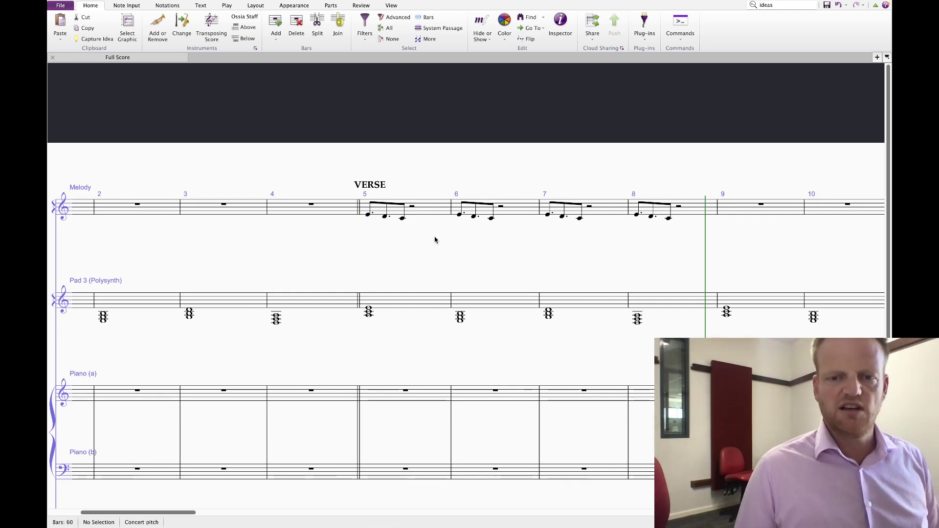
- Lower the Melody phrase in bar 7 by one step so it starts on D4, and play the verse back from bar 5
{"action": "left_click", "coordinate": [509, 210]}
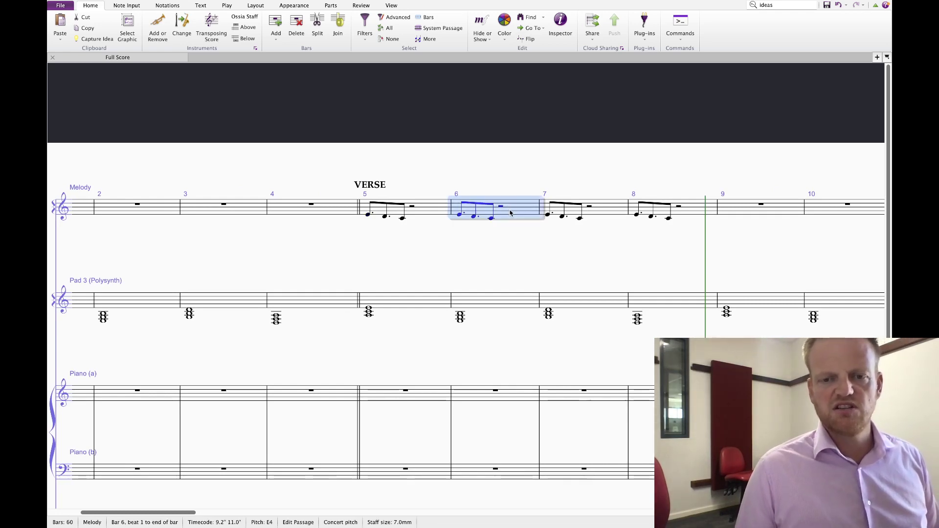
{"action": "left_click", "coordinate": [587, 217]}
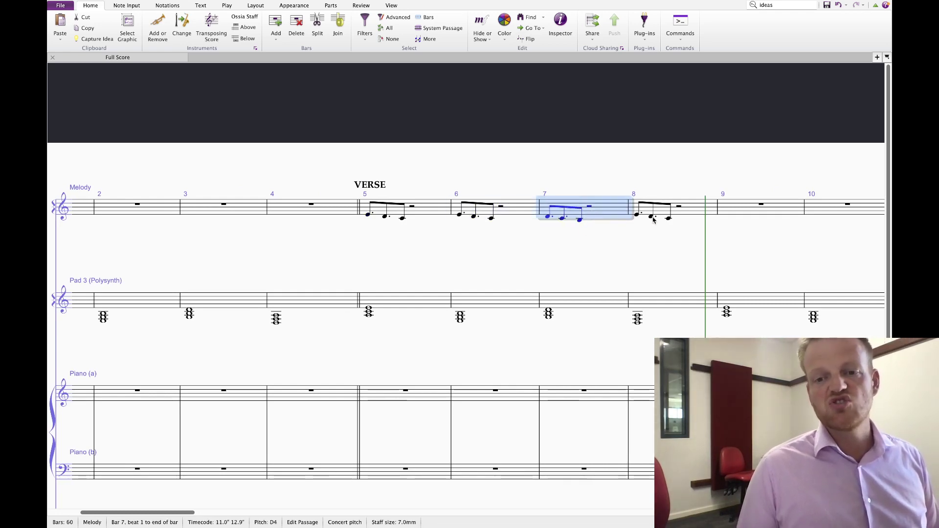
{"action": "key", "text": "Escape"}
{"action": "key", "text": "space"}
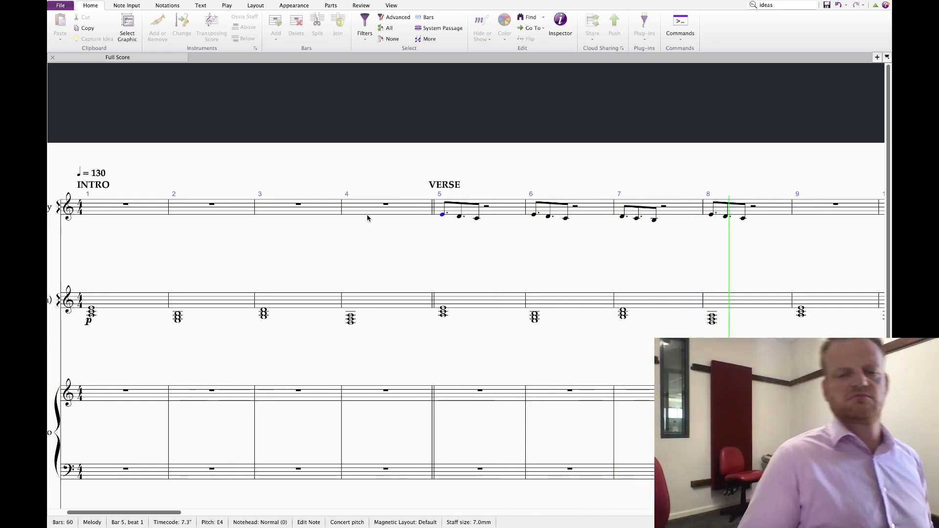
{"action": "key", "text": "space"}
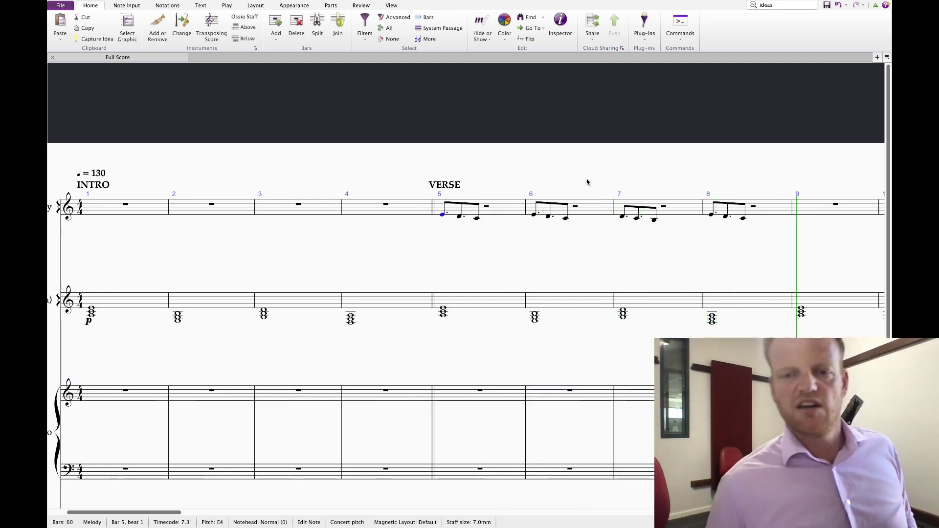
- Repeat the four-bar Melody passage of bars 5 to 8 over bars 9 to 12
{"action": "left_click", "coordinate": [586, 208]}
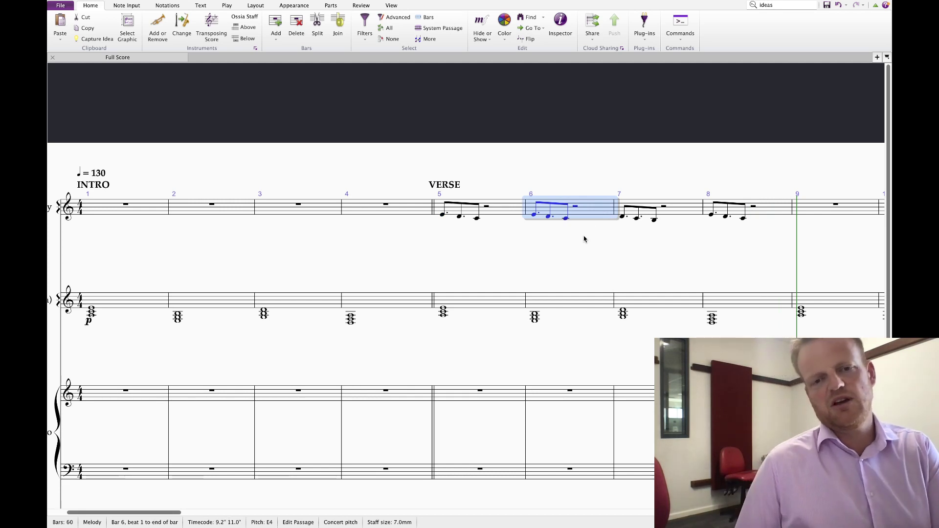
{"action": "left_click", "coordinate": [571, 243]}
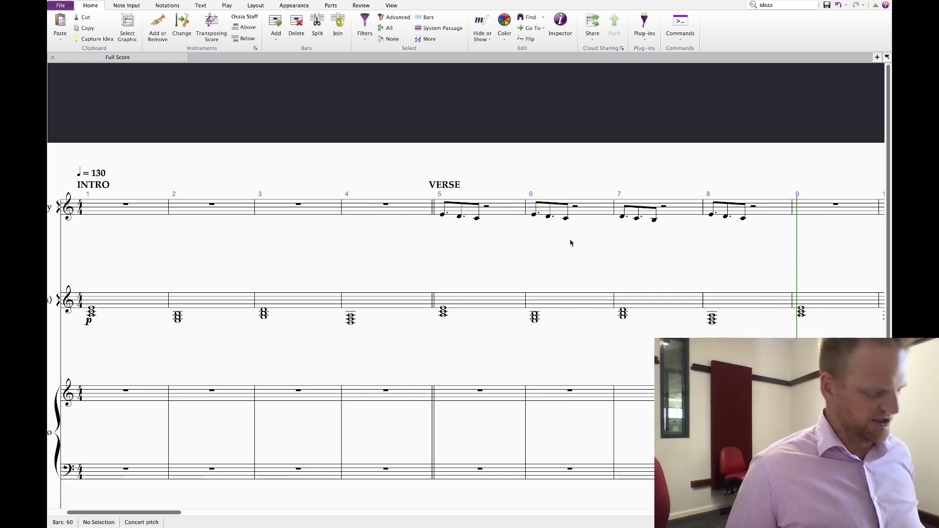
{"action": "left_click", "coordinate": [624, 223]}
{"action": "left_click", "coordinate": [590, 218], "text": "shift"}
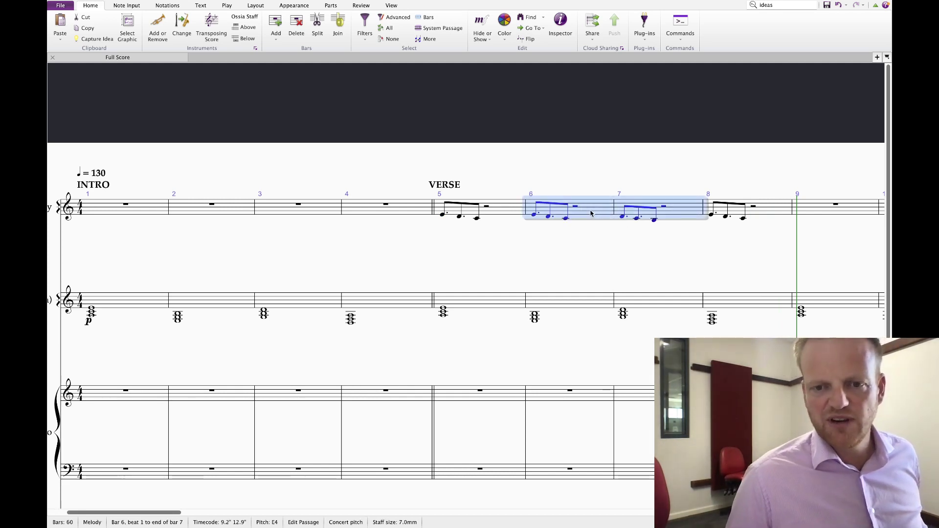
{"action": "scroll", "coordinate": [567, 258], "scroll_direction": "right", "scroll_amount": 1}
{"action": "scroll", "coordinate": [568, 258], "scroll_direction": "right", "scroll_amount": 5}
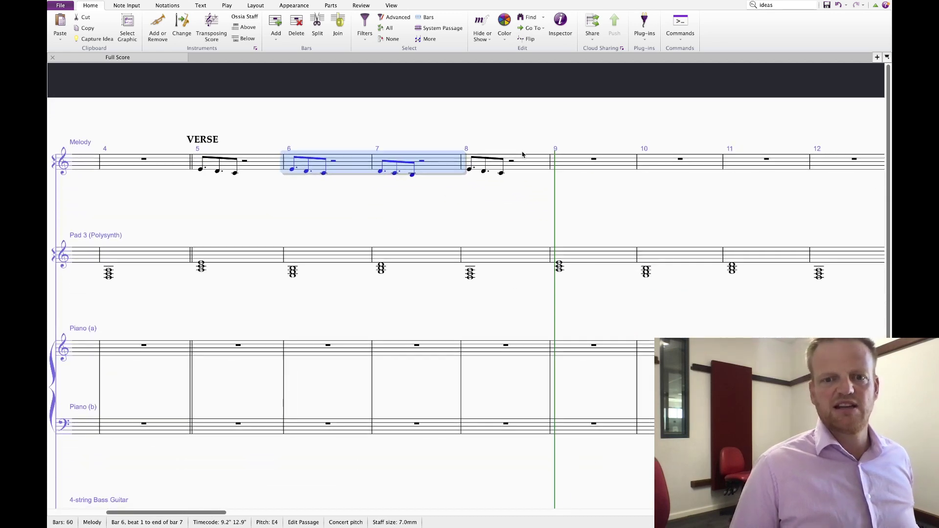
{"action": "left_click", "coordinate": [520, 167]}
{"action": "left_click", "coordinate": [271, 166], "text": "shift"}
{"action": "key", "text": "r"}
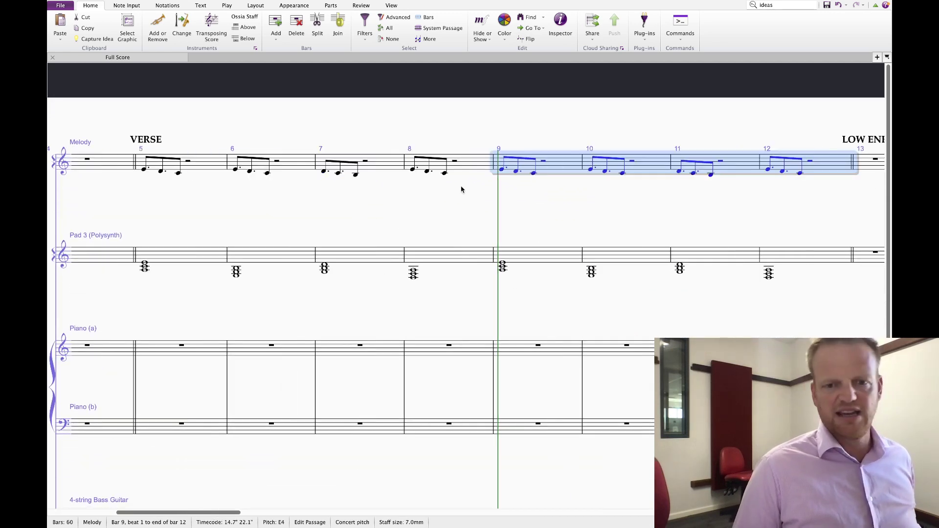
- Check the compositional devices on the Composition Task mind map, and return to the Sibelius score to look over the verse staves
{"action": "key", "text": "super+Tab"}
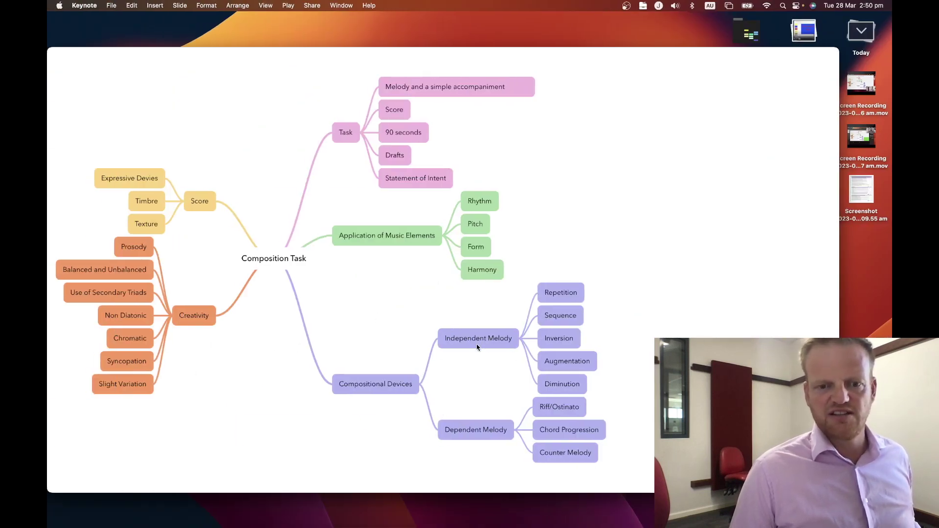
{"action": "key", "text": "super+Tab"}
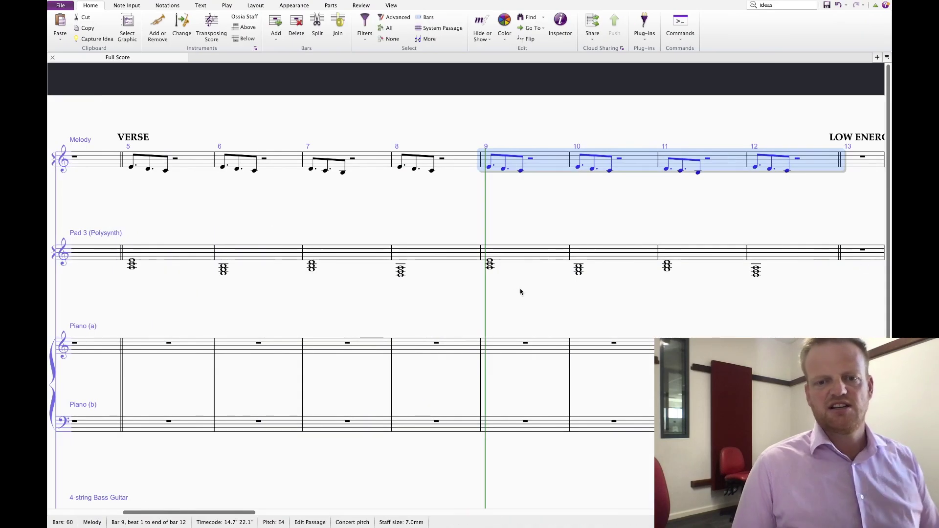
{"action": "scroll", "coordinate": [520, 289], "scroll_direction": "right", "scroll_amount": 10}
{"action": "left_click_drag", "start_coordinate": [341, 325], "coordinate": [653, 254]}
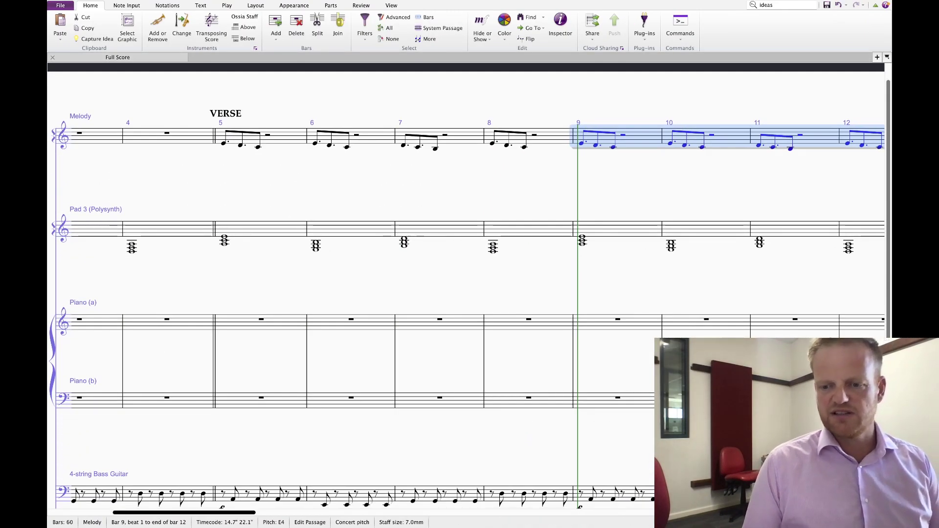
{"action": "key", "text": "super+minus"}
{"action": "scroll", "coordinate": [466, 286], "scroll_direction": "right", "scroll_amount": 3}
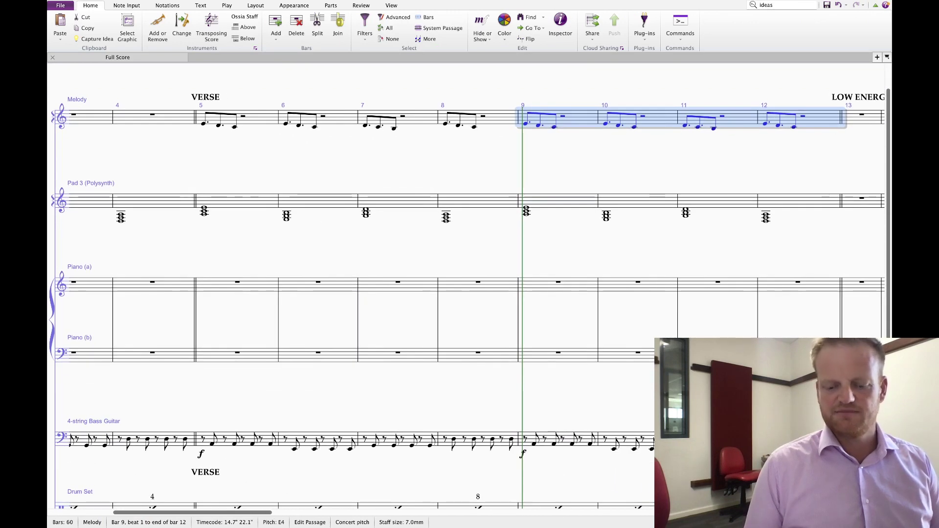
{"action": "scroll", "coordinate": [635, 391], "scroll_direction": "down", "scroll_amount": 1}
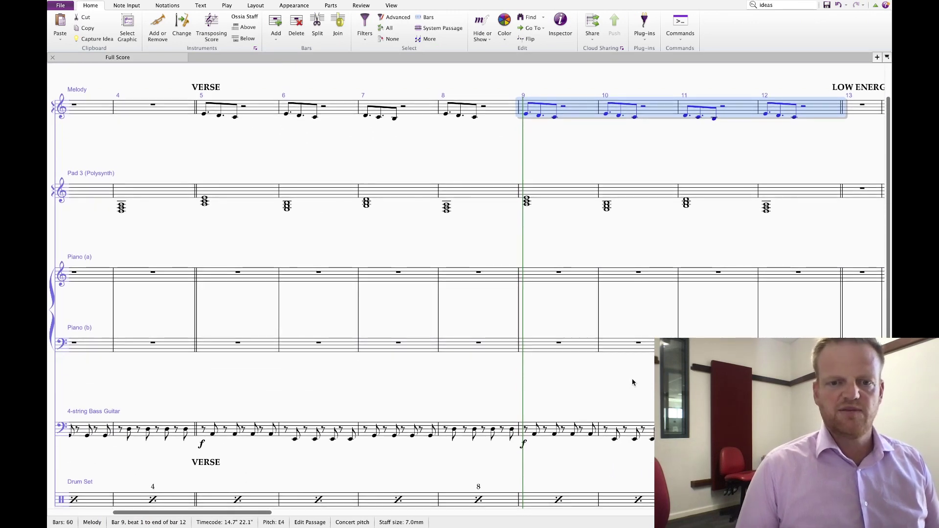
- Remove both Piano staves from the score
{"action": "key", "text": "super+Home"}
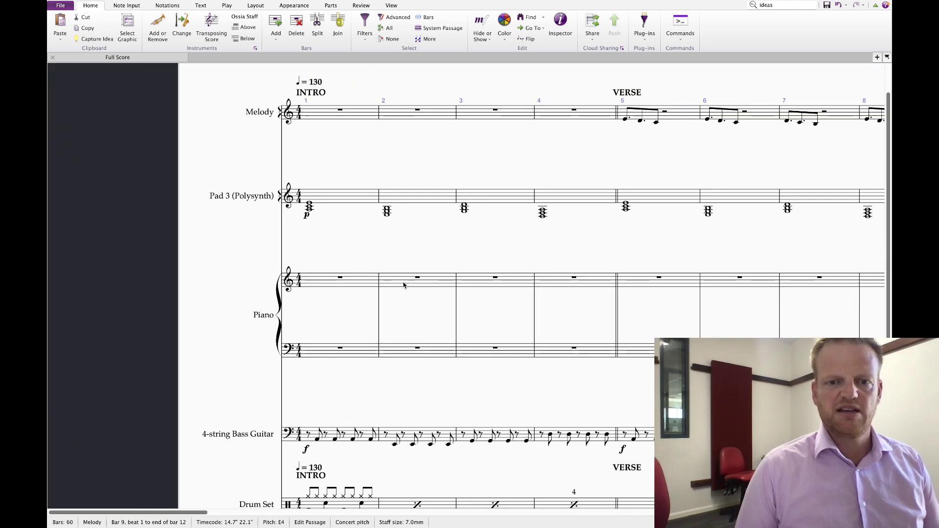
{"action": "key", "text": "Escape"}
{"action": "left_click", "coordinate": [158, 29]}
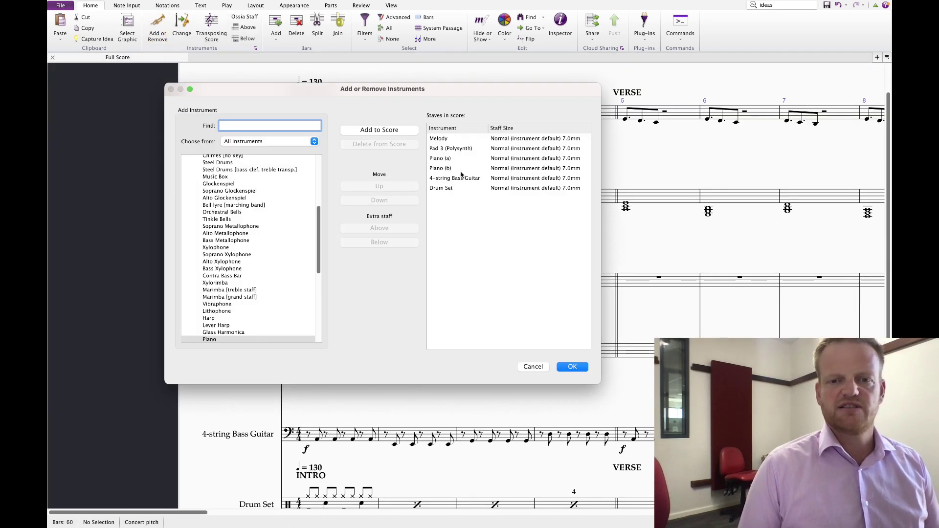
{"action": "left_click", "coordinate": [449, 160]}
{"action": "key", "text": "Delete"}
{"action": "left_click", "coordinate": [451, 251]}
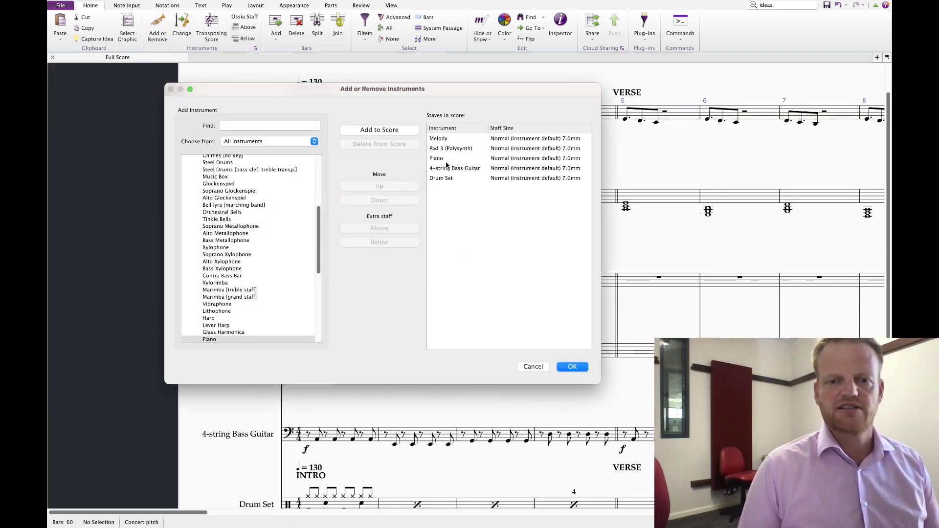
{"action": "key", "text": "Delete"}
{"action": "left_click", "coordinate": [447, 254]}
{"action": "left_click", "coordinate": [577, 367]}
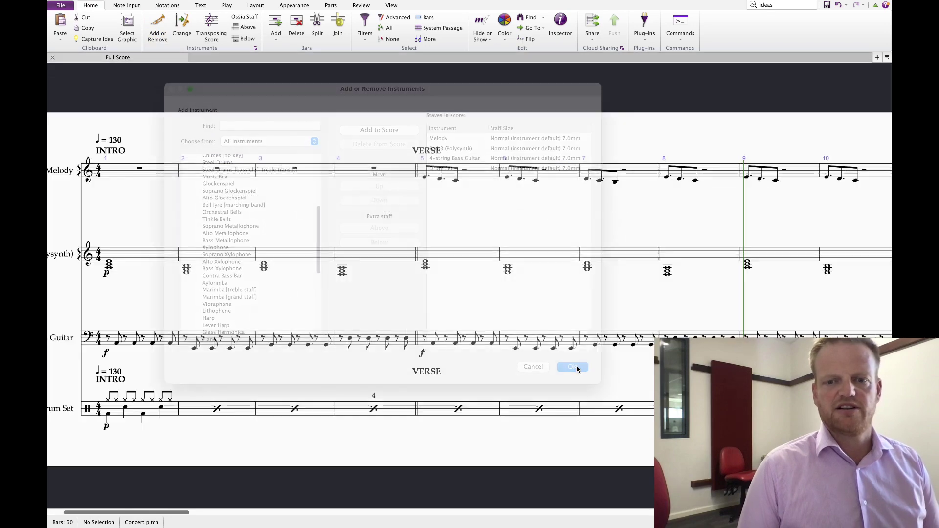
- Copy the drum pattern from Drum Set bar 1 into bar 13, at the start of LOW ENERGY (PRE)
{"action": "scroll", "coordinate": [417, 276], "scroll_direction": "right", "scroll_amount": 10}
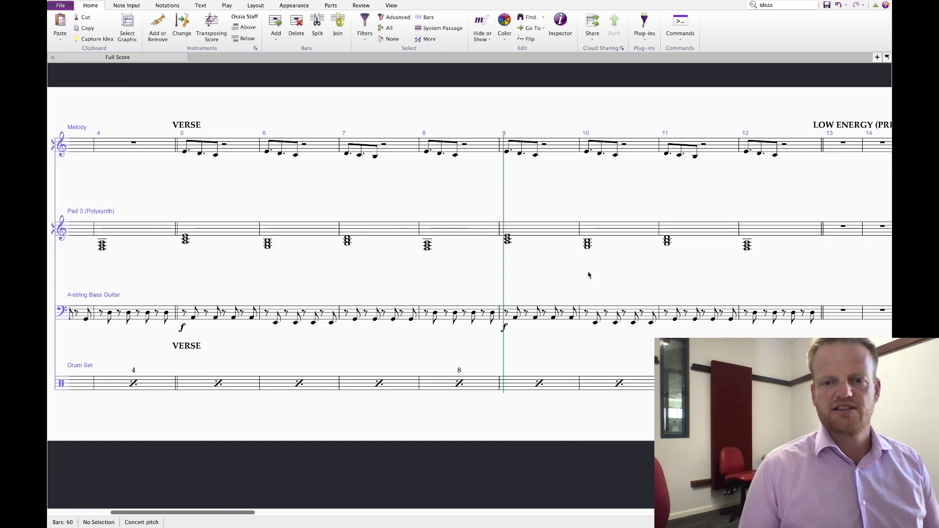
{"action": "left_click_drag", "start_coordinate": [426, 386], "coordinate": [655, 381]}
{"action": "left_click_drag", "start_coordinate": [293, 361], "coordinate": [554, 366]}
{"action": "left_click_drag", "start_coordinate": [342, 386], "coordinate": [676, 389]}
{"action": "scroll", "coordinate": [303, 374], "scroll_direction": "down", "scroll_amount": 2}
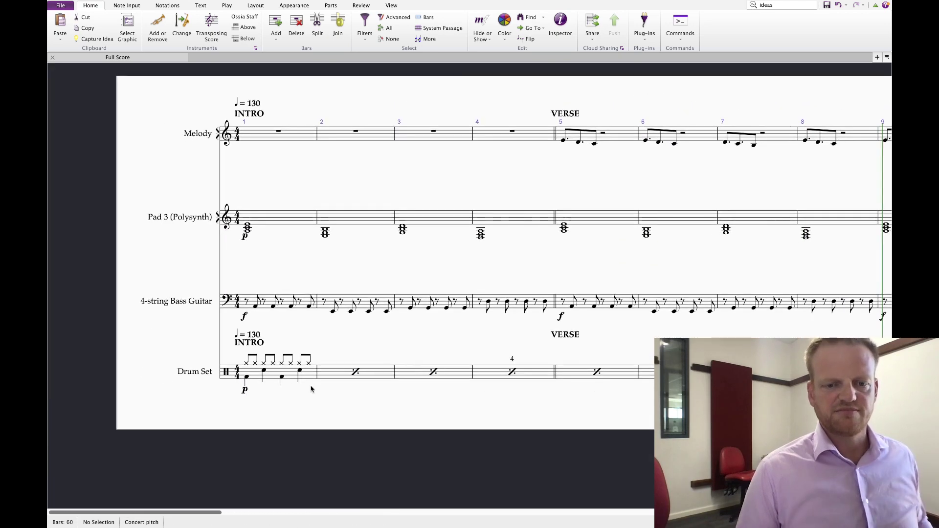
{"action": "left_click", "coordinate": [303, 374]}
{"action": "scroll", "coordinate": [233, 395], "scroll_direction": "up", "scroll_amount": 2}
{"action": "scroll", "coordinate": [233, 395], "scroll_direction": "right", "scroll_amount": 8}
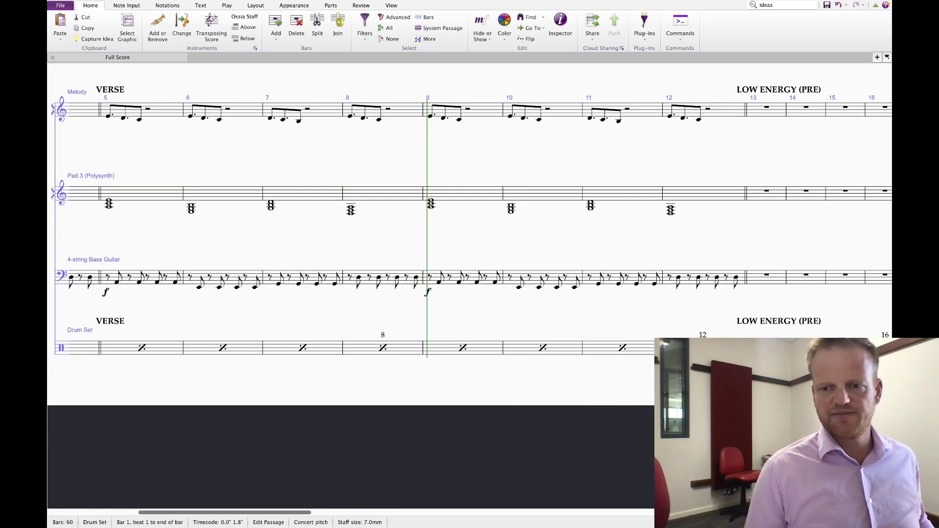
{"action": "left_click", "coordinate": [455, 323]}
{"action": "key", "text": "ctrl+v"}
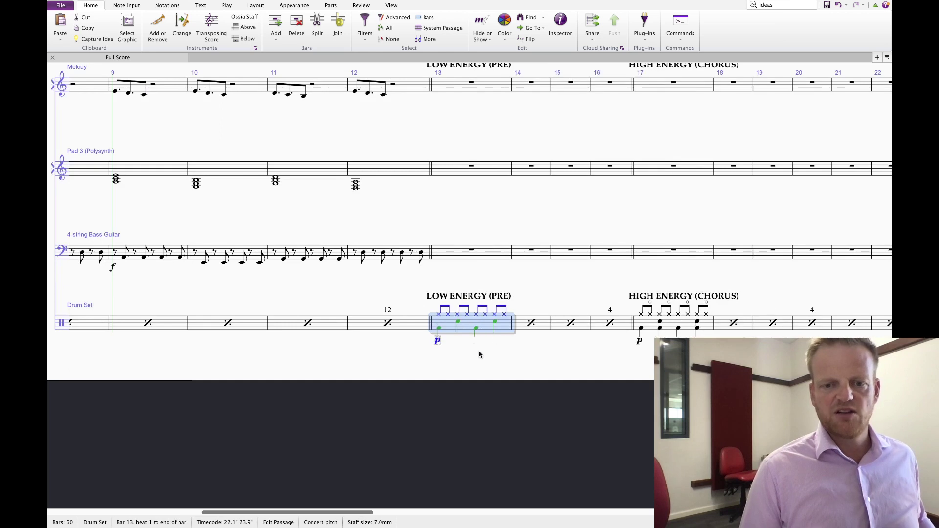
- Lower the snare notes on beats 2 and 4 of Drum Set bar 13 to F4 so the kick sounds on every beat
{"action": "key", "text": "Escape"}
{"action": "left_click", "coordinate": [459, 325]}
{"action": "key", "text": "Down"}
{"action": "key", "text": "Down"}
{"action": "key", "text": "Down"}
{"action": "key", "text": "Down"}
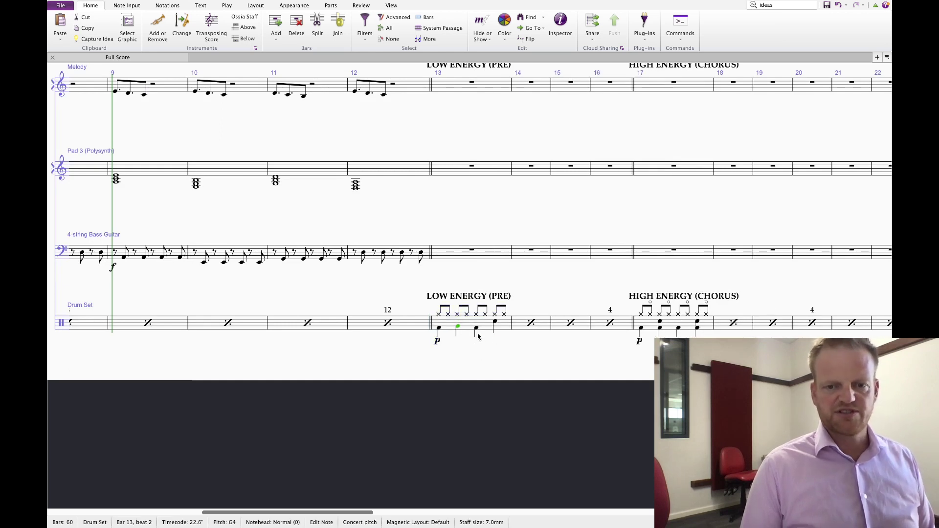
- Delete the hi-hat notes from Drum Set bar 13, and play back from that bar
{"action": "left_click", "coordinate": [439, 313]}
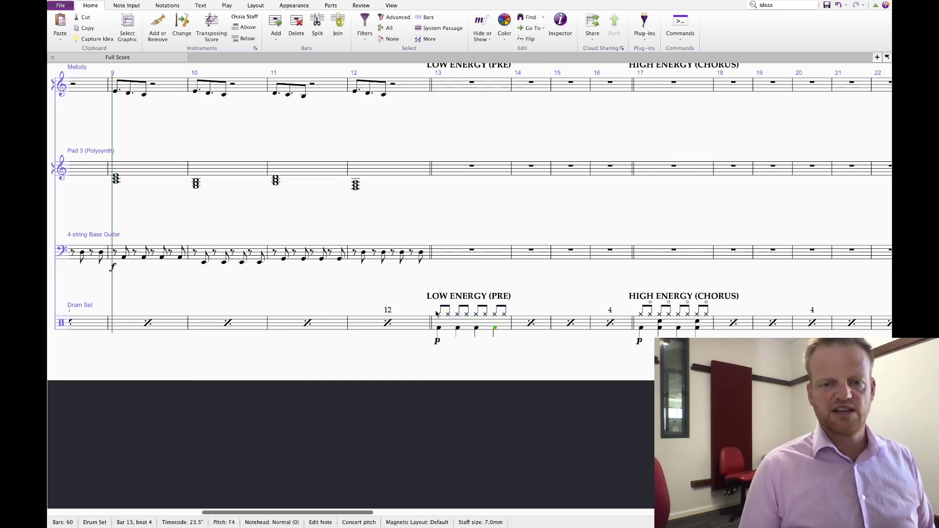
{"action": "key", "text": "Delete"}
{"action": "key", "text": "6"}
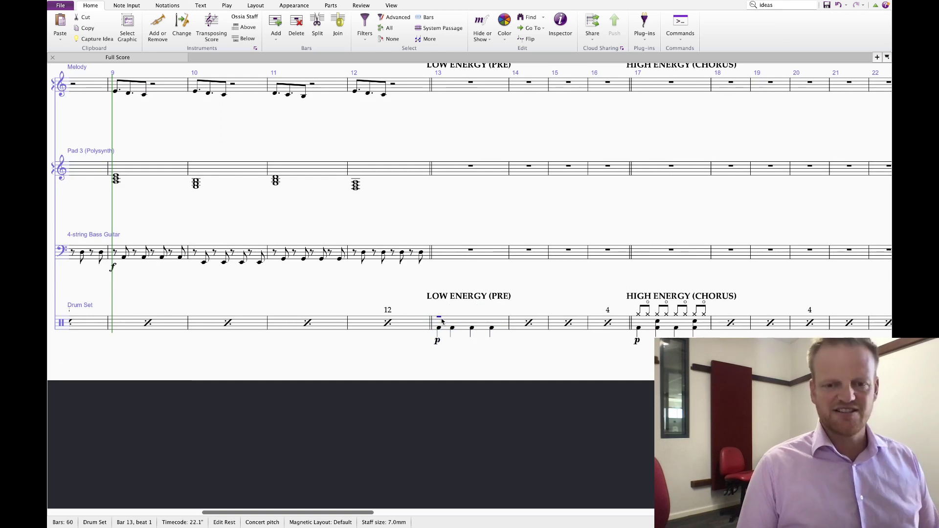
{"action": "left_click", "coordinate": [439, 329]}
{"action": "key", "text": "space"}
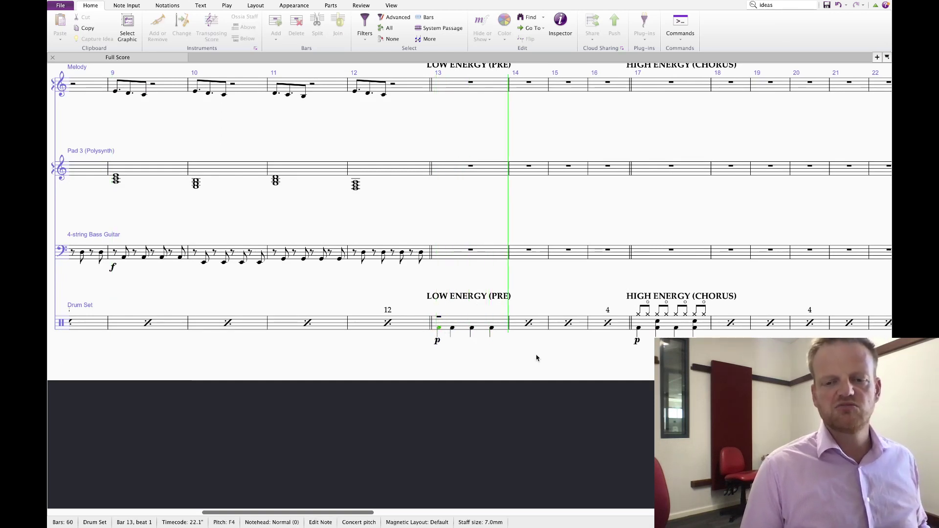
- Copy the 4-string Bass Guitar line of bars 9 to 12 into bars 13 to 16, and play back the LOW ENERGY (PRE) section
{"action": "left_click", "coordinate": [425, 258]}
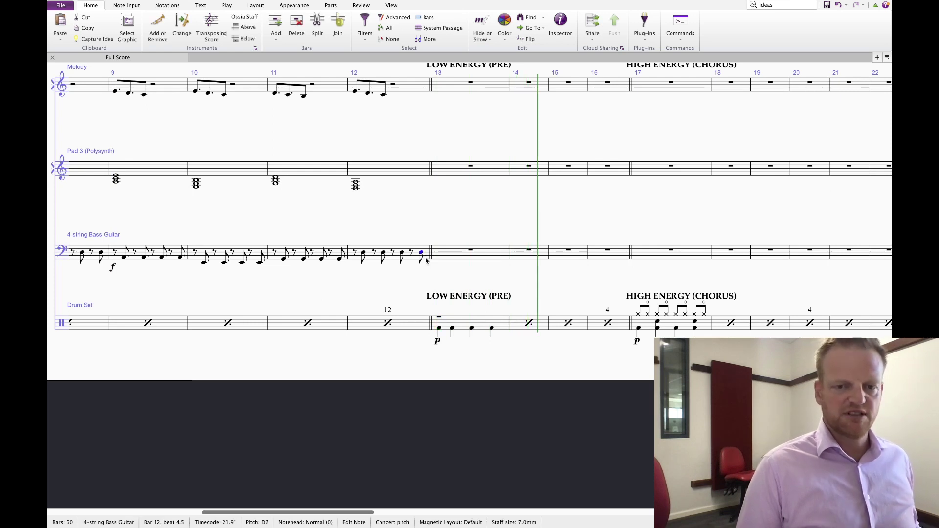
{"action": "left_click", "coordinate": [160, 254], "text": "shift"}
{"action": "left_click", "coordinate": [452, 249], "text": "alt"}
{"action": "key", "text": "Escape"}
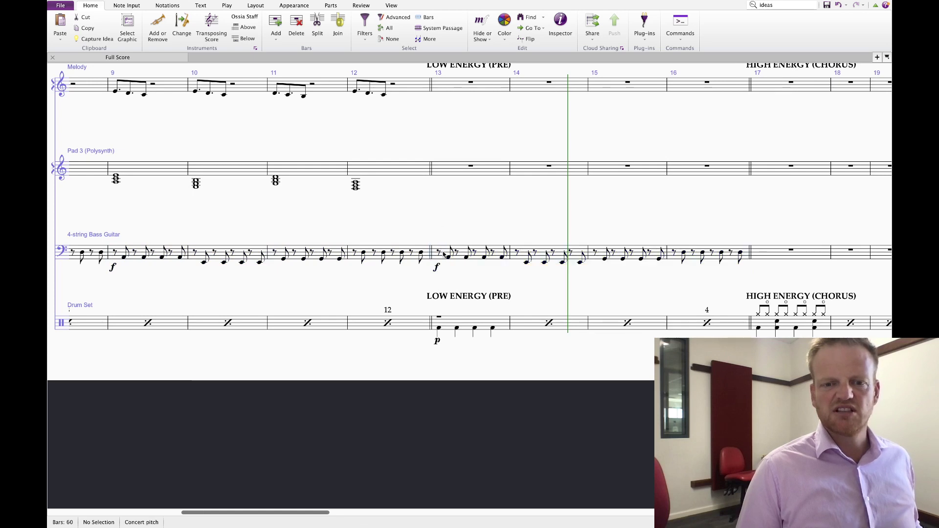
{"action": "key", "text": "p"}
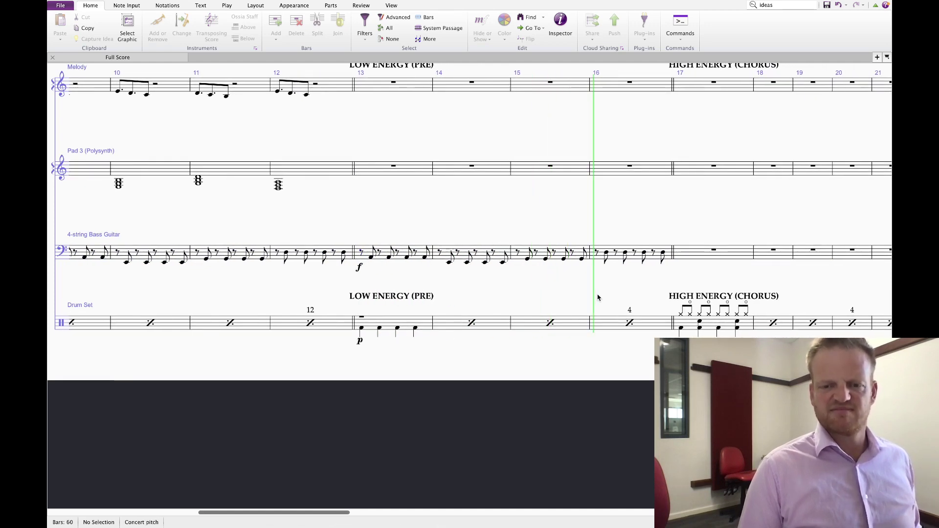
{"action": "key", "text": "space"}
- Copy the kick pattern of Drum Set bar 13 into bar 16
{"action": "left_click", "coordinate": [425, 327]}
{"action": "left_click", "coordinate": [605, 336], "text": "alt"}
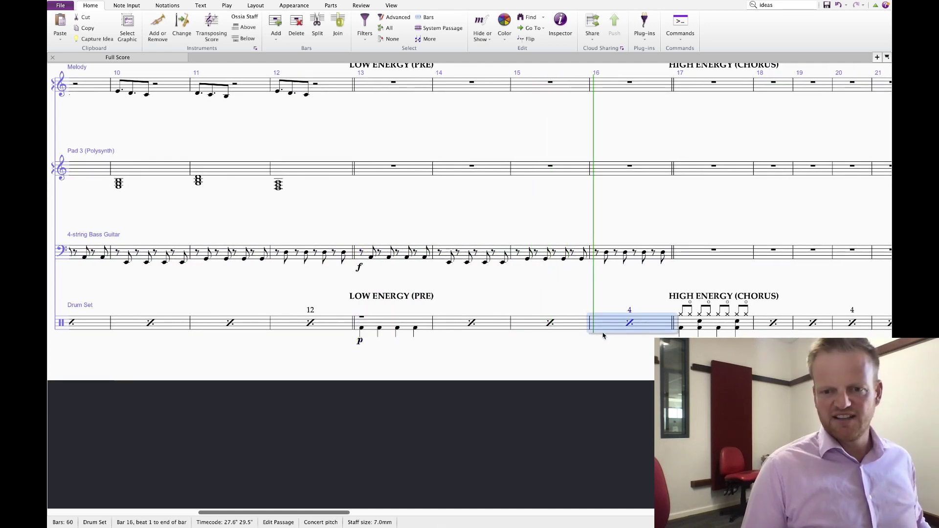
{"action": "key", "text": "Left"}
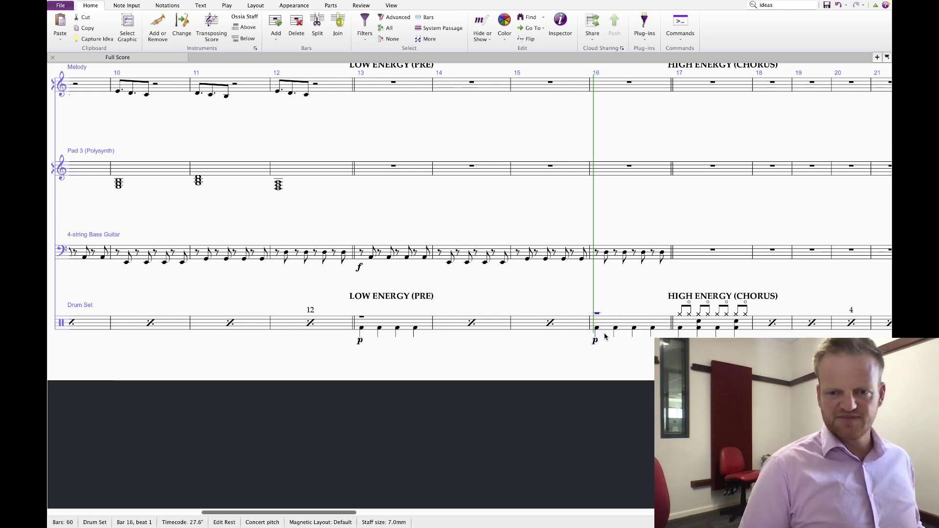
- Replace the kicks in Drum Set bar 16 with a snare fill on C5 of four eighth notes and eight sixteenth notes
{"action": "left_click", "coordinate": [595, 331]}
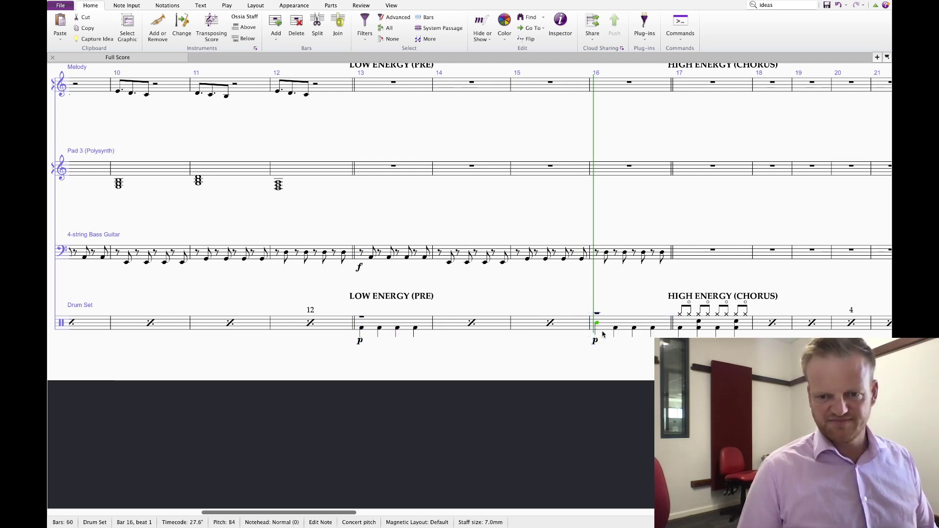
{"action": "key", "text": "r"}
{"action": "key", "text": "r"}
{"action": "key", "text": "r"}
{"action": "key", "text": "r"}
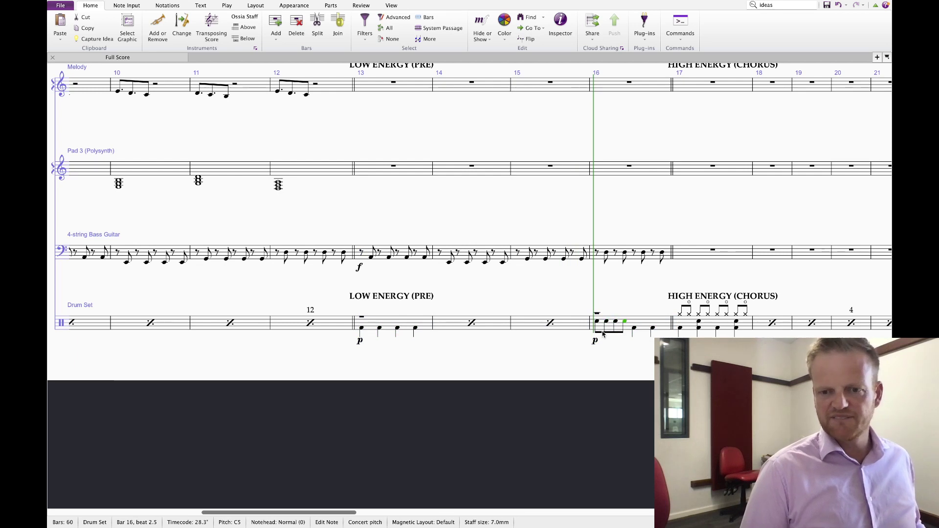
{"action": "key", "text": "2"}
{"action": "key", "text": "r"}
{"action": "key", "text": "r"}
{"action": "key", "text": "r"}
{"action": "key", "text": "r"}
{"action": "key", "text": "r"}
{"action": "key", "text": "r"}
{"action": "key", "text": "r"}
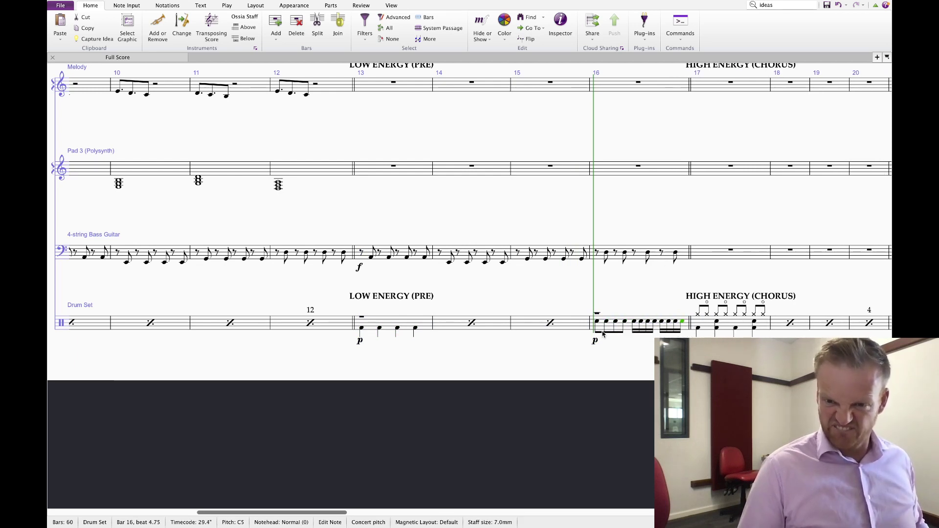
{"action": "left_click", "coordinate": [598, 322]}
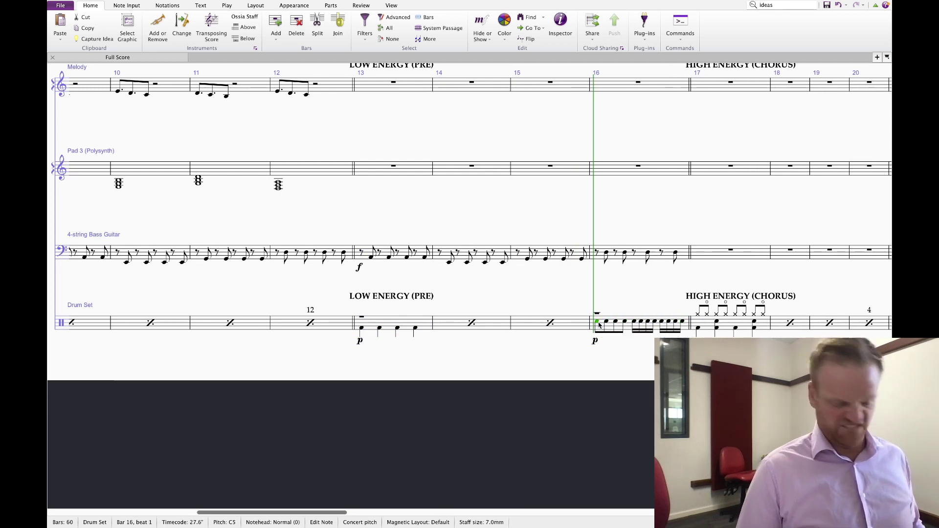
- Play back the LOW ENERGY (PRE) section from Drum Set bar 13 into the HIGH ENERGY (CHORUS) and stop
{"action": "left_click", "coordinate": [364, 332]}
{"action": "left_click", "coordinate": [361, 328]}
{"action": "key", "text": "p"}
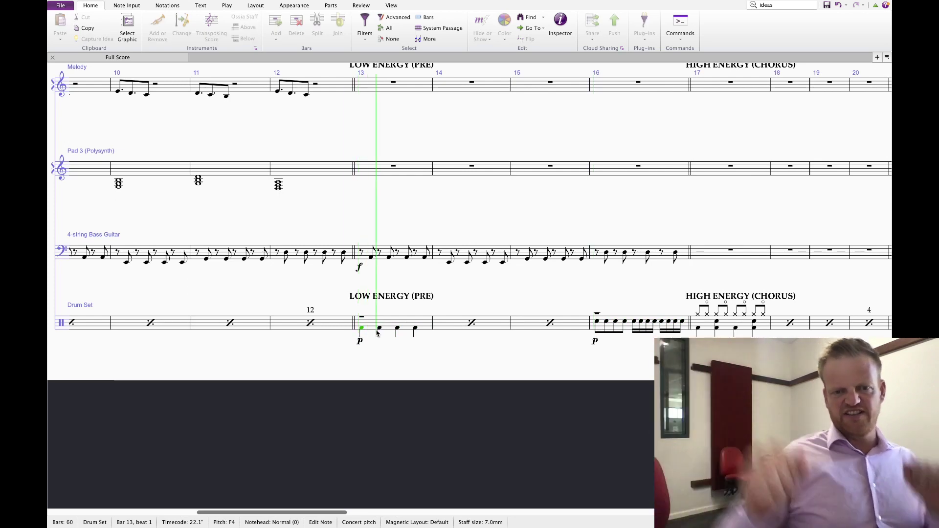
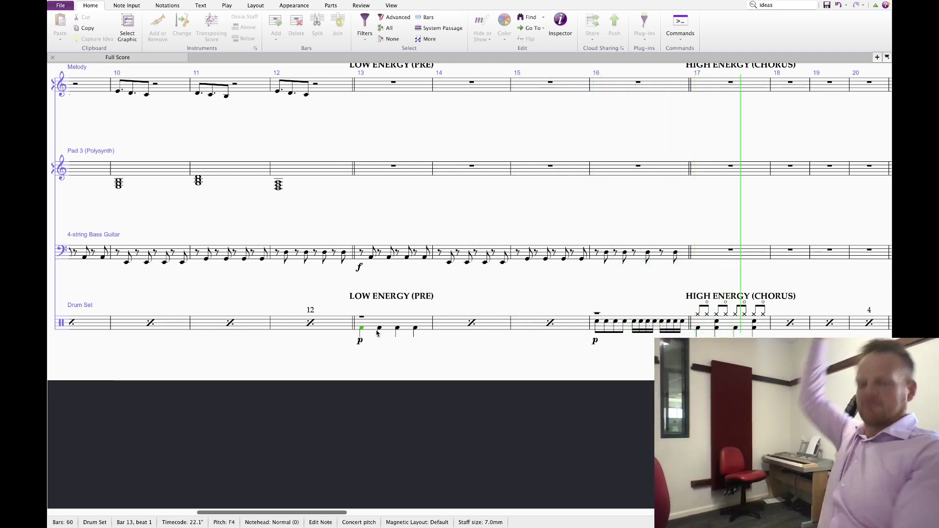
{"action": "key", "text": "space"}
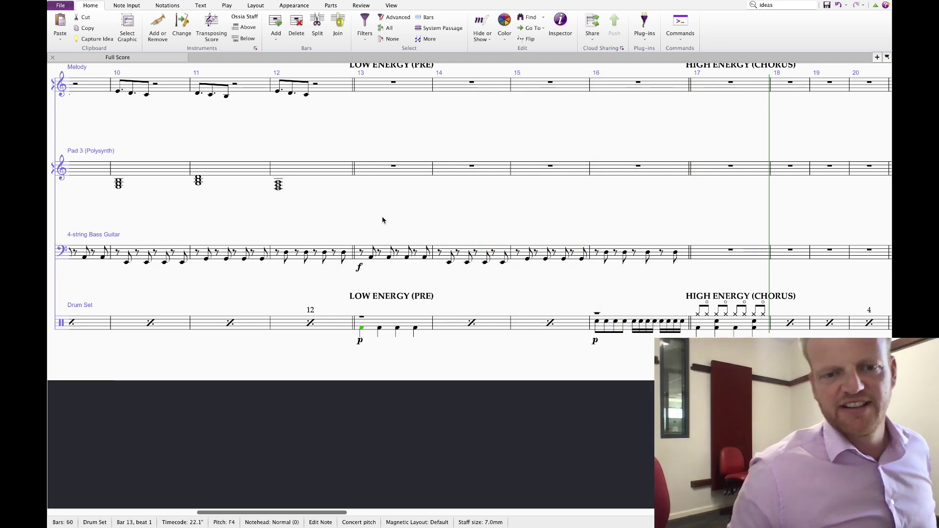
- Repeat the 4-string Bass Guitar line of bars 13 to 16 twice, filling bars 17 to 24
{"action": "left_click", "coordinate": [384, 254]}
{"action": "left_click", "coordinate": [678, 257], "text": "shift"}
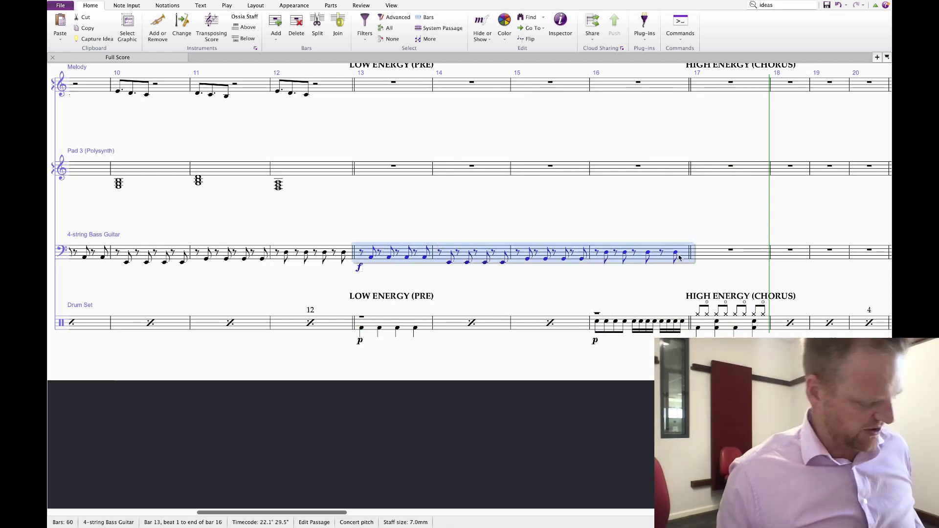
{"action": "key", "text": "r"}
{"action": "key", "text": "r"}
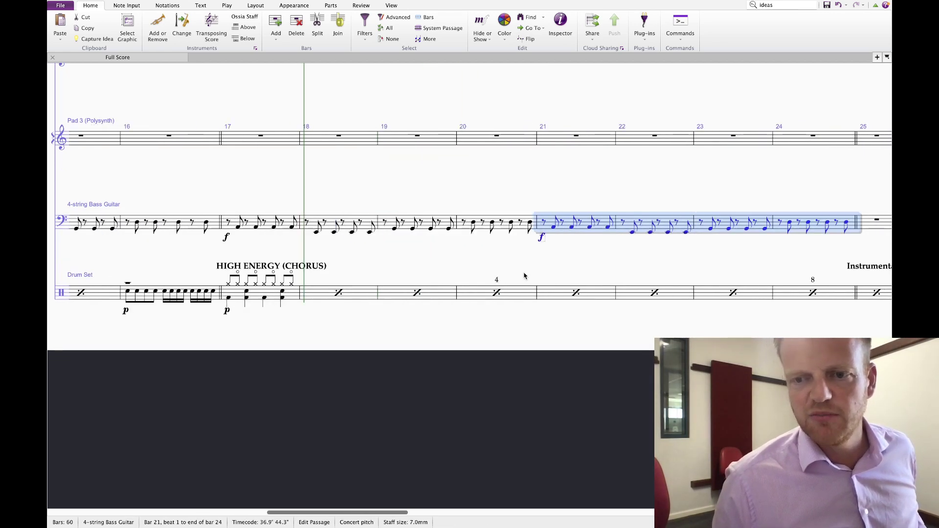
- Copy the Melody phrase of bar 12 into bar 13, at the start of the LOW ENERGY (PRE) section
{"action": "scroll", "coordinate": [523, 277], "scroll_direction": "up", "scroll_amount": 5}
{"action": "scroll", "coordinate": [524, 276], "scroll_direction": "left", "scroll_amount": 10}
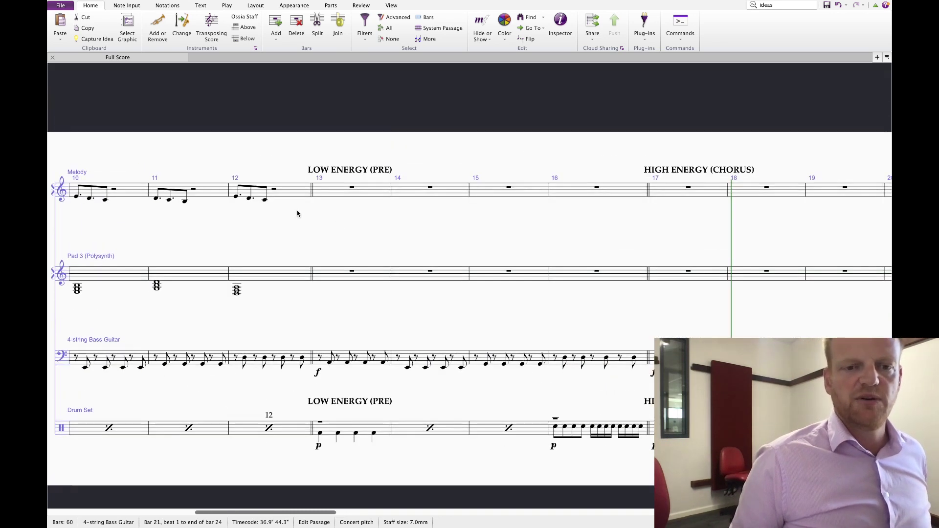
{"action": "key", "text": "Escape"}
{"action": "left_click", "coordinate": [300, 193]}
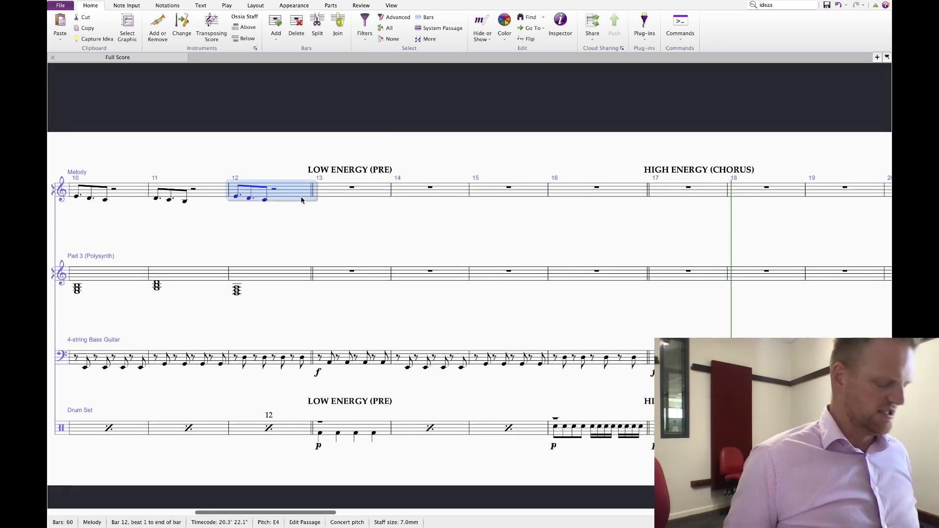
{"action": "key", "text": "r"}
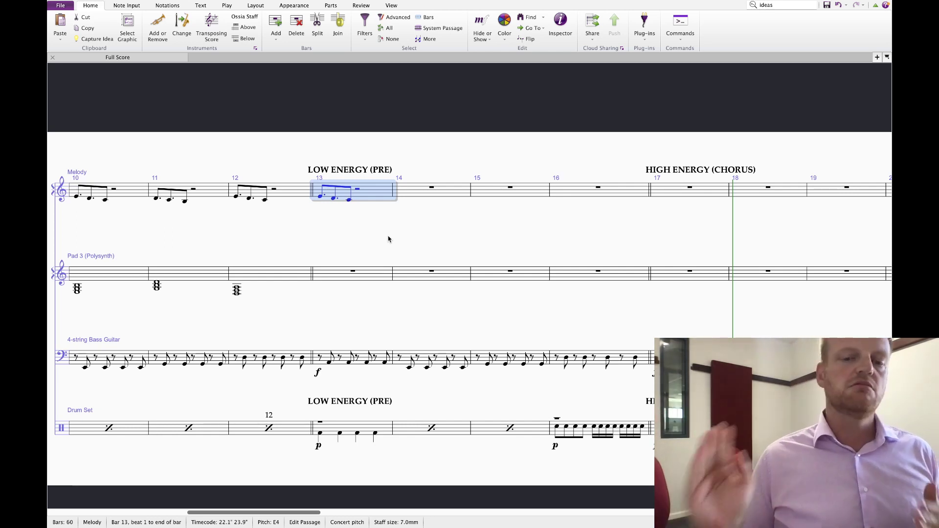
- Rework the opening of Melody bar 13 into a dotted quarter note on E4 followed by an eighth note on E4
{"action": "left_click", "coordinate": [338, 215]}
{"action": "left_click", "coordinate": [319, 197]}
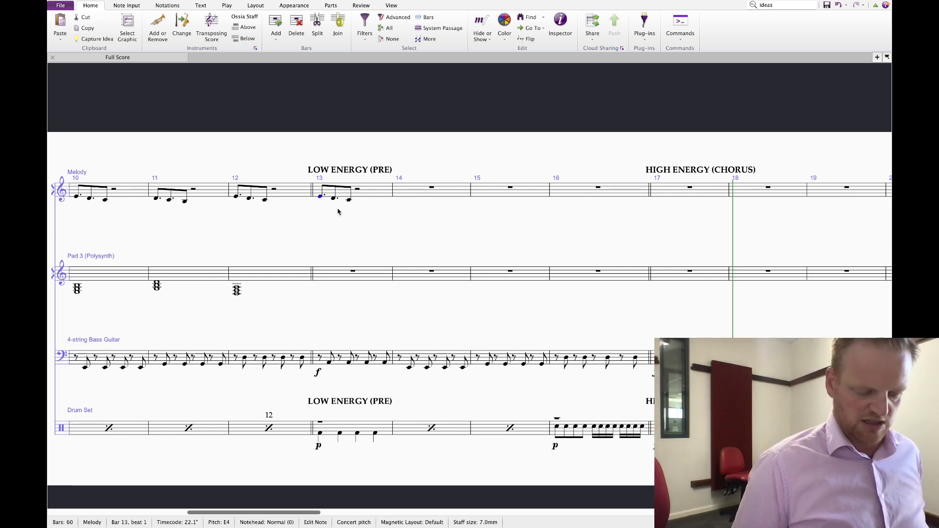
{"action": "key", "text": "5"}
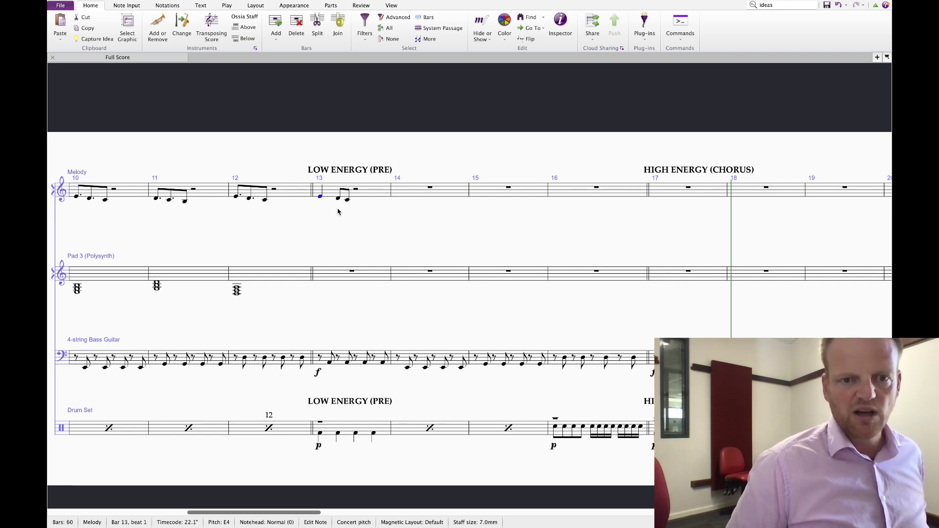
{"action": "key", "text": "Right"}
{"action": "key", "text": "Delete"}
{"action": "key", "text": "Left"}
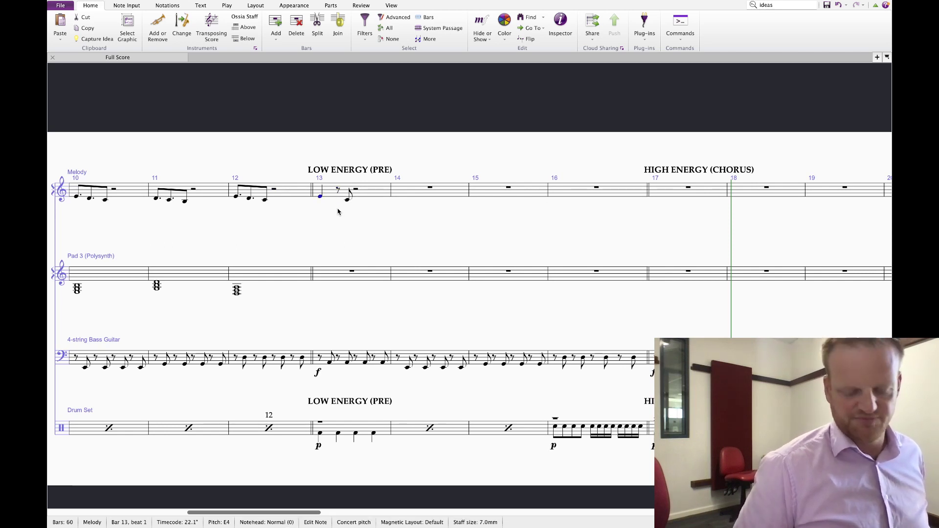
{"action": "key", "text": "period"}
{"action": "key", "text": "Right"}
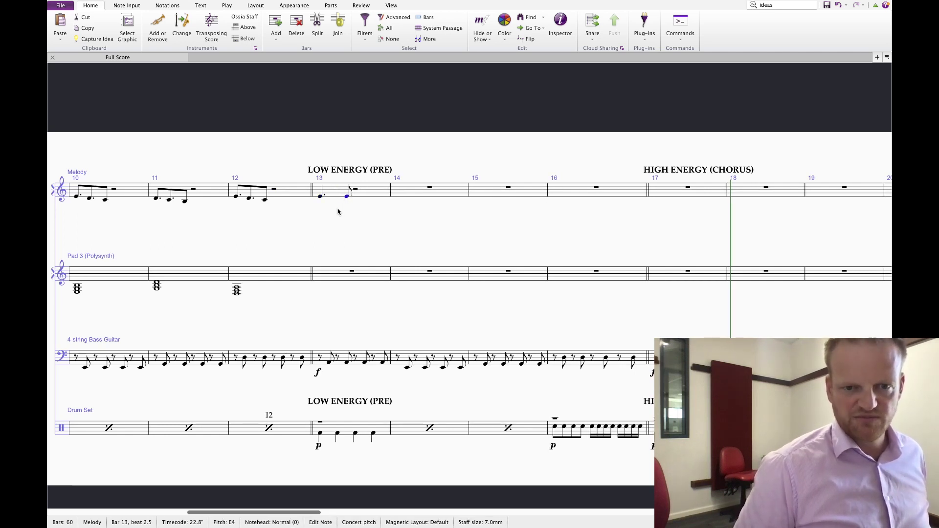
- Complete Melody bar 13 with two more eighth notes and a quarter note on E4, and play back from that bar
{"action": "key", "text": "r"}
{"action": "key", "text": "r"}
{"action": "key", "text": "r"}
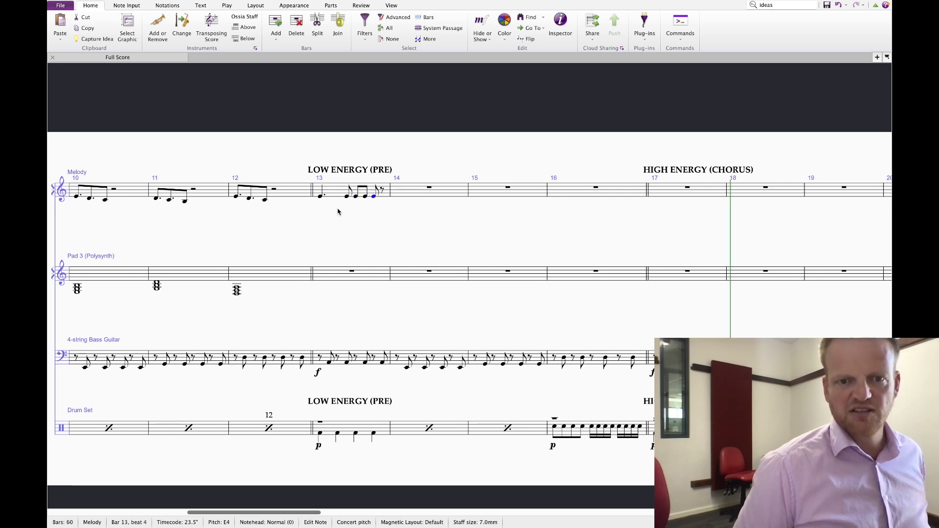
{"action": "key", "text": "5"}
{"action": "left_click", "coordinate": [320, 197]}
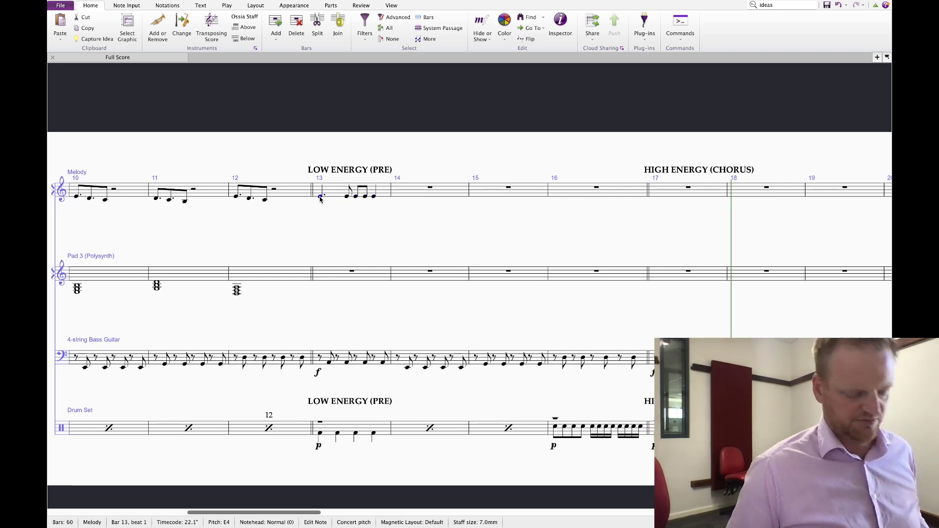
{"action": "key", "text": "p"}
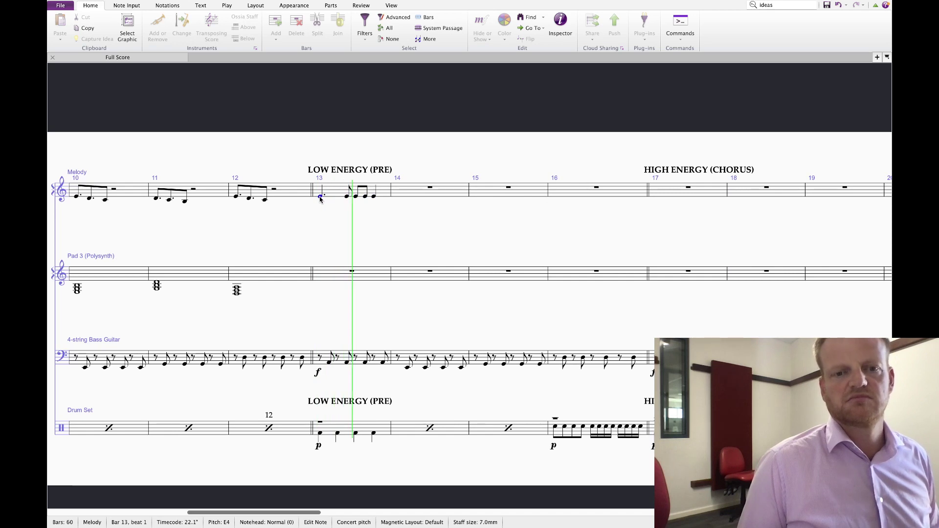
- Make the Melody E at beat 3.5 of bar 13 a quarter note, leaving an eighth on beat 4.5, and play the bar back
{"action": "left_click", "coordinate": [387, 208]}
{"action": "left_click", "coordinate": [366, 197]}
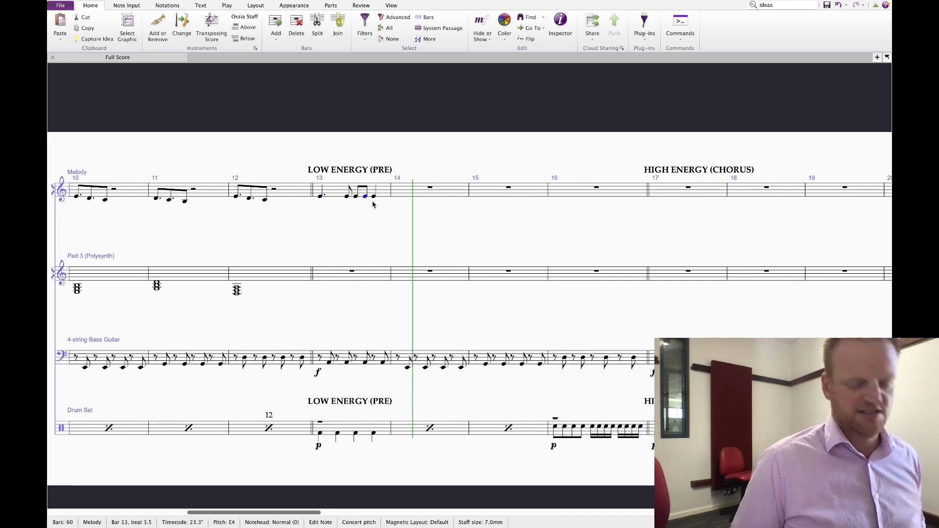
{"action": "key", "text": "5"}
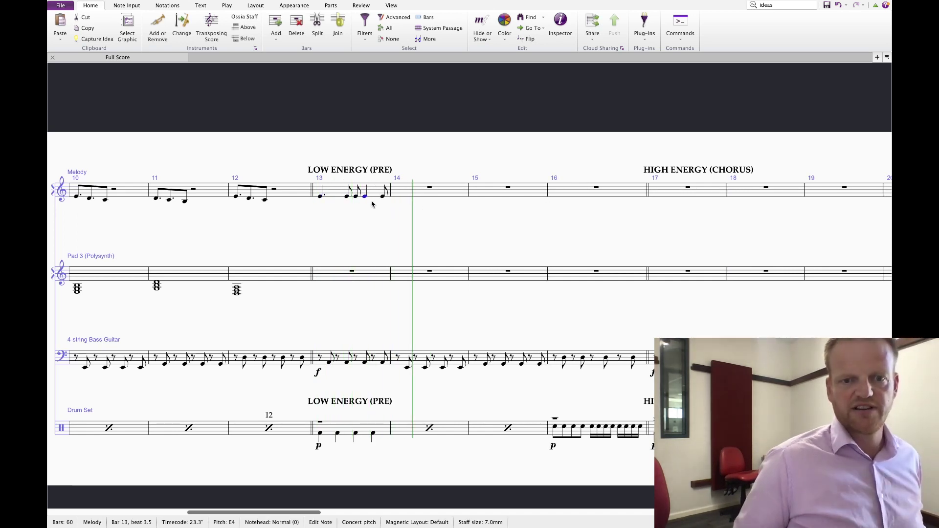
{"action": "left_click", "coordinate": [320, 197]}
{"action": "key", "text": "p"}
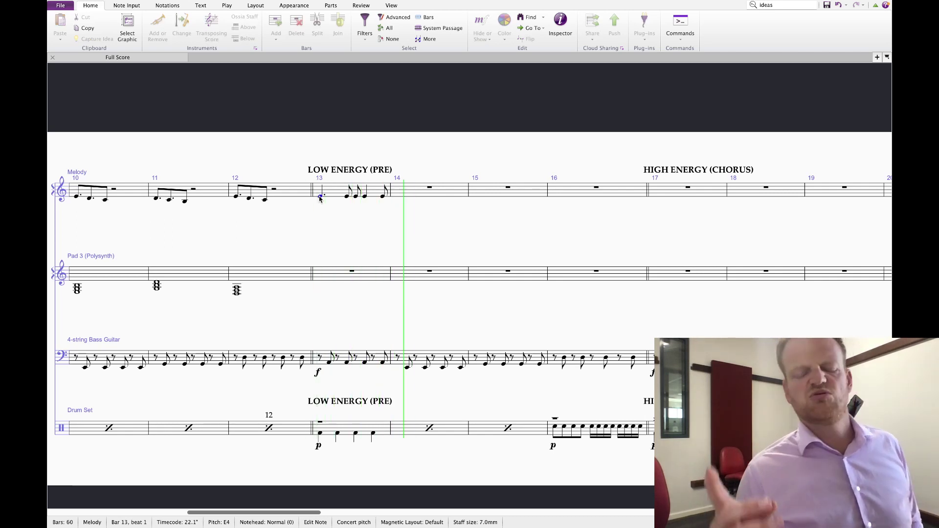
- Repeat Melody bar 13 into bar 14 and play back both bars
{"action": "left_click", "coordinate": [328, 196]}
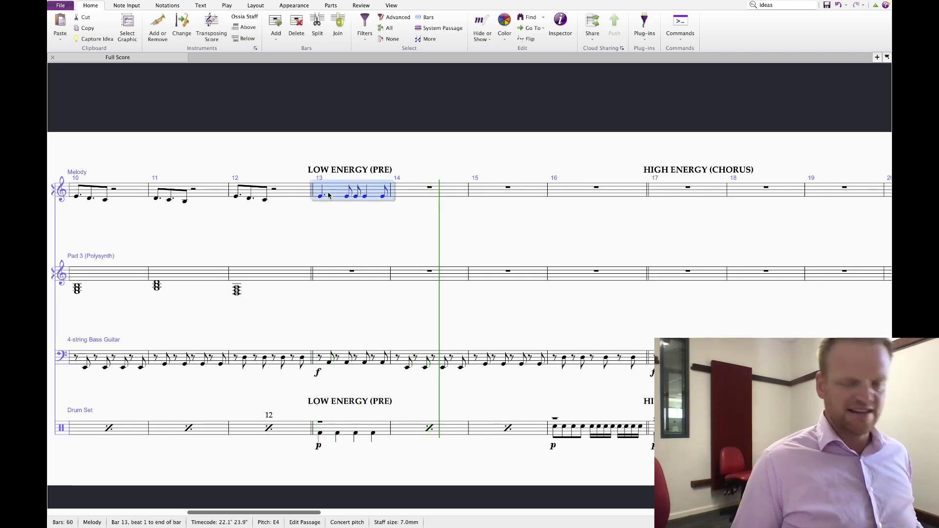
{"action": "key", "text": "Right"}
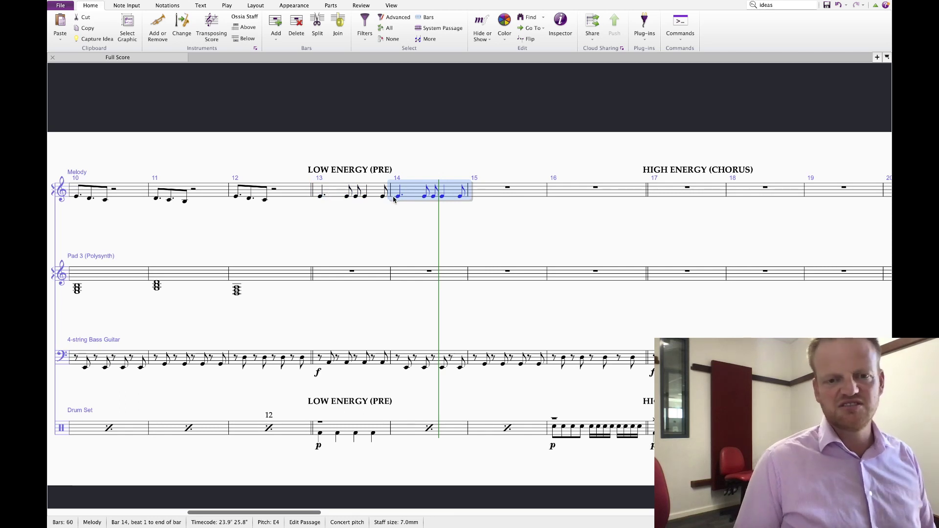
{"action": "left_click", "coordinate": [321, 197]}
{"action": "key", "text": "p"}
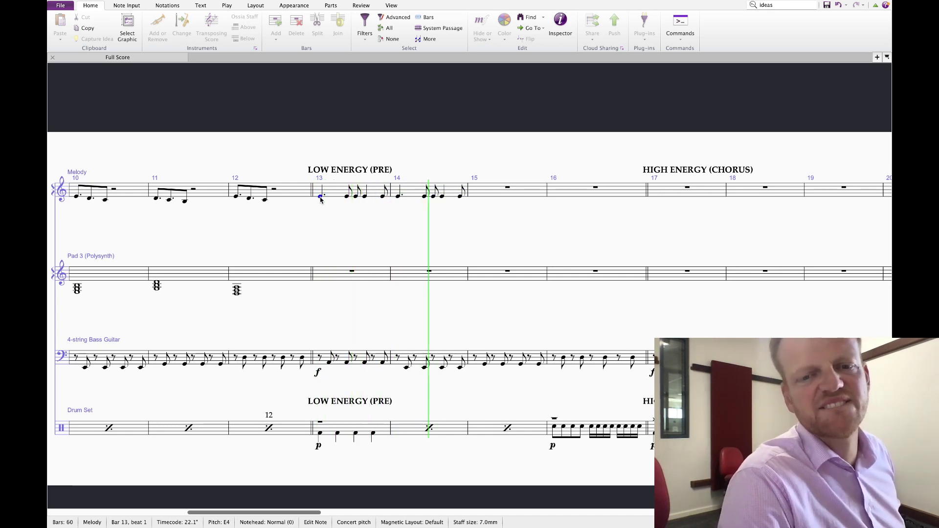
{"action": "key", "text": "space"}
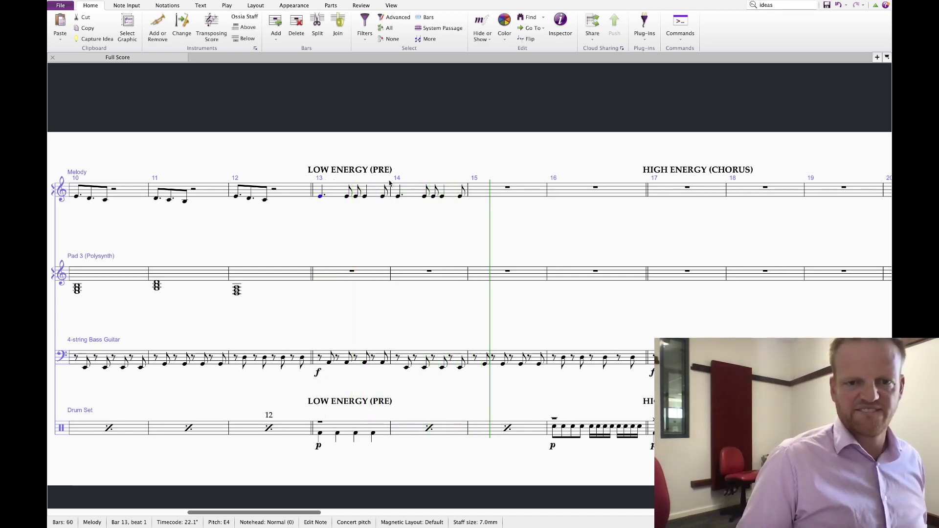
- Tie the last E of Melody bar 13 into bar 14 and make bar 14's first E a half note
{"action": "left_click", "coordinate": [416, 190]}
{"action": "left_click", "coordinate": [383, 197]}
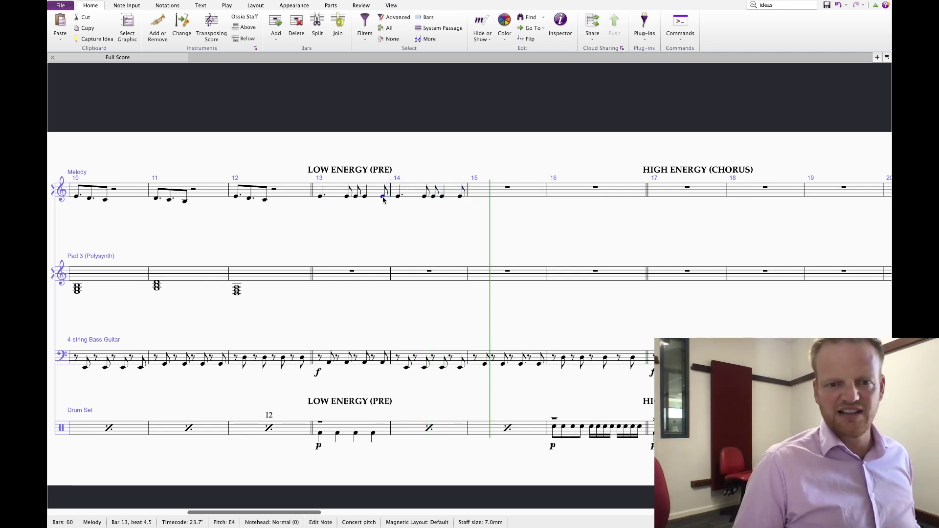
{"action": "key", "text": "KP_Enter"}
{"action": "left_click", "coordinate": [400, 197]}
{"action": "key", "text": "KP_6"}
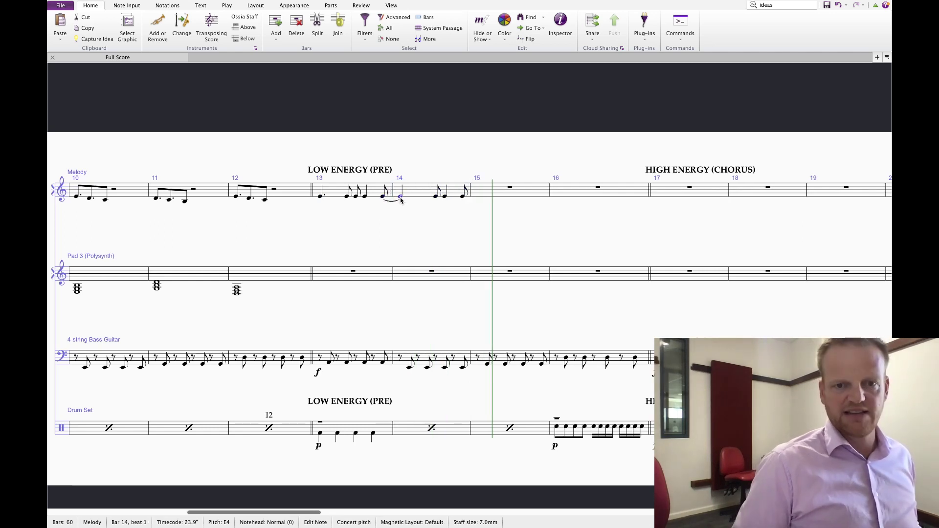
- Delete the notes after the half note in Melody bar 14, leaving a half rest
{"action": "key", "text": "shift+Right"}
{"action": "key", "text": "shift+Right"}
{"action": "key", "text": "shift+Right"}
{"action": "key", "text": "Delete"}
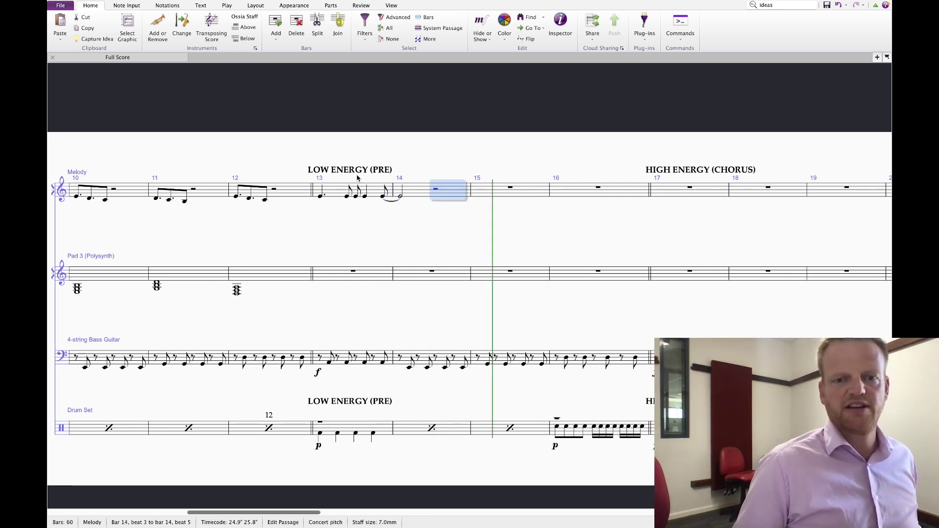
- Repeat Melody bars 13–14 into bars 15–16 and play back from the start of bar 13
{"action": "left_click", "coordinate": [368, 191], "text": "shift"}
{"action": "key", "text": "r"}
{"action": "key", "text": "Escape"}
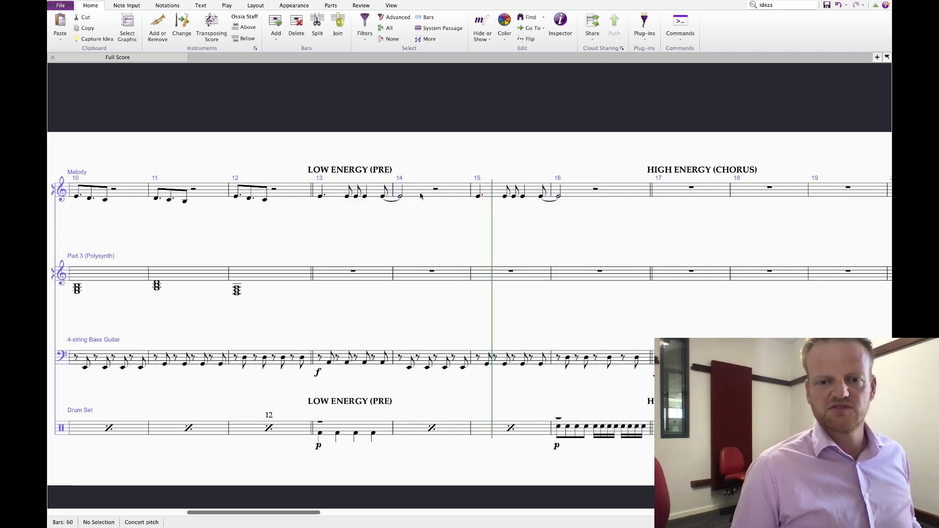
{"action": "left_click", "coordinate": [321, 196]}
{"action": "key", "text": "p"}
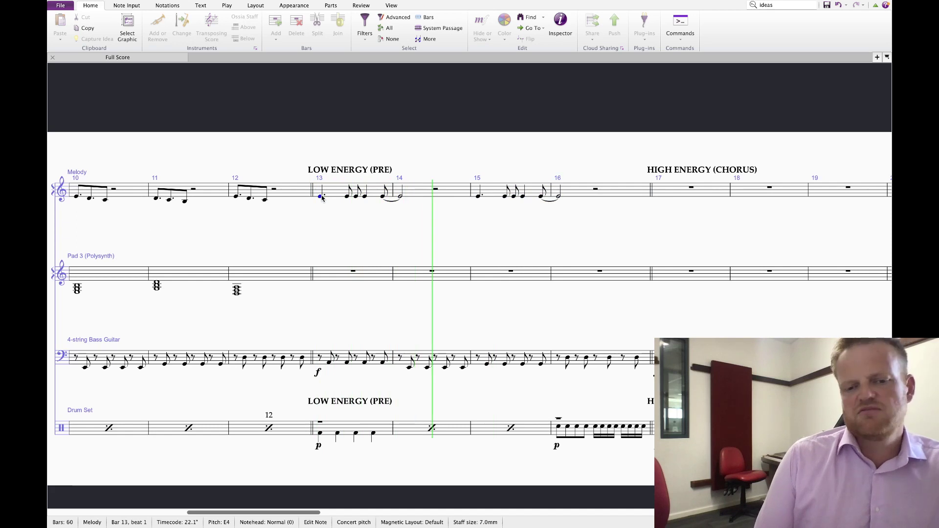
- Lower the repeated Melody phrase in bars 15–16 by one step to D4
{"action": "left_click", "coordinate": [536, 197]}
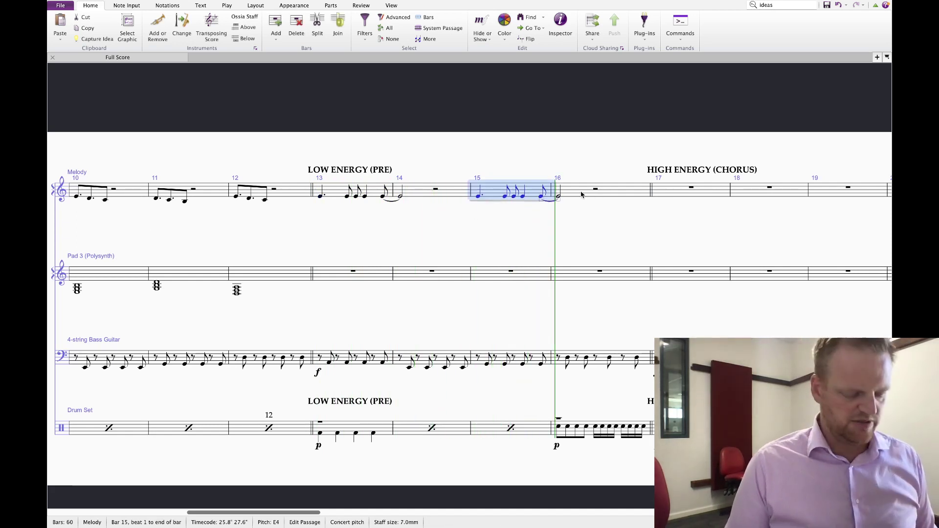
{"action": "left_click", "coordinate": [581, 194], "text": "shift"}
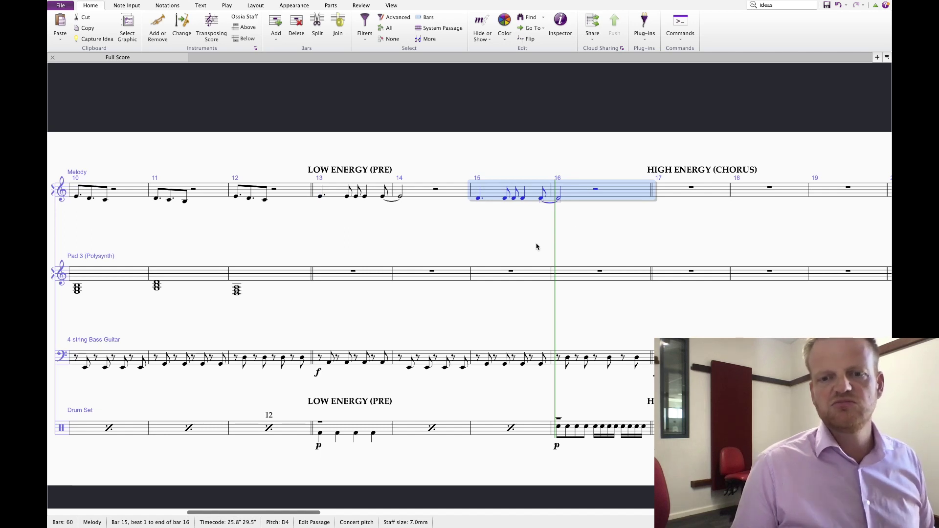
{"action": "key", "text": "Escape"}
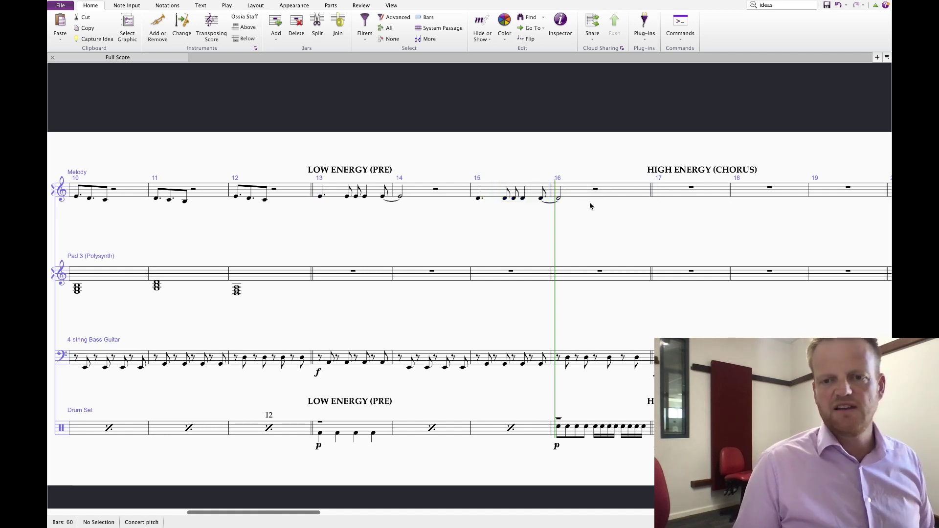
- Simplify beat 4 of bar 16 to a single quarter note in the Drum Set and a quarter rest in the bass
{"action": "left_click_drag", "start_coordinate": [589, 203], "coordinate": [489, 202]}
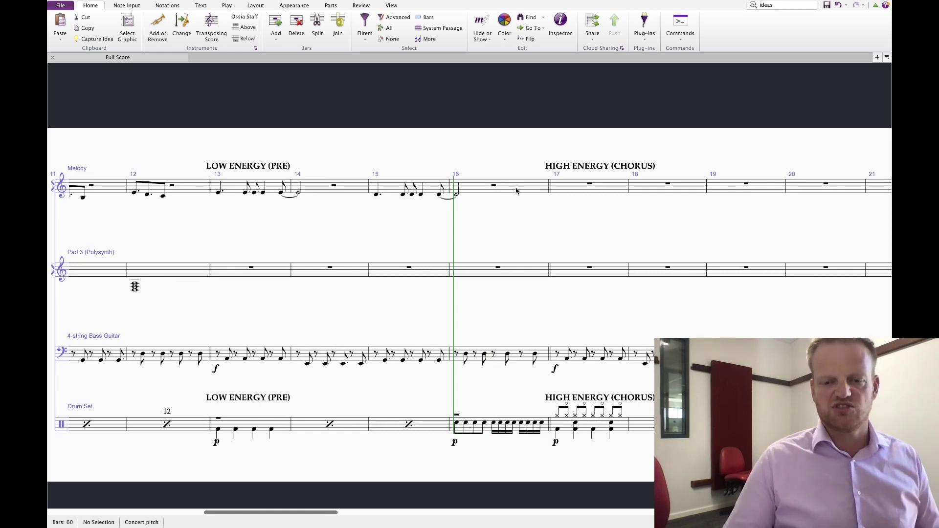
{"action": "left_click", "coordinate": [521, 426]}
{"action": "key", "text": "4"}
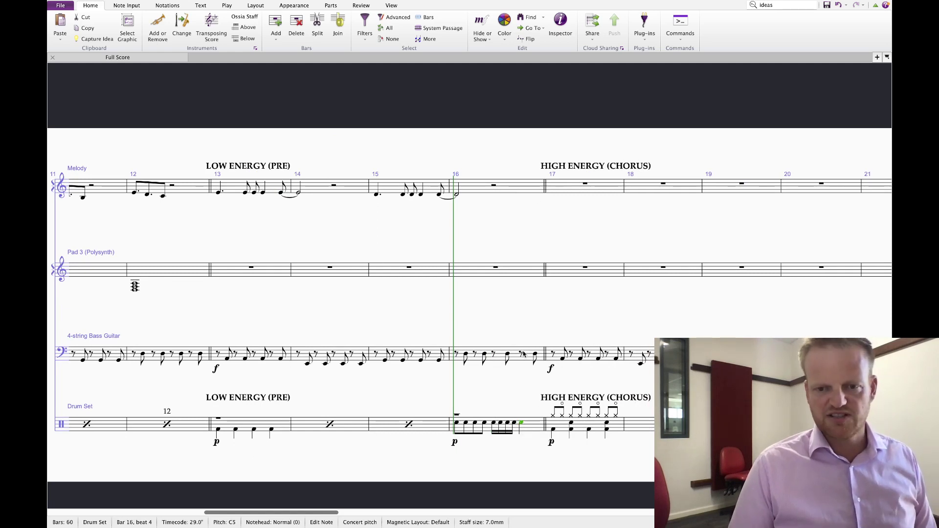
{"action": "left_click", "coordinate": [522, 356]}
{"action": "key", "text": "4"}
{"action": "key", "text": "Escape"}
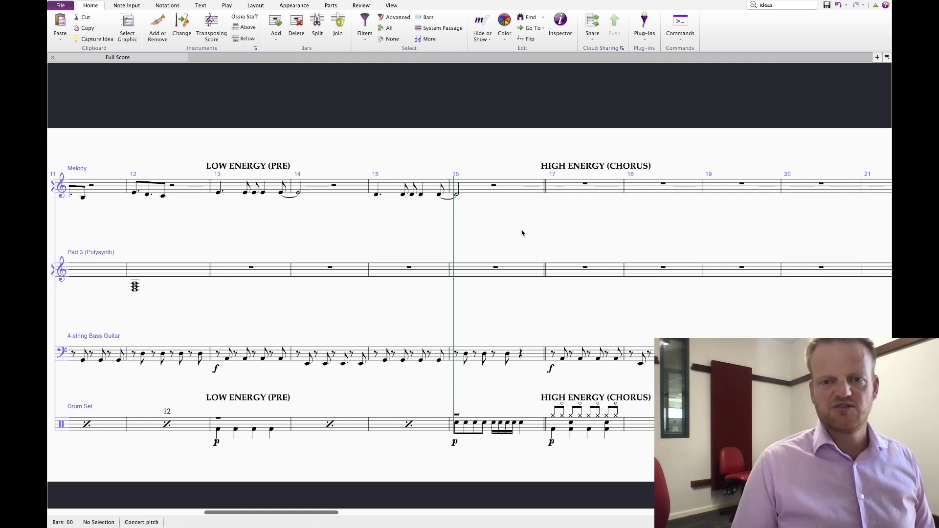
- Split the half rest in Melody bar 16 into quarter rests and enter a quarter-note A4 on beat 4
{"action": "left_click", "coordinate": [497, 190]}
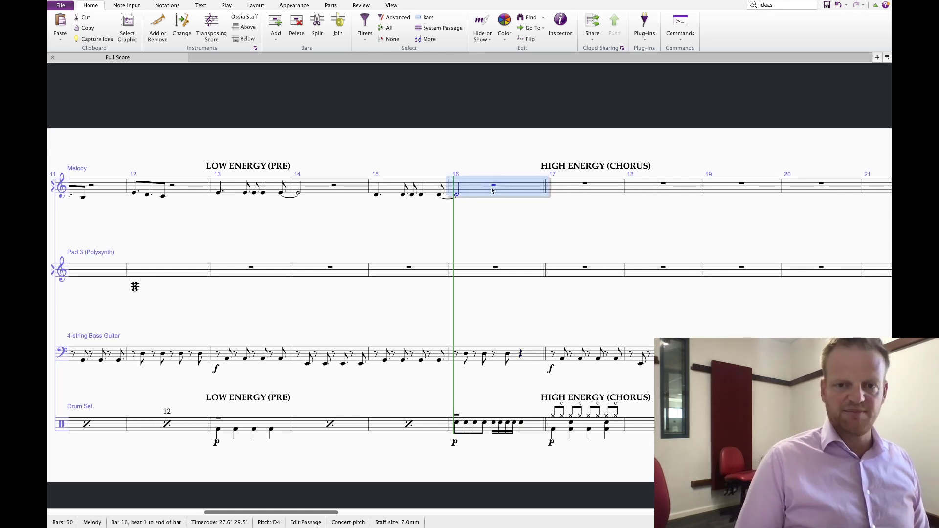
{"action": "left_click", "coordinate": [494, 188]}
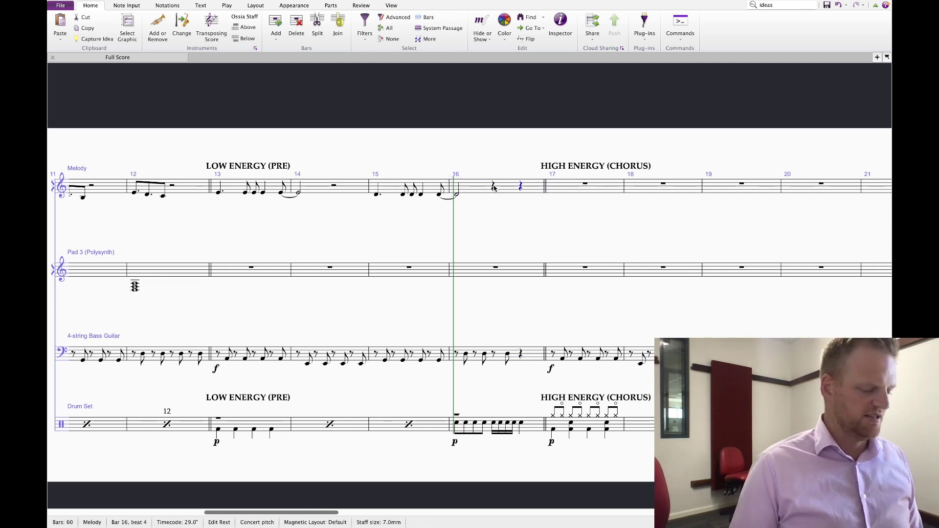
{"action": "key", "text": "c"}
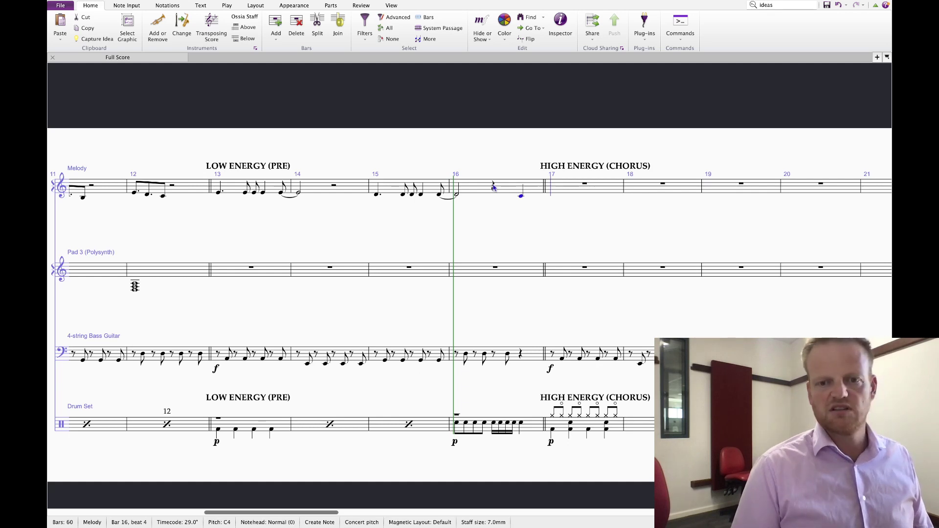
{"action": "key", "text": "Up"}
{"action": "key", "text": "Up"}
{"action": "key", "text": "Up"}
{"action": "key", "text": "Up"}
{"action": "key", "text": "Up"}
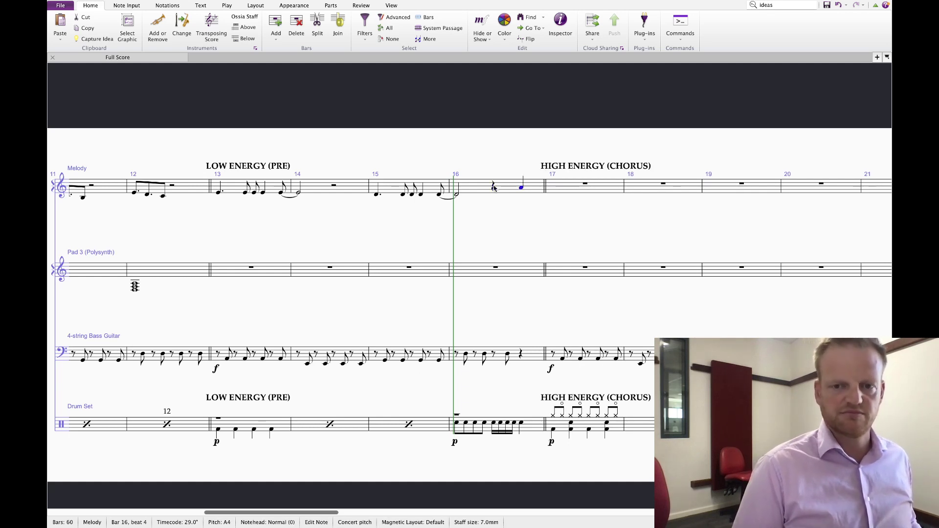
- Shorten the new A to an eighth note, add an eighth-note G after it, and enter a whole-note A in bar 17
{"action": "key", "text": "3"}
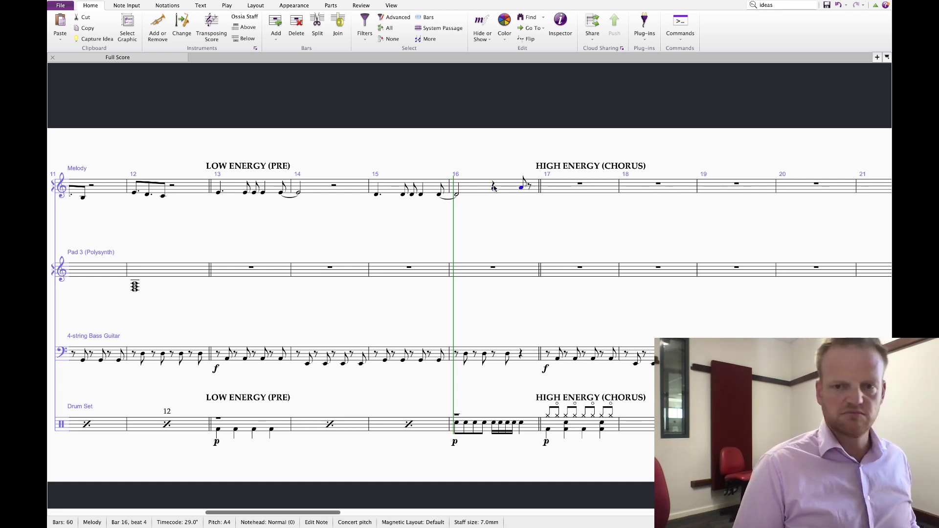
{"action": "key", "text": "g"}
{"action": "key", "text": "a"}
{"action": "key", "text": "5"}
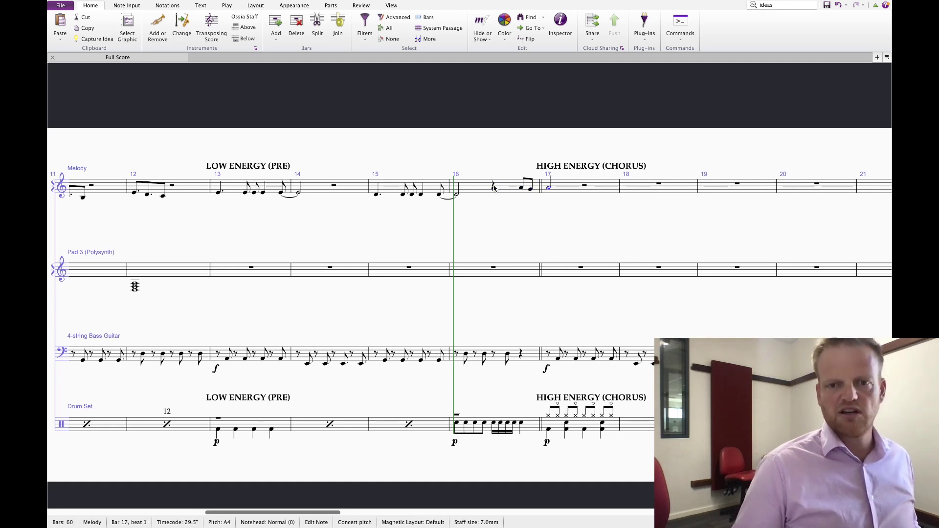
{"action": "key", "text": "6"}
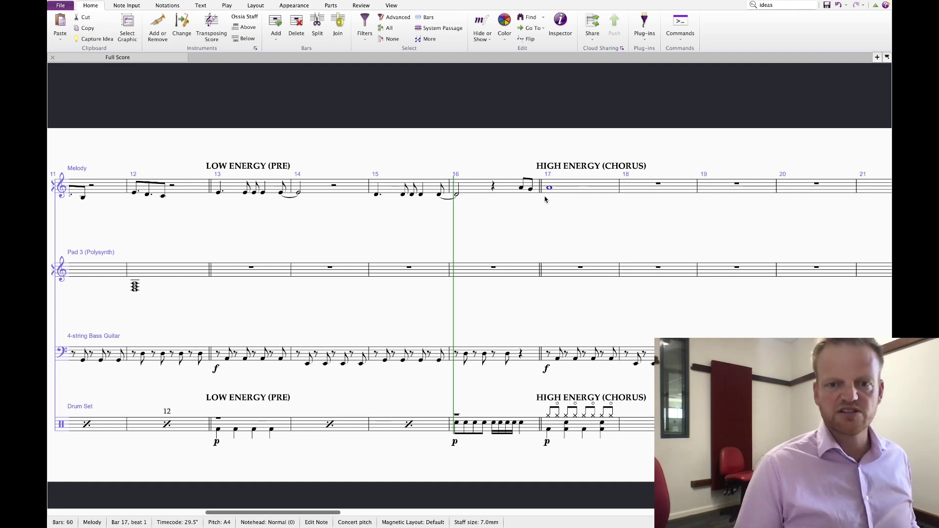
{"action": "key", "text": "Escape"}
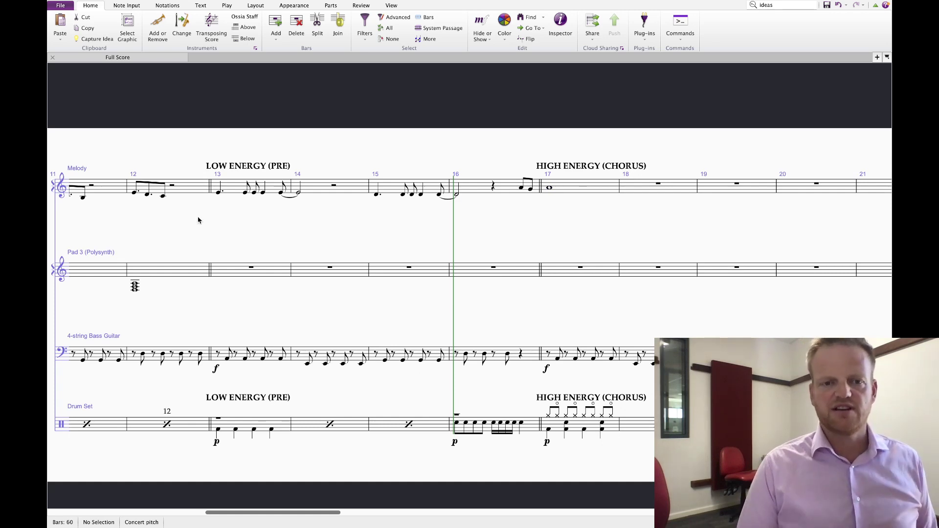
{"action": "left_click", "coordinate": [222, 193]}
{"action": "scroll", "coordinate": [292, 233], "scroll_direction": "left", "scroll_amount": 5}
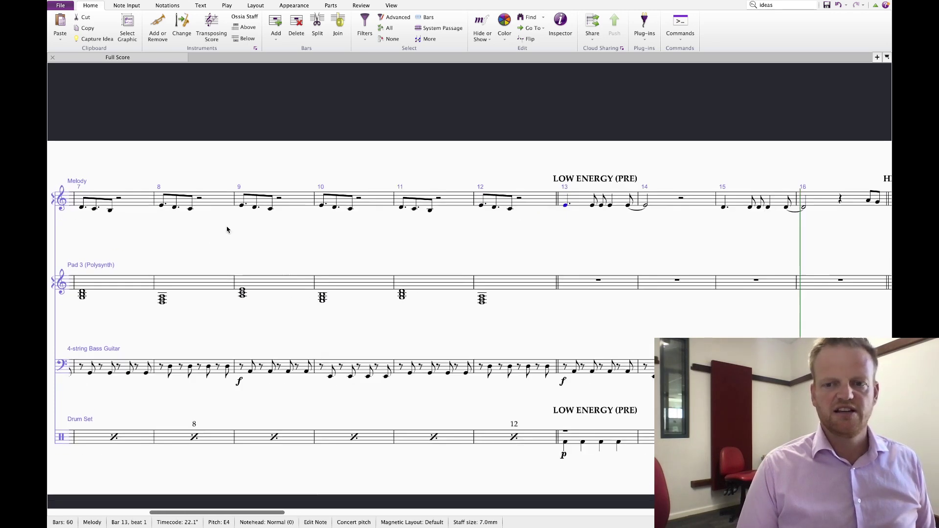
{"action": "left_click_drag", "start_coordinate": [620, 230], "coordinate": [306, 217]}
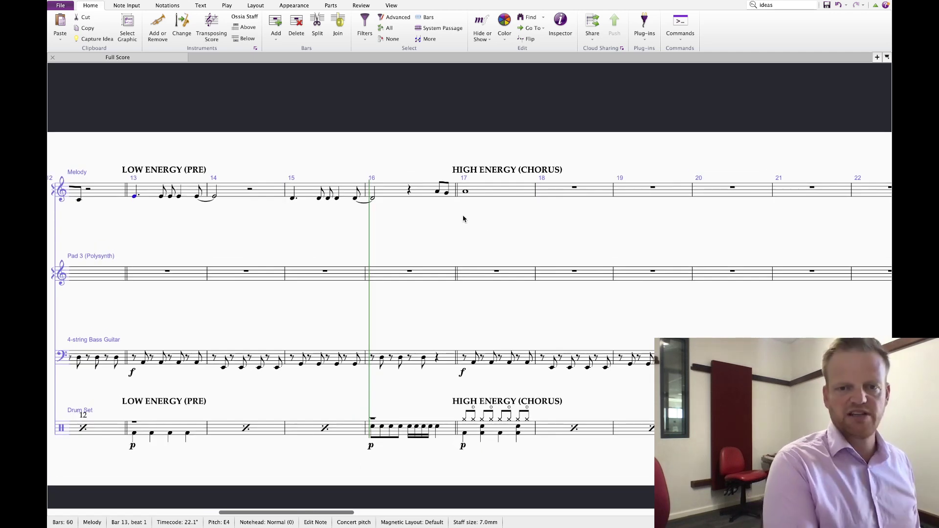
{"action": "key", "text": "g"}
{"action": "key", "text": "ctrl+z"}
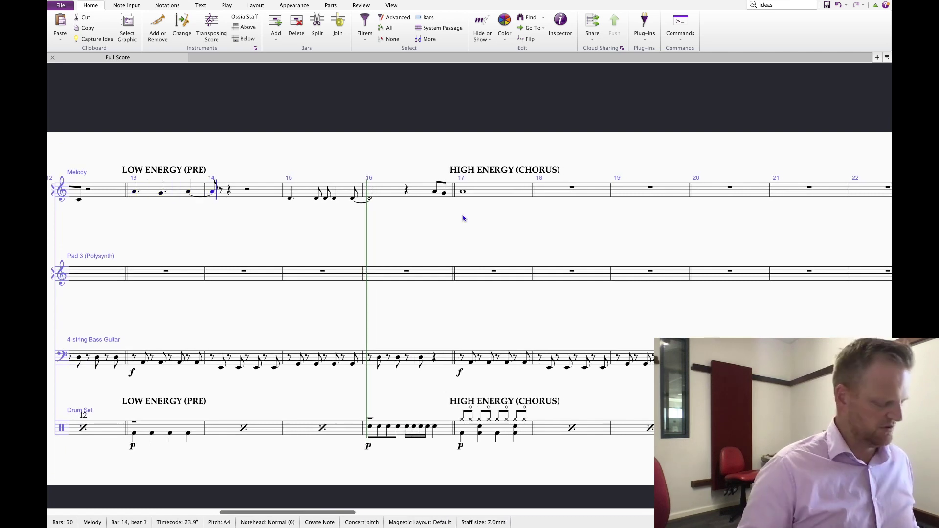
{"action": "key", "text": "Escape"}
{"action": "key", "text": "Escape"}
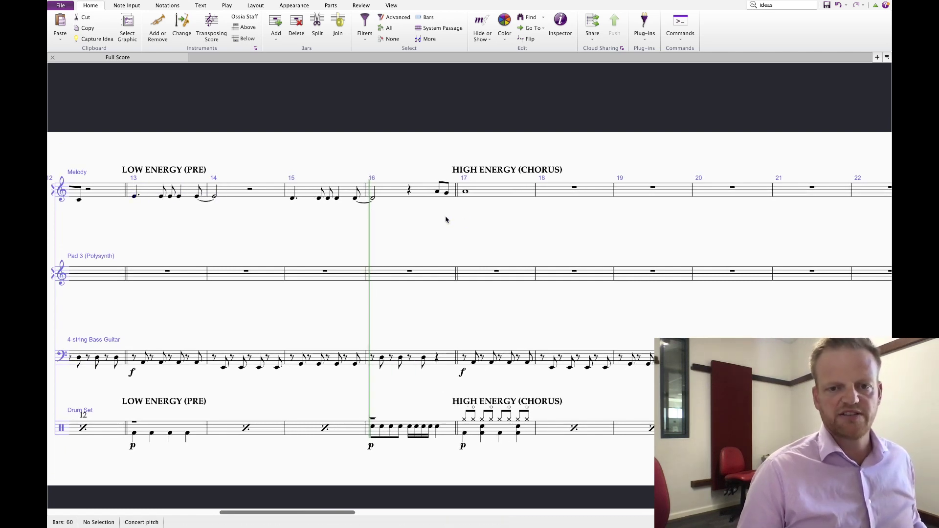
- Play the score from the start of bar 13 into the chorus, then stop playback and clear the selection
{"action": "left_click", "coordinate": [135, 196]}
{"action": "key", "text": "space"}
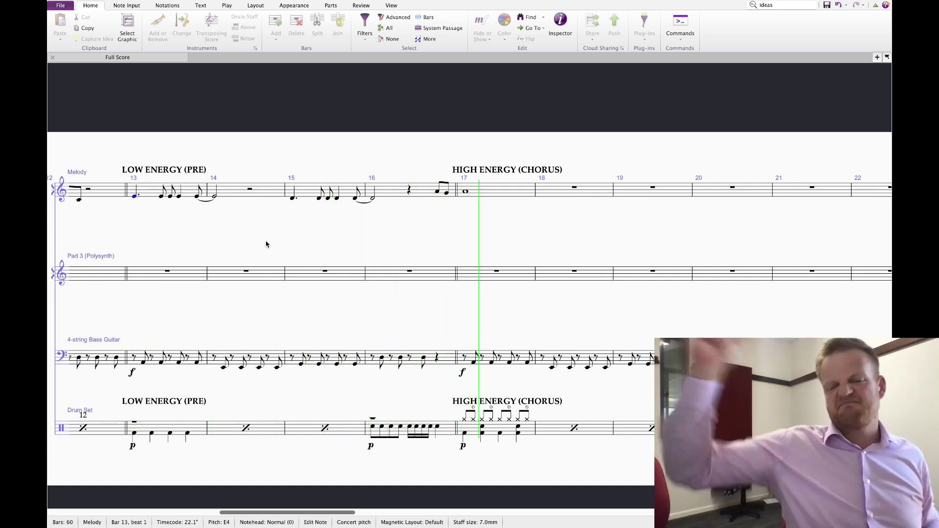
{"action": "key", "text": "Escape"}
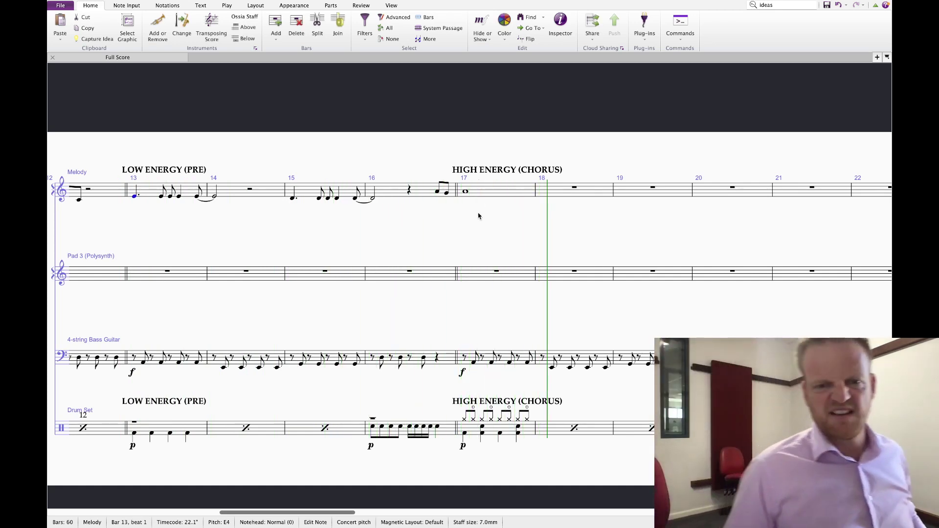
{"action": "key", "text": "Escape"}
- Make the A in Melody bar 17 a dotted half note and copy the pickup through that note to beat 4 of bar 17
{"action": "left_click", "coordinate": [465, 193]}
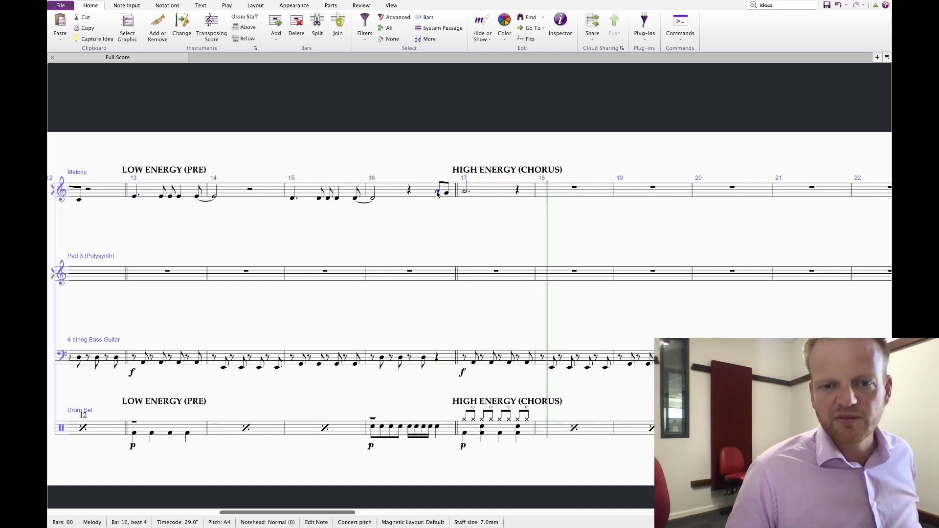
{"action": "left_click", "coordinate": [464, 195], "text": "shift"}
{"action": "left_click", "coordinate": [518, 191]}
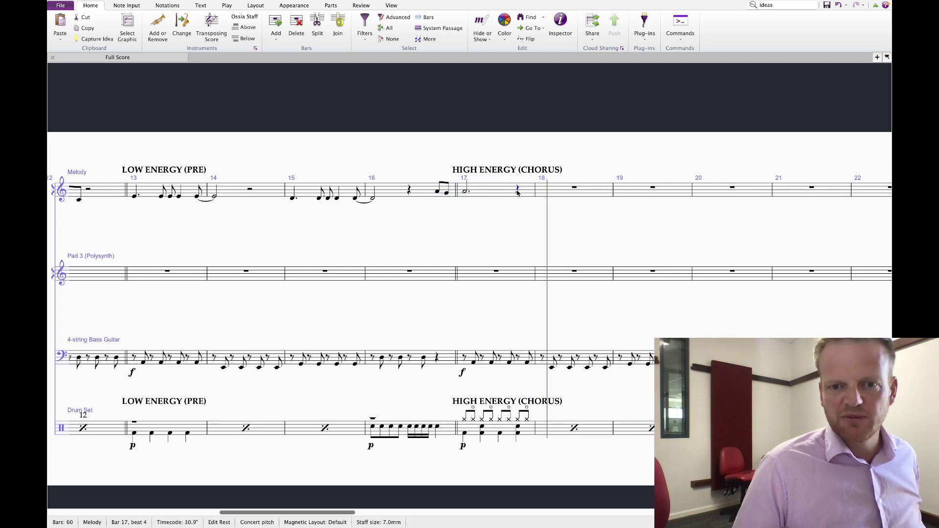
{"action": "key", "text": "super+v"}
{"action": "key", "text": "Escape"}
{"action": "left_click", "coordinate": [523, 195]}
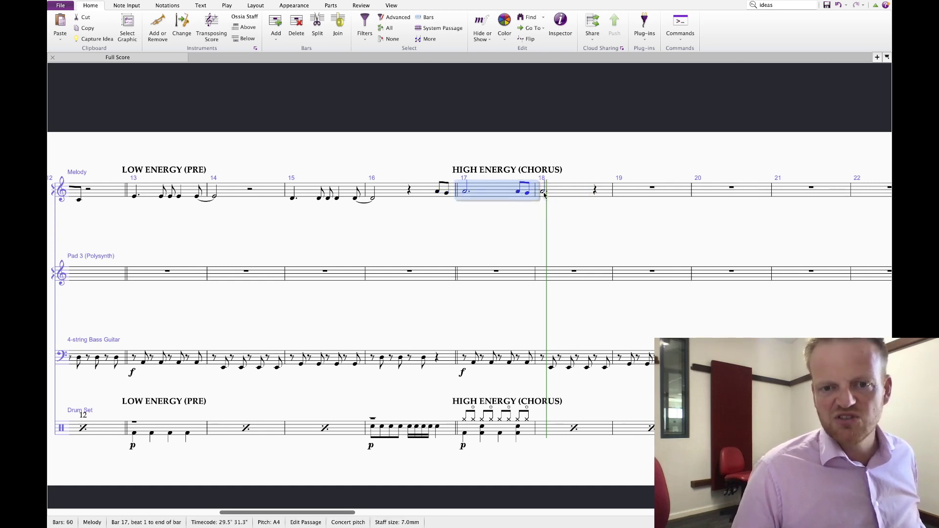
- Start Melody bar 18 with eighth notes A and B, followed by a dotted half-note A on beat 2
{"action": "left_click", "coordinate": [544, 193]}
{"action": "key", "text": "3"}
{"action": "key", "text": "r"}
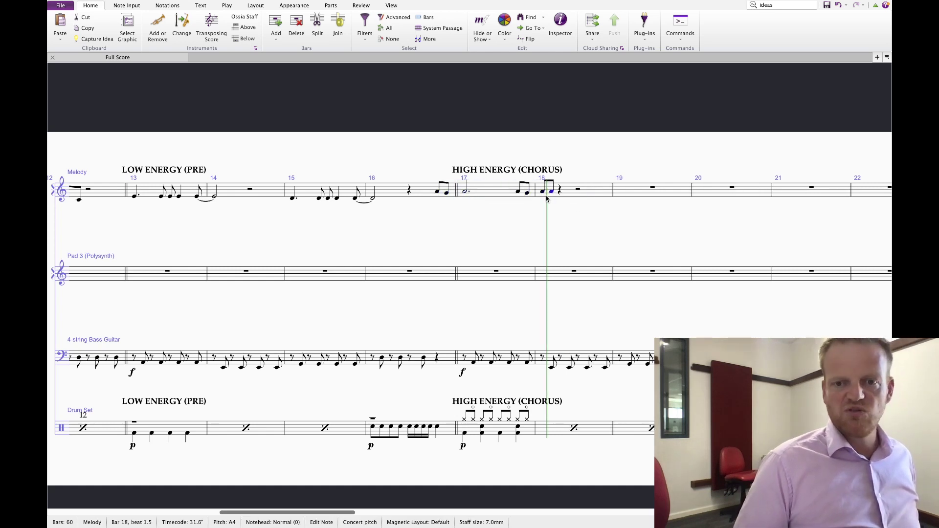
{"action": "key", "text": "r"}
{"action": "key", "text": "6"}
{"action": "key", "text": "period"}
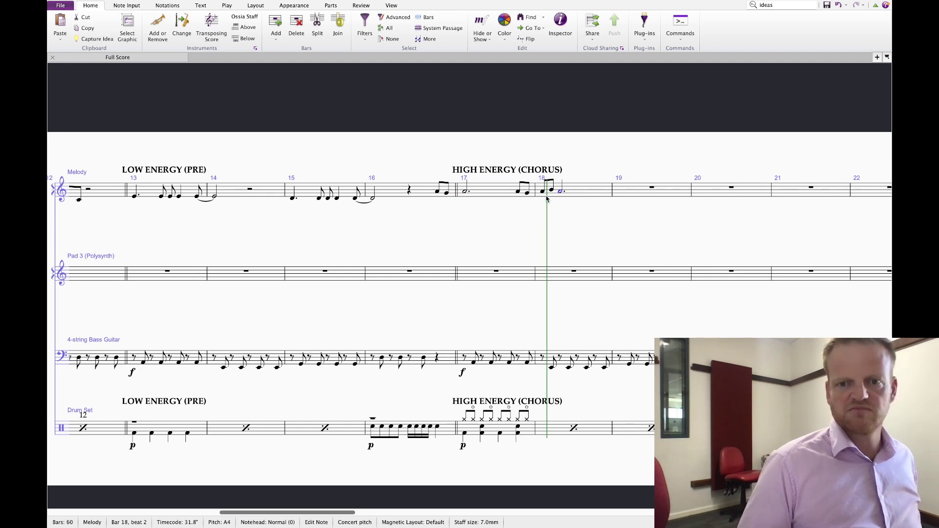
{"action": "key", "text": "Escape"}
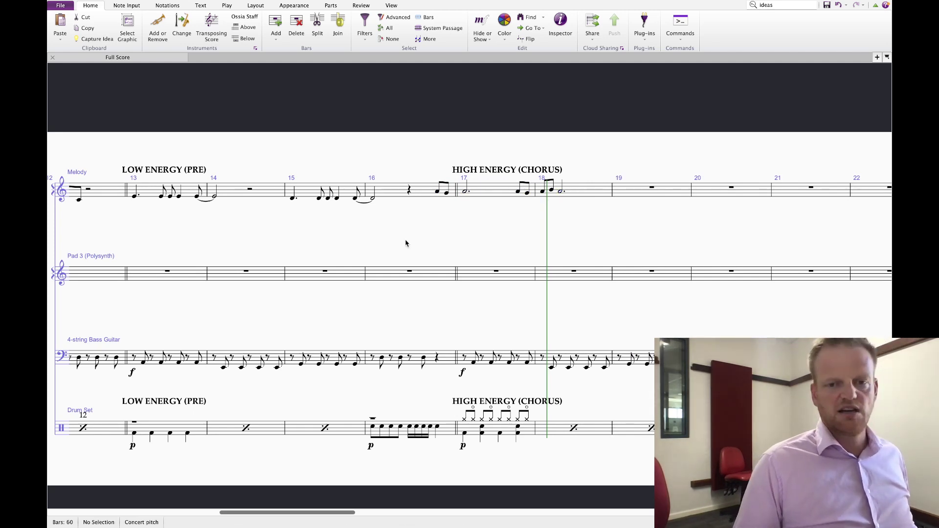
- Repeat the Pad 3 chords from bars 9–12 in chorus bars 17–20
{"action": "scroll", "coordinate": [406, 243], "scroll_direction": "left", "scroll_amount": 10}
{"action": "left_click", "coordinate": [606, 283]}
{"action": "left_click", "coordinate": [368, 286], "text": "shift"}
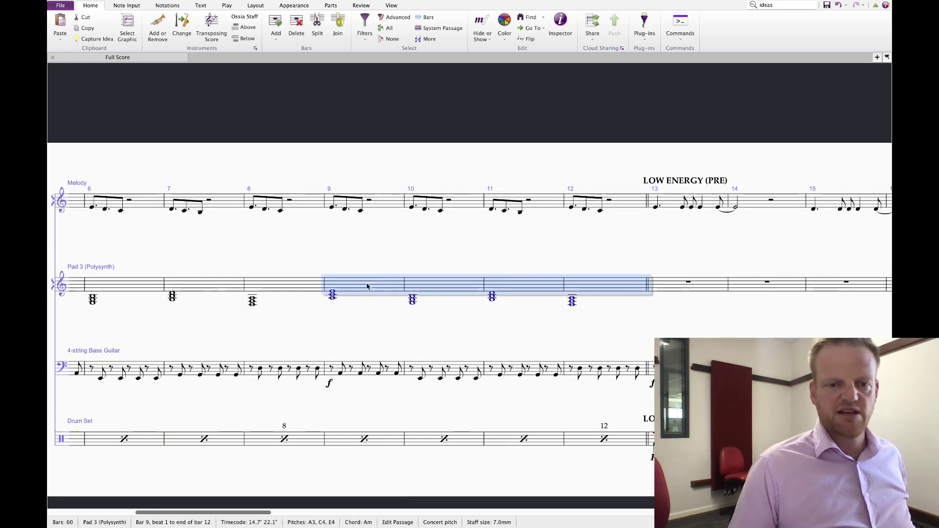
{"action": "scroll", "coordinate": [546, 314], "scroll_direction": "right", "scroll_amount": 10}
{"action": "left_click", "coordinate": [550, 274]}
{"action": "key", "text": "ctrl+shift+Right"}
{"action": "key", "text": "ctrl+shift+Right"}
{"action": "key", "text": "ctrl+shift+Right"}
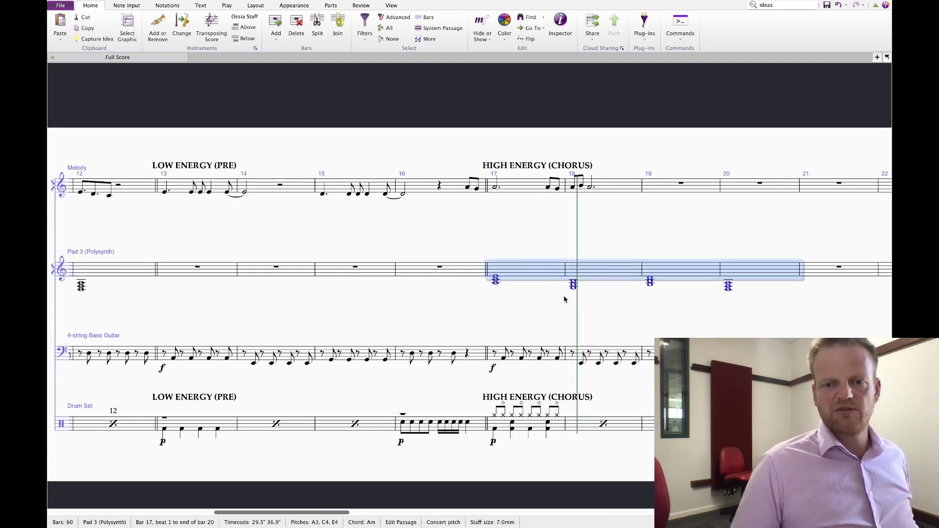
- Raise the Pad 3 chords in bars 17–20 by an octave and drop the bar 17 chord back down an octave
{"action": "key", "text": "ctrl+Up"}
{"action": "key", "text": "Escape"}
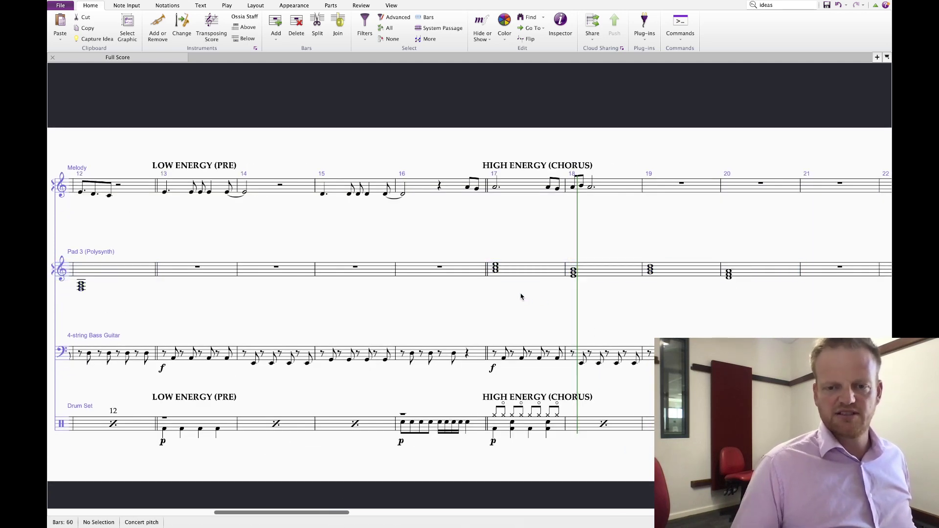
{"action": "left_click", "coordinate": [495, 270]}
{"action": "key", "text": "ctrl+Down"}
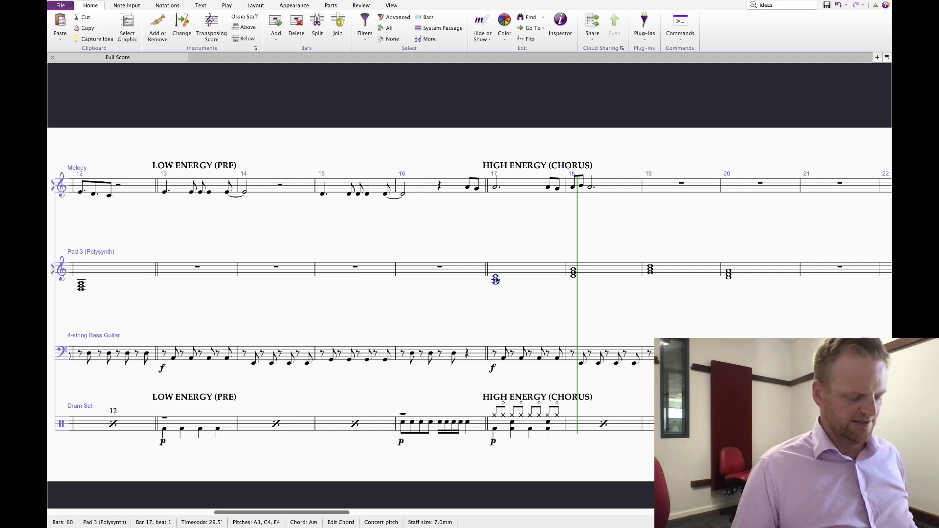
- Play the chorus from bar 17 and lower the dotted half note in Melody bar 18 to G
{"action": "key", "text": "p"}
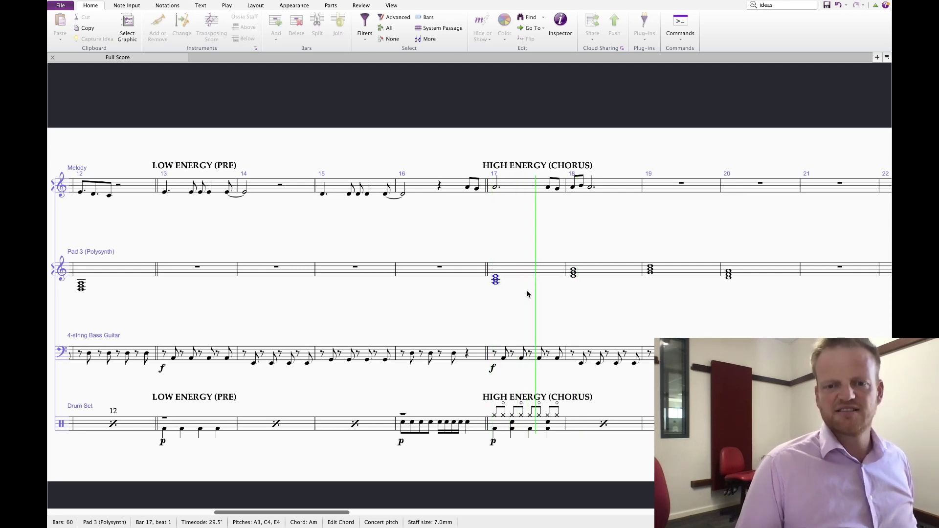
{"action": "left_click", "coordinate": [597, 220]}
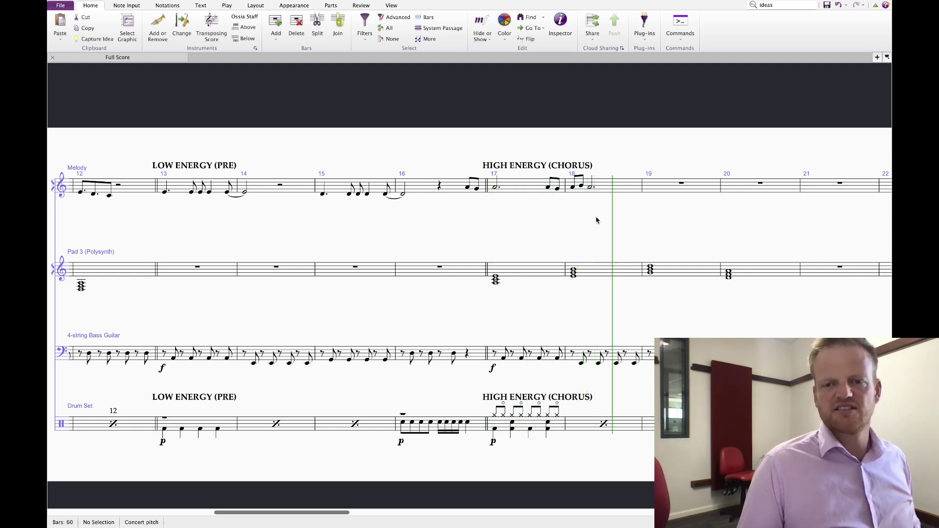
{"action": "left_click", "coordinate": [591, 187]}
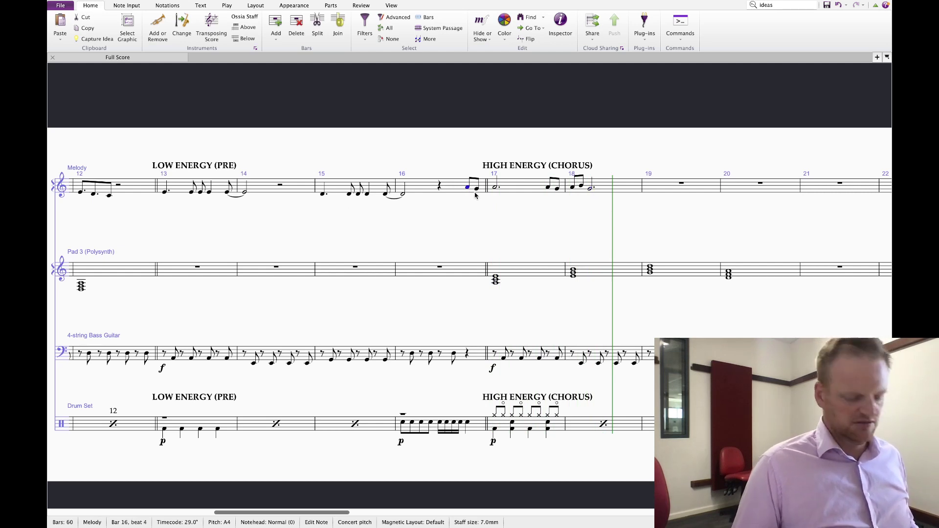
- Play the score from the Melody pickup on beat 4 of bar 16 through the chorus, and stop playback
{"action": "key", "text": "p"}
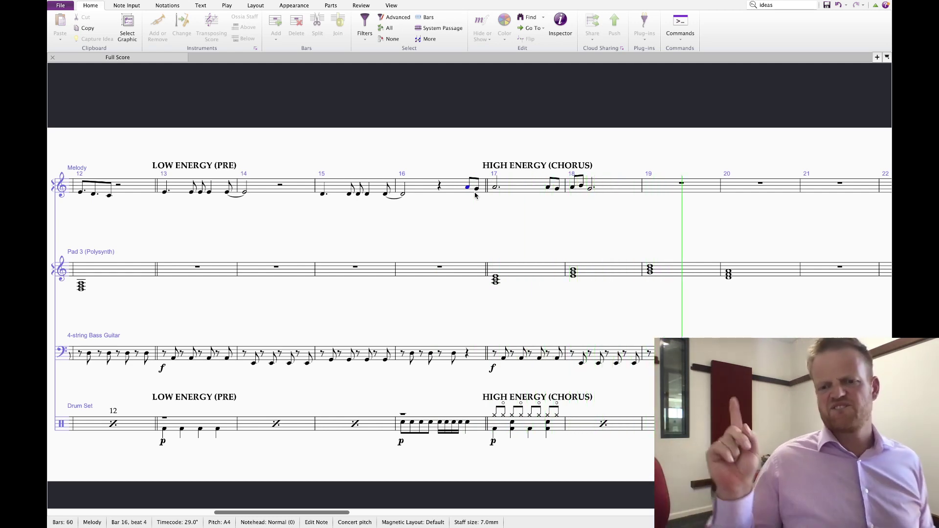
{"action": "left_click", "coordinate": [576, 224]}
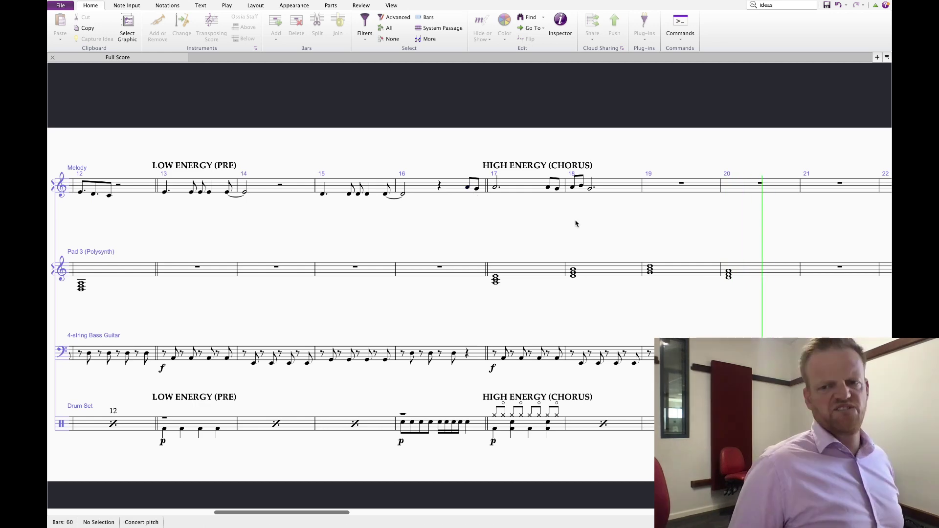
{"action": "key", "text": "space"}
- Copy the Melody figure from bar 12 into bar 20
{"action": "scroll", "coordinate": [572, 218], "scroll_direction": "left", "scroll_amount": 5}
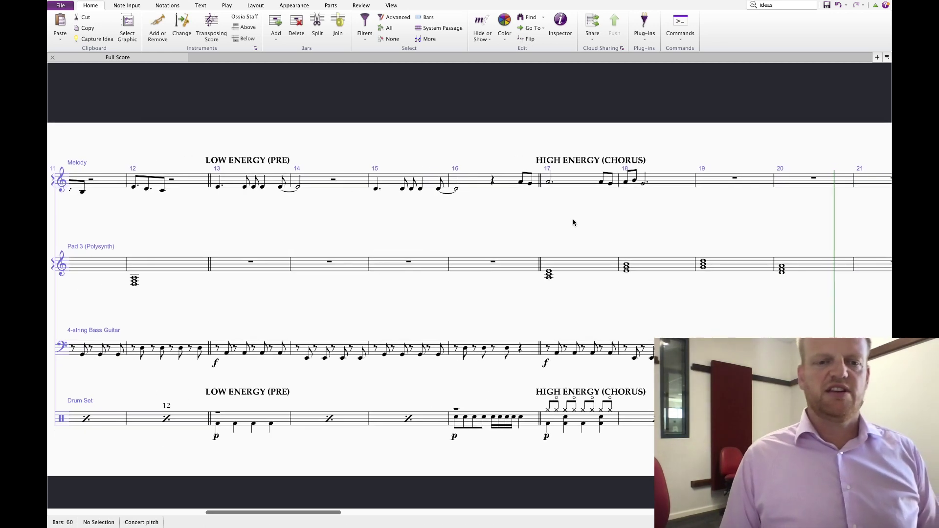
{"action": "left_click", "coordinate": [283, 185]}
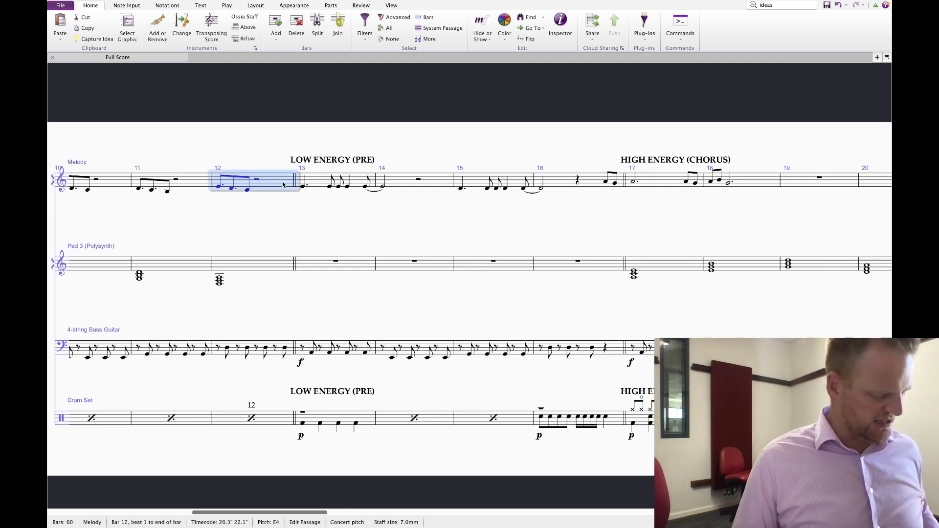
{"action": "scroll", "coordinate": [553, 216], "scroll_direction": "right", "scroll_amount": 5}
{"action": "left_click", "coordinate": [536, 179], "text": "alt"}
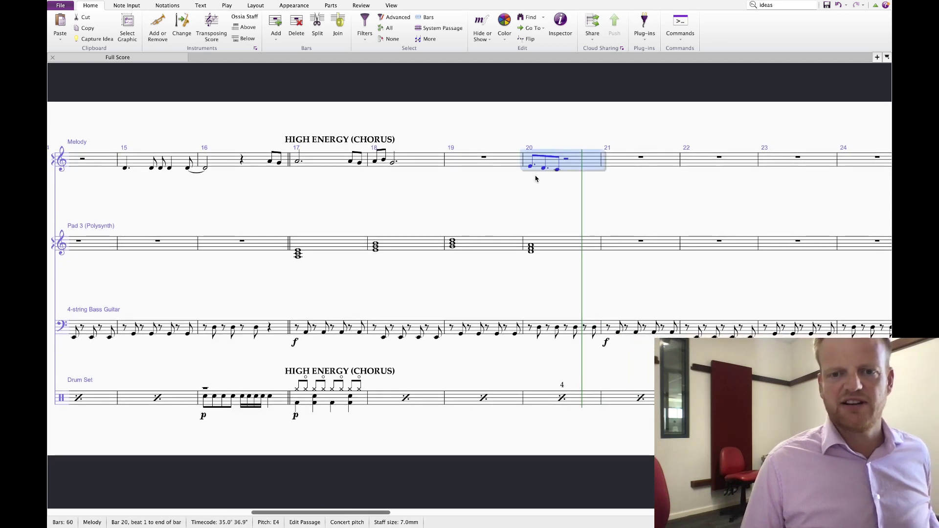
{"action": "key", "text": "Escape"}
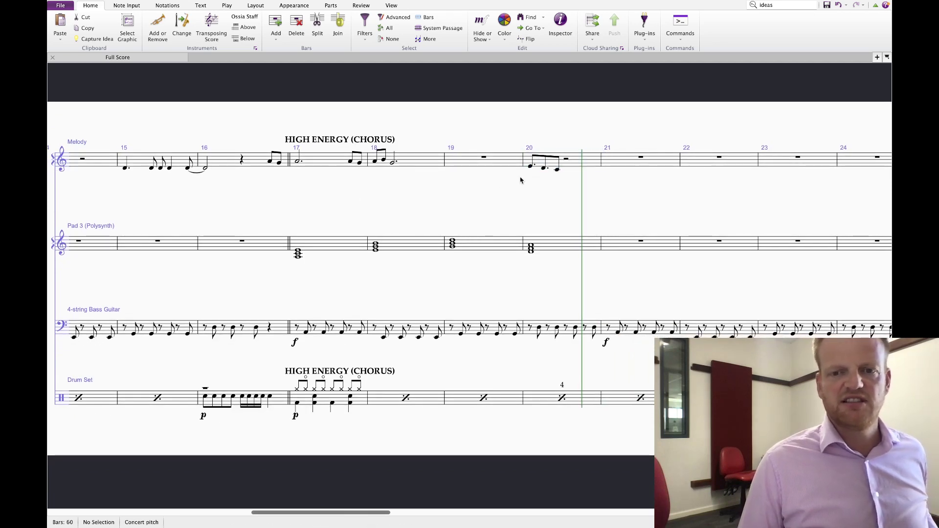
- Raise the whole Melody figure in bar 20 stepwise so that it runs C5, B4, A4
{"action": "left_click", "coordinate": [536, 165]}
{"action": "left_click", "coordinate": [541, 168]}
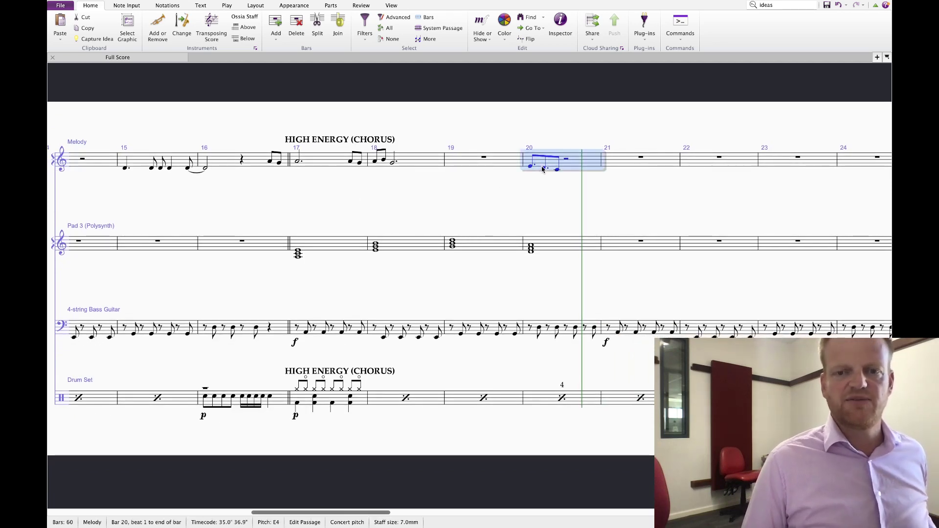
{"action": "key", "text": "Up"}
{"action": "key", "text": "Up"}
{"action": "key", "text": "Up"}
{"action": "key", "text": "Up"}
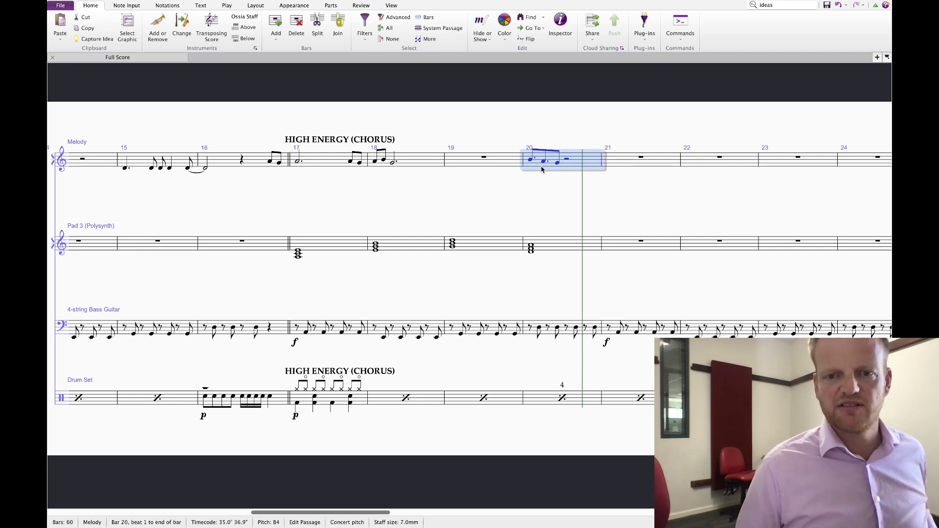
{"action": "left_click", "coordinate": [542, 162]}
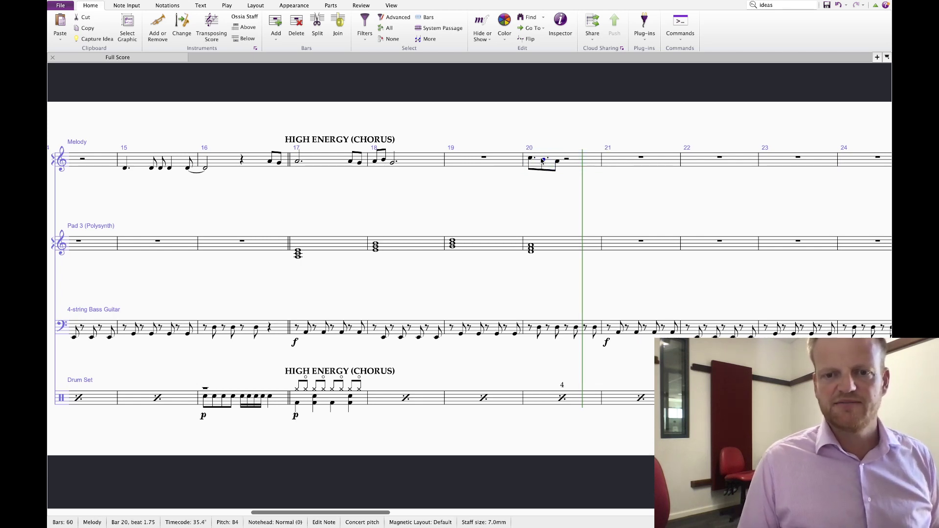
- Split the rest in Melody bar 19 into a half rest and two quarter rests
{"action": "left_click", "coordinate": [500, 157]}
{"action": "key", "text": "KP_5"}
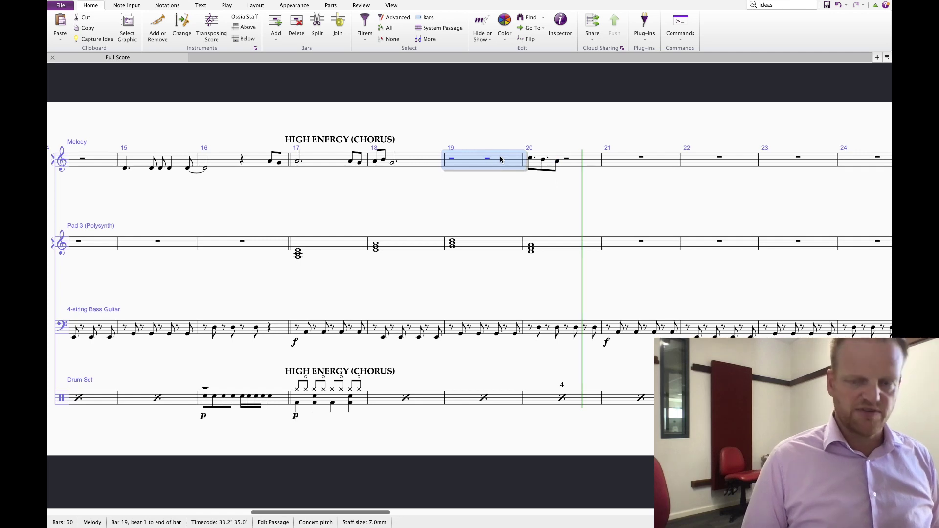
{"action": "key", "text": "Left"}
{"action": "key", "text": "Right"}
{"action": "key", "text": "Right"}
{"action": "key", "text": "KP_4"}
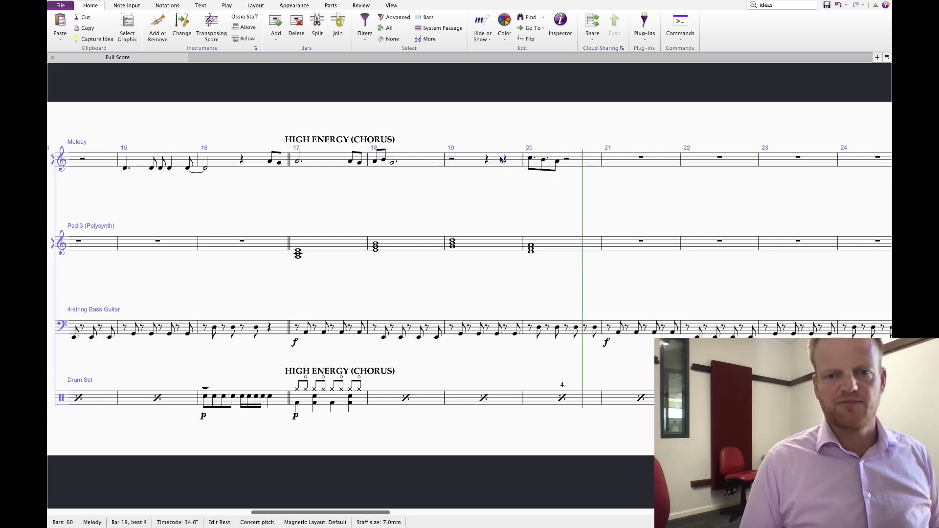
- Enter eighth notes A and G on beat 4 of Melody bar 19
{"action": "key", "text": "KP_3"}
{"action": "key", "text": "a"}
{"action": "key", "text": "g"}
{"action": "key", "text": "Right"}
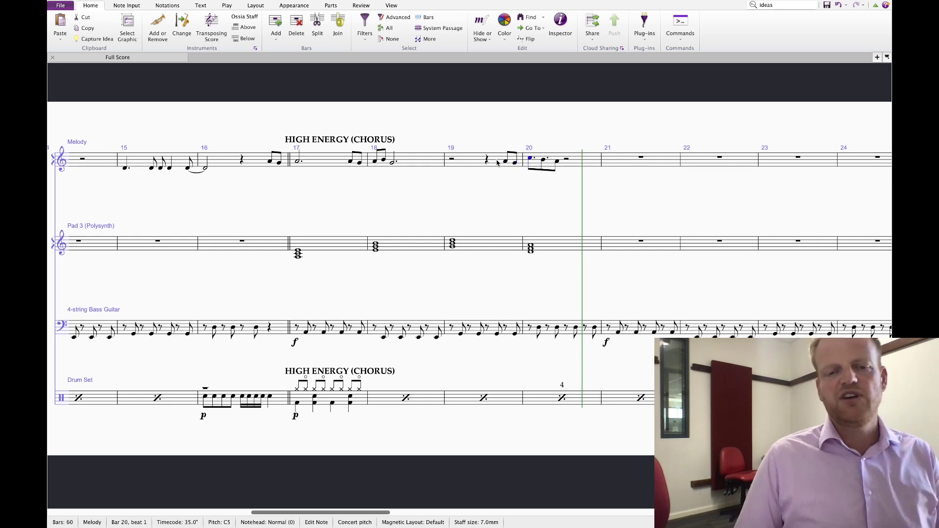
- Compare the A's in Melody bars 20 and 17, and play the chorus from the bar 16 pickup to bar 21
{"action": "left_click", "coordinate": [557, 163]}
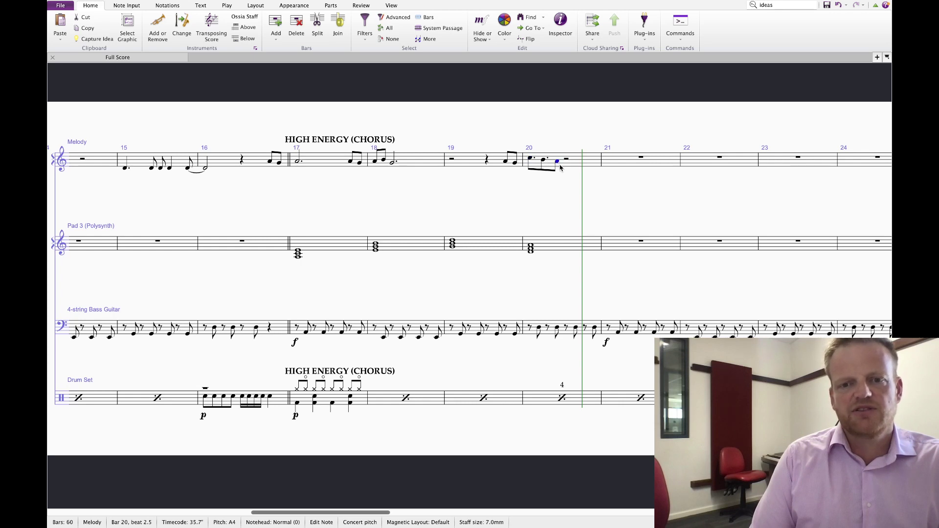
{"action": "left_click", "coordinate": [296, 163]}
{"action": "left_click", "coordinate": [557, 163]}
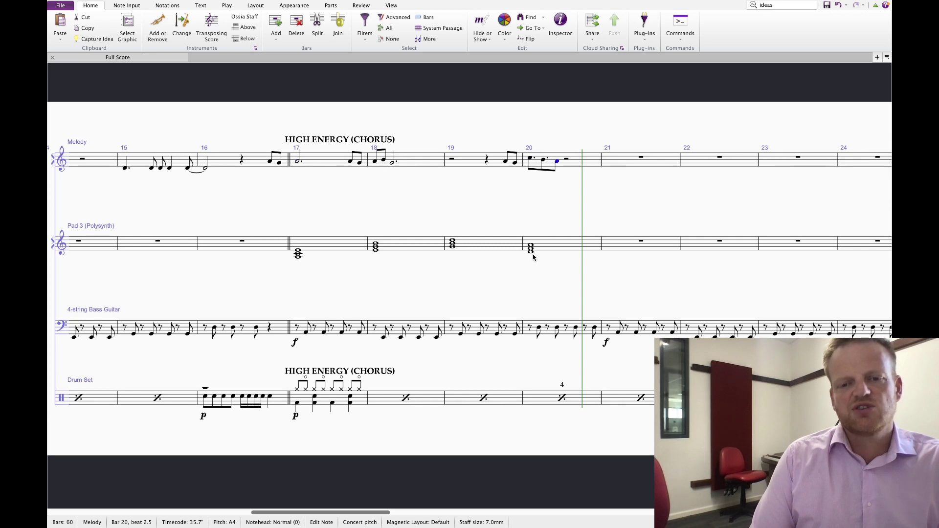
{"action": "left_click", "coordinate": [270, 162]}
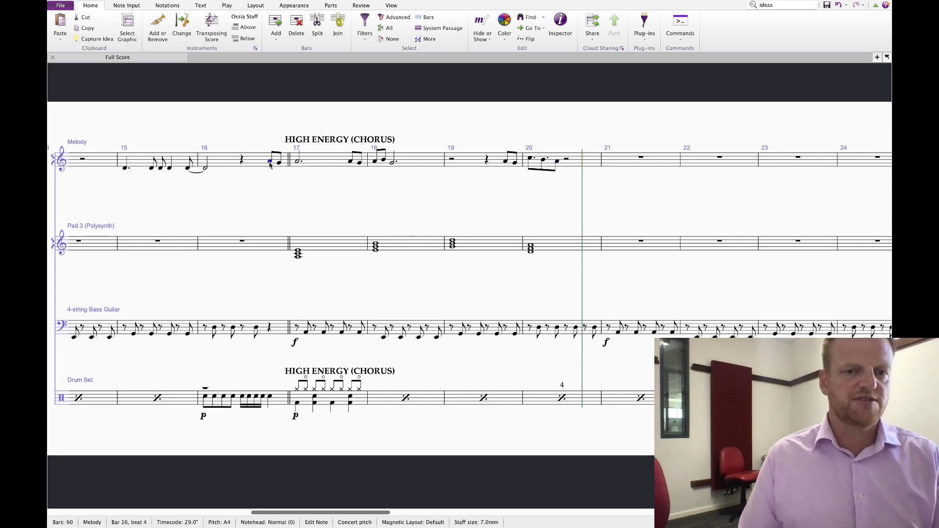
{"action": "key", "text": "space"}
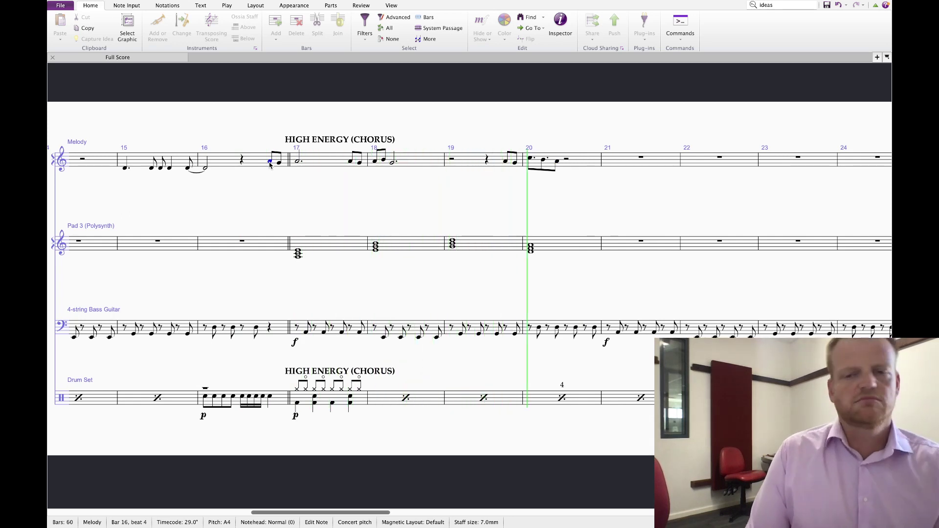
{"action": "key", "text": "space"}
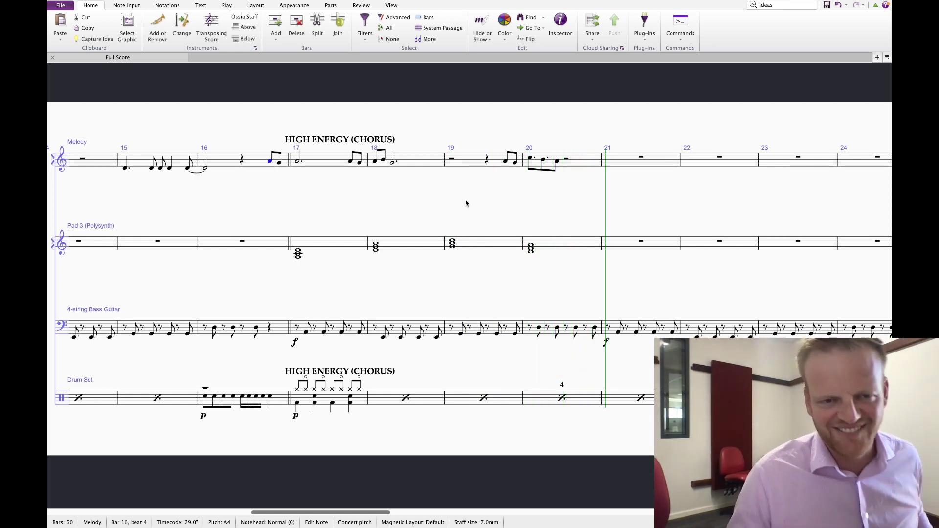
- Repeat the Melody passage from beat 3 of bar 16 through the A in bar 20 directly after itself
{"action": "key", "text": "Escape"}
{"action": "left_click", "coordinate": [270, 162]}
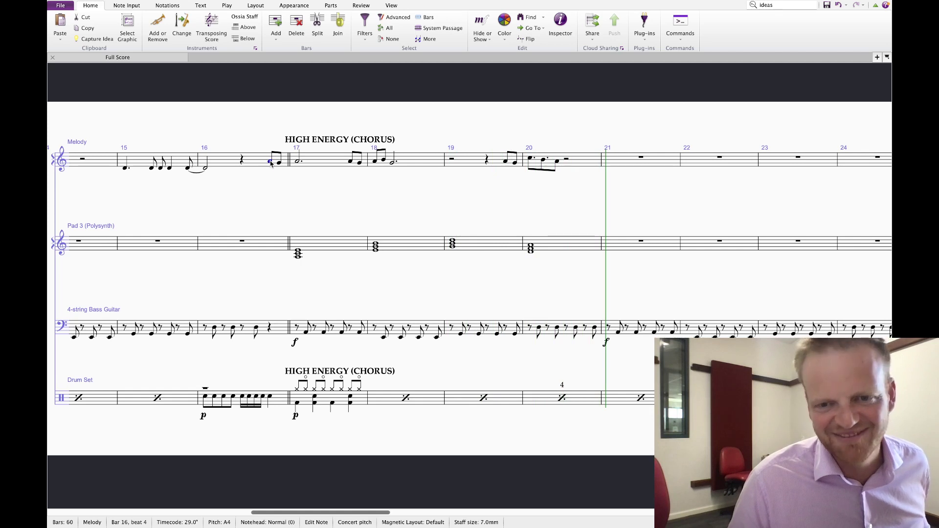
{"action": "left_click", "coordinate": [243, 165]}
{"action": "left_click", "coordinate": [557, 165], "text": "shift"}
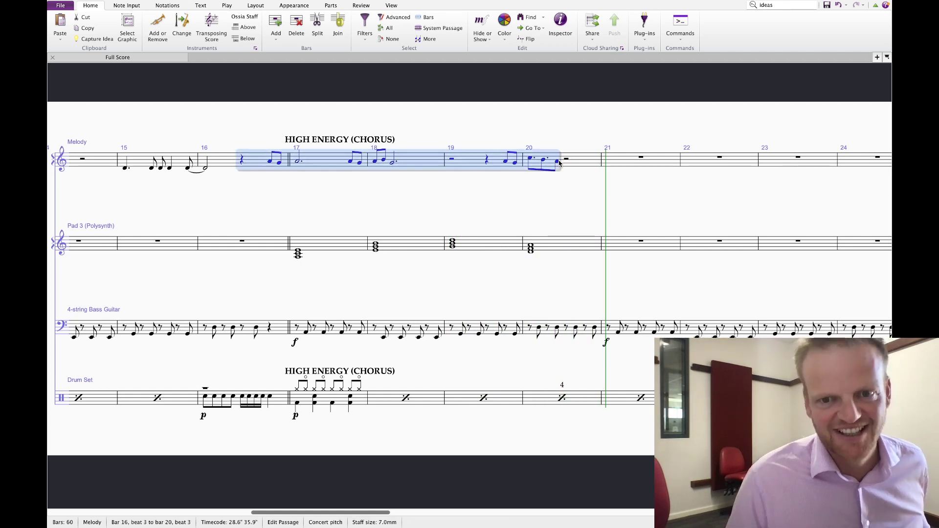
{"action": "key", "text": "r"}
- Repeat the Pad 3 chords of bars 17–20 in bars 21–24 and clear the selection
{"action": "left_click", "coordinate": [521, 248]}
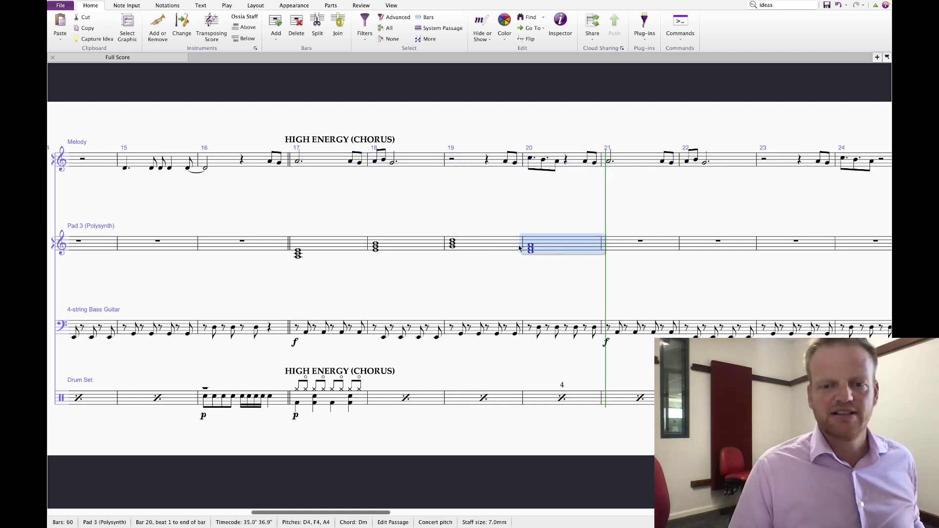
{"action": "key", "text": "Escape"}
{"action": "left_click", "coordinate": [318, 248]}
{"action": "left_click", "coordinate": [538, 249], "text": "shift"}
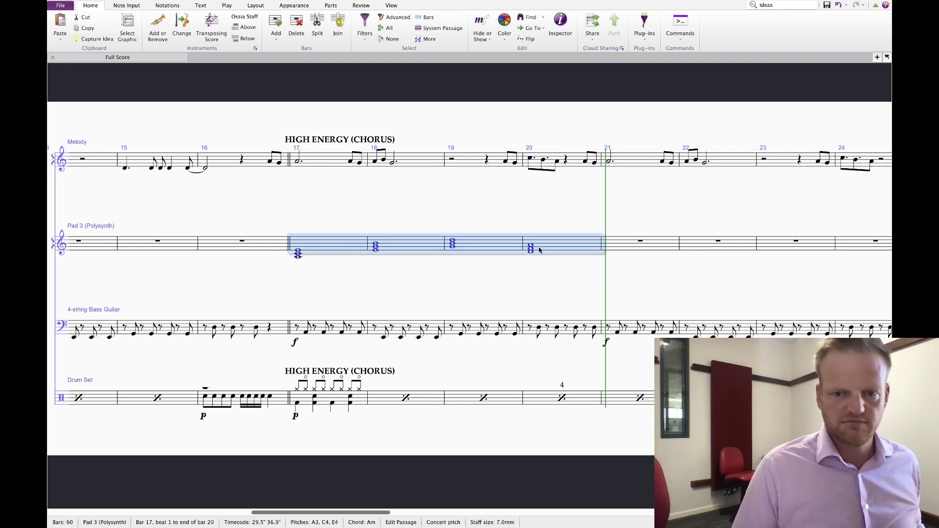
{"action": "key", "text": "r"}
{"action": "scroll", "coordinate": [547, 265], "scroll_direction": "right", "scroll_amount": 5}
{"action": "scroll", "coordinate": [581, 269], "scroll_direction": "left", "scroll_amount": 3}
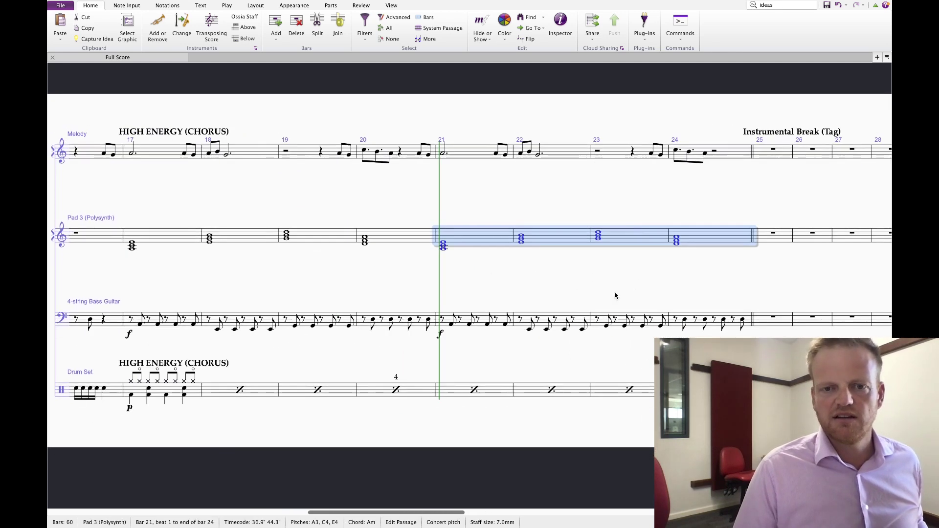
{"action": "key", "text": "Escape"}
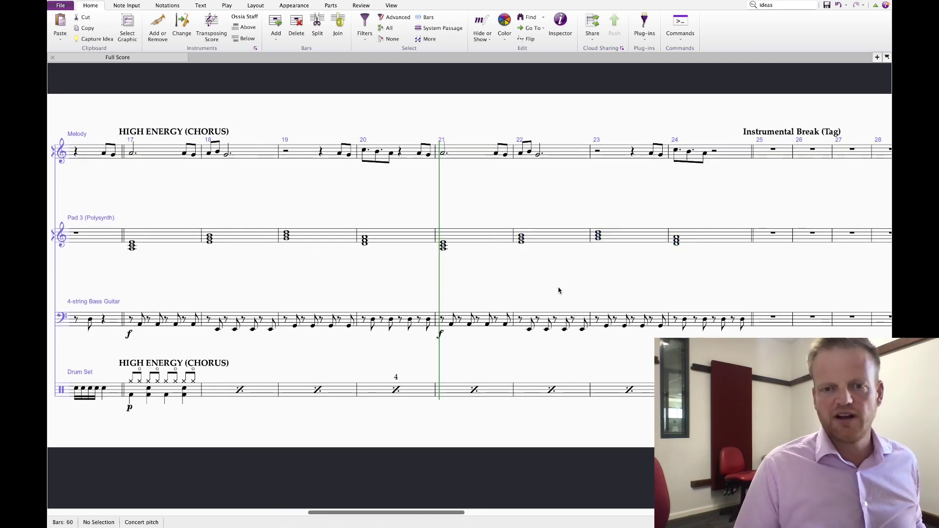
- Move the "Instrumental Break (Tag)" text at bar 25 slightly higher above the Melody staff
{"action": "left_click_drag", "start_coordinate": [557, 290], "coordinate": [288, 304]}
{"action": "left_click_drag", "start_coordinate": [568, 151], "coordinate": [567, 139]}
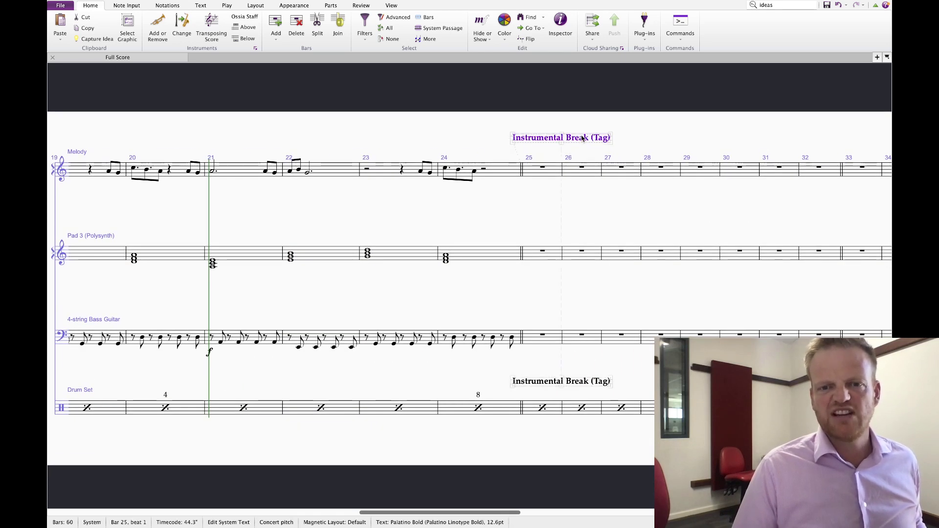
{"action": "left_click_drag", "start_coordinate": [604, 199], "coordinate": [557, 205]}
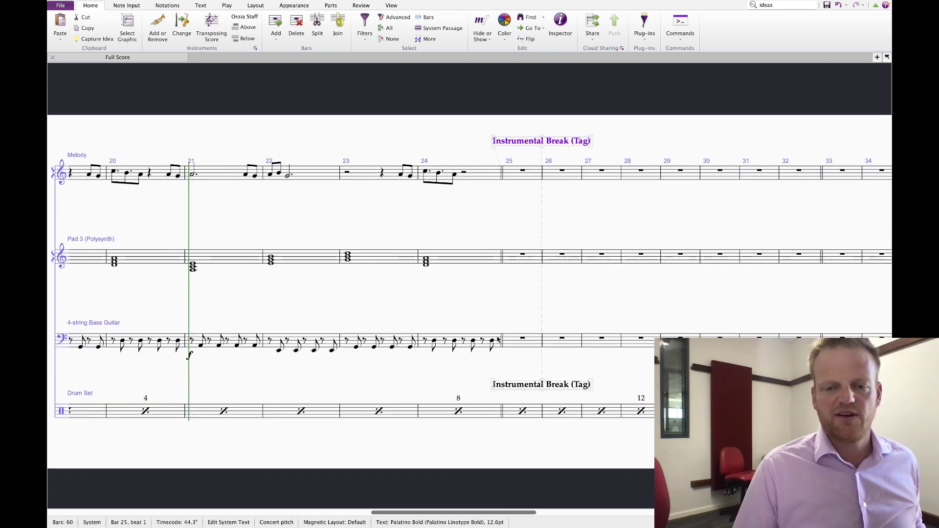
- Repeat the bass guitar passage of bars 21–24 twice to fill bars 25–32, and clear the selection
{"action": "left_click", "coordinate": [419, 344]}
{"action": "scroll", "coordinate": [419, 343], "scroll_direction": "left", "scroll_amount": 2}
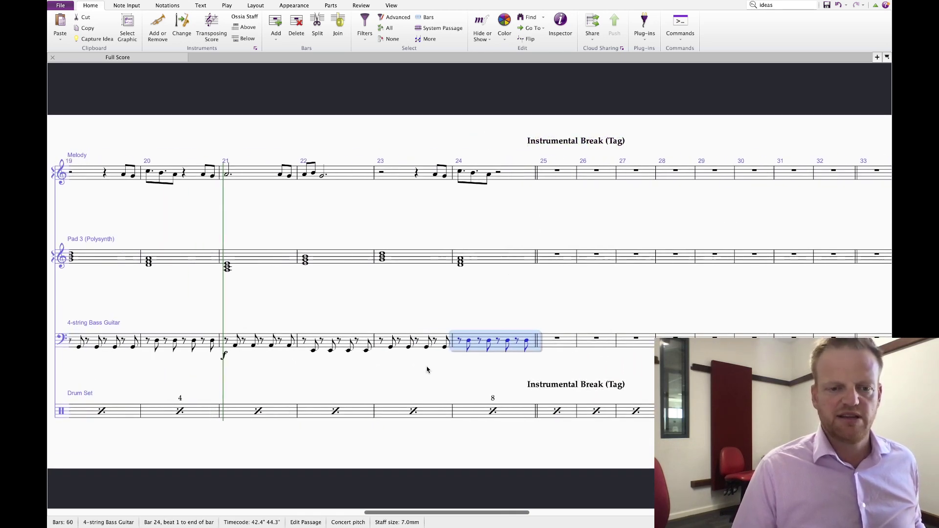
{"action": "left_click", "coordinate": [253, 345], "text": "shift"}
{"action": "key", "text": "r"}
{"action": "key", "text": "r"}
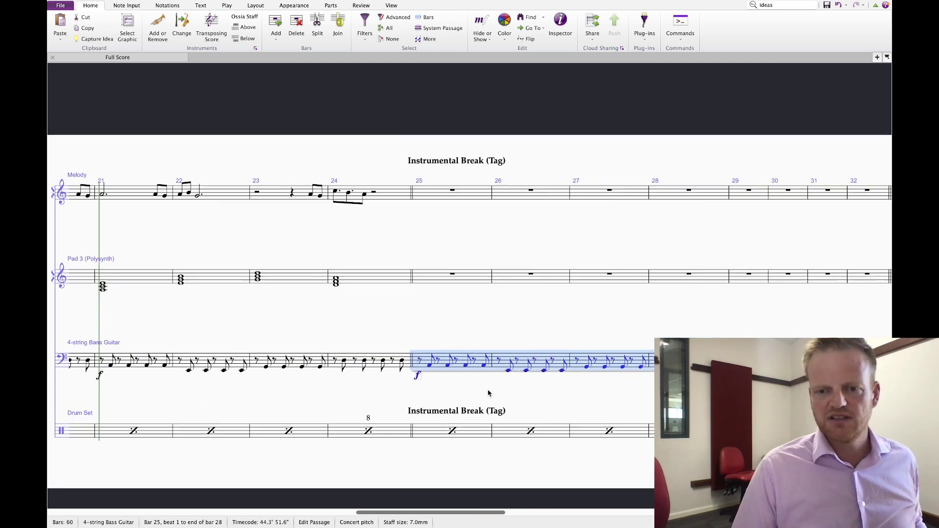
{"action": "key", "text": "Escape"}
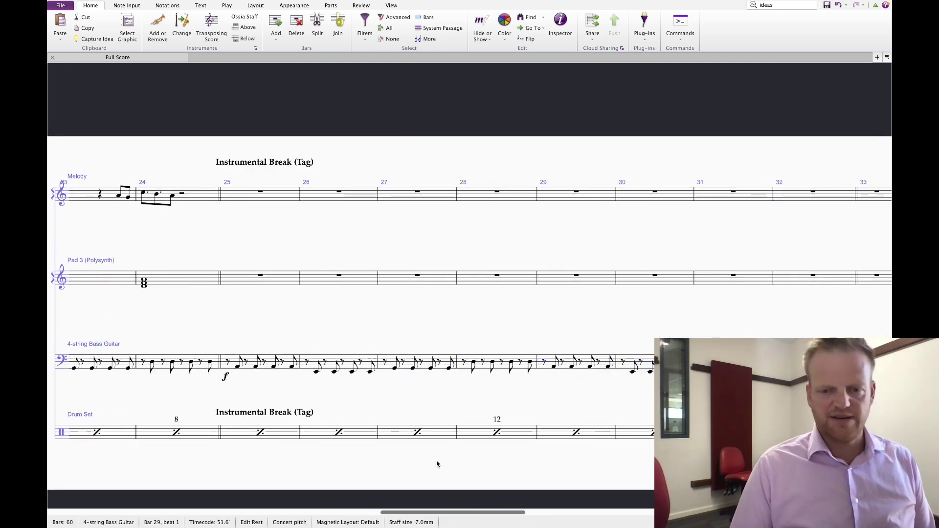
- Delete the forte marking below the bass guitar staff at bar 21
{"action": "left_click_drag", "start_coordinate": [472, 512], "coordinate": [383, 510]}
{"action": "left_click", "coordinate": [321, 377]}
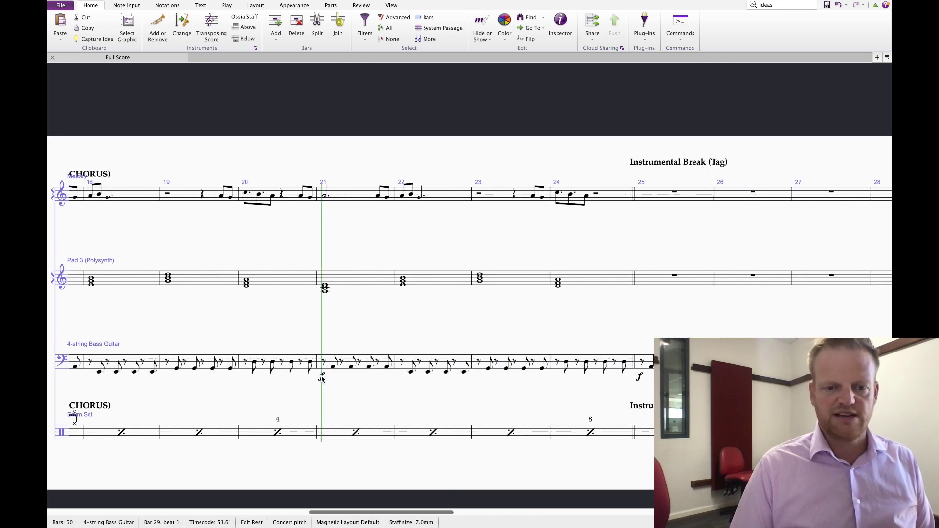
{"action": "key", "text": "Delete"}
{"action": "scroll", "coordinate": [601, 331], "scroll_direction": "right", "scroll_amount": 5}
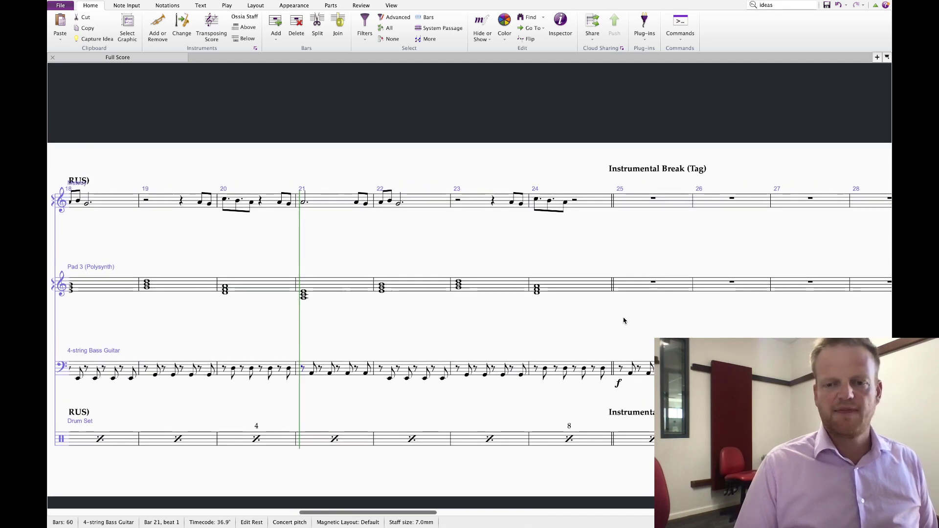
{"action": "key", "text": "Escape"}
- Copy the Melody motif of bar 24 into Pad 3 bar 25 and transpose it up an octave
{"action": "left_click", "coordinate": [570, 294]}
{"action": "left_click", "coordinate": [528, 204]}
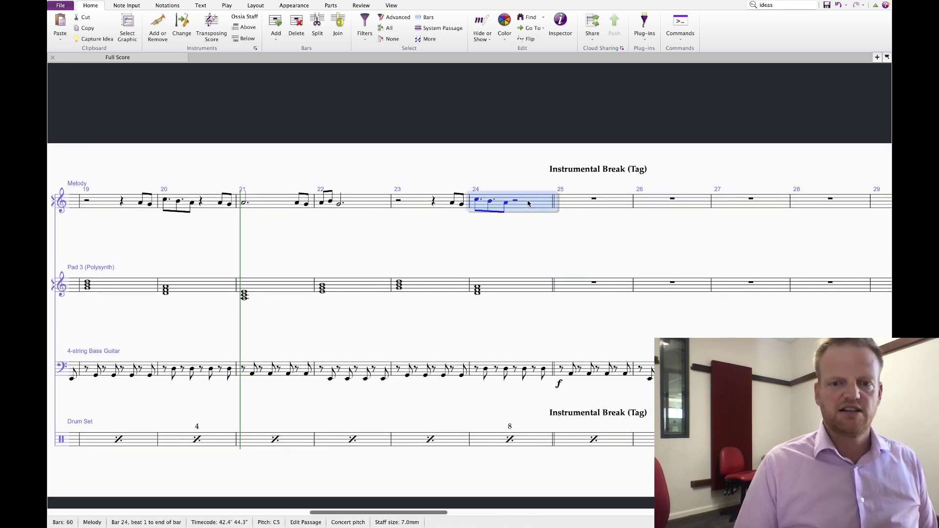
{"action": "left_click", "coordinate": [575, 288]}
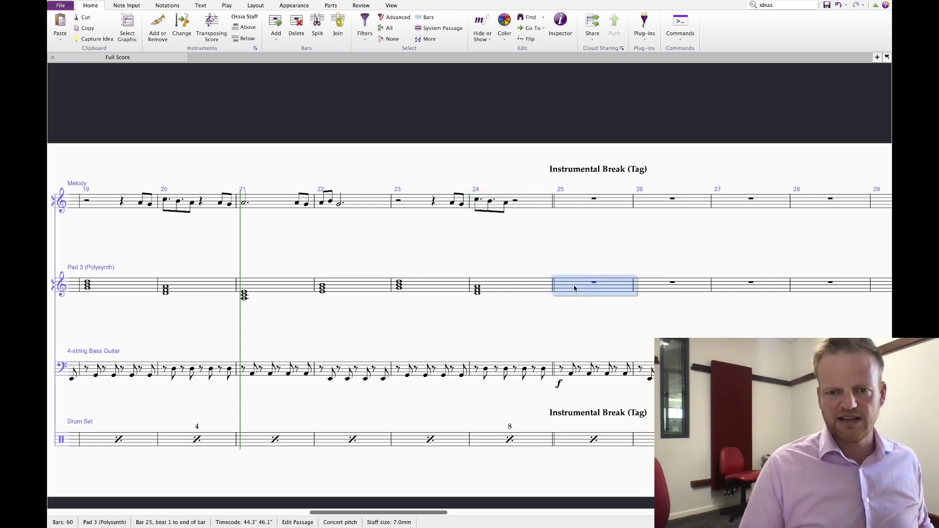
{"action": "key", "text": "ctrl+v"}
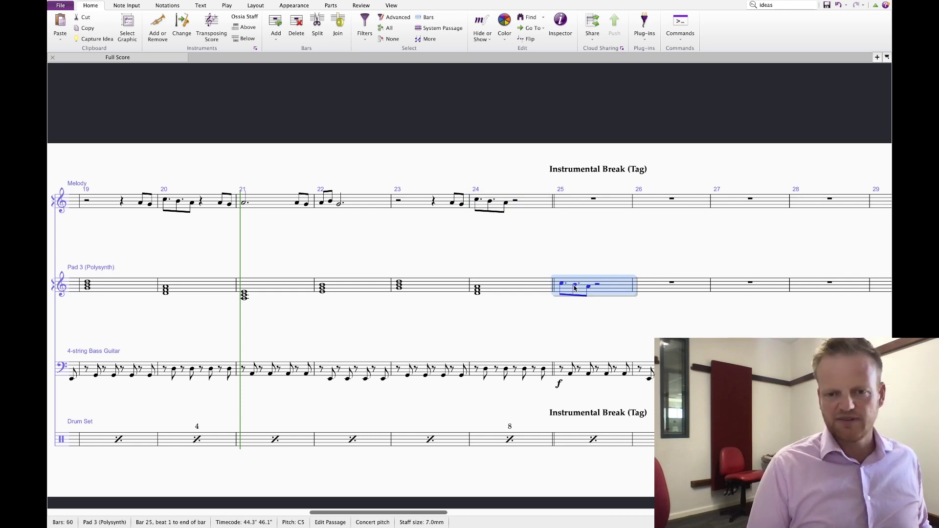
{"action": "key", "text": "ctrl+Up"}
- Repeat the Pad 3 motif of bar 25 in bars 26–28 and clear the selection
{"action": "key", "text": "r"}
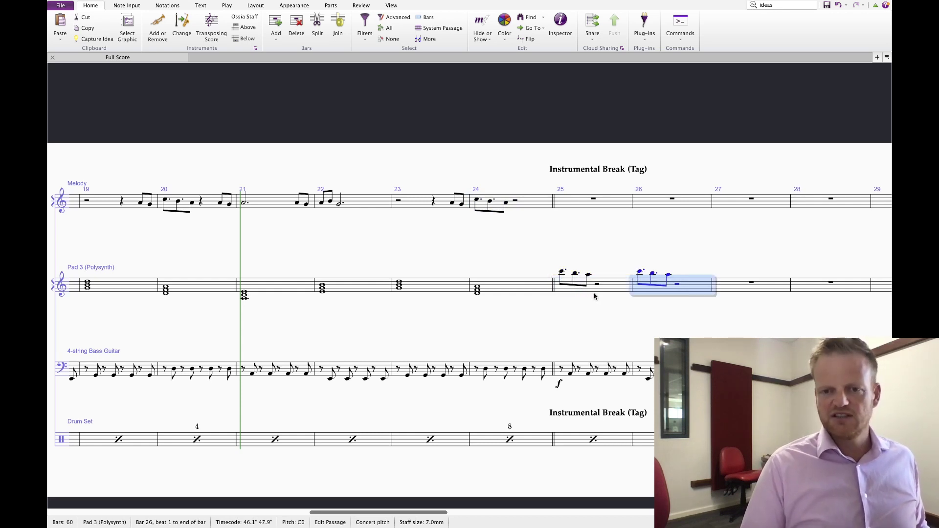
{"action": "key", "text": "r"}
{"action": "key", "text": "r"}
{"action": "key", "text": "Escape"}
- Play the instrumental break from bar 25 into bar 28, and return to its start
{"action": "left_click", "coordinate": [561, 272]}
{"action": "key", "text": "space"}
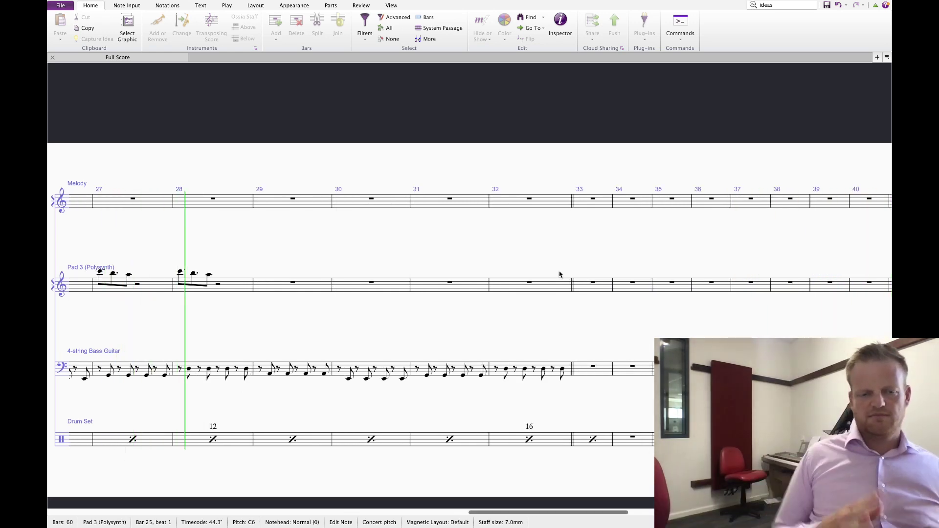
{"action": "key", "text": "space"}
{"action": "left_click", "coordinate": [237, 261]}
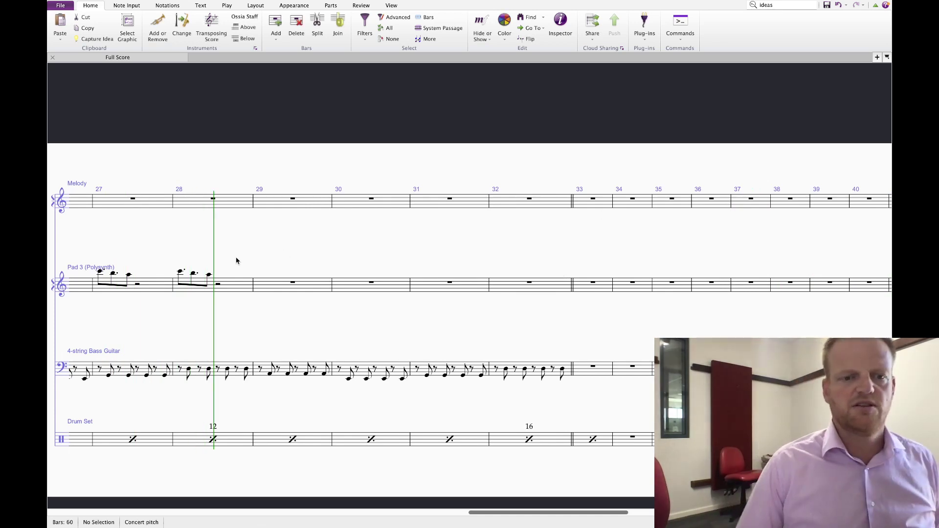
{"action": "scroll", "coordinate": [249, 287], "scroll_direction": "left", "scroll_amount": 3}
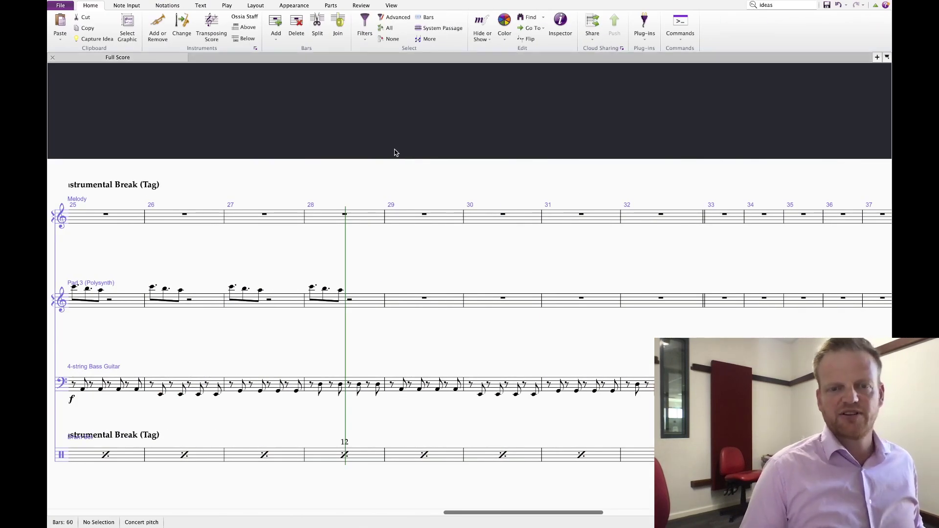
- Save a copy of the score in the Scores folder as "Electro POP Draft 1"
{"action": "left_click", "coordinate": [60, 6]}
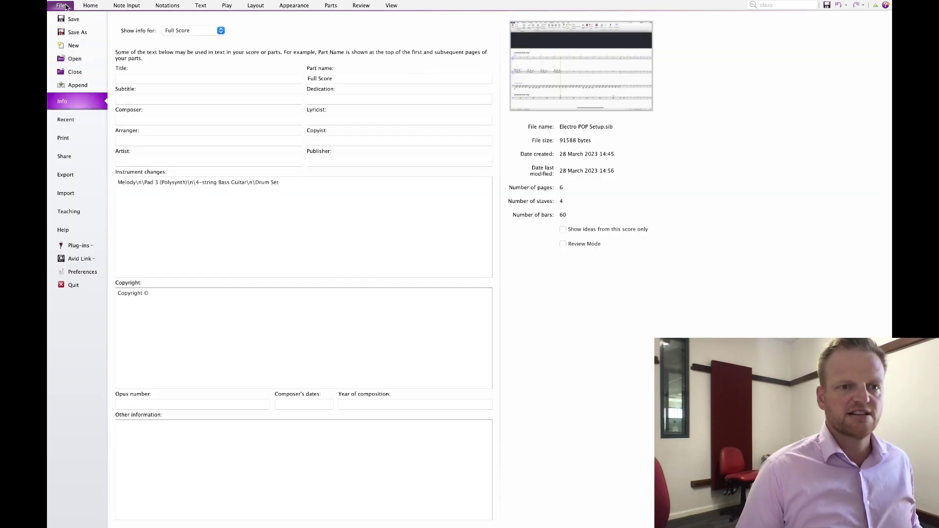
{"action": "left_click", "coordinate": [81, 31]}
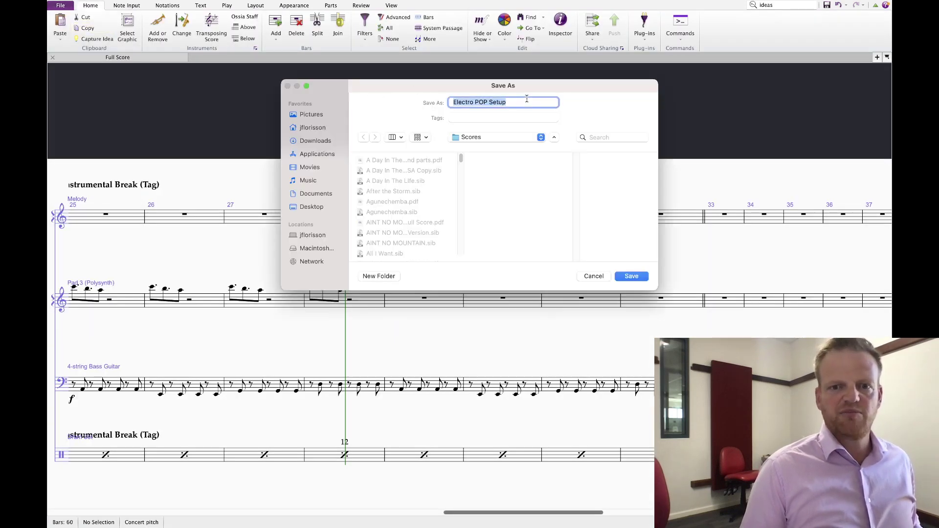
{"action": "double_click", "coordinate": [494, 104]}
{"action": "type", "text": "Draft 1"}
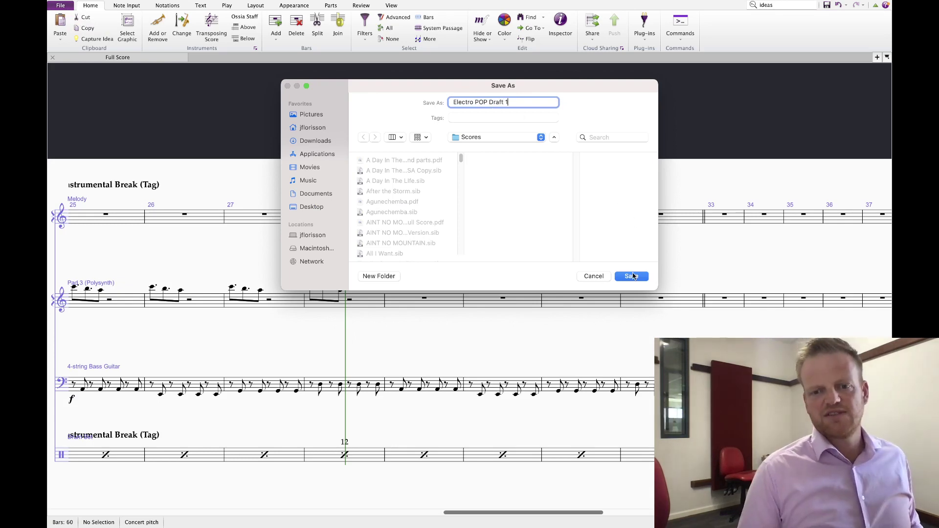
{"action": "left_click", "coordinate": [632, 276]}
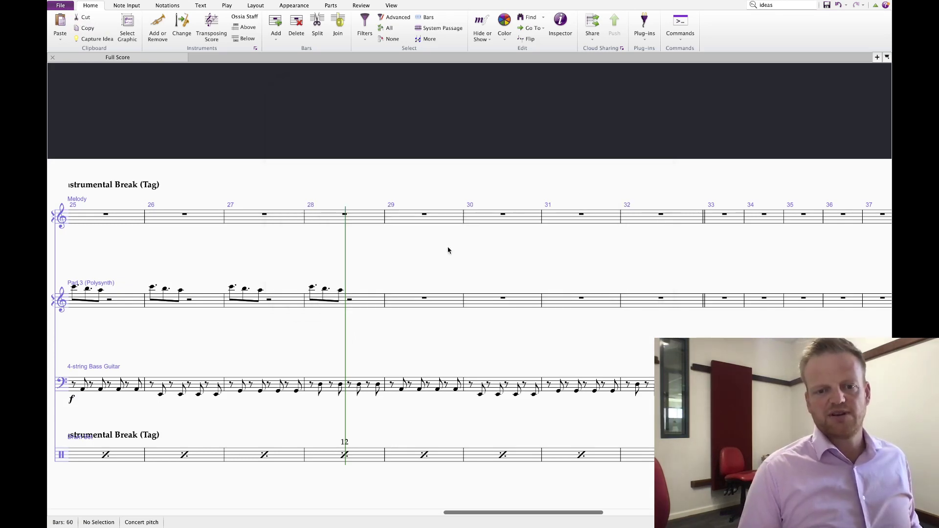
- Consult the compositional devices on the Keynote mind map, and return to the score to play Pad 3 bar 25
{"action": "key", "text": "ctrl+Left"}
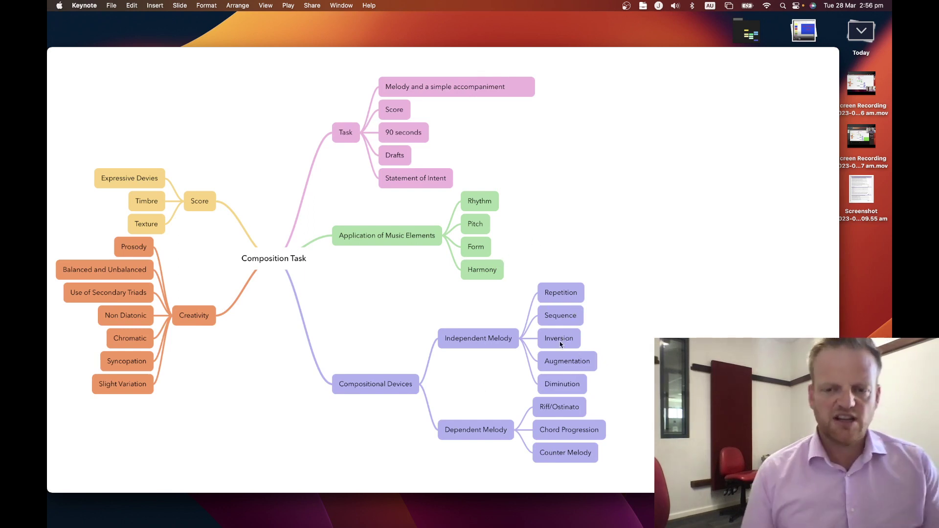
{"action": "key", "text": "ctrl+Right"}
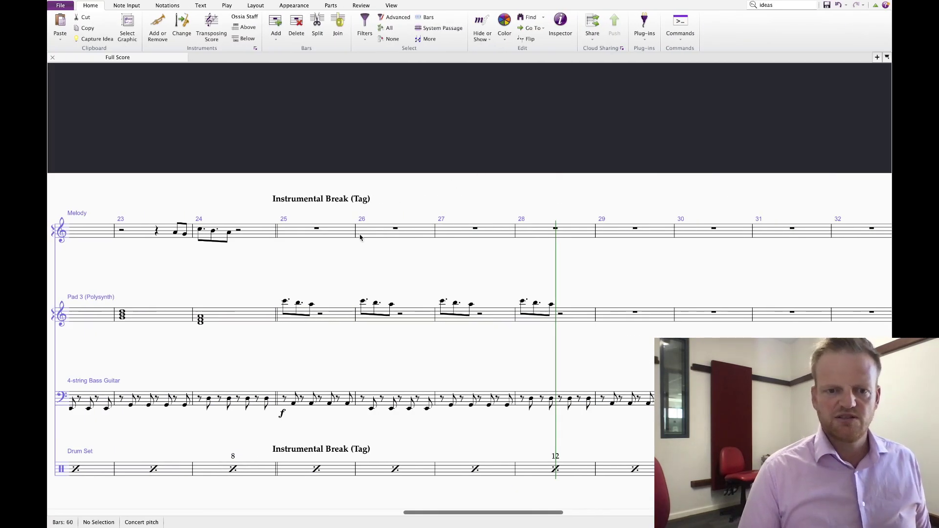
{"action": "left_click", "coordinate": [285, 301]}
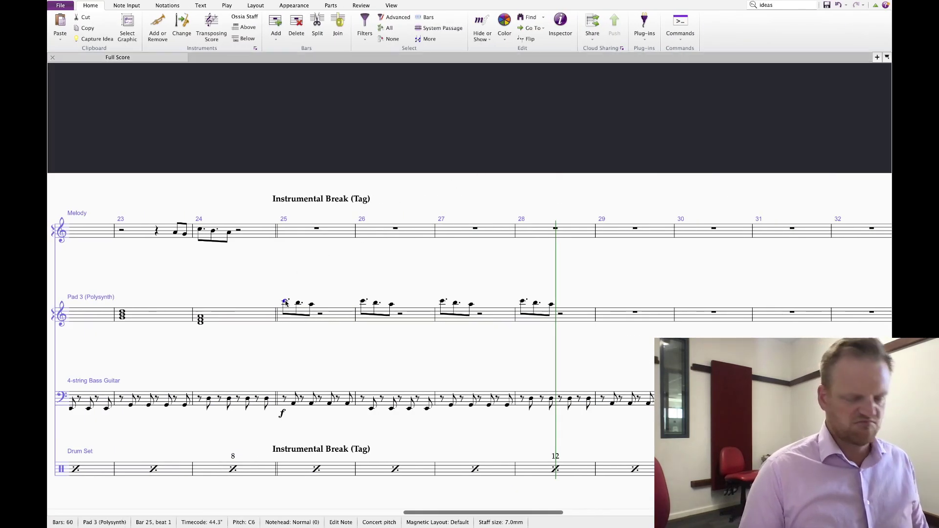
{"action": "key", "text": "p"}
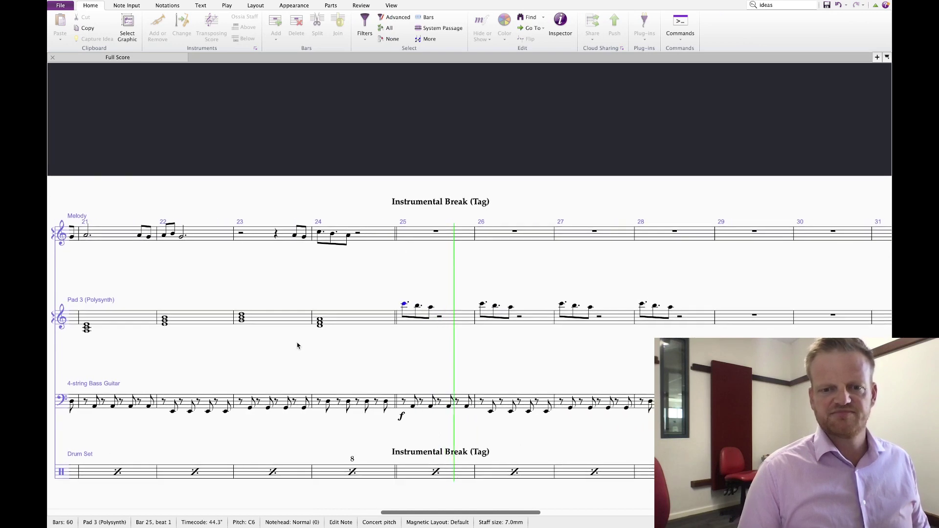
{"action": "key", "text": "Escape"}
- Lower the Pad 3 motif in bar 26 by one step and play the break from bar 25
{"action": "left_click", "coordinate": [528, 325]}
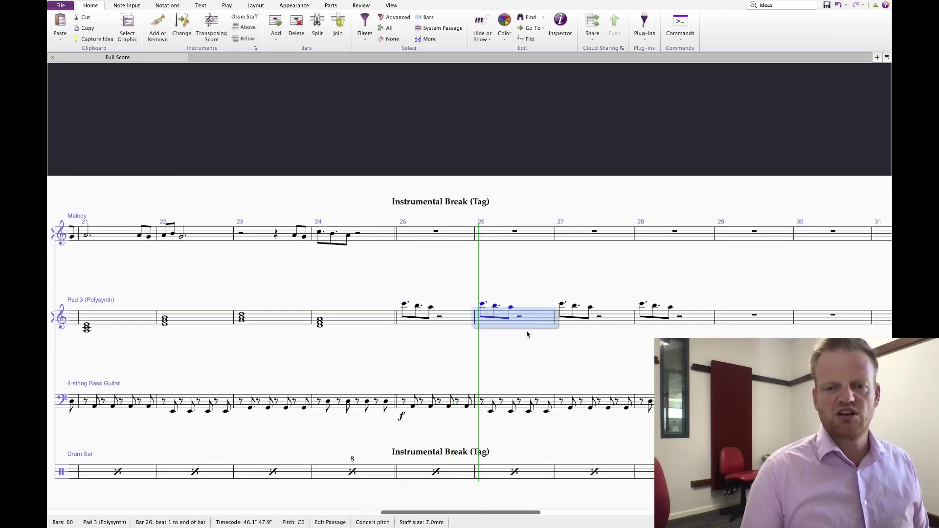
{"action": "left_click", "coordinate": [398, 305]}
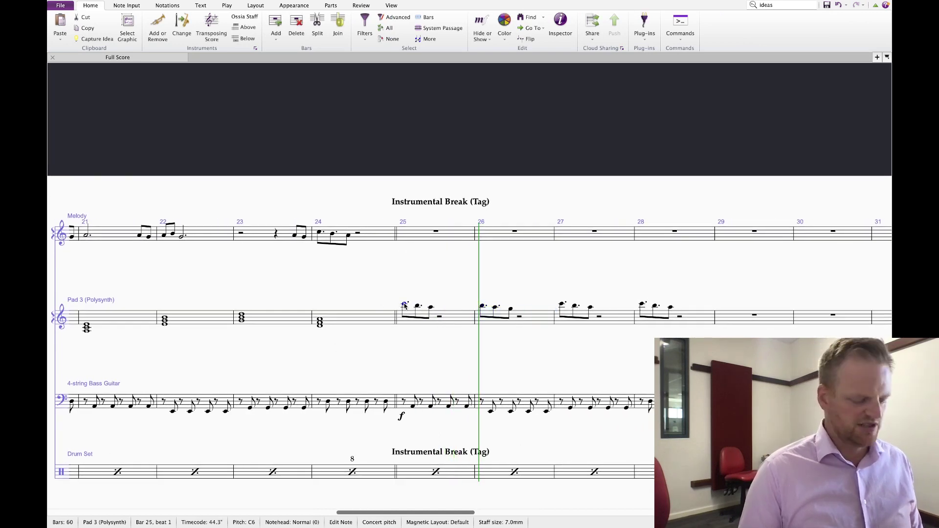
{"action": "key", "text": "p"}
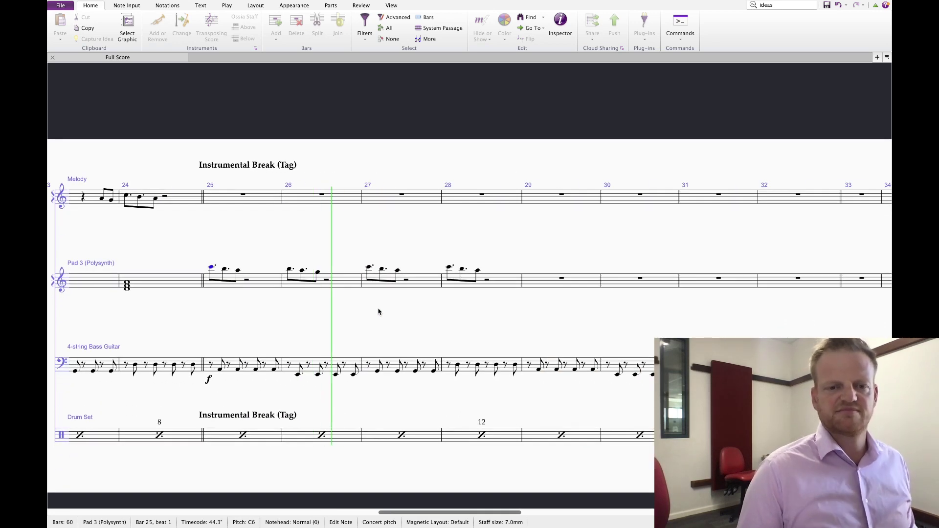
{"action": "key", "text": "Escape"}
- Lower the Pad 3 motif in bar 27 by one step, with its second note further down to G5
{"action": "left_click", "coordinate": [420, 287]}
{"action": "key", "text": "Down"}
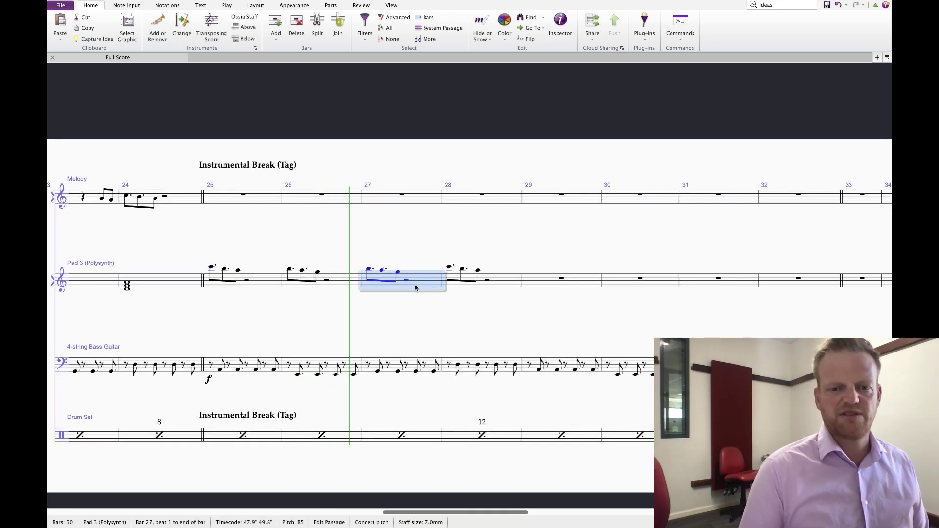
{"action": "left_click", "coordinate": [369, 269]}
{"action": "left_click", "coordinate": [382, 270]}
{"action": "key", "text": "Down"}
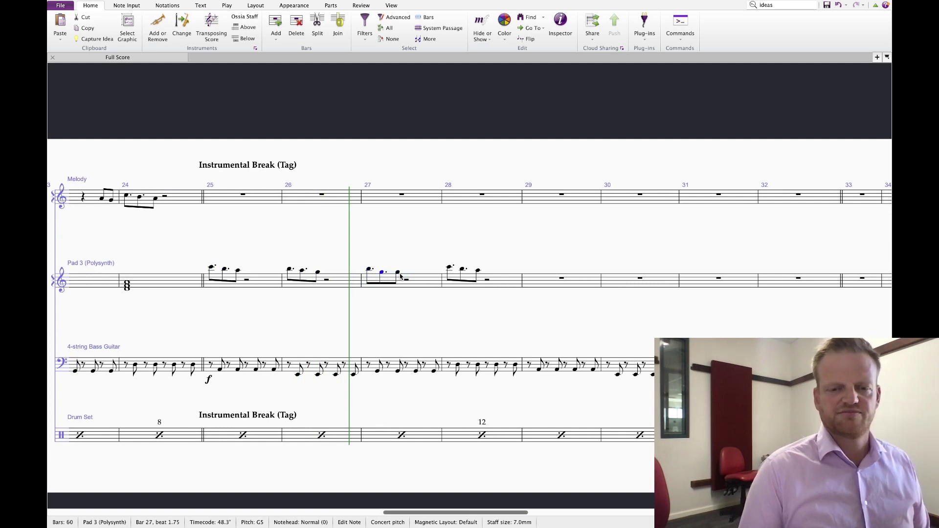
- Raise the third note of the Pad 3 motif in bar 27 to D6
{"action": "left_click", "coordinate": [397, 273]}
{"action": "key", "text": "Up"}
{"action": "key", "text": "Up"}
{"action": "key", "text": "Up"}
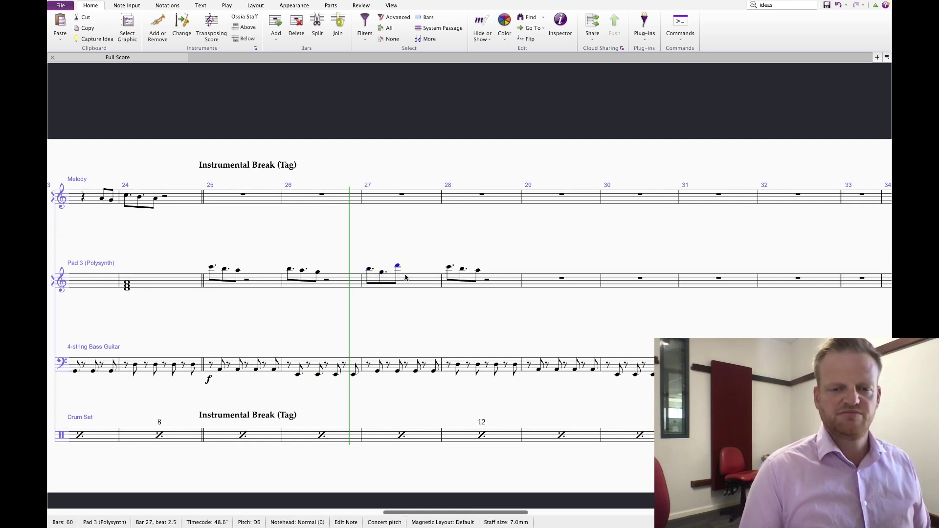
- Try the second note of Pad 3 bar 27 at C6, and return it to G5
{"action": "left_click", "coordinate": [370, 270]}
{"action": "left_click", "coordinate": [384, 274]}
{"action": "key", "text": "Up"}
{"action": "key", "text": "Up"}
{"action": "key", "text": "Up"}
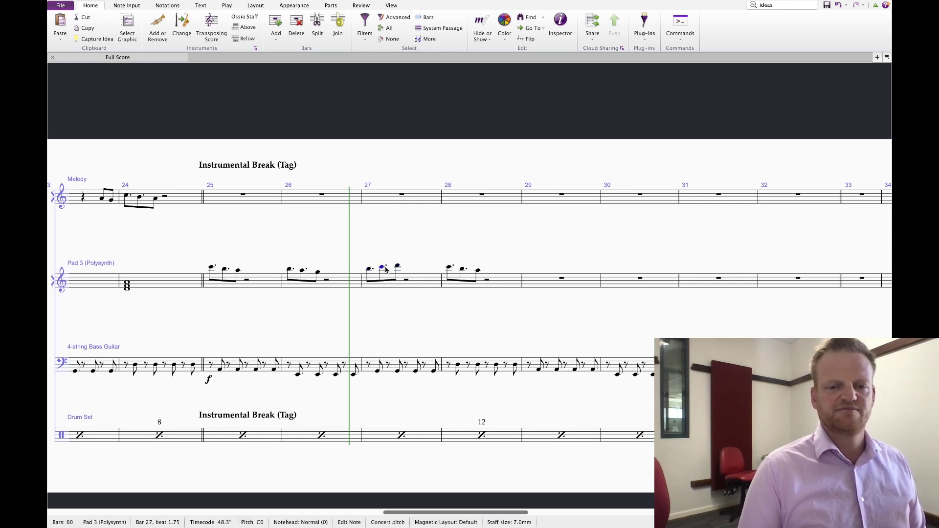
{"action": "left_click_drag", "start_coordinate": [383, 270], "coordinate": [391, 276]}
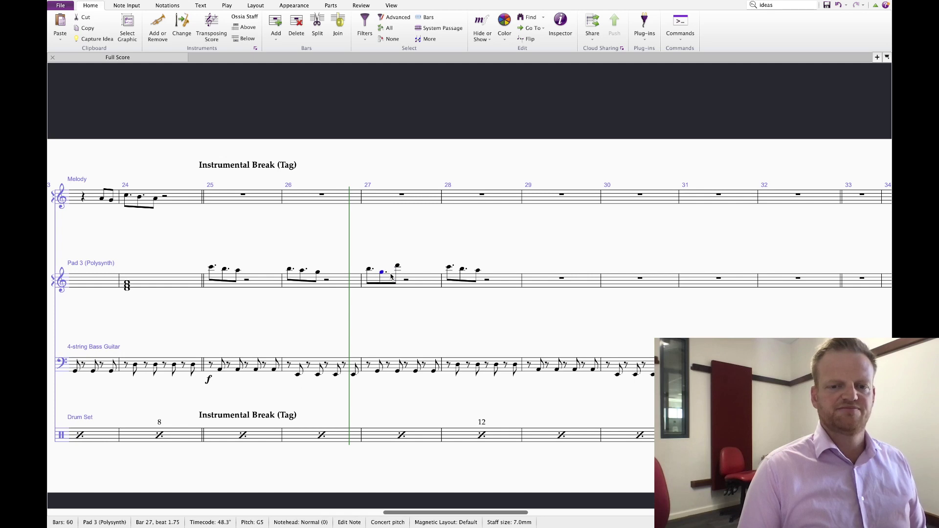
- Play the instrumental break from Pad 3 bar 25 through the end of bar 28
{"action": "left_click", "coordinate": [453, 284]}
{"action": "left_click", "coordinate": [215, 269]}
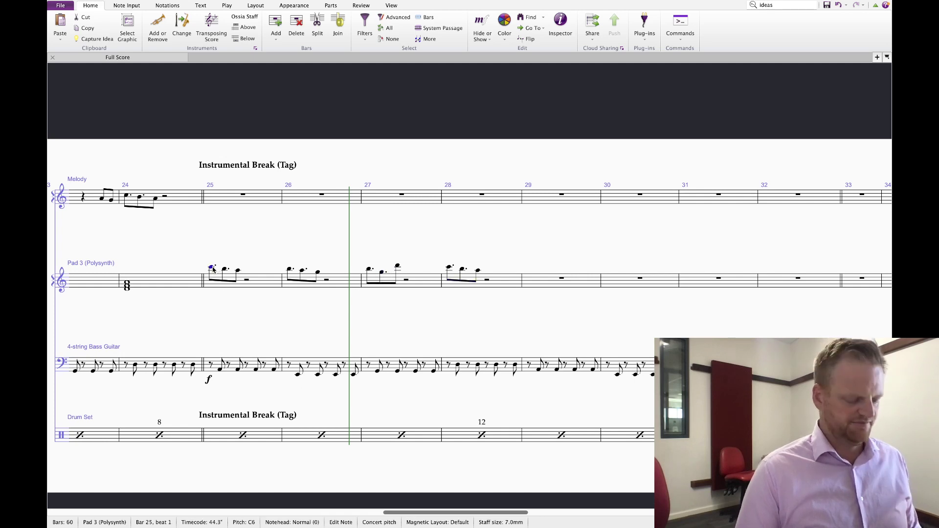
{"action": "key", "text": "space"}
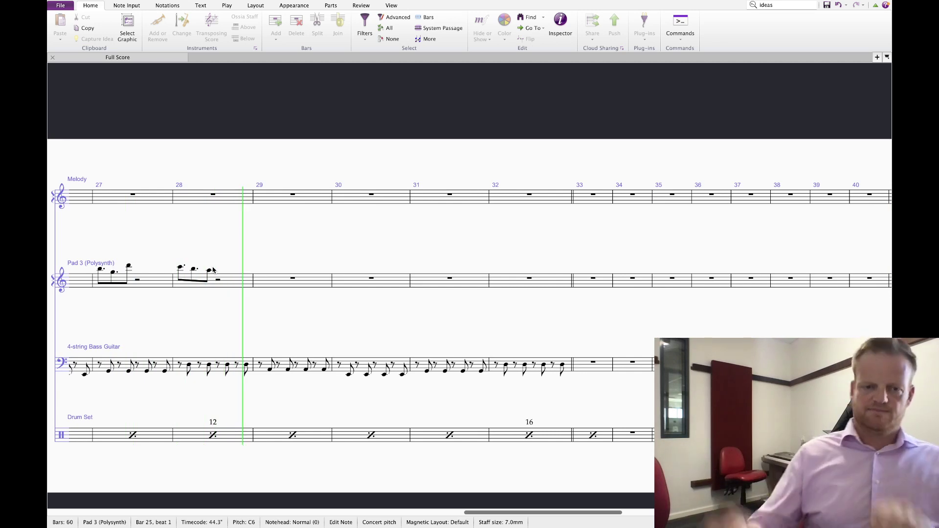
{"action": "key", "text": "space"}
- Repeat the Pad 3 motifs of bars 25–28 in bars 29–32 and clear the selection
{"action": "left_click", "coordinate": [435, 278]}
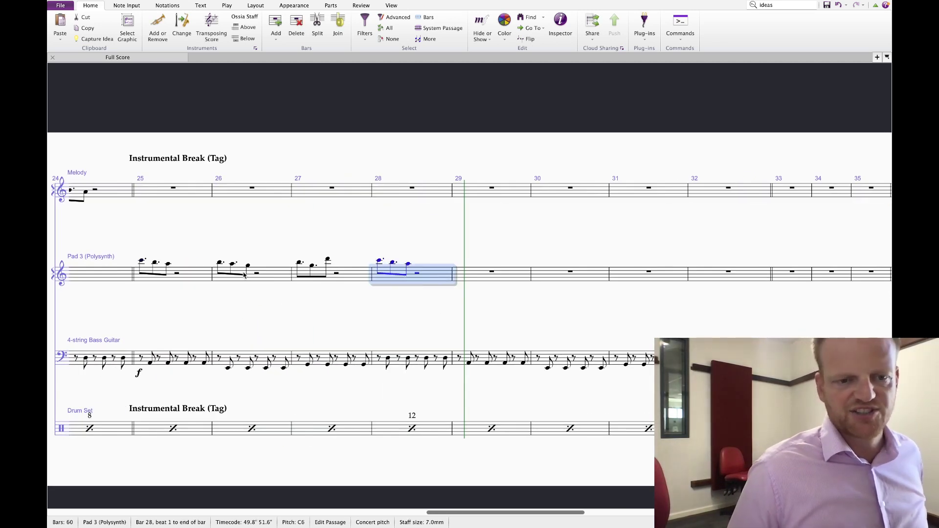
{"action": "left_click", "coordinate": [193, 277], "text": "shift"}
{"action": "key", "text": "r"}
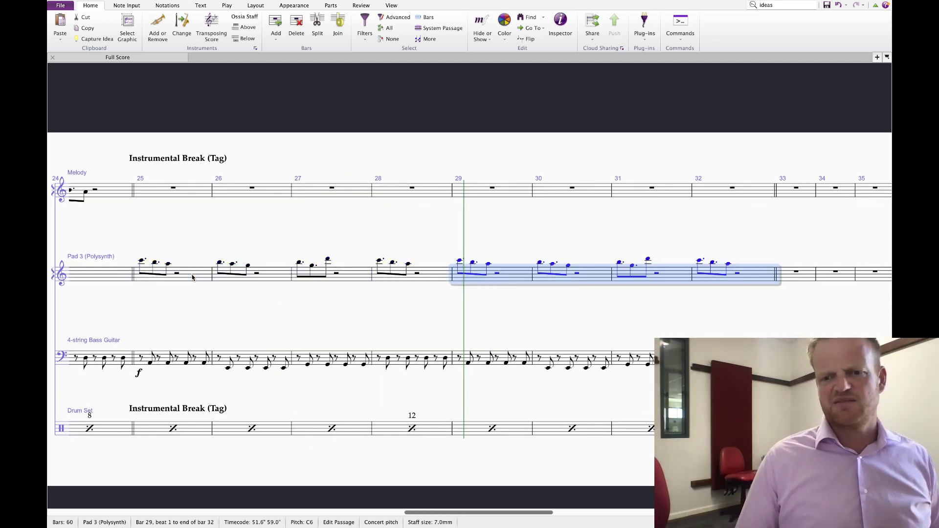
{"action": "key", "text": "Escape"}
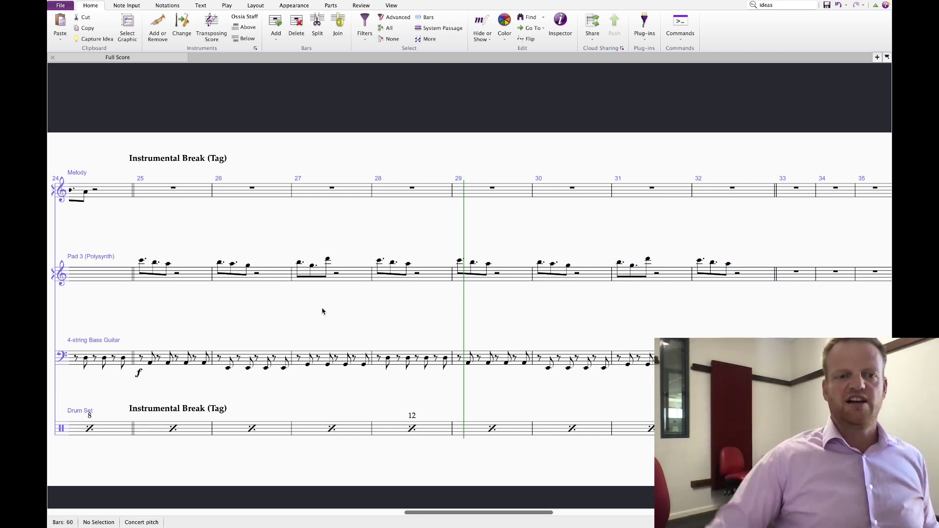
- Enter a quarter note B4 on beat 3 of Melody bar 25 and give it a cross notehead
{"action": "left_click_drag", "start_coordinate": [299, 305], "coordinate": [335, 302]}
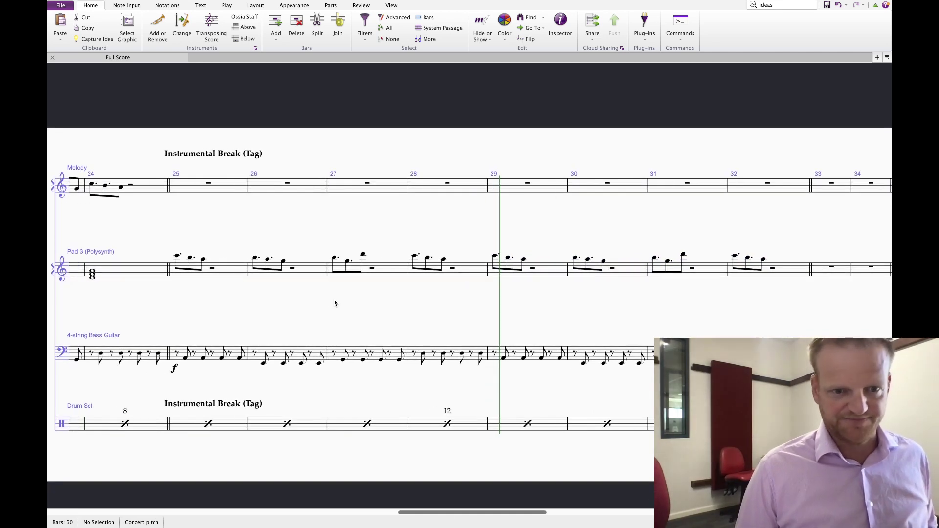
{"action": "left_click", "coordinate": [236, 189]}
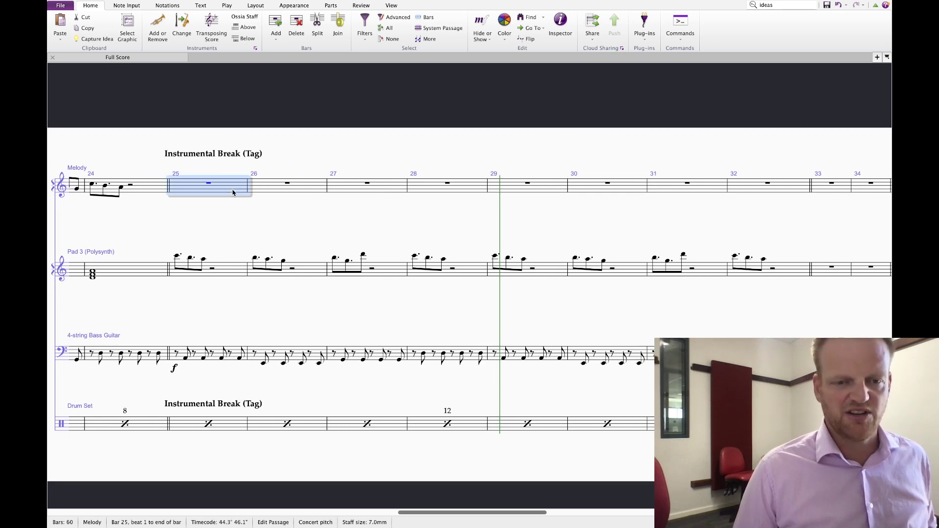
{"action": "left_click", "coordinate": [208, 185]}
{"action": "key", "text": "5"}
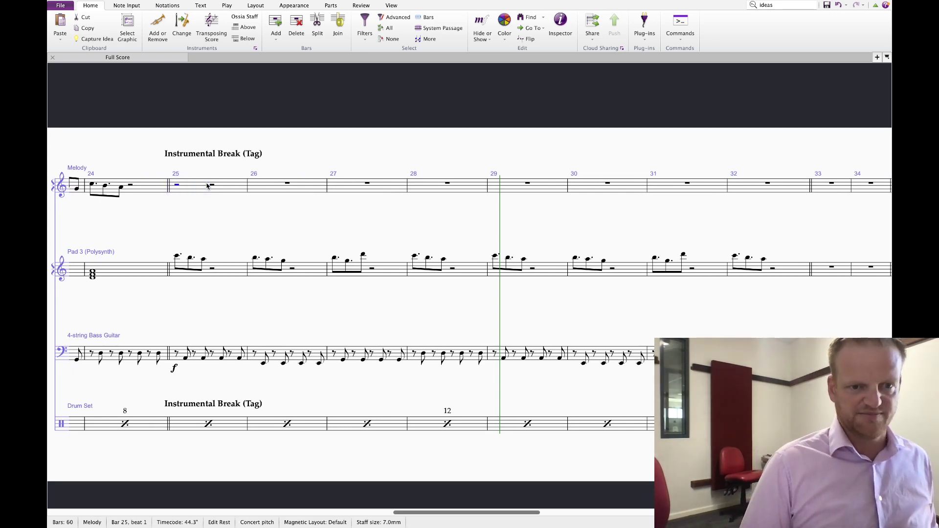
{"action": "key", "text": "b"}
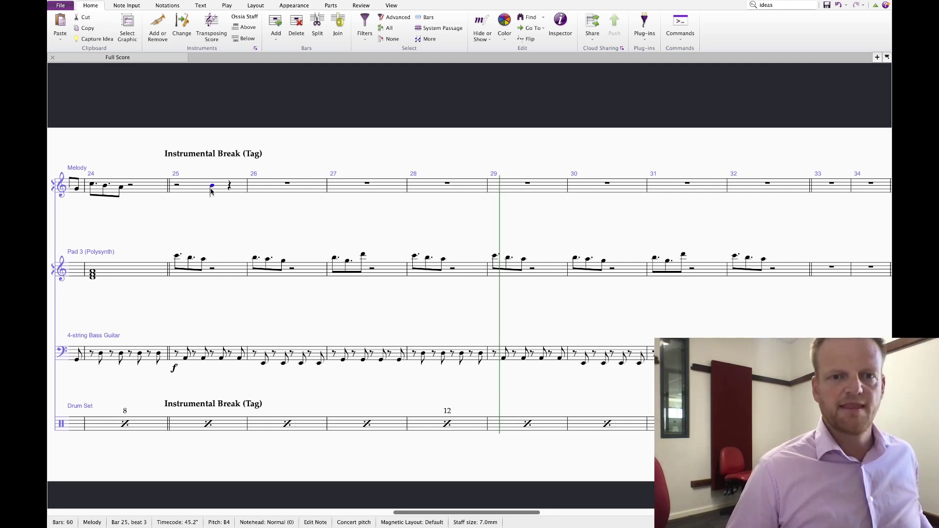
{"action": "left_click", "coordinate": [166, 6]}
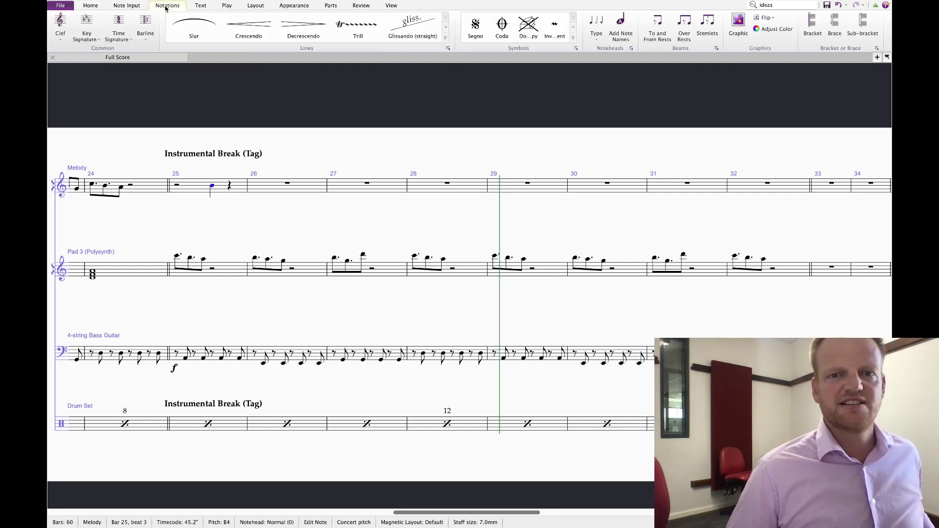
{"action": "left_click", "coordinate": [596, 27]}
{"action": "left_click", "coordinate": [604, 122]}
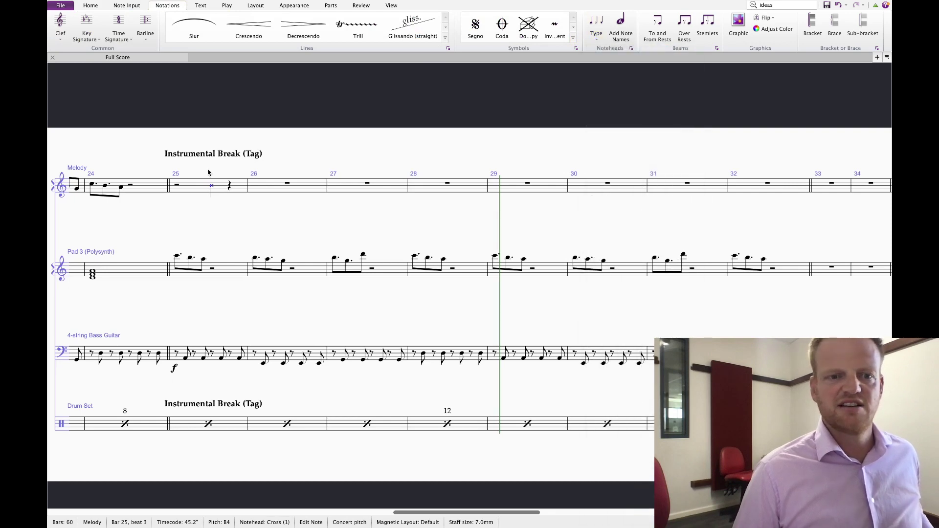
- Add the lyric "Hey," under the cross note on beat 3 of Melody bar 25
{"action": "left_click", "coordinate": [211, 186]}
{"action": "left_click", "coordinate": [211, 186]}
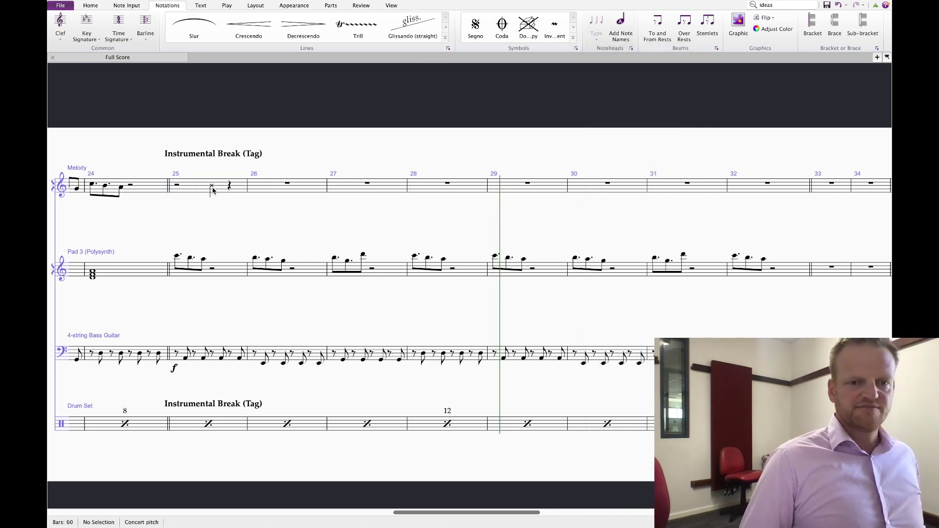
{"action": "key", "text": "ctrl+l"}
{"action": "type", "text": "Hey,"}
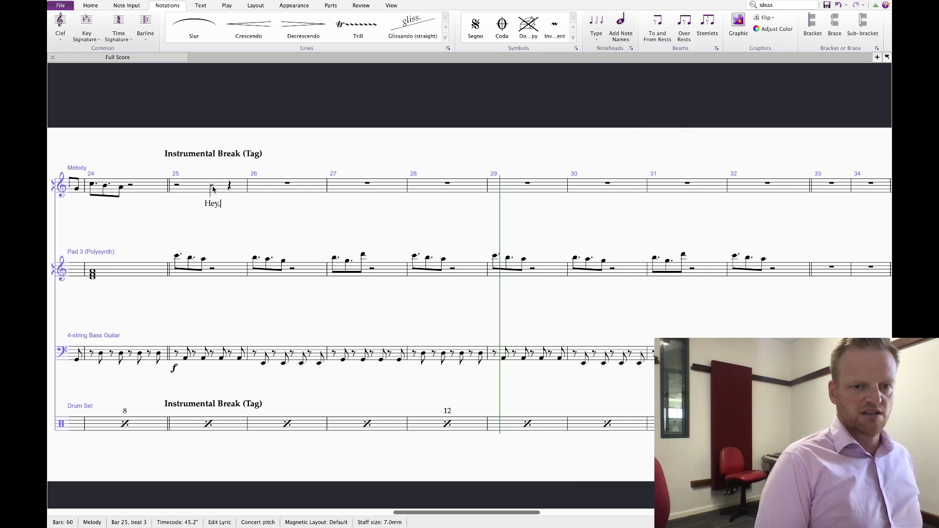
{"action": "key", "text": "Escape"}
{"action": "key", "text": "g"}
{"action": "key", "text": "e"}
{"action": "key", "text": "t"}
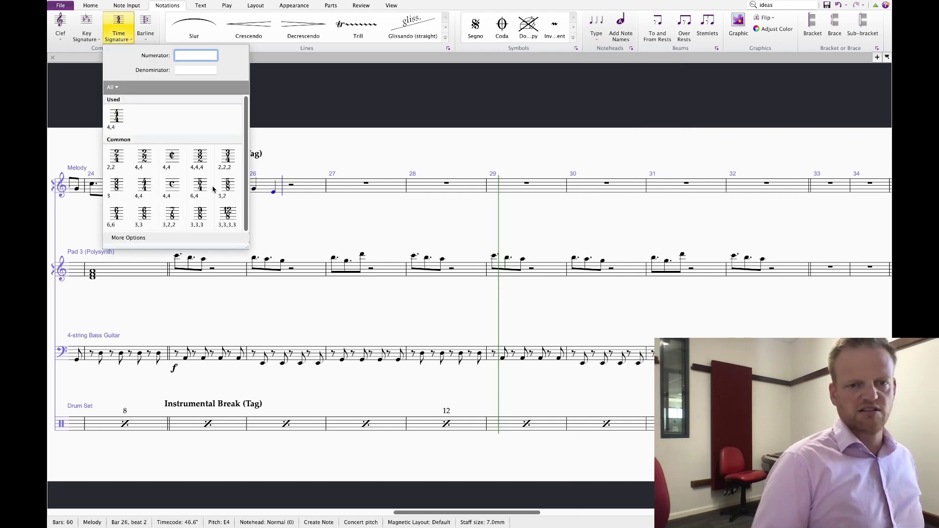
{"action": "key", "text": "Escape"}
- Repeat the bar 25 cross note five times, filling the Melody staff through beat 4 of bar 26
{"action": "left_click", "coordinate": [213, 188]}
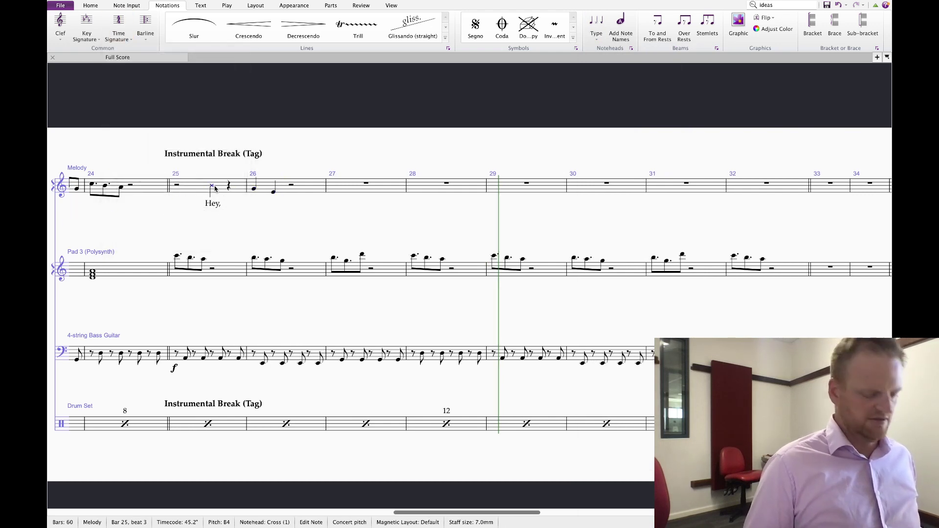
{"action": "key", "text": "r"}
{"action": "key", "text": "r"}
{"action": "key", "text": "r"}
{"action": "key", "text": "r"}
{"action": "key", "text": "r"}
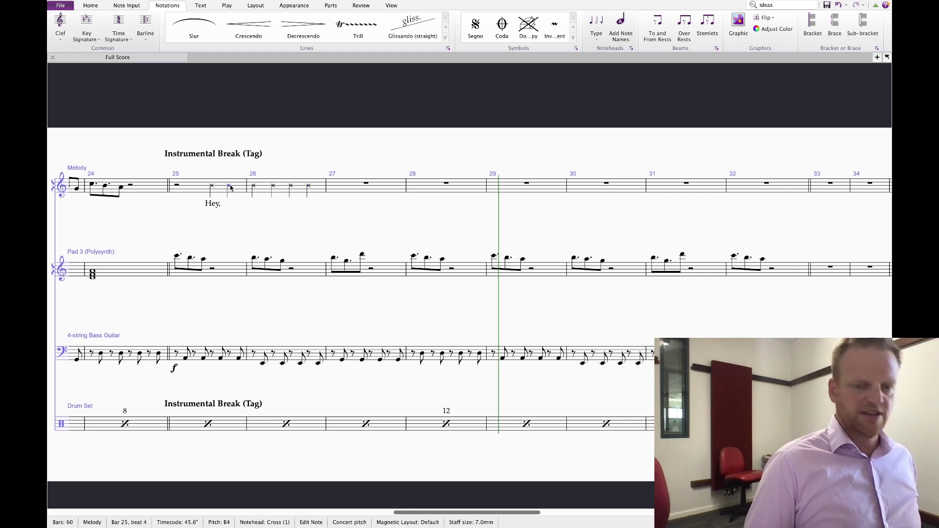
- Add the lyrics "get up and dance" under the repeated cross notes and delete the note on beat 4 of bar 26
{"action": "type", "text": "get up and dance"}
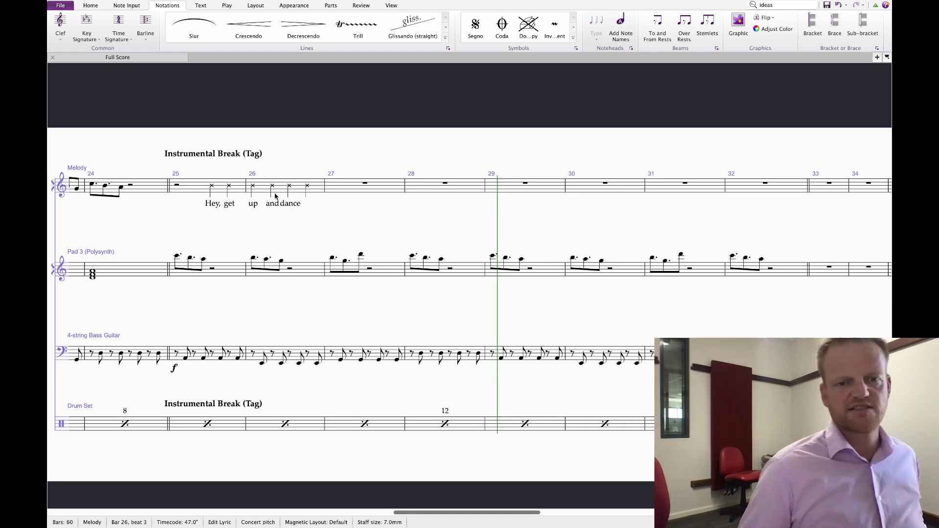
{"action": "key", "text": "Escape"}
{"action": "key", "text": "Delete"}
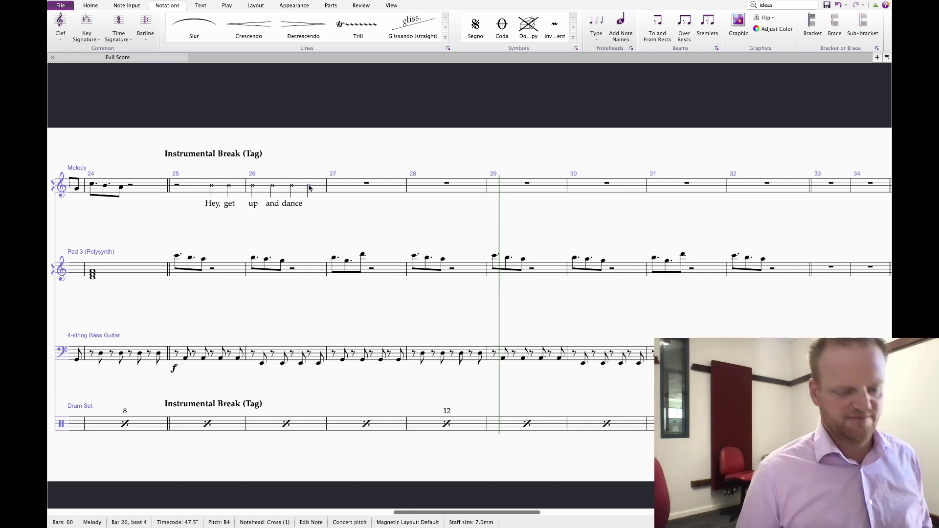
{"action": "key", "text": "Escape"}
- Play the instrumental break from Pad 3 bar 25 into bar 30 and stop playback
{"action": "left_click", "coordinate": [178, 260]}
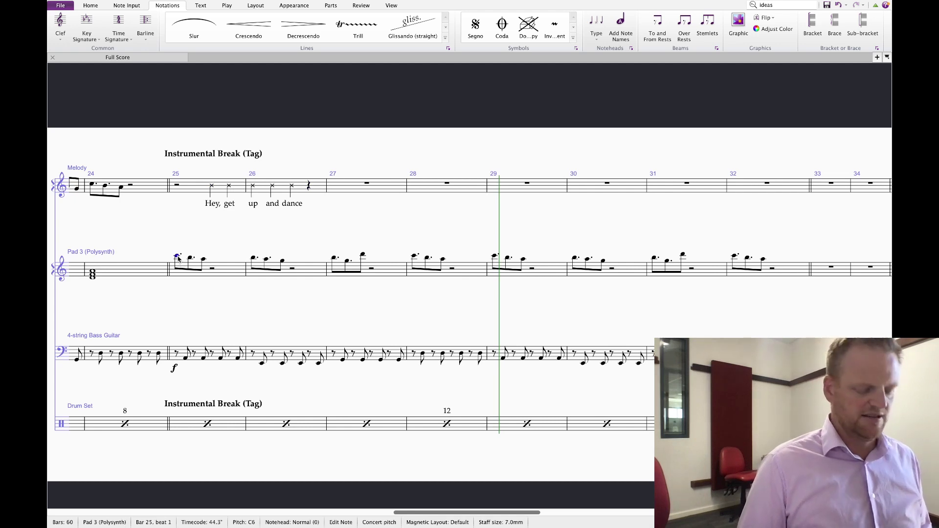
{"action": "key", "text": "p"}
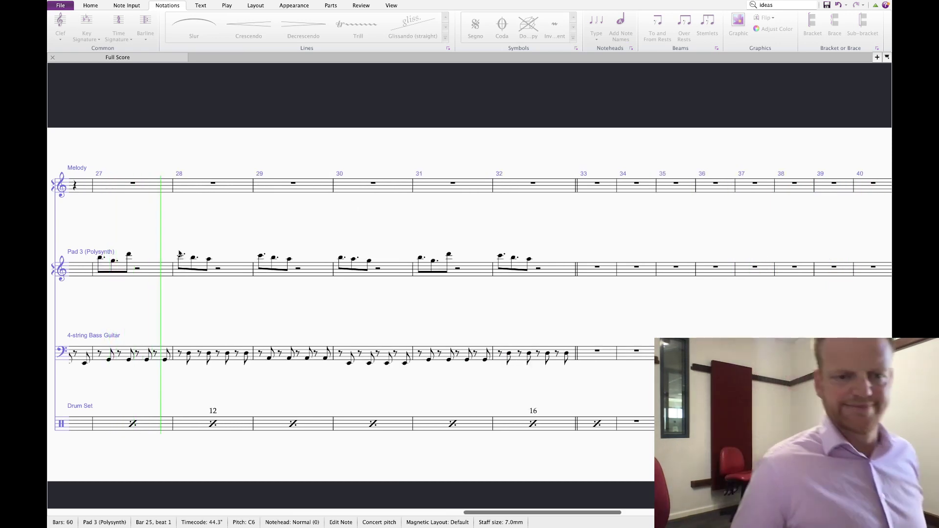
{"action": "left_click", "coordinate": [320, 256]}
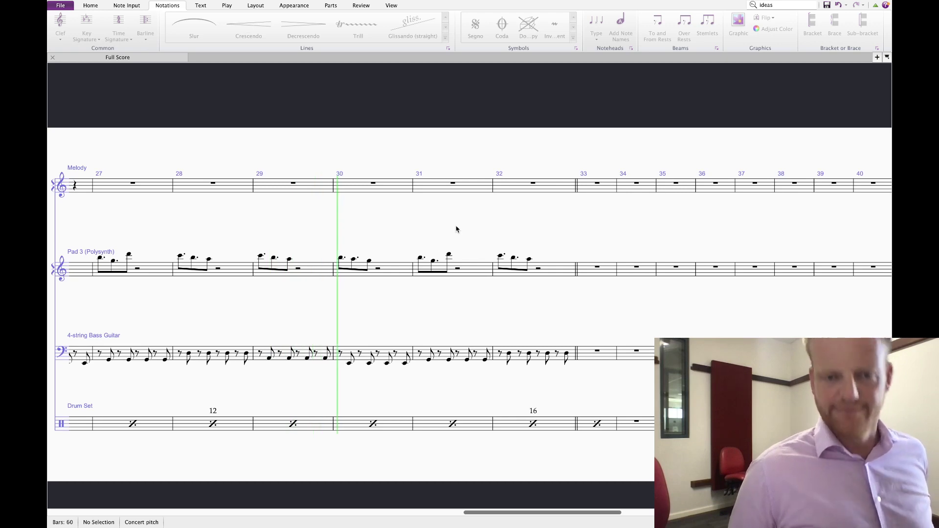
{"action": "key", "text": "space"}
- Delete the unused bars 33 through 60 from the end of the score
{"action": "left_click", "coordinate": [588, 191], "text": "ctrl"}
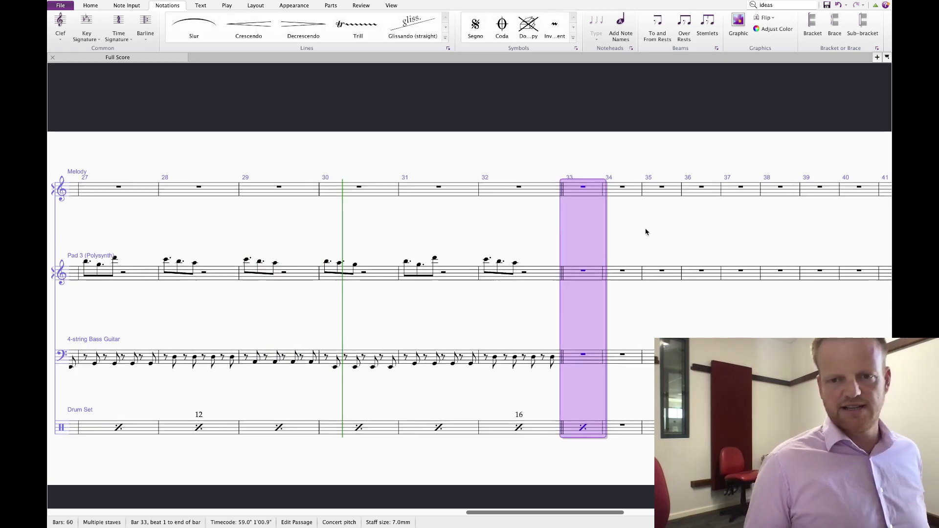
{"action": "scroll", "coordinate": [643, 230], "scroll_direction": "right", "scroll_amount": 10}
{"action": "left_click", "coordinate": [703, 213], "text": "shift"}
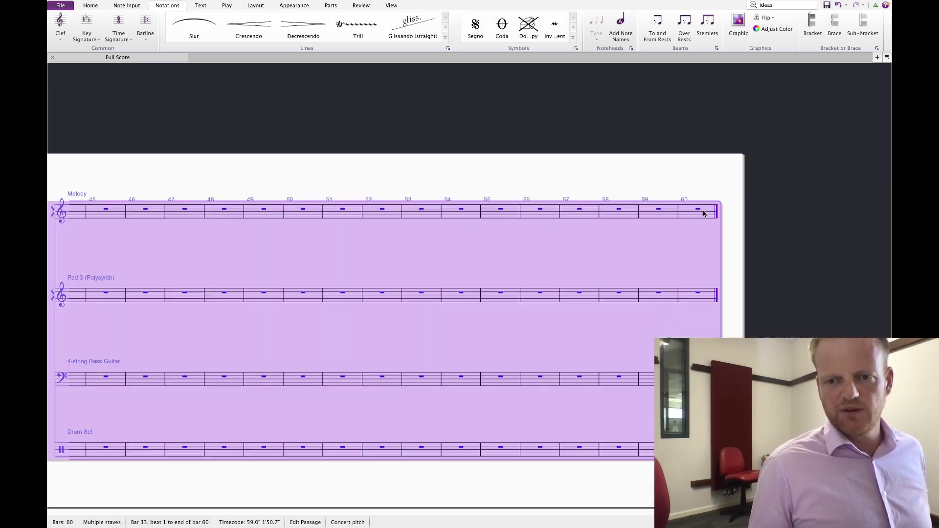
{"action": "key", "text": "ctrl+BackSpace"}
{"action": "scroll", "coordinate": [564, 494], "scroll_direction": "left", "scroll_amount": 5}
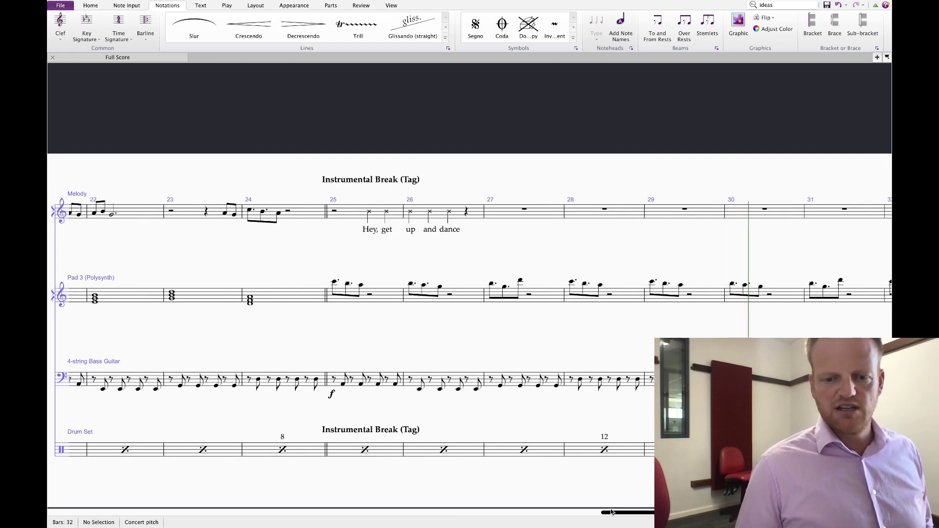
- Switch to Keynote to review the Composition Task mind map, and return to the Sibelius score
{"action": "mouse_move", "coordinate": [592, 519]}
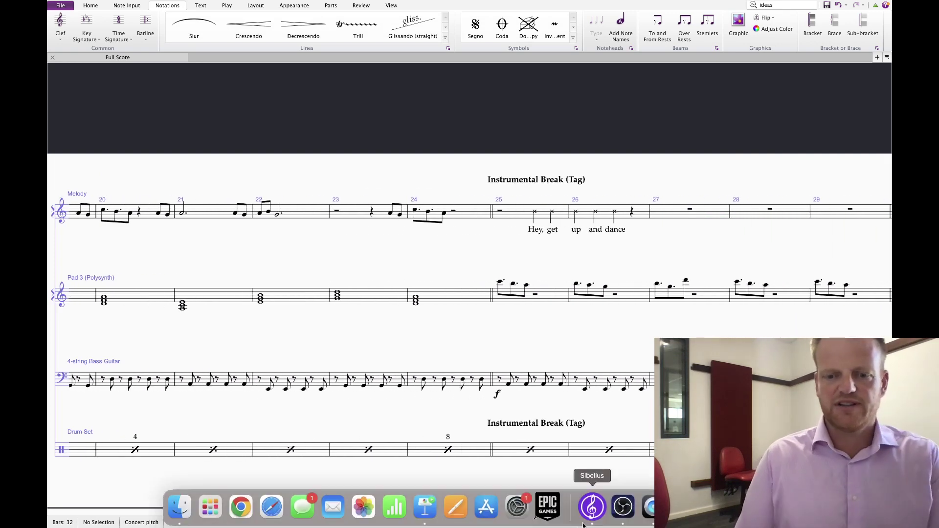
{"action": "left_click", "coordinate": [430, 511]}
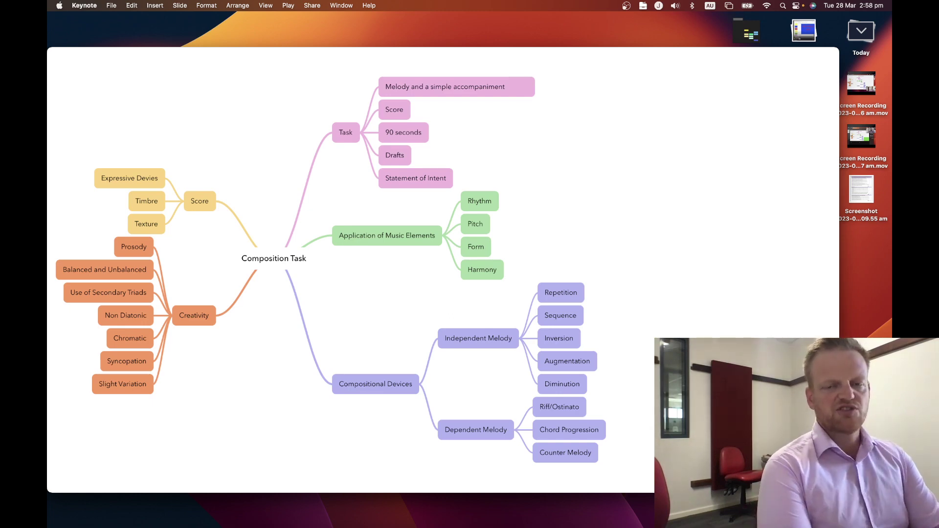
{"action": "key", "text": "ctrl+Right"}
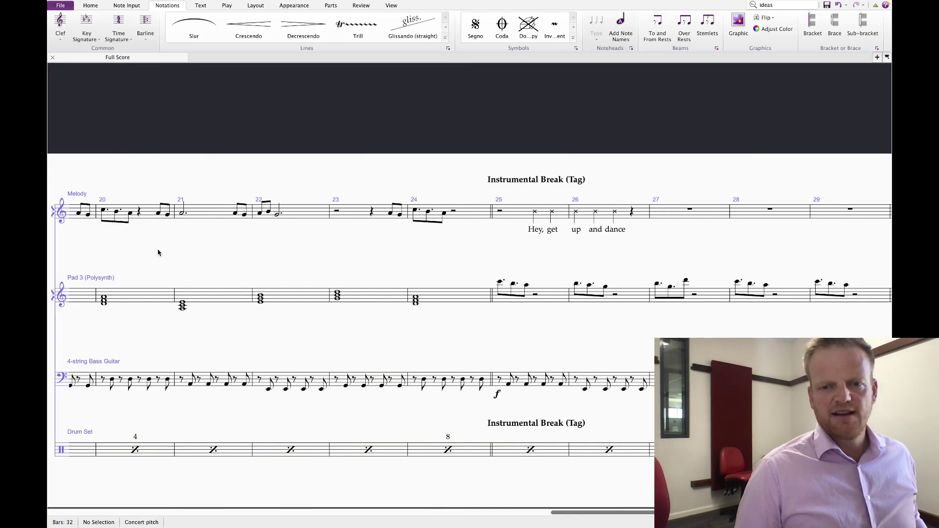
- Examine the Pad 3 motifs in bars 25–28 and compare them with the chorus Melody from its bar 16 pick-up onward
{"action": "key", "text": "space"}
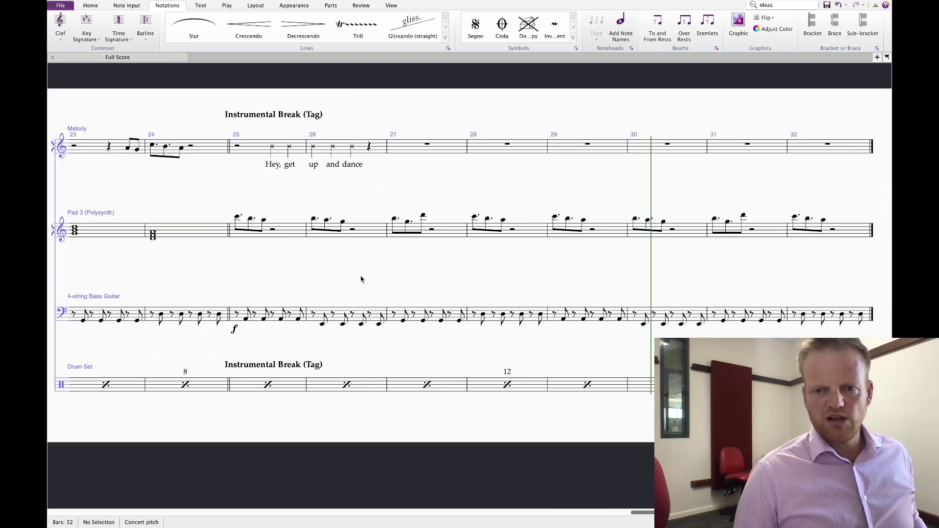
{"action": "left_click_drag", "start_coordinate": [447, 279], "coordinate": [470, 283]}
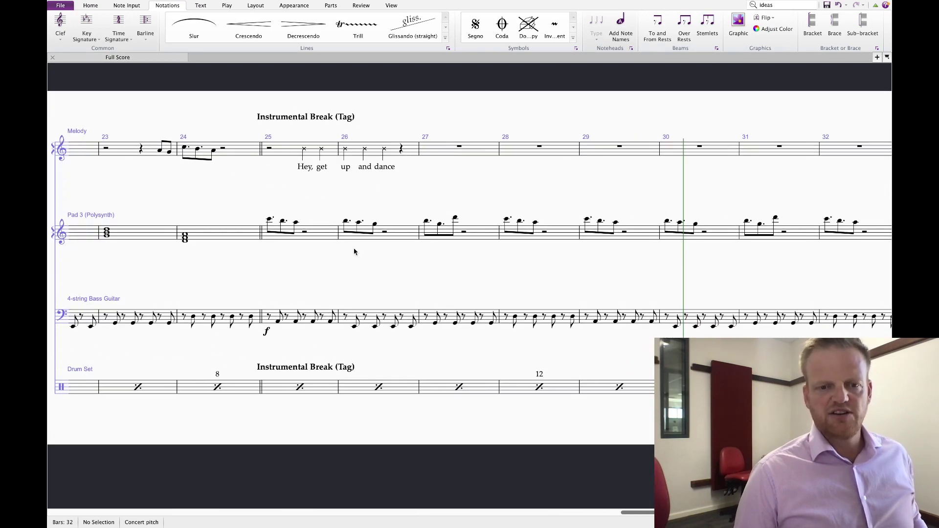
{"action": "left_click", "coordinate": [560, 238]}
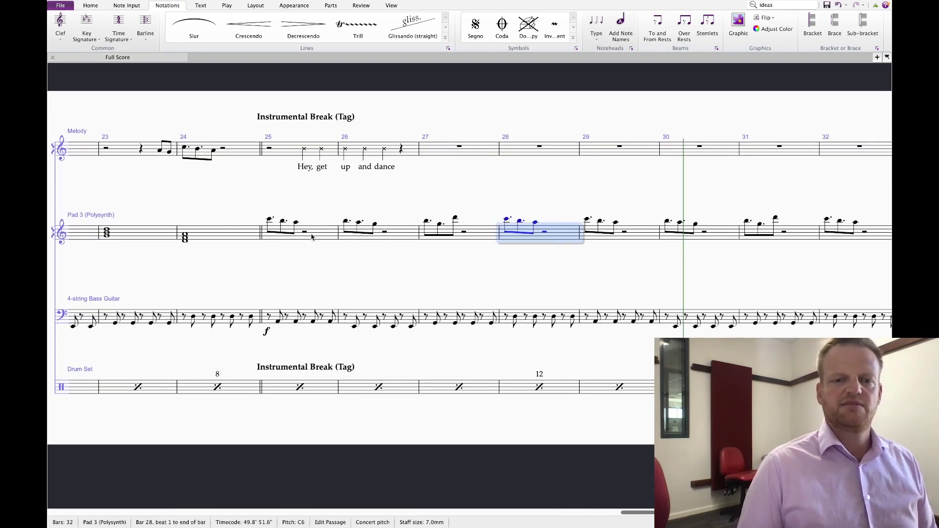
{"action": "left_click", "coordinate": [313, 236], "text": "shift"}
{"action": "left_click_drag", "start_coordinate": [323, 278], "coordinate": [511, 262]}
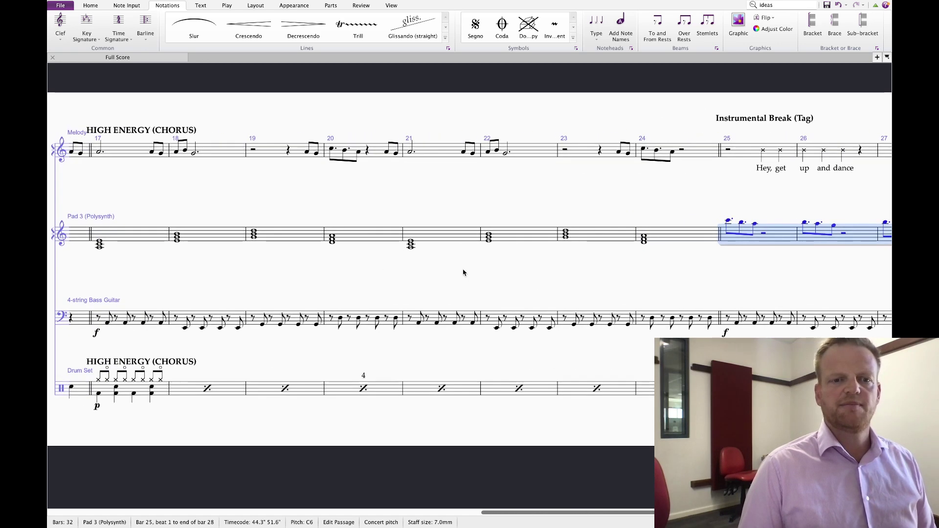
{"action": "left_click", "coordinate": [175, 154]}
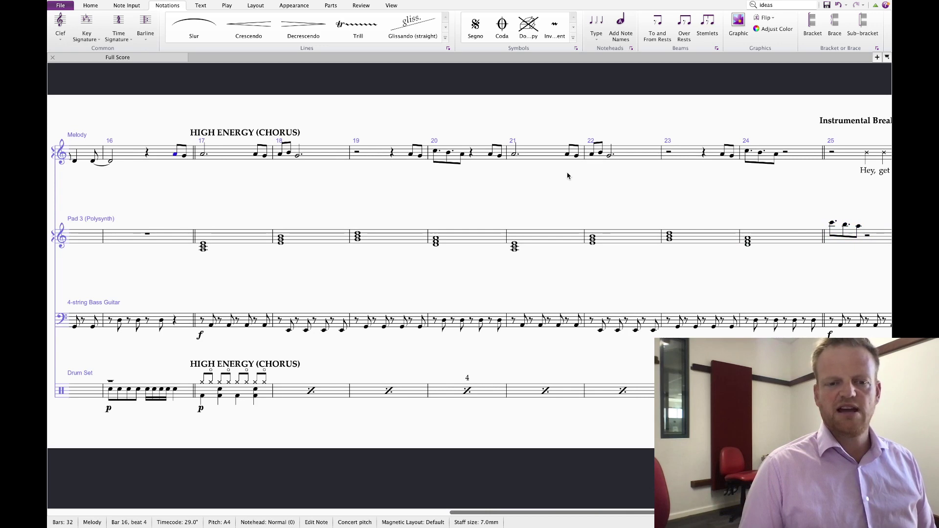
{"action": "left_click_drag", "start_coordinate": [611, 189], "coordinate": [399, 188]}
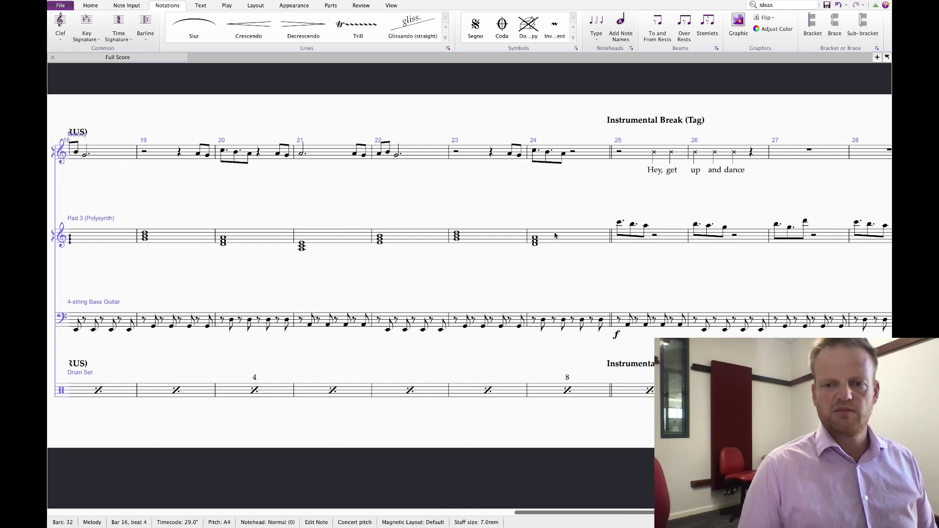
{"action": "key", "text": "Escape"}
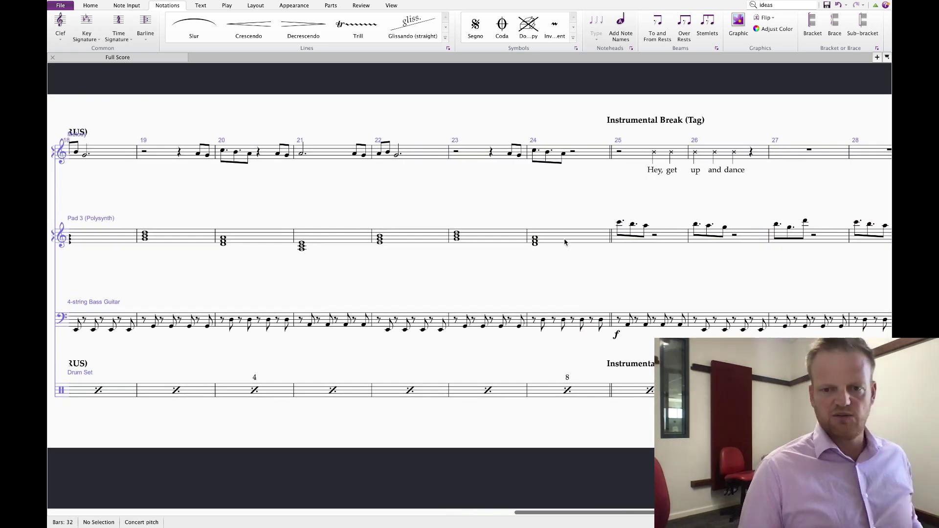
{"action": "scroll", "coordinate": [565, 242], "scroll_direction": "left", "scroll_amount": 5}
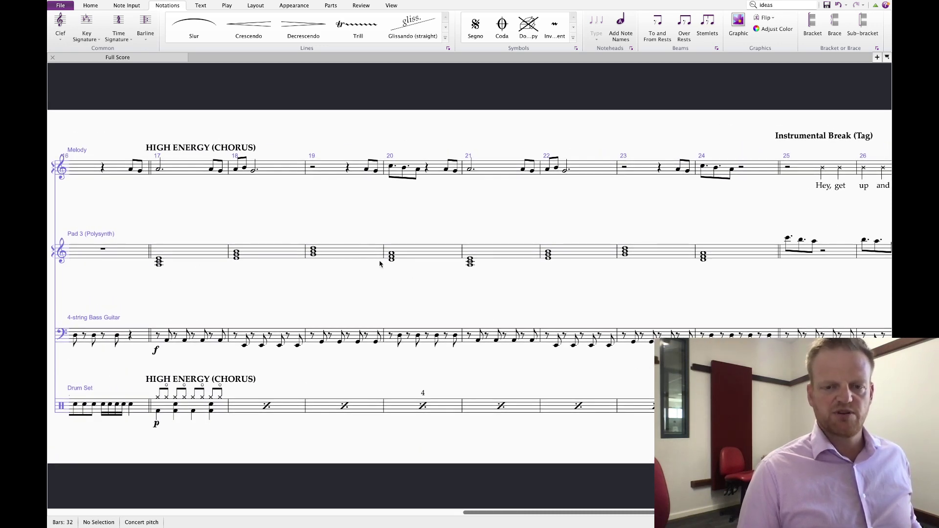
- Play the chorus from Pad 3 bar 17 through the end of bar 20
{"action": "left_click", "coordinate": [164, 266]}
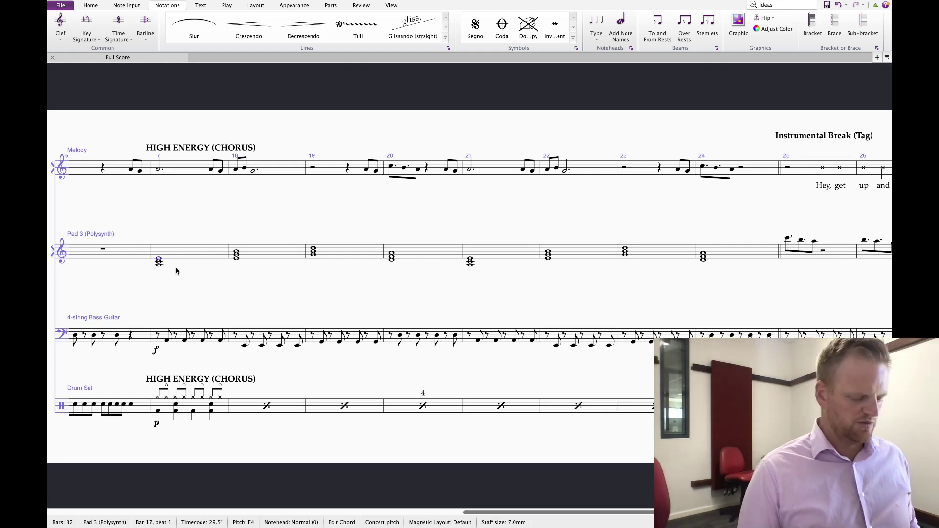
{"action": "key", "text": "space"}
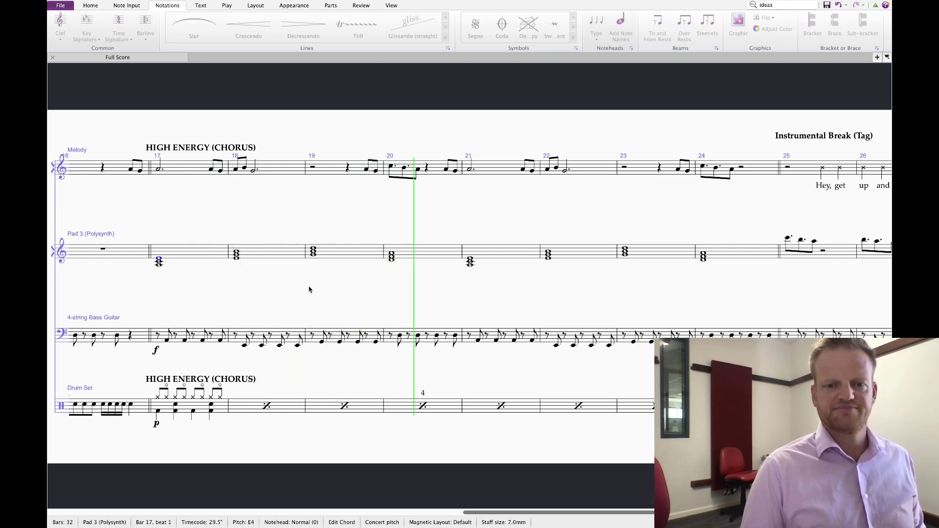
{"action": "key", "text": "space"}
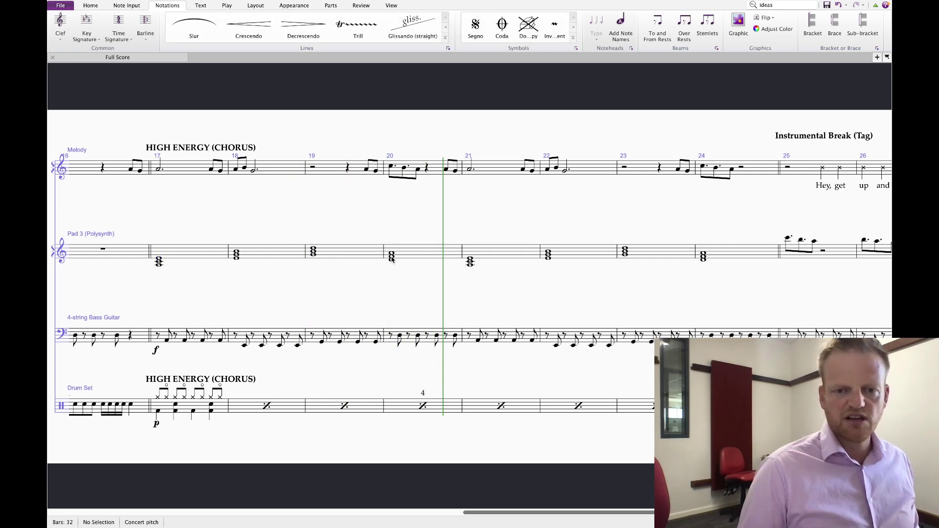
- Shorten the Pad 3 chord in bar 20 to a dotted half note
{"action": "left_click", "coordinate": [391, 257]}
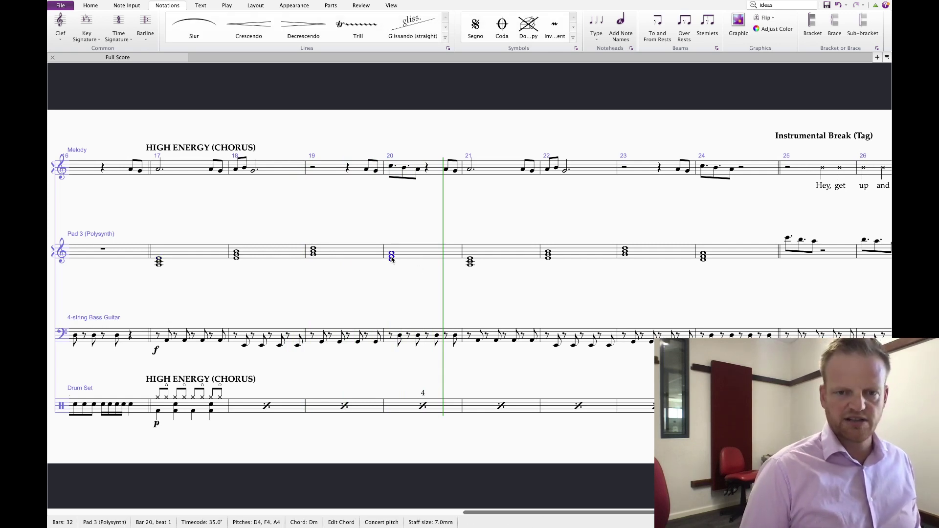
{"action": "key", "text": "KP_4"}
{"action": "key", "text": "KP_Decimal"}
{"action": "key", "text": "KP_5"}
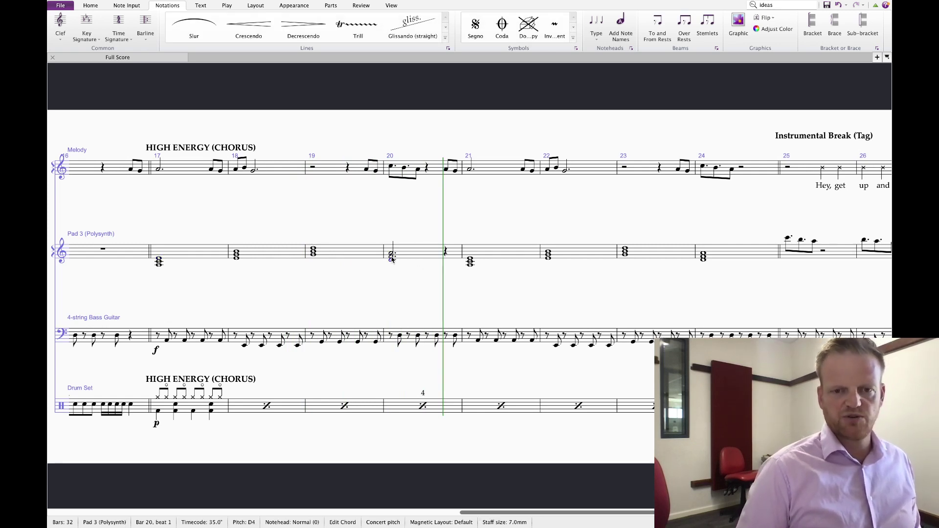
- Add a quarter-note E minor chord (E4, G4, B4) on beat 4 of Pad 3 bar 20 and edit the bass note beneath it
{"action": "key", "text": "Right"}
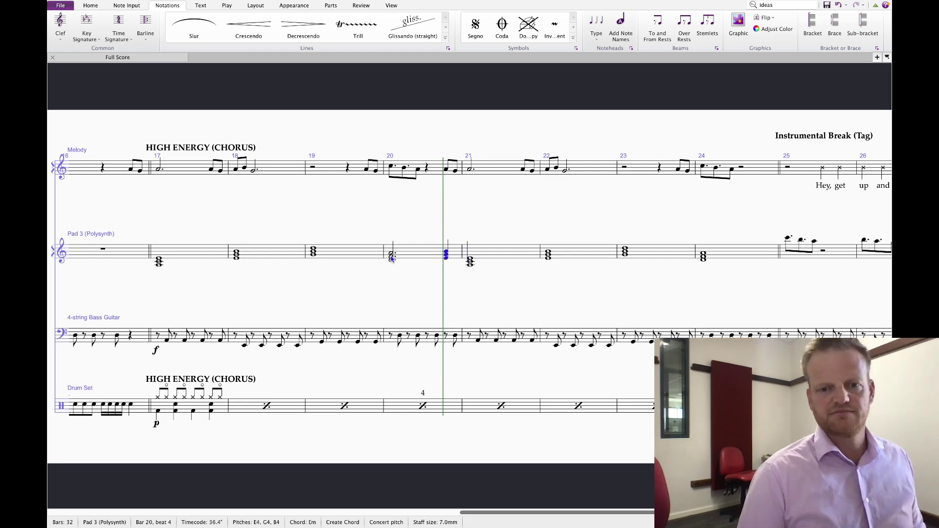
{"action": "key", "text": "Left"}
{"action": "key", "text": "Escape"}
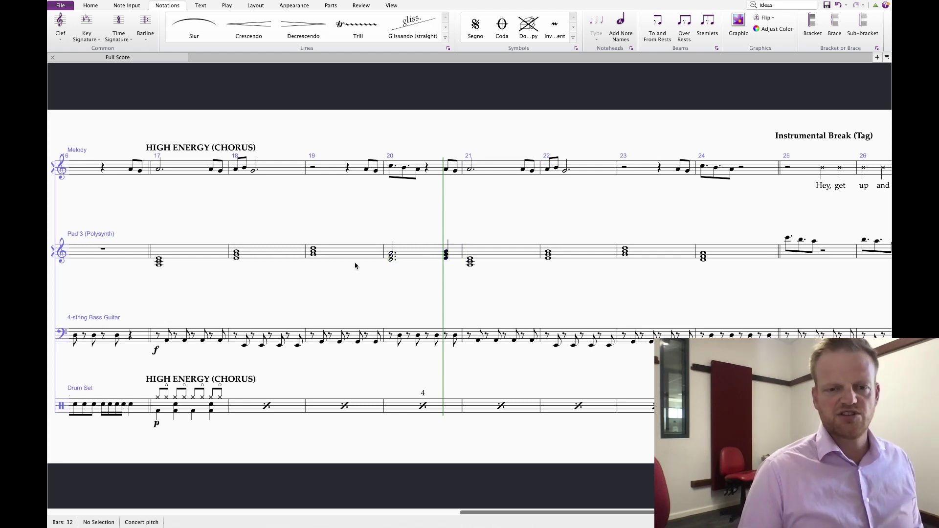
{"action": "left_click", "coordinate": [393, 257]}
{"action": "left_click", "coordinate": [454, 335]}
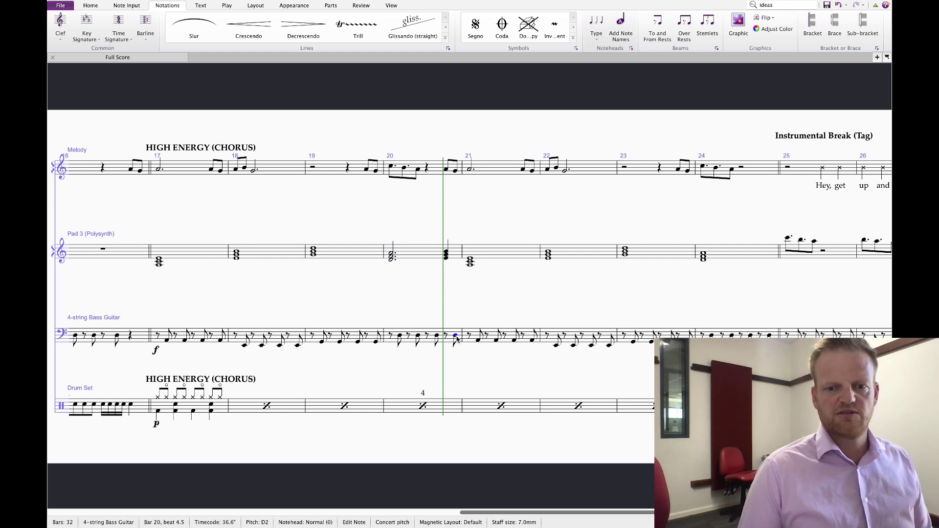
- Shorten the Pad 3 chord on beat 1 of bar 19 to a quarter note and change it to E minor (E4, G4, B4)
{"action": "left_click", "coordinate": [312, 252]}
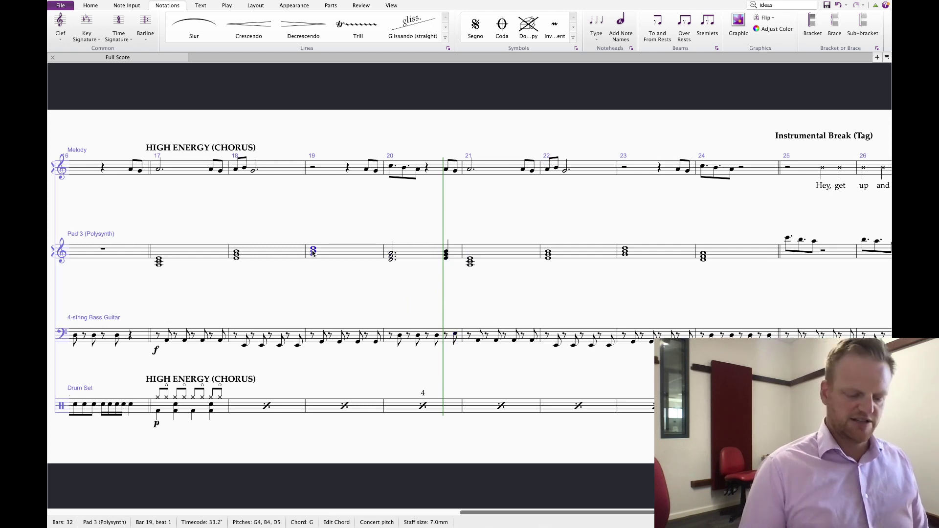
{"action": "key", "text": "5"}
{"action": "key", "text": "alt+Down"}
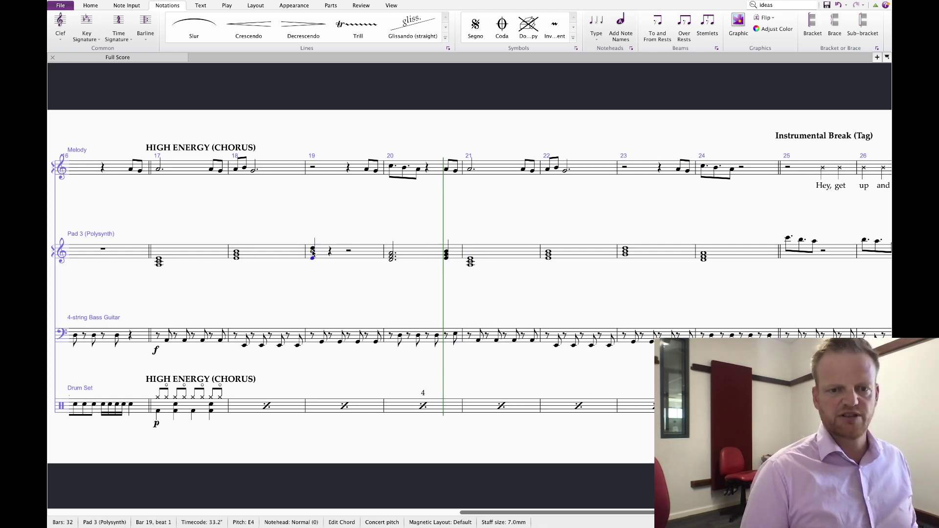
{"action": "key", "text": "Up"}
{"action": "key", "text": "Up"}
{"action": "key", "text": "Up"}
{"action": "key", "text": "Up"}
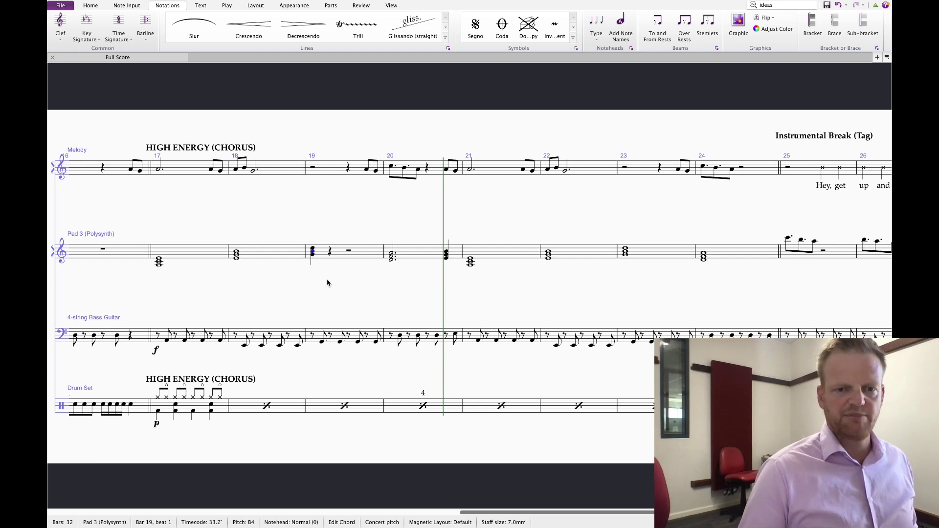
{"action": "key", "text": "Escape"}
{"action": "left_click", "coordinate": [313, 252]}
{"action": "key", "text": "Down"}
{"action": "key", "text": "Down"}
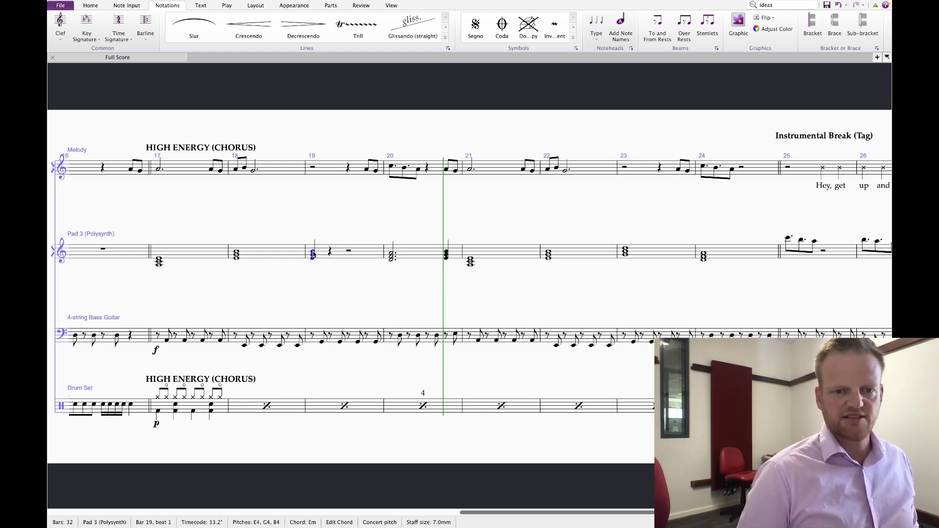
- Fill the rest of Pad 3 bar 19 with a dotted-half G chord (G4, B4, D5) and set the bar's first bass note to E1
{"action": "key", "text": "r"}
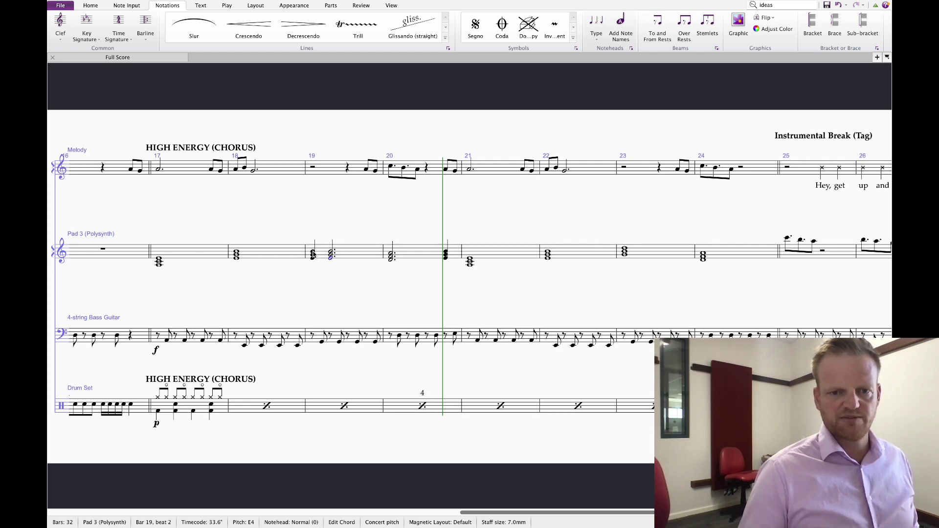
{"action": "key", "text": "Up"}
{"action": "key", "text": "Up"}
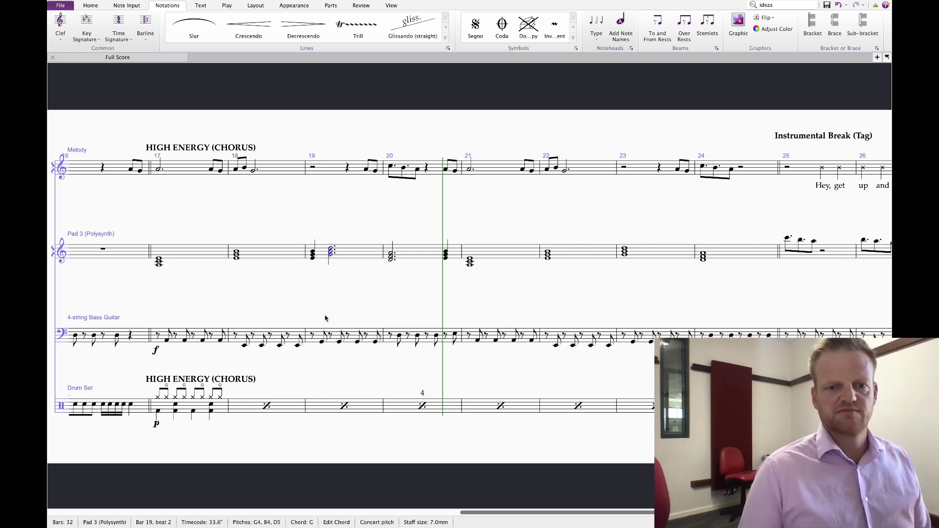
{"action": "left_click", "coordinate": [320, 344]}
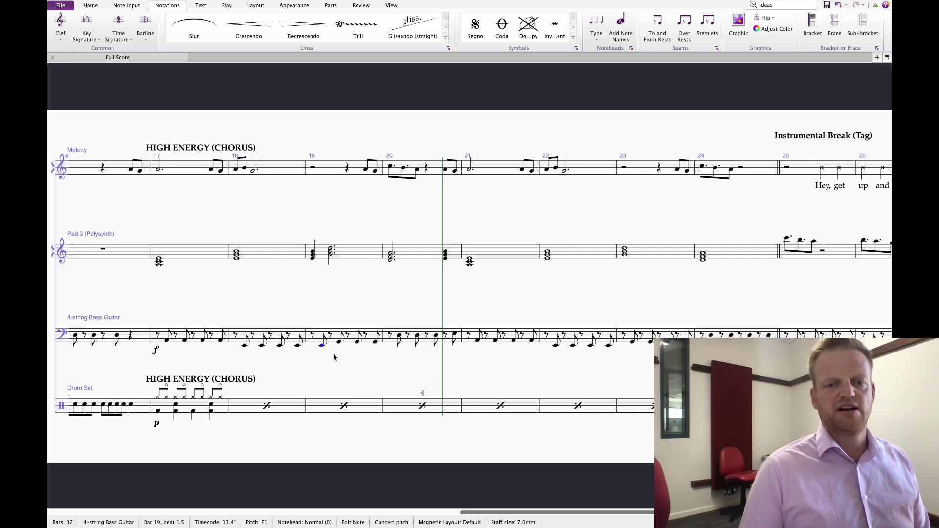
{"action": "key", "text": "Escape"}
- Play the chorus from Pad 3 bar 17 into bar 21 to hear the revised chords
{"action": "left_click", "coordinate": [160, 263]}
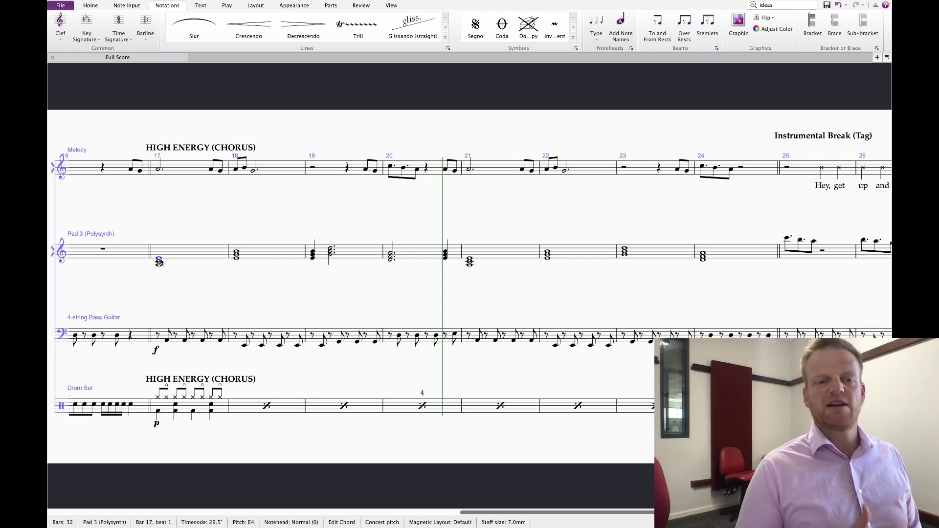
{"action": "key", "text": "space"}
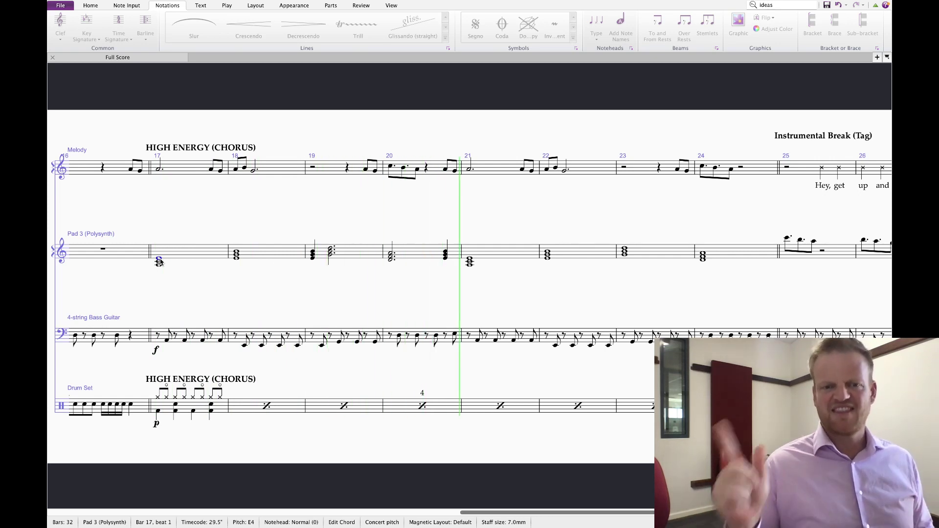
{"action": "key", "text": "space"}
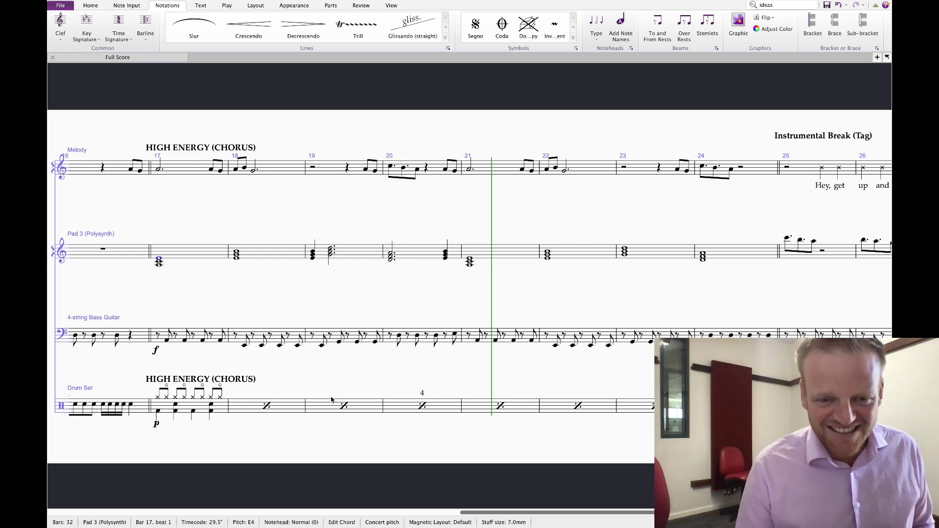
{"action": "key", "text": "Escape"}
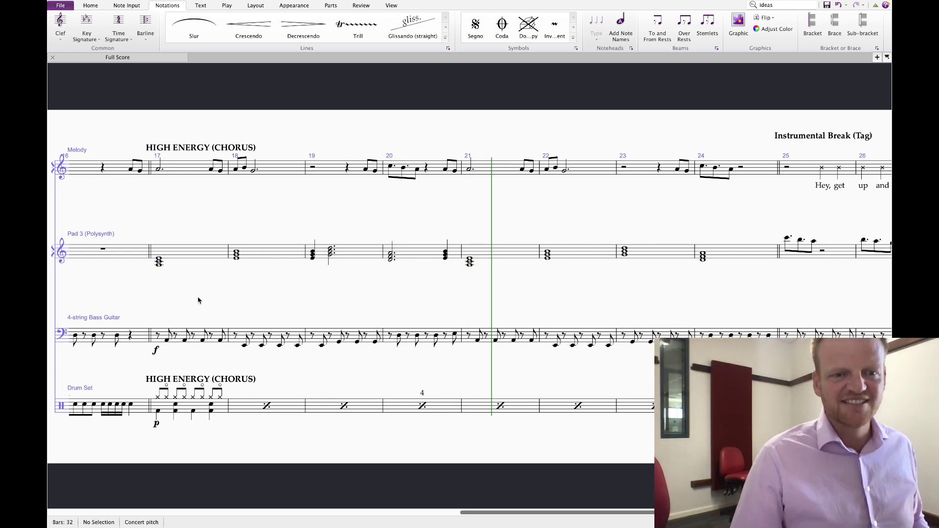
- Switch to Keynote to check the mind map's Creativity ideas, return to the Sibelius score and look over the Instrumental Break bars
{"action": "key", "text": "super+Tab"}
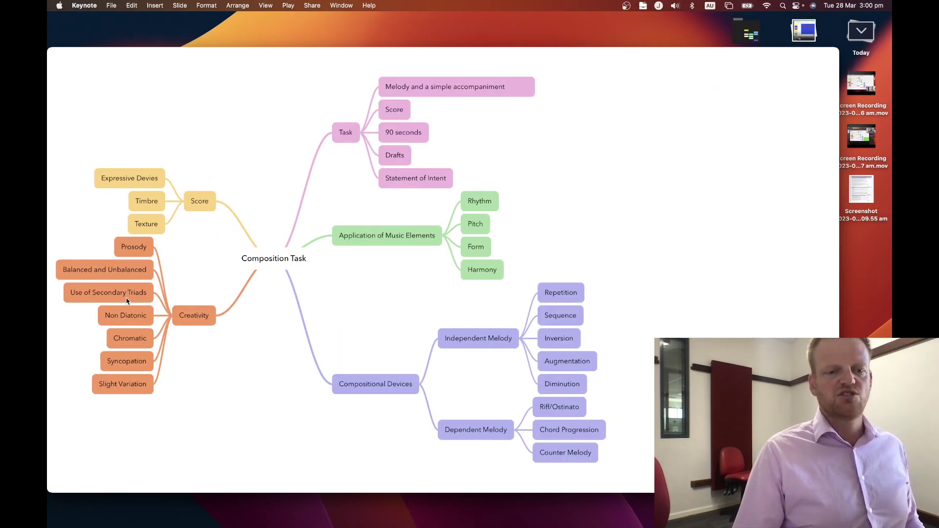
{"action": "key", "text": "ctrl+Right"}
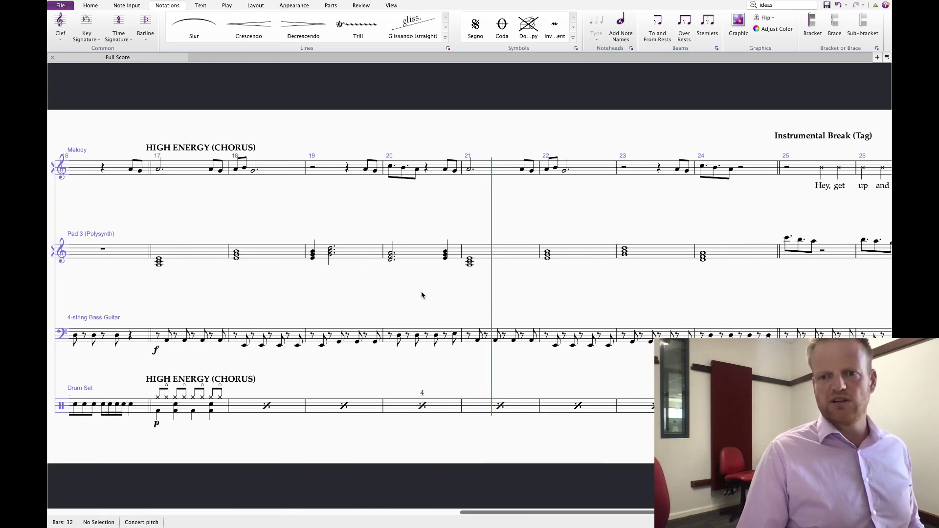
{"action": "left_click_drag", "start_coordinate": [422, 294], "coordinate": [201, 275]}
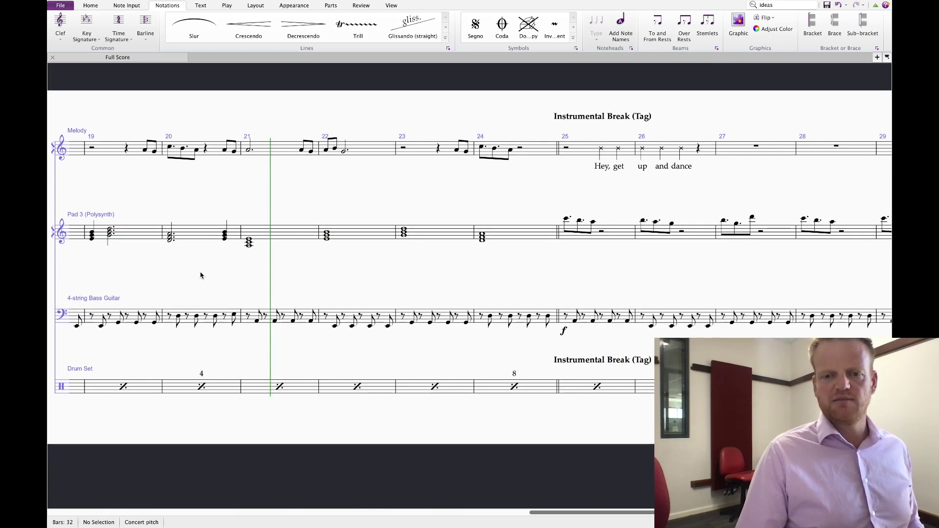
{"action": "scroll", "coordinate": [472, 272], "scroll_direction": "right", "scroll_amount": 10}
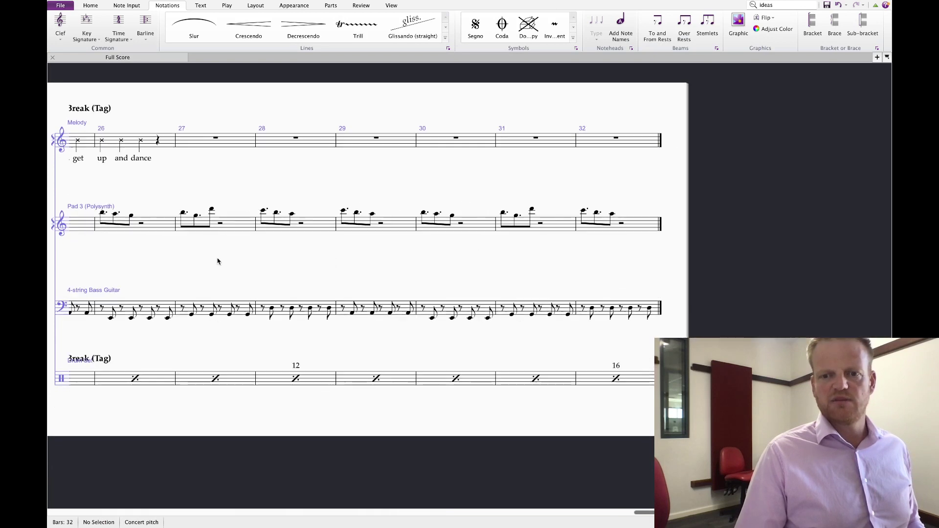
{"action": "scroll", "coordinate": [431, 255], "scroll_direction": "left", "scroll_amount": 6}
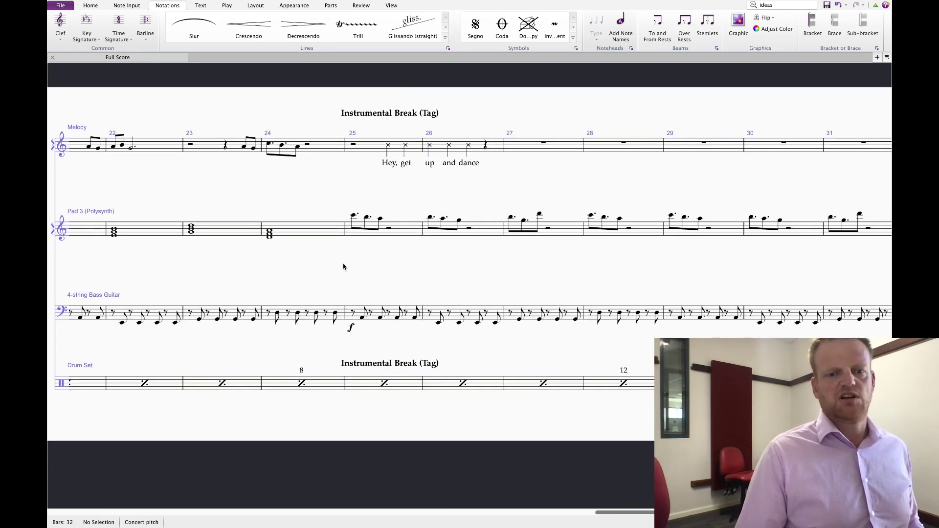
{"action": "scroll", "coordinate": [344, 267], "scroll_direction": "left", "scroll_amount": 3}
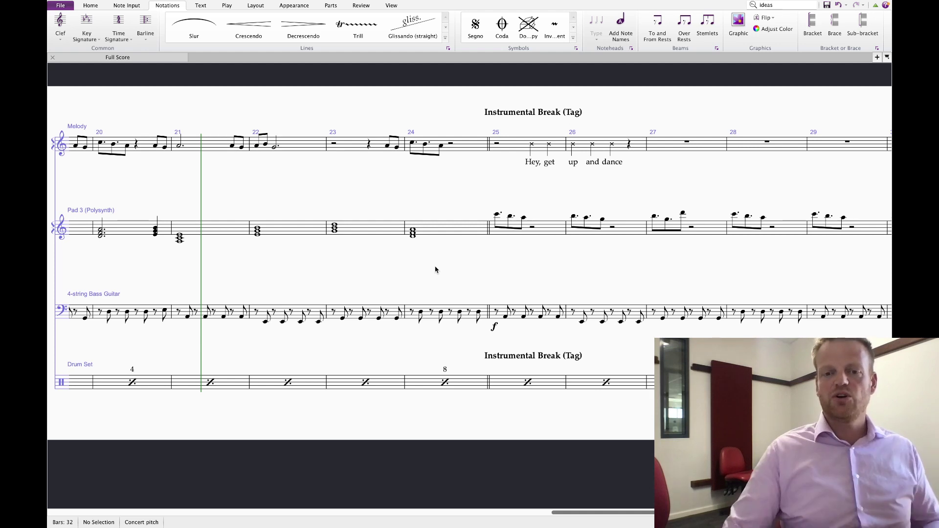
- Repeat bass bar 25 into bar 26, delete the duplicated f dynamic and raise the copied notes to B-flat
{"action": "left_click", "coordinate": [546, 312]}
{"action": "key", "text": "r"}
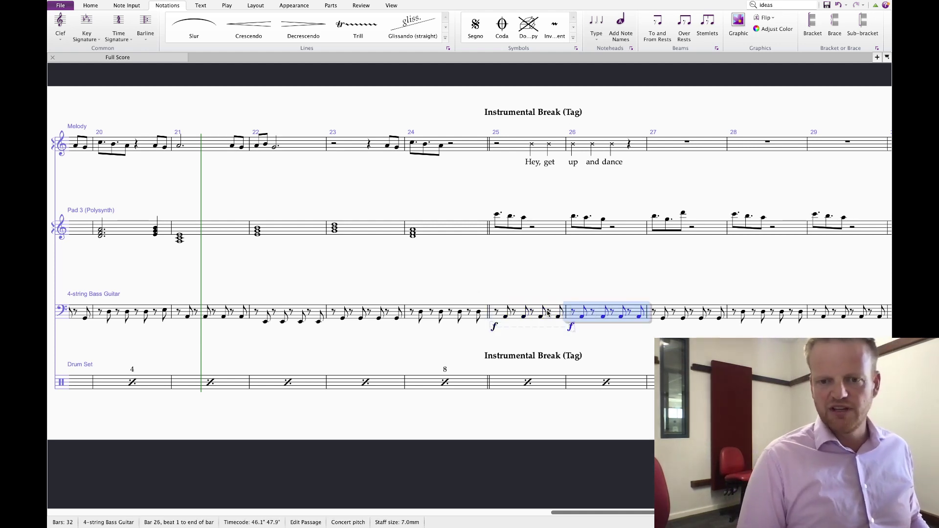
{"action": "key", "text": "Left"}
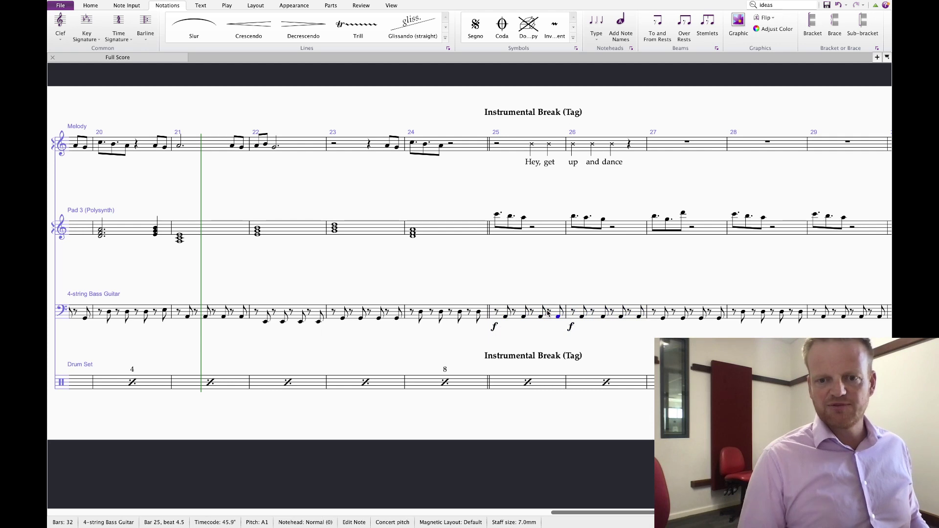
{"action": "left_click", "coordinate": [572, 326]}
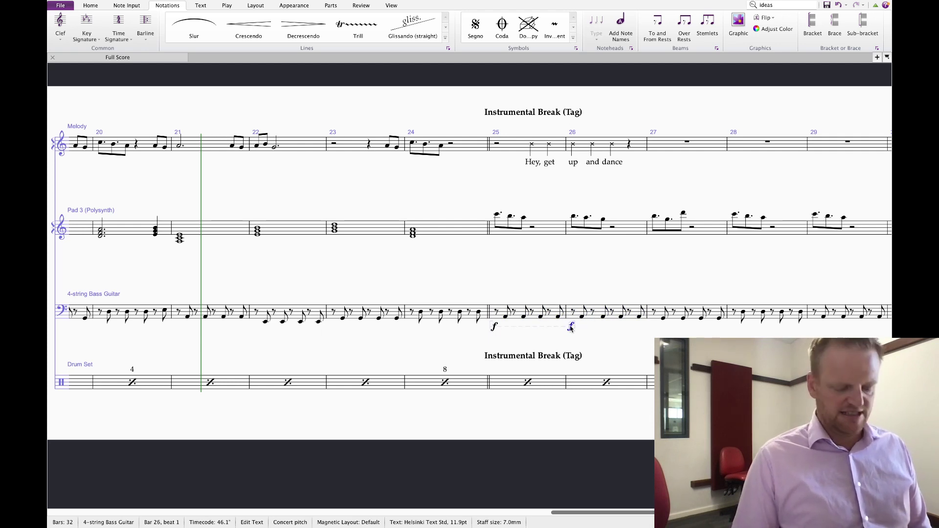
{"action": "key", "text": "Delete"}
{"action": "left_click", "coordinate": [597, 316]}
{"action": "left_click", "coordinate": [604, 310]}
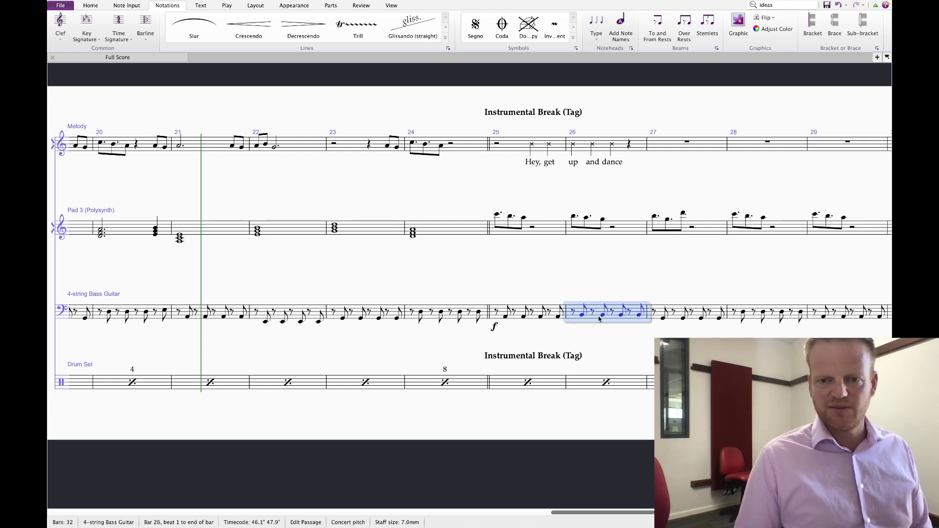
{"action": "key", "text": "Escape"}
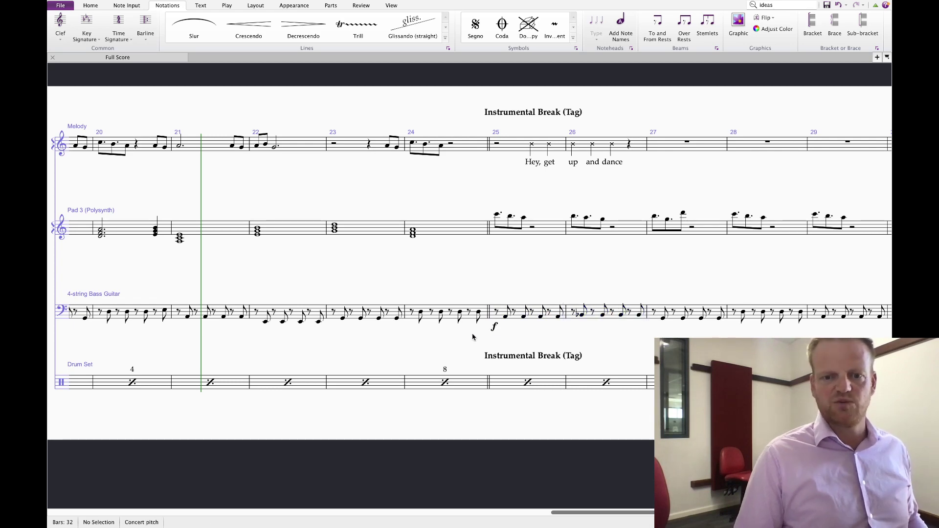
- Play the transition into the Instrumental Break from bar 24 to bar 28
{"action": "left_click", "coordinate": [412, 312]}
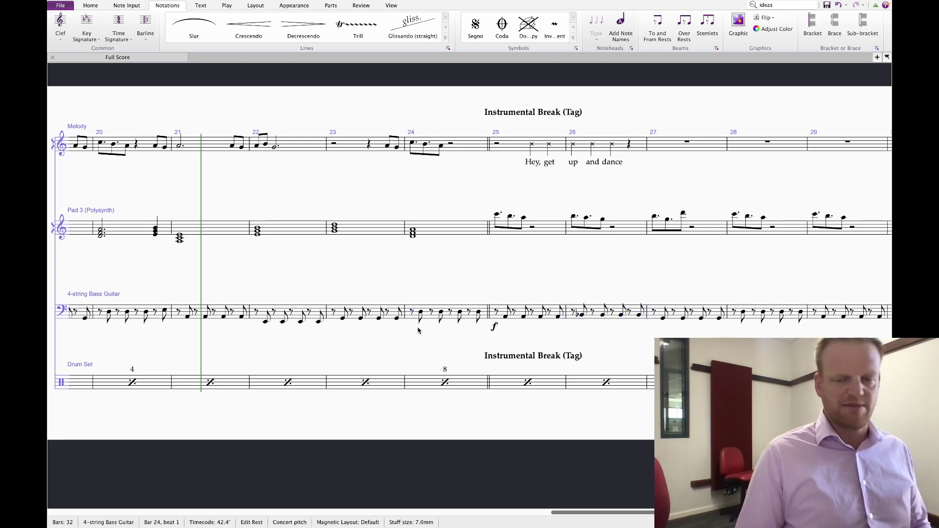
{"action": "key", "text": "p"}
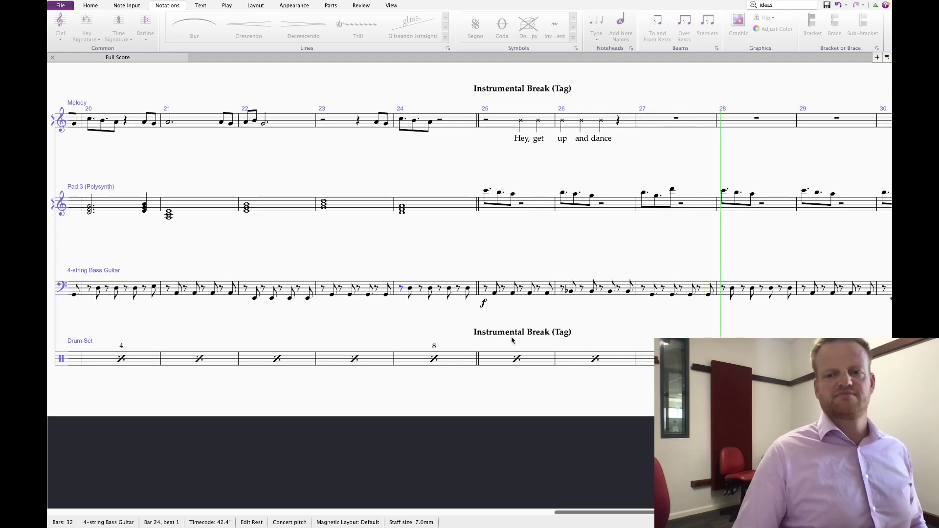
{"action": "key", "text": "space"}
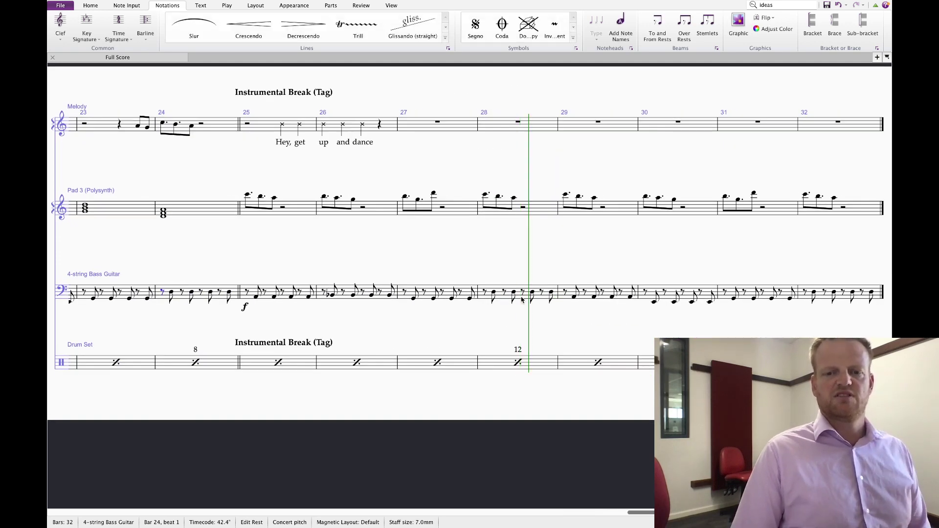
- Change the bass notes in bar 28 of the Instrumental Break to G
{"action": "left_click", "coordinate": [522, 300]}
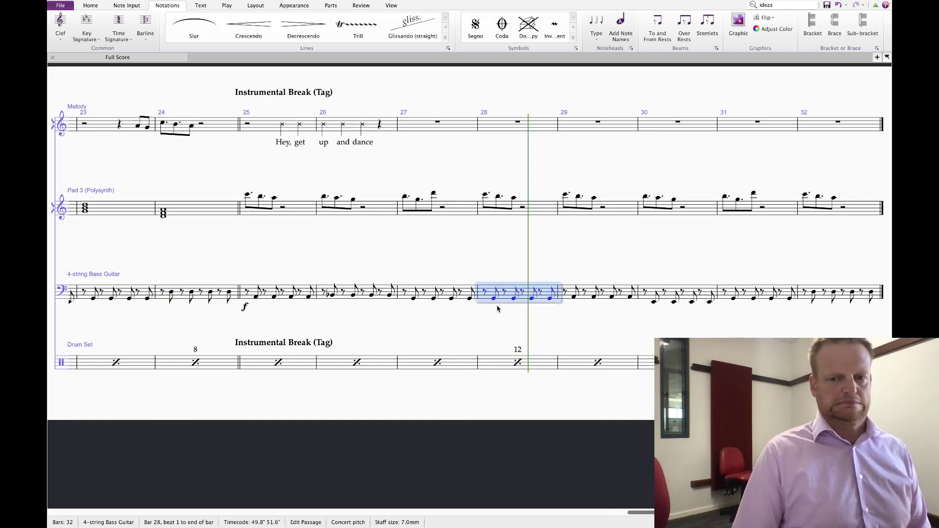
{"action": "key", "text": "Escape"}
{"action": "left_click", "coordinate": [251, 301]}
{"action": "left_click", "coordinate": [313, 327]}
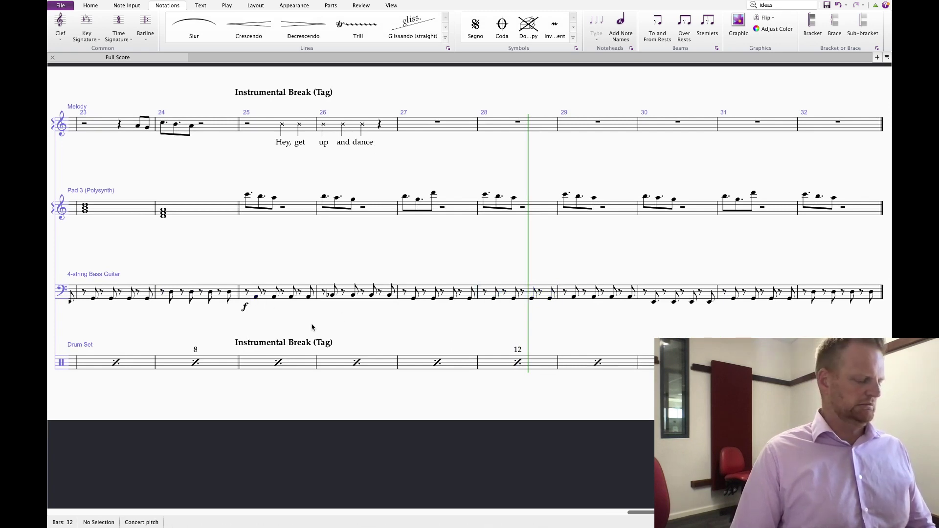
- Change the bass notes in bar 27 of the Instrumental Break to F1
{"action": "left_click", "coordinate": [431, 299]}
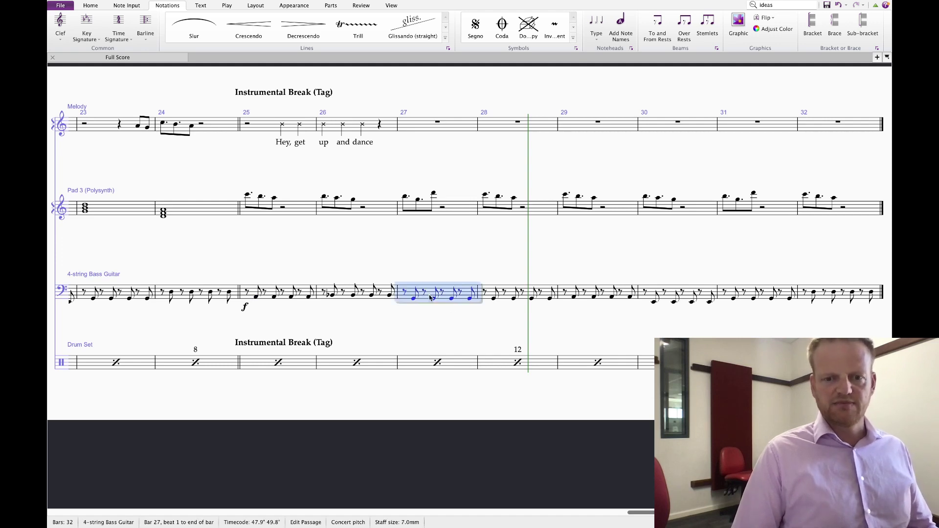
{"action": "key", "text": "Down"}
{"action": "key", "text": "Down"}
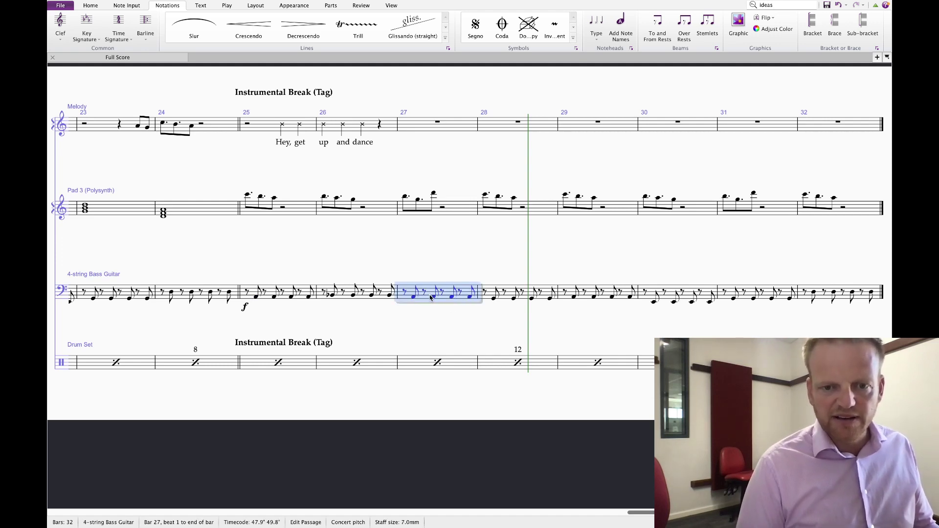
- Lower the bass notes in bar 26 to low E and check the first bass note of bar 27
{"action": "left_click", "coordinate": [369, 296]}
{"action": "key", "text": "Down"}
{"action": "key", "text": "Down"}
{"action": "key", "text": "Down"}
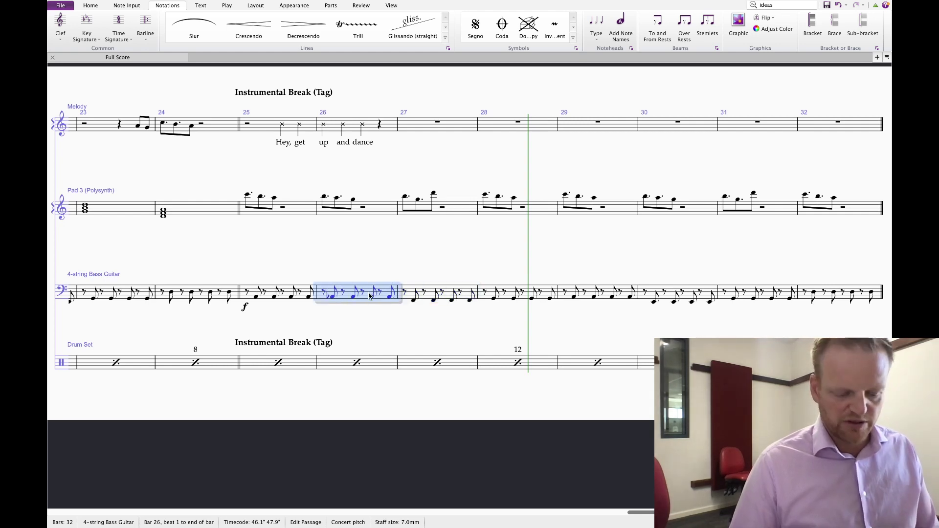
{"action": "key", "text": "Down"}
{"action": "key", "text": "Down"}
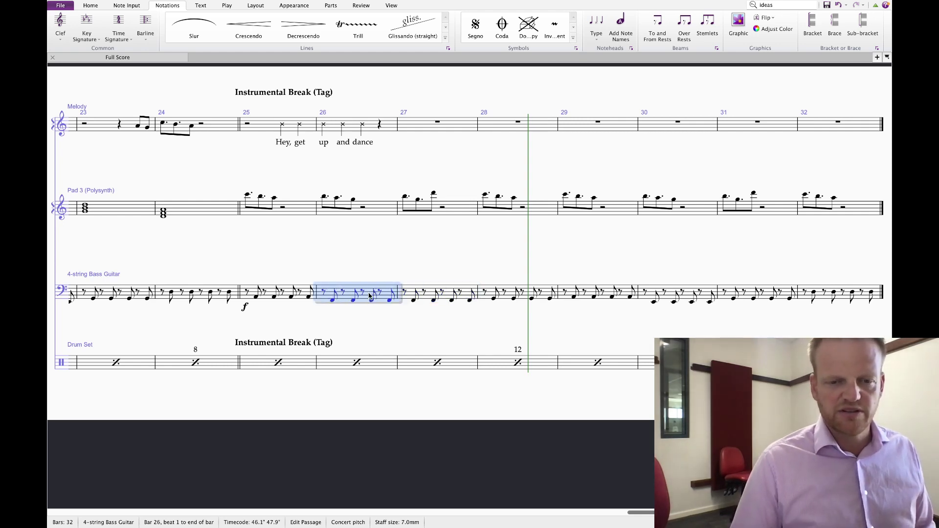
{"action": "left_click", "coordinate": [414, 302]}
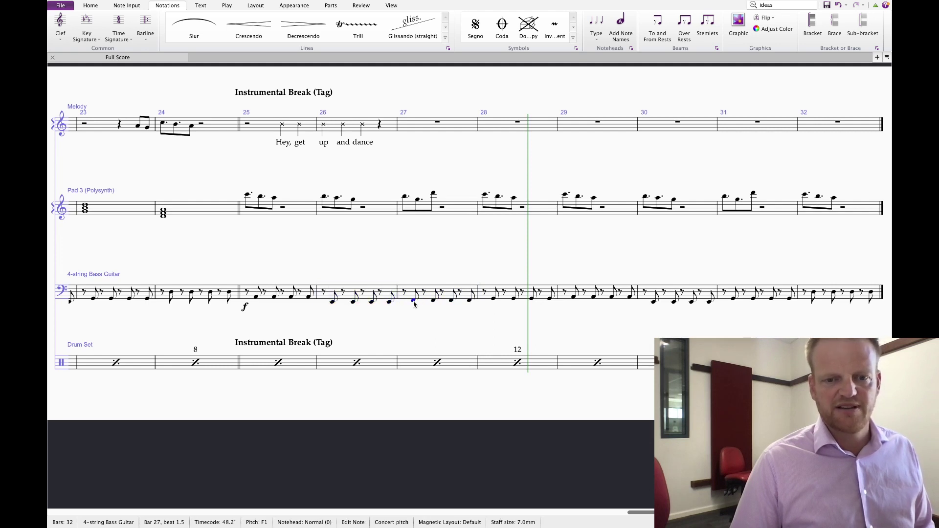
- Play the Instrumental Break from bar 25 into bar 30
{"action": "left_click", "coordinate": [247, 292]}
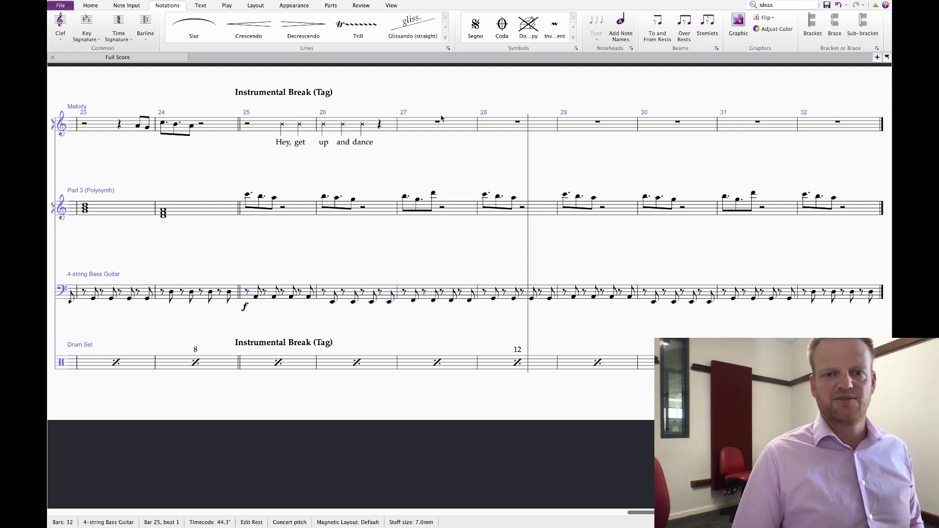
{"action": "left_click", "coordinate": [247, 195]}
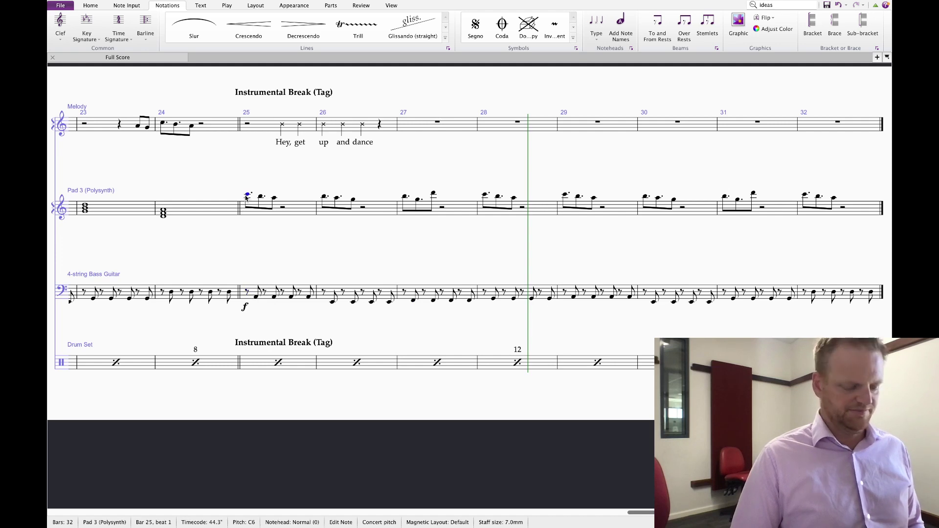
{"action": "key", "text": "p"}
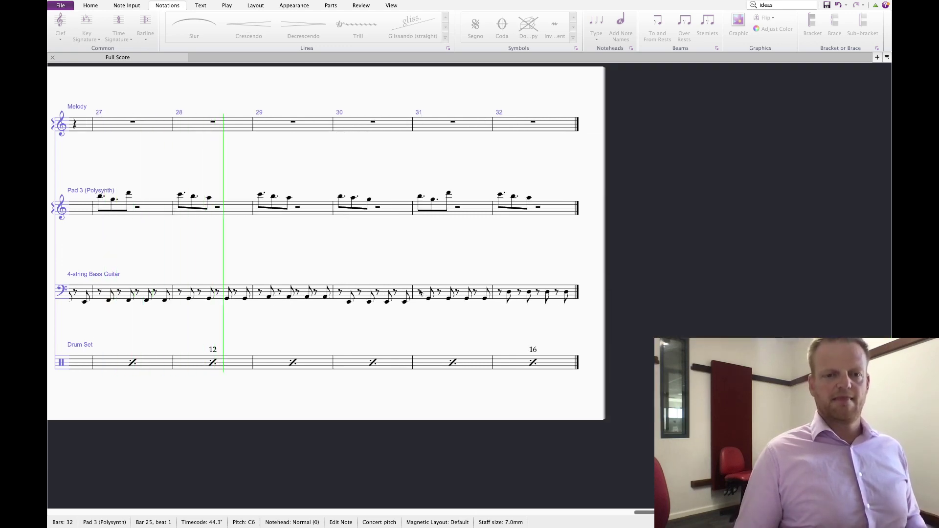
{"action": "left_click_drag", "start_coordinate": [390, 257], "coordinate": [552, 255]}
{"action": "key", "text": "space"}
- Copy the bass guitar's bar 27 passage of F1 notes into bar 31
{"action": "left_click", "coordinate": [310, 290]}
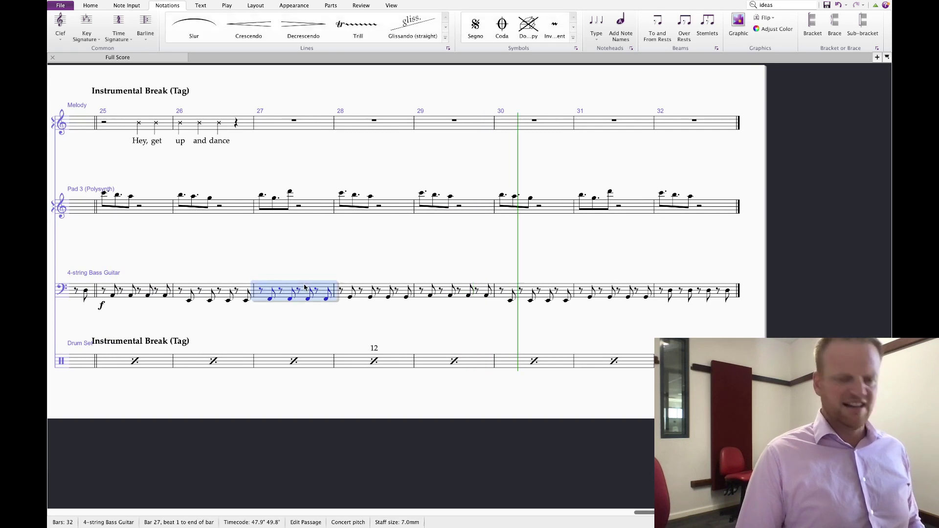
{"action": "left_click", "coordinate": [603, 296]}
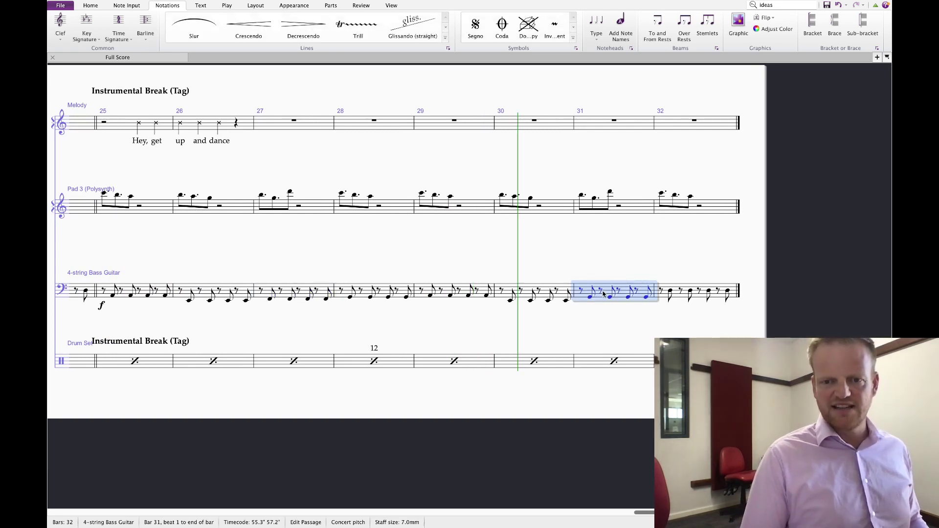
{"action": "scroll", "coordinate": [621, 299], "scroll_direction": "left", "scroll_amount": 5}
{"action": "key", "text": "Escape"}
{"action": "left_click", "coordinate": [635, 299]}
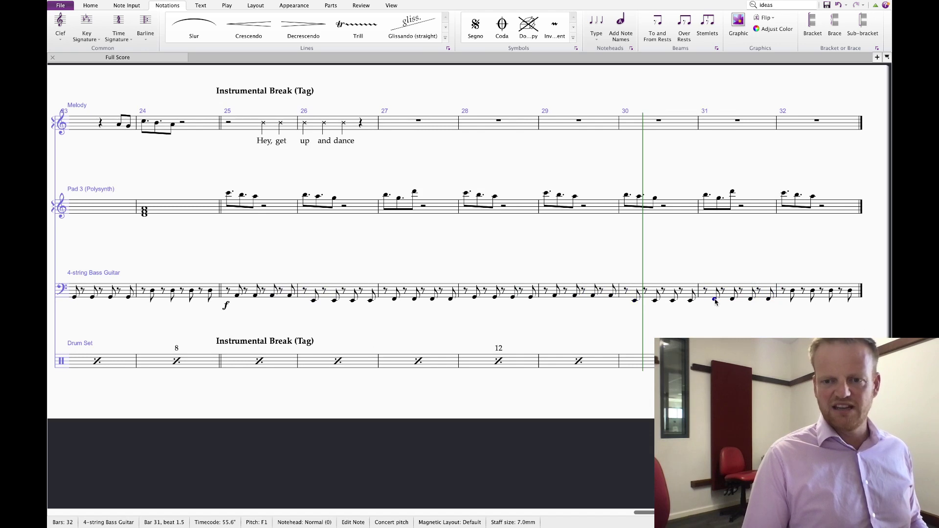
{"action": "left_click", "coordinate": [761, 314]}
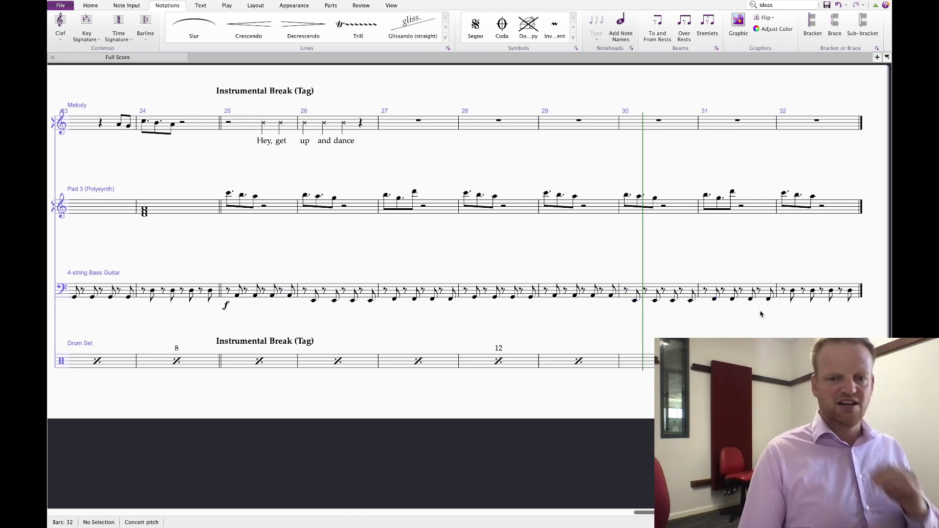
- Check the bass notes in bar 28 and consult the Composition Task mind map in Keynote
{"action": "left_click", "coordinate": [474, 298]}
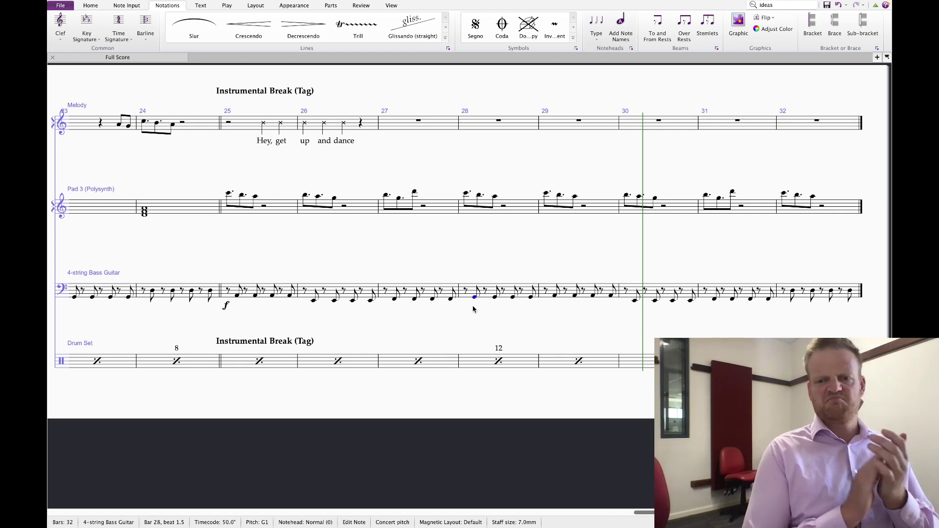
{"action": "left_click", "coordinate": [534, 289]}
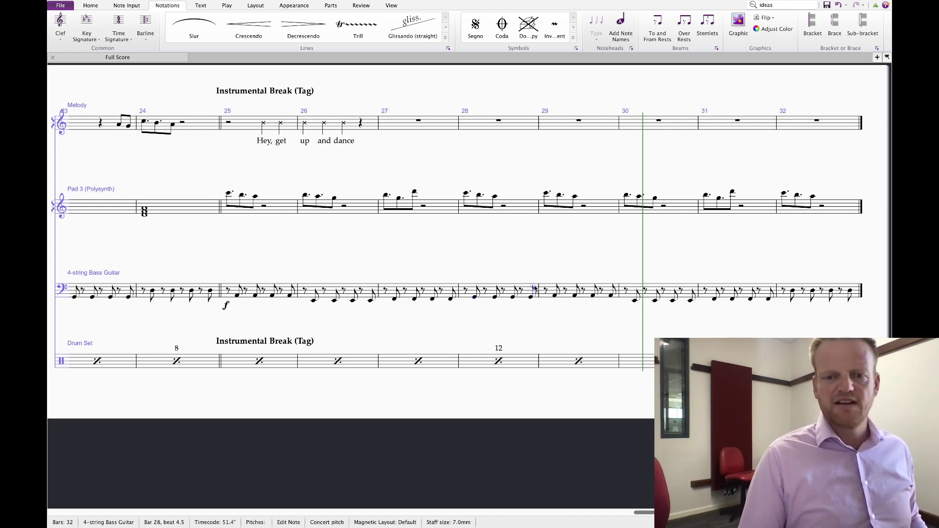
{"action": "key", "text": "ctrl+Left"}
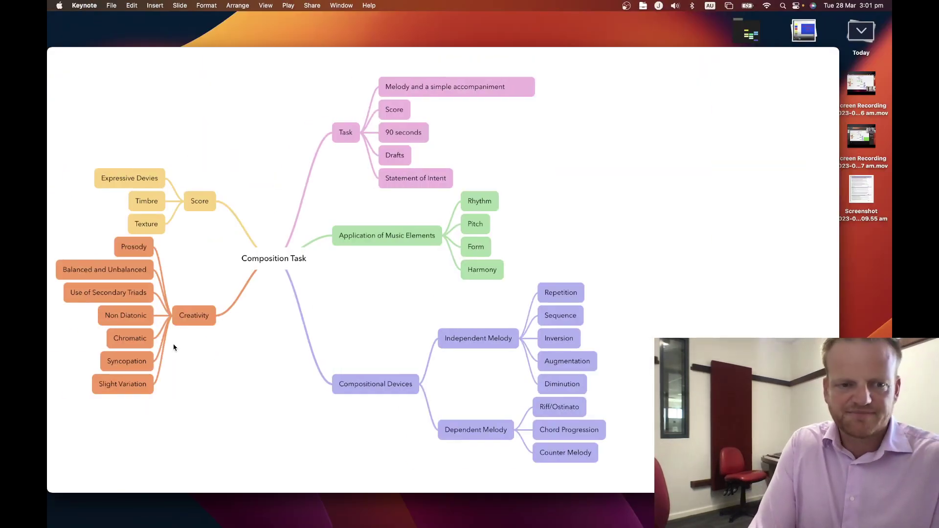
{"action": "key", "text": "ctrl+Right"}
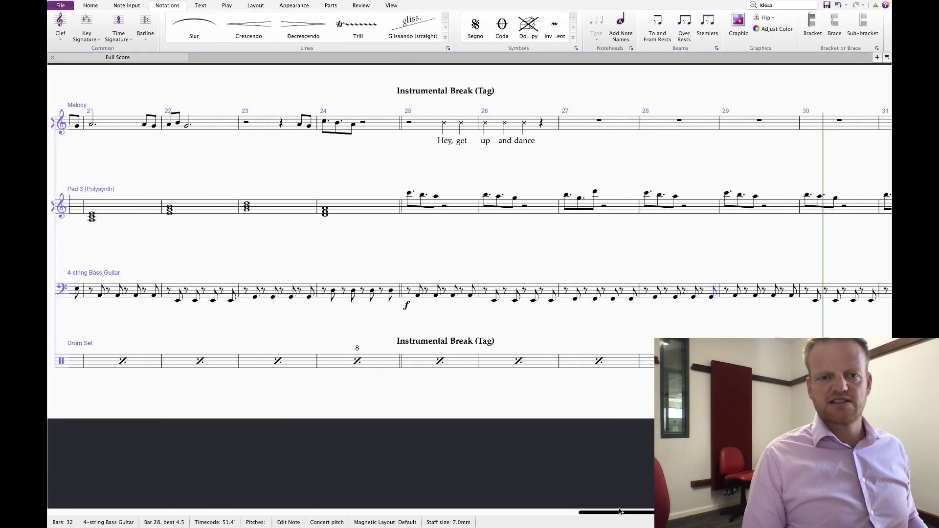
- Go back to the verse and play the melody from bar 9 into bar 10
{"action": "scroll", "coordinate": [321, 521], "scroll_direction": "left", "scroll_amount": 15}
{"action": "scroll", "coordinate": [321, 521], "scroll_direction": "left", "scroll_amount": 10}
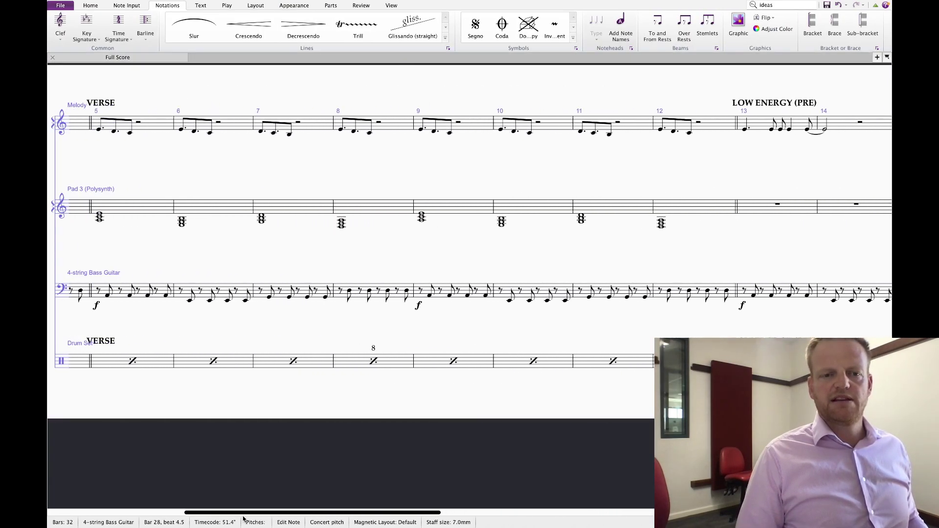
{"action": "left_click", "coordinate": [249, 129]}
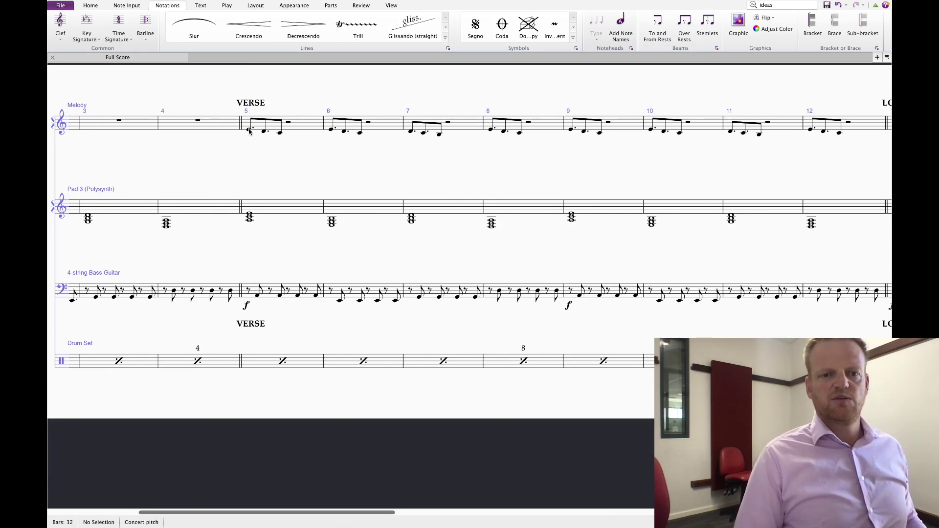
{"action": "scroll", "coordinate": [538, 159], "scroll_direction": "right", "scroll_amount": 3}
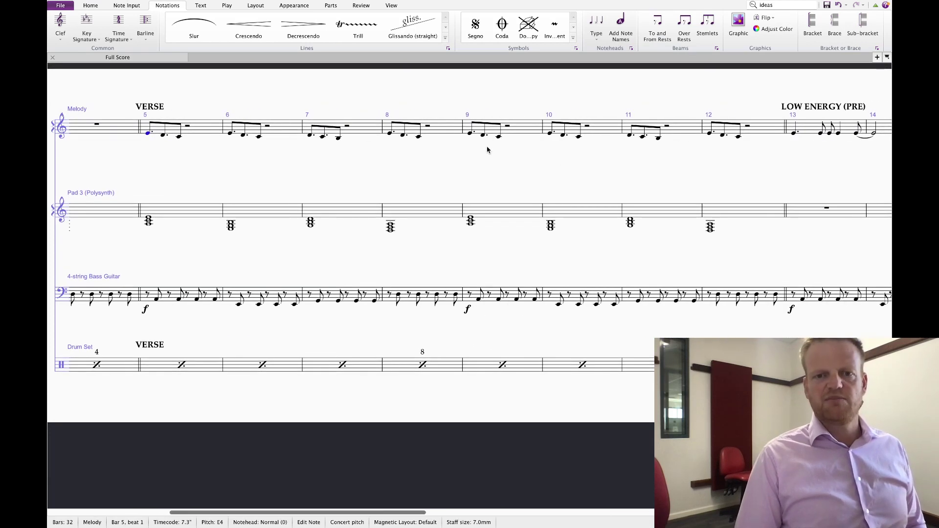
{"action": "left_click", "coordinate": [469, 134]}
{"action": "key", "text": "p"}
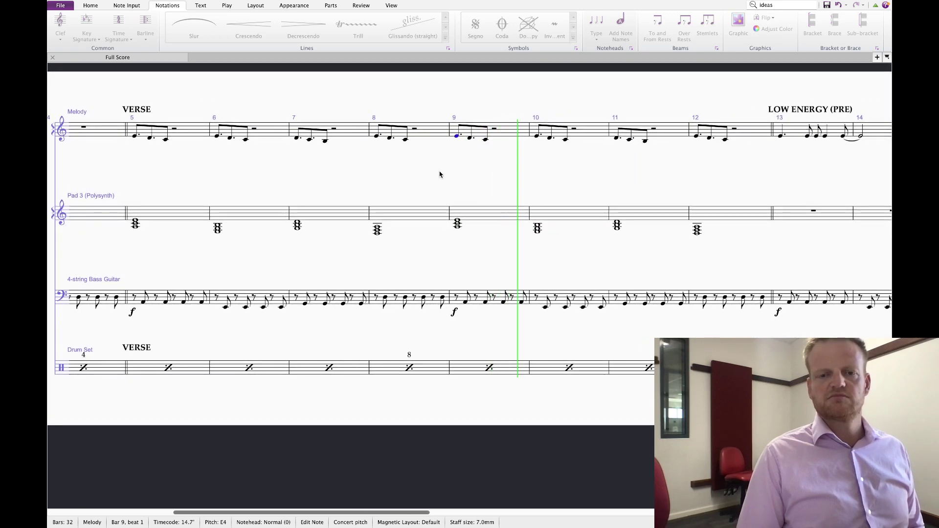
{"action": "left_click", "coordinate": [523, 179]}
{"action": "key", "text": "Escape"}
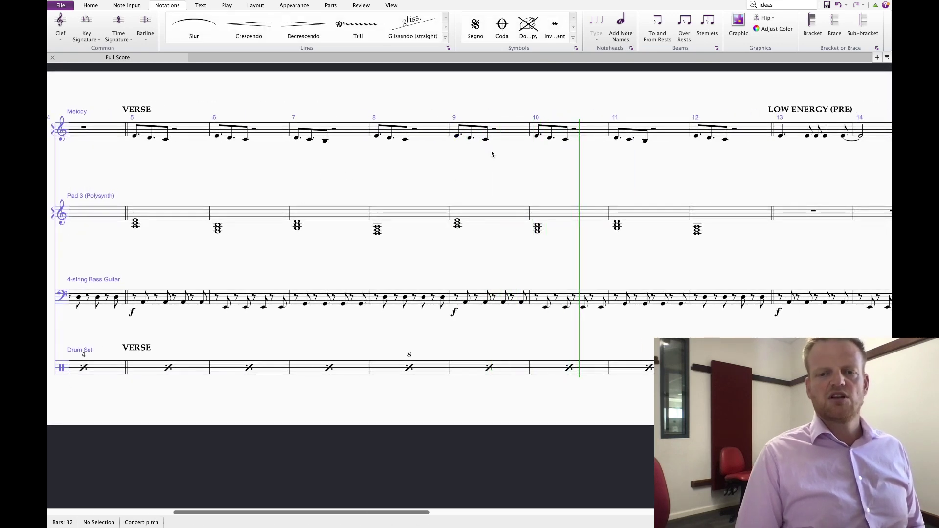
- Vary the bar 10 melody by adding a repeated E4 on beat 1.5 and C4 eighth notes on beats 3 and 3.5
{"action": "left_click", "coordinate": [536, 137]}
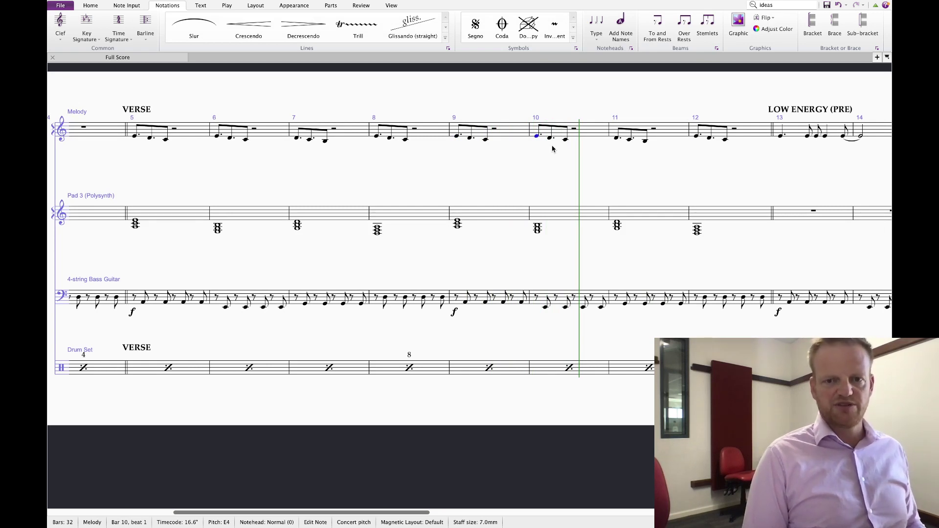
{"action": "key", "text": "e"}
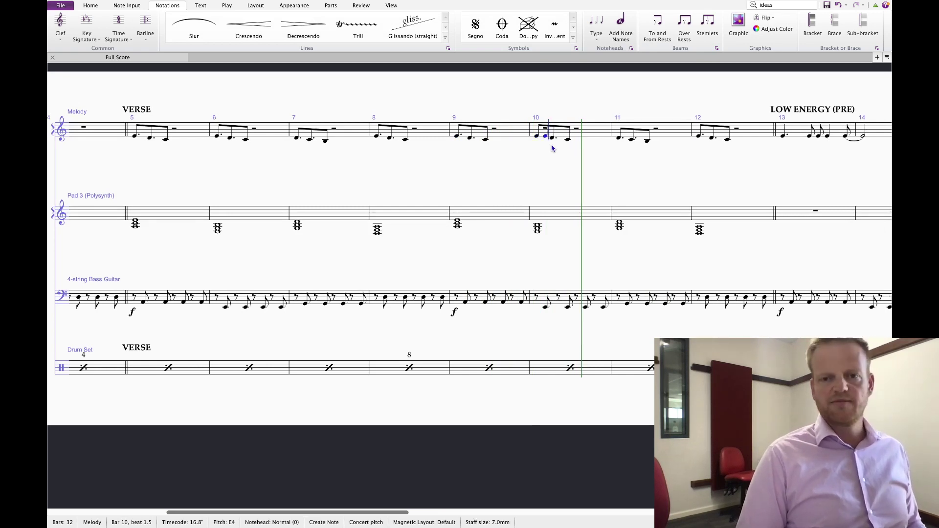
{"action": "left_click", "coordinate": [567, 141]}
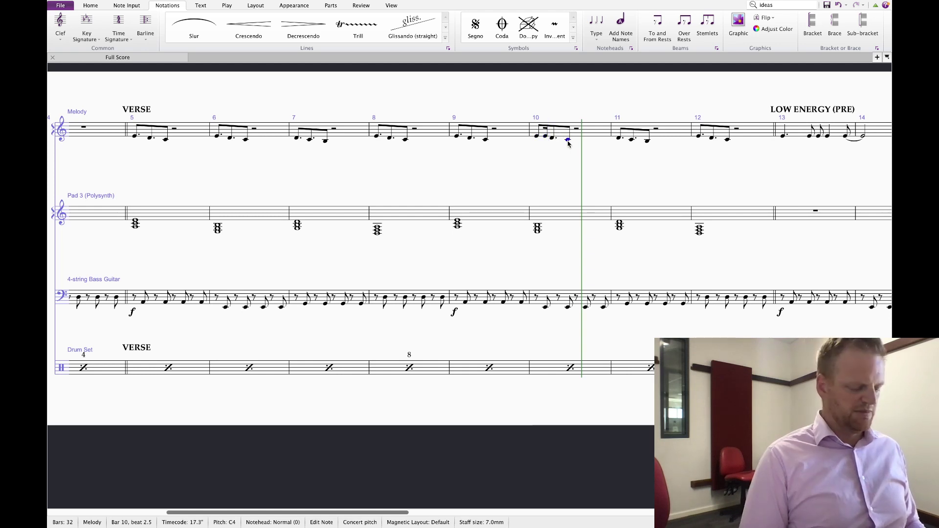
{"action": "key", "text": "c"}
{"action": "key", "text": "Escape"}
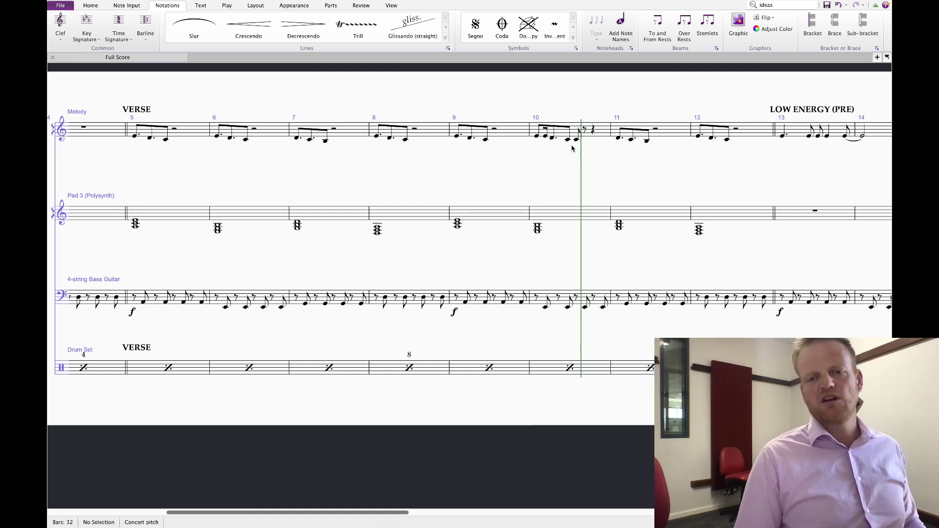
{"action": "left_click", "coordinate": [582, 142]}
{"action": "key", "text": "c"}
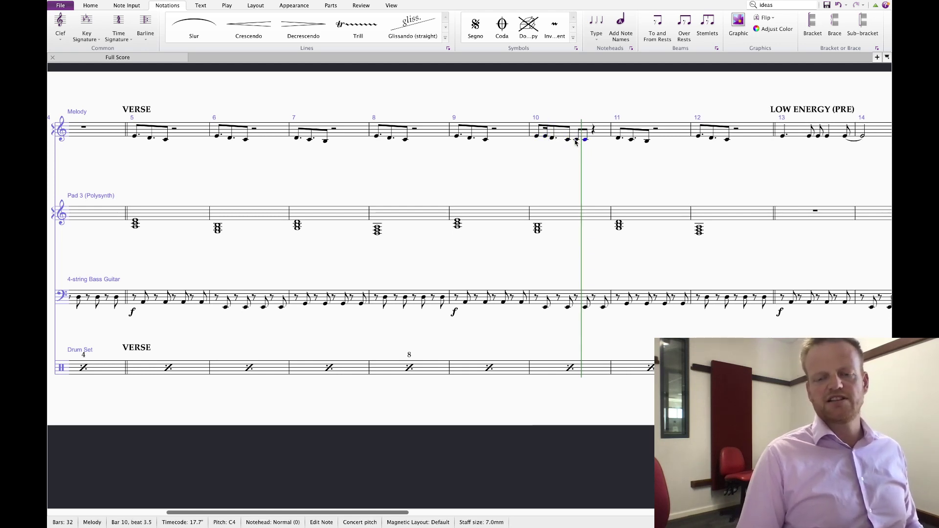
{"action": "left_click", "coordinate": [576, 140]}
- Play the varied verse melody from bar 9 through bar 10
{"action": "left_click", "coordinate": [536, 136]}
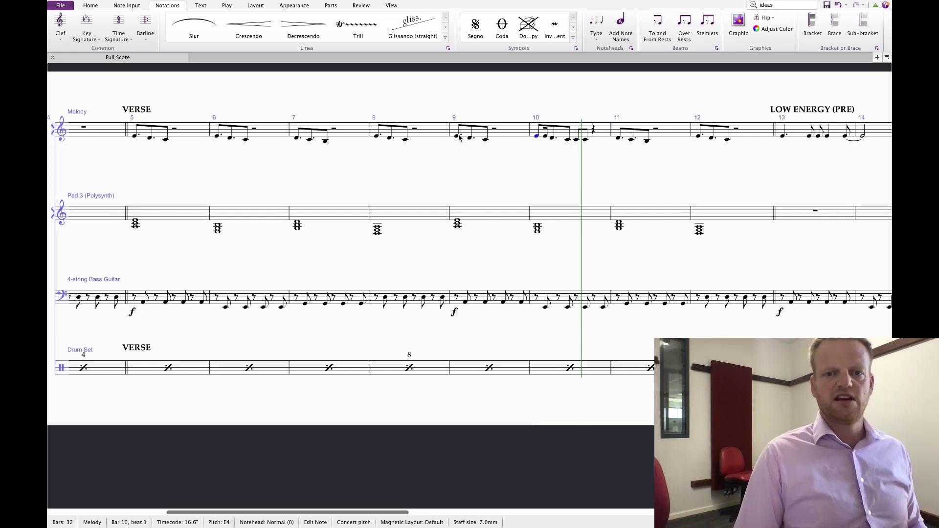
{"action": "left_click", "coordinate": [455, 137]}
{"action": "key", "text": "space"}
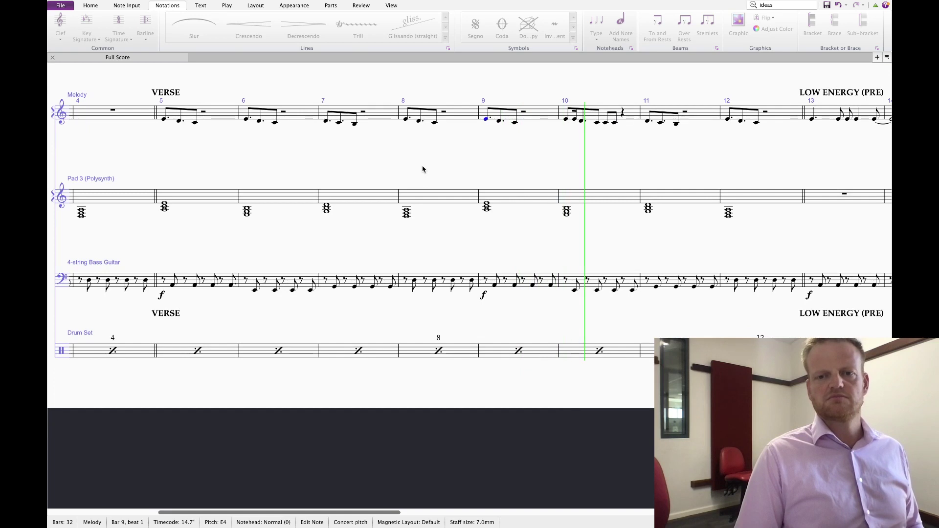
{"action": "key", "text": "space"}
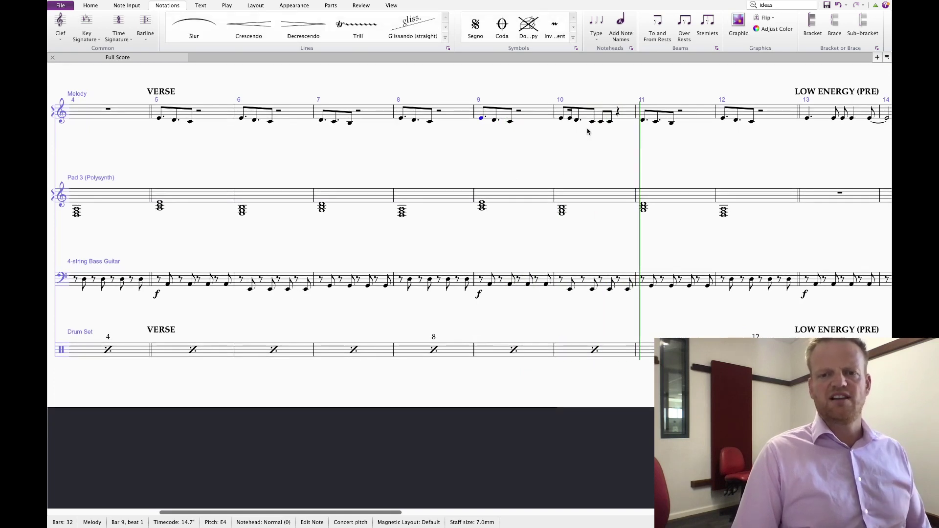
- Make the C4 on beat 3 of the bar 10 melody a quarter note and play from the start of that bar
{"action": "left_click", "coordinate": [577, 123]}
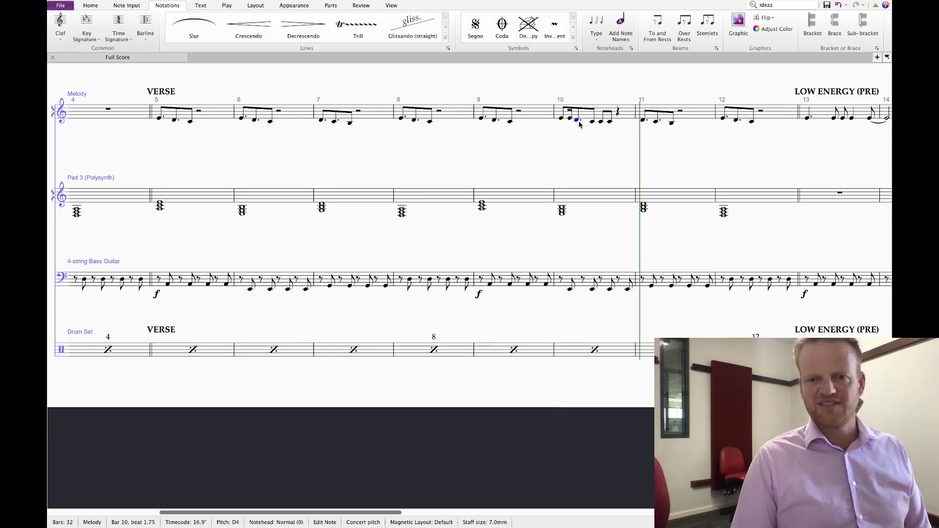
{"action": "key", "text": "2"}
{"action": "key", "text": "period"}
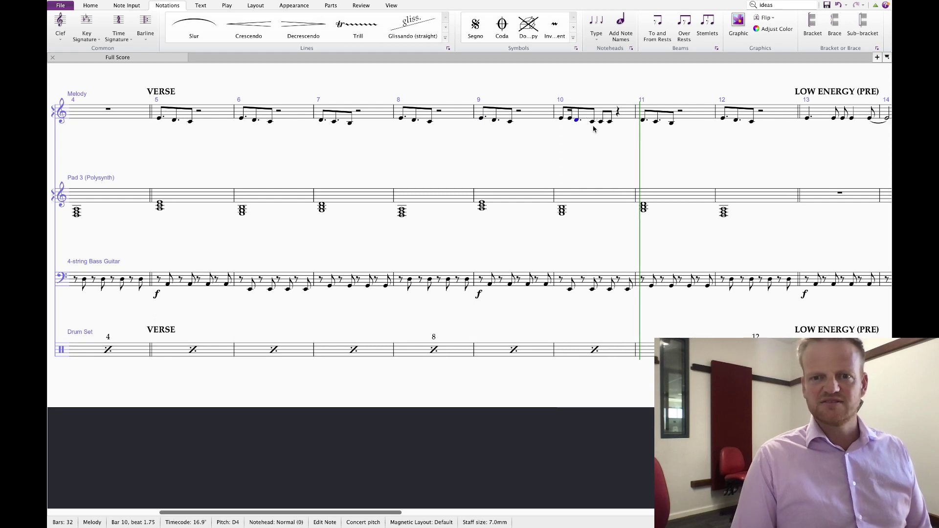
{"action": "left_click", "coordinate": [601, 123]}
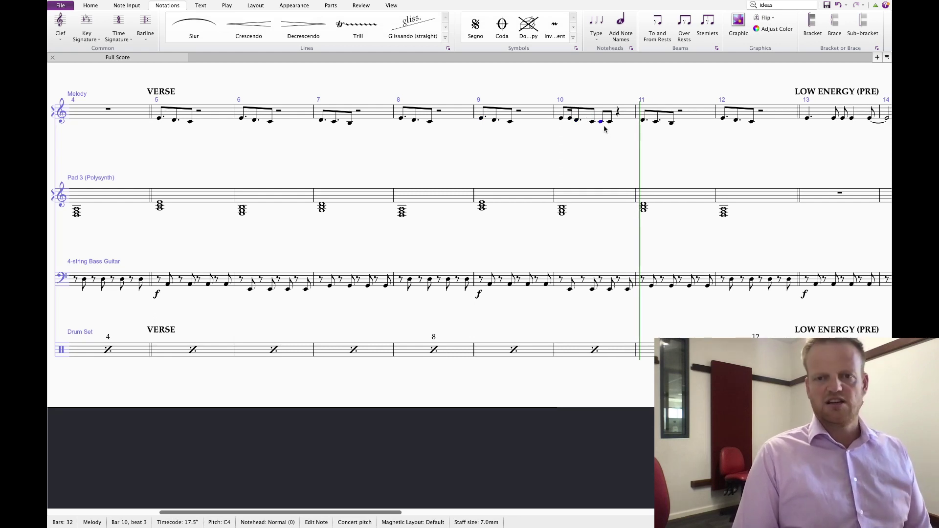
{"action": "left_click", "coordinate": [561, 120]}
{"action": "key", "text": "p"}
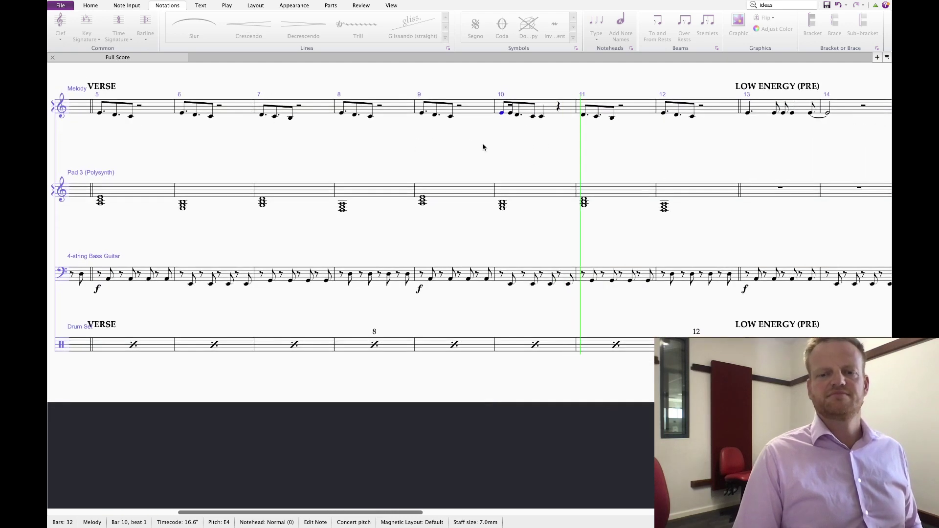
{"action": "left_click", "coordinate": [572, 128]}
- Copy the bar 10 melody into bar 12 and play the verse from bar 10 through bar 12
{"action": "left_click", "coordinate": [557, 111]}
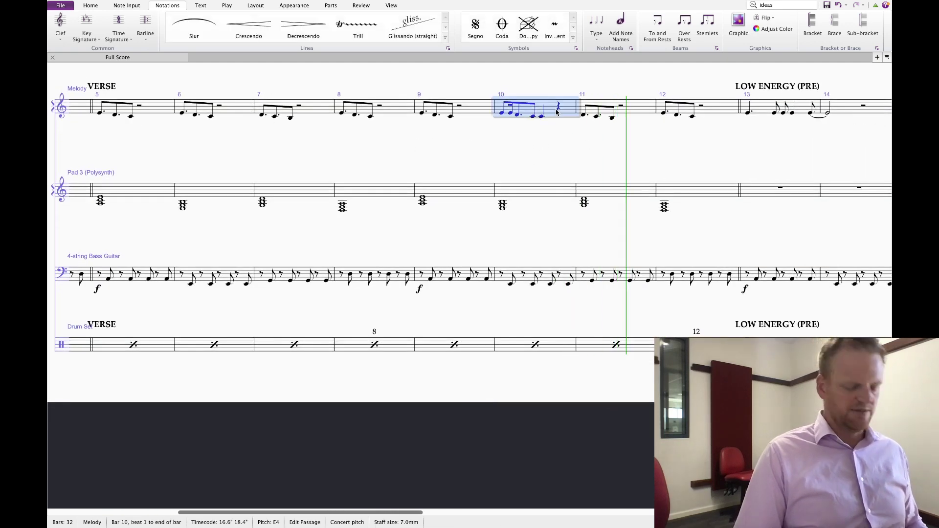
{"action": "left_click", "coordinate": [708, 119]}
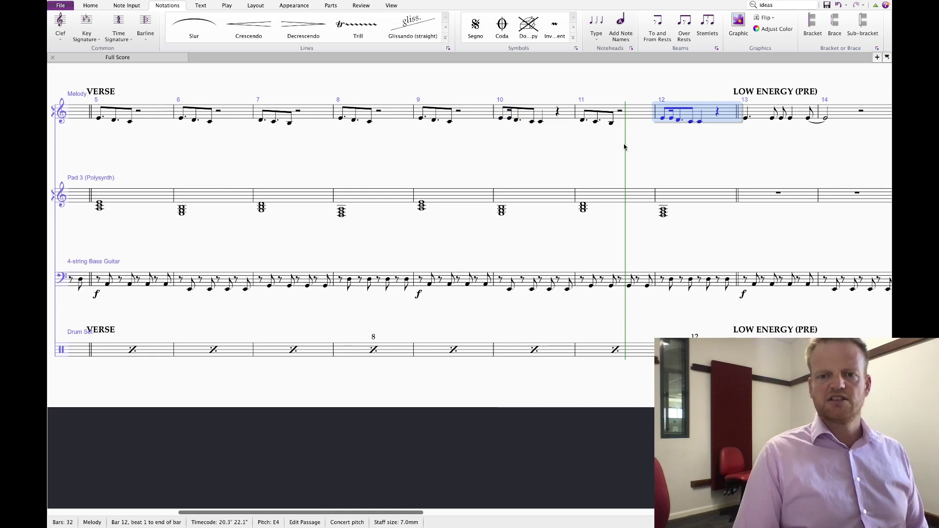
{"action": "left_click", "coordinate": [502, 118]}
{"action": "key", "text": "space"}
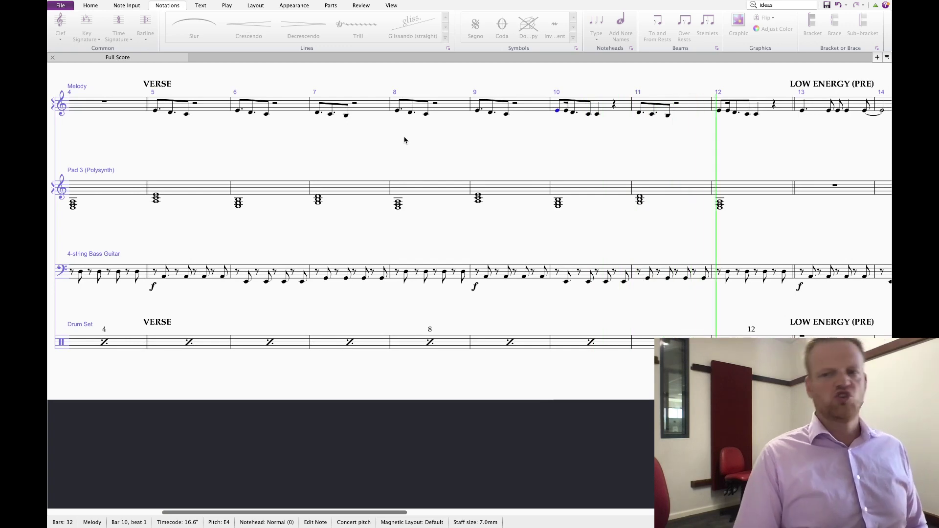
{"action": "key", "text": "Escape"}
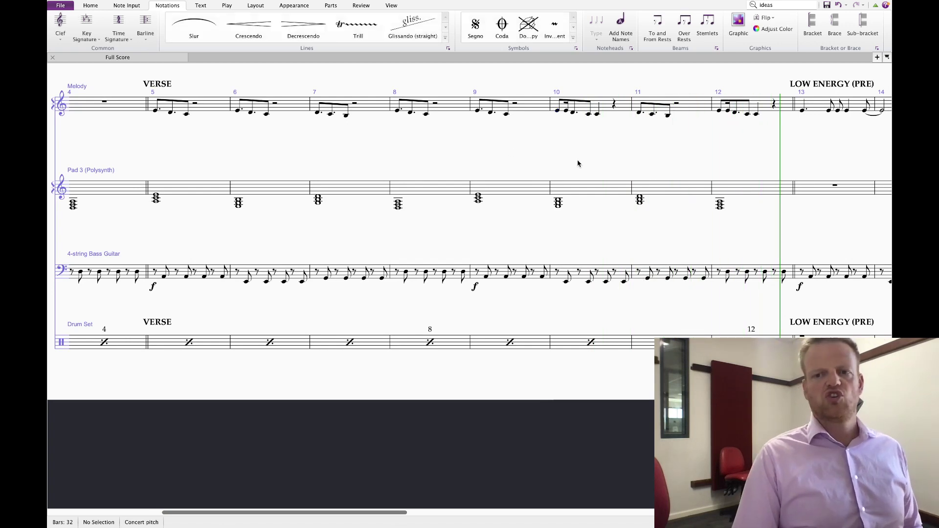
- Play from the Low Energy (Pre) section at bar 13 into the chorus and check the Pad 3 chords in bar 19
{"action": "left_click", "coordinate": [467, 116]}
{"action": "key", "text": "p"}
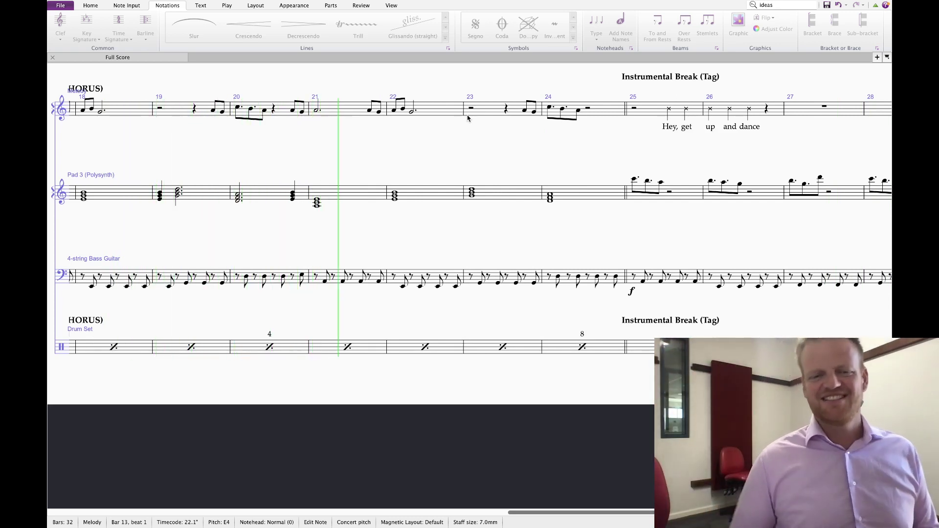
{"action": "key", "text": "Escape"}
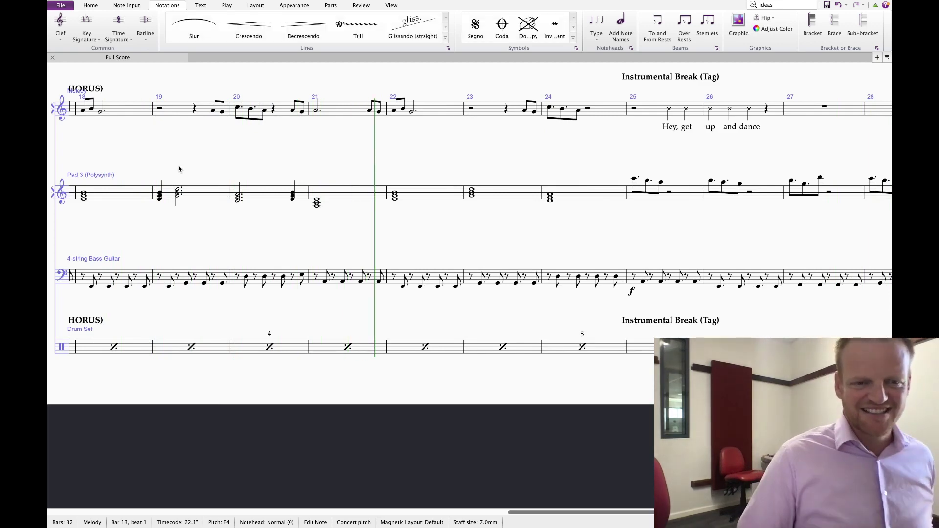
{"action": "left_click", "coordinate": [160, 194]}
{"action": "left_click_drag", "start_coordinate": [180, 196], "coordinate": [225, 217]}
{"action": "key", "text": "Escape"}
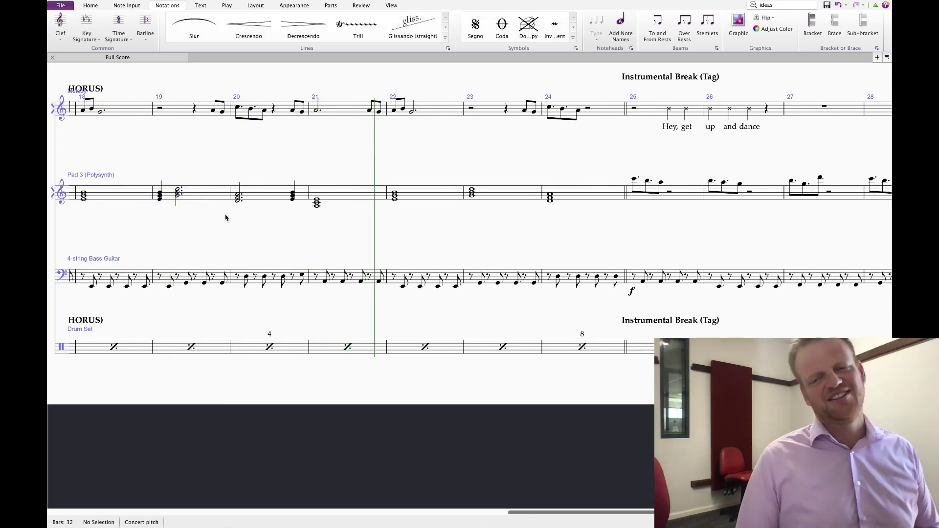
- Switch to Keynote to consult the Score branch of the Composition Task mind map and return to the Instrumental Break in the score
{"action": "left_click_drag", "start_coordinate": [577, 223], "coordinate": [291, 248]}
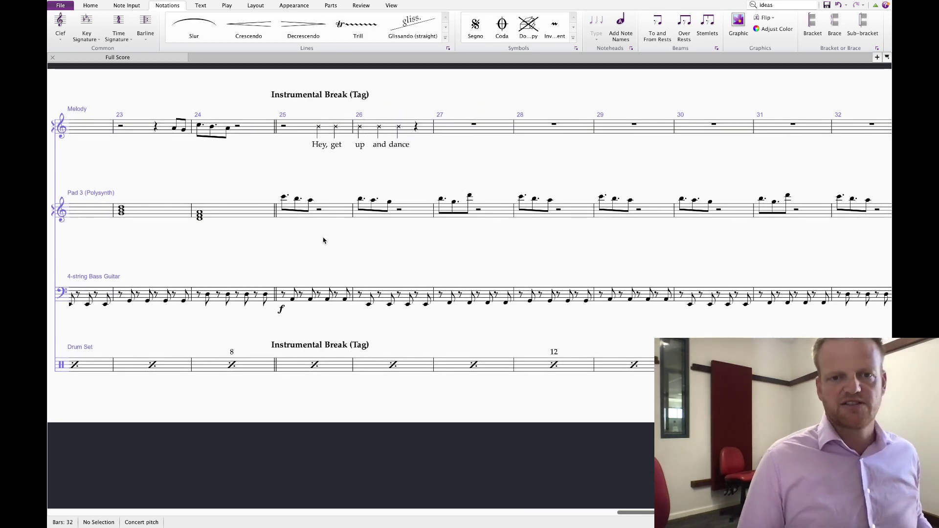
{"action": "key", "text": "super+Tab"}
{"action": "key", "text": "super+Tab"}
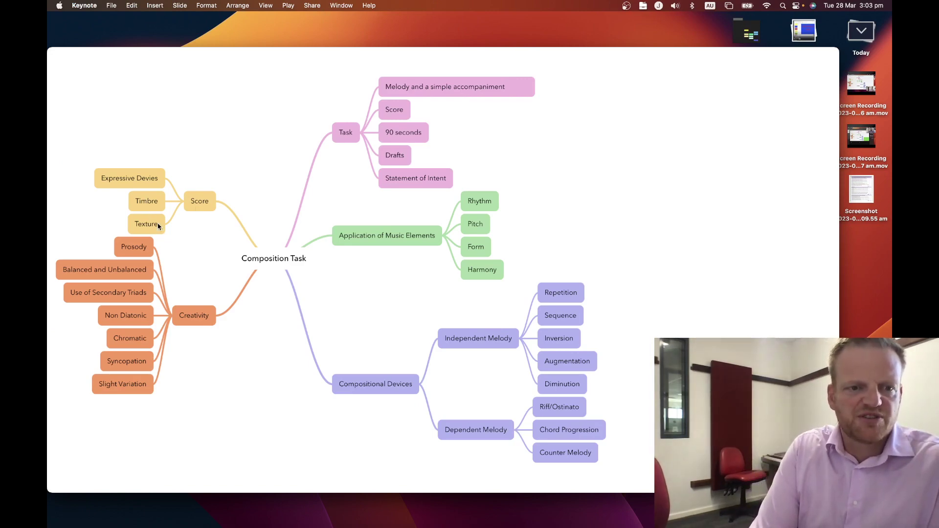
{"action": "key", "text": "ctrl+Right"}
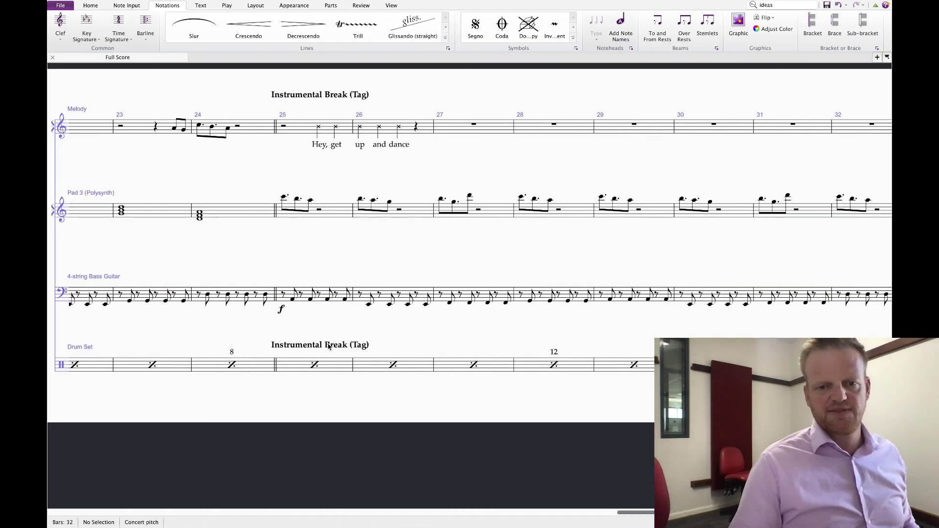
{"action": "key", "text": "space"}
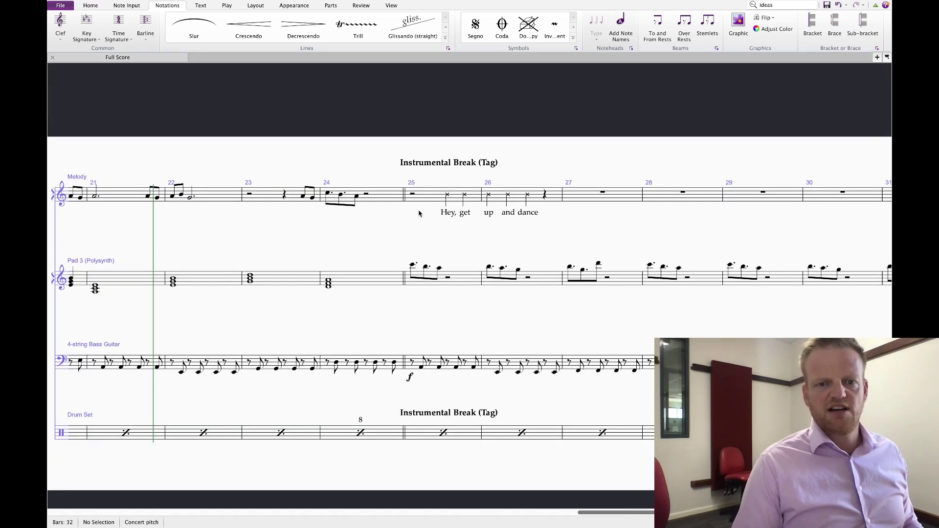
- Add ff to the Melody, Pad 3 and bass guitar at bar 25, and delete the bass guitar's existing f there
{"action": "left_click", "coordinate": [440, 196]}
{"action": "left_click", "coordinate": [431, 439], "text": "shift"}
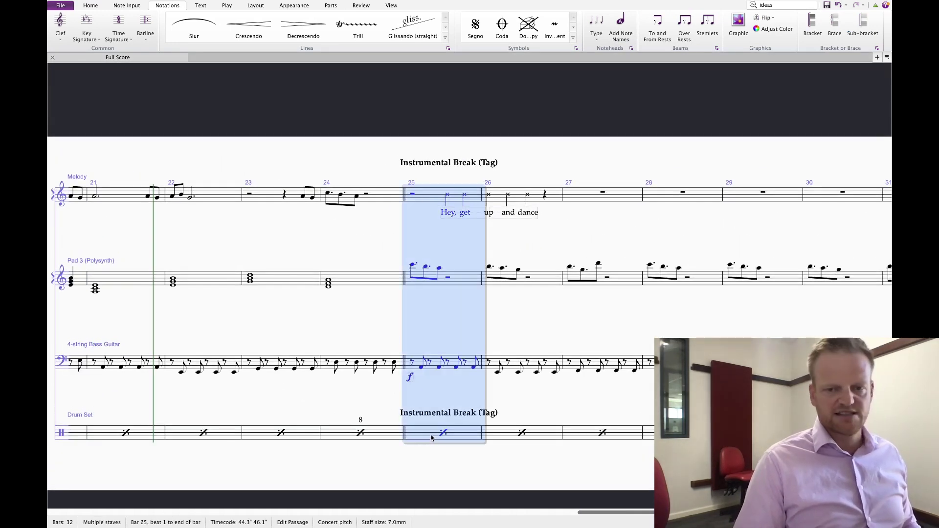
{"action": "key", "text": "ctrl+e"}
{"action": "type", "text": "ff"}
{"action": "key", "text": "Escape"}
{"action": "left_click", "coordinate": [410, 378]}
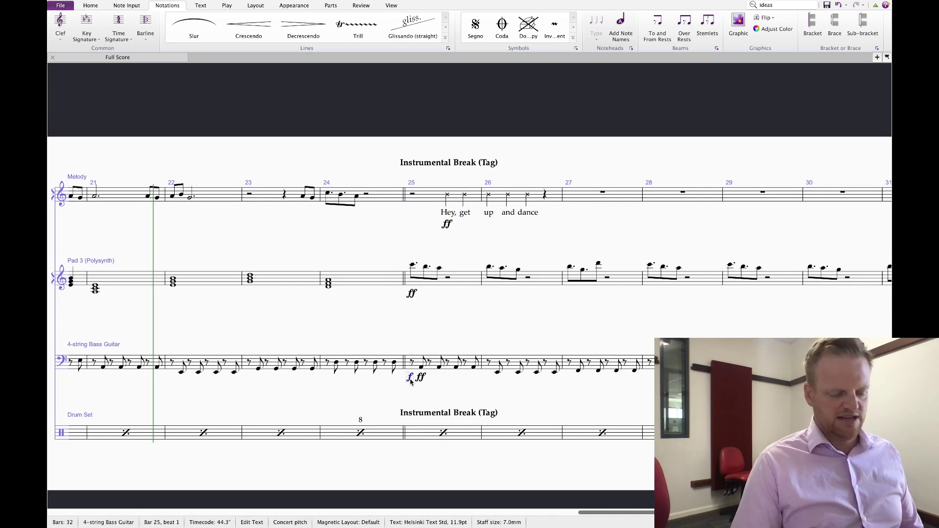
{"action": "key", "text": "Delete"}
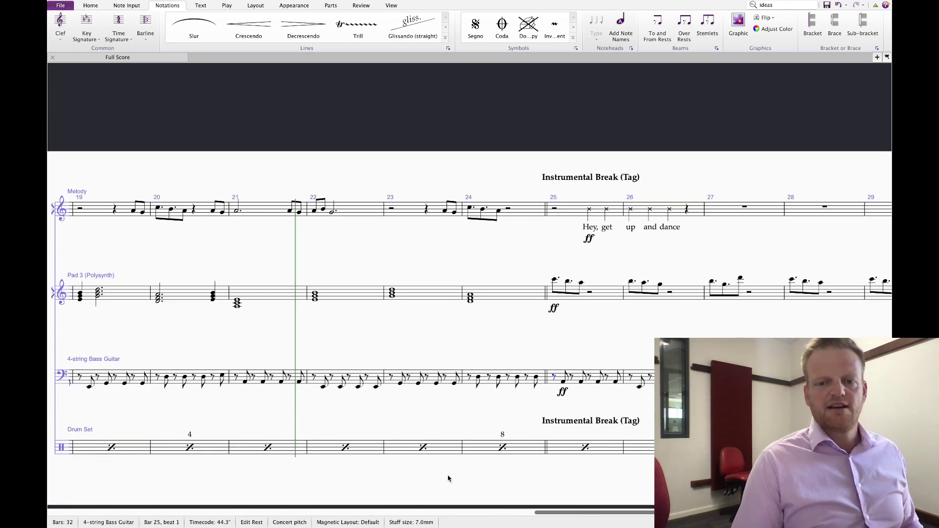
- Add a crescendo under the bar 16 drum fill and change the Drum Set dynamic at bar 17 to f
{"action": "scroll", "coordinate": [451, 338], "scroll_direction": "left", "scroll_amount": 10}
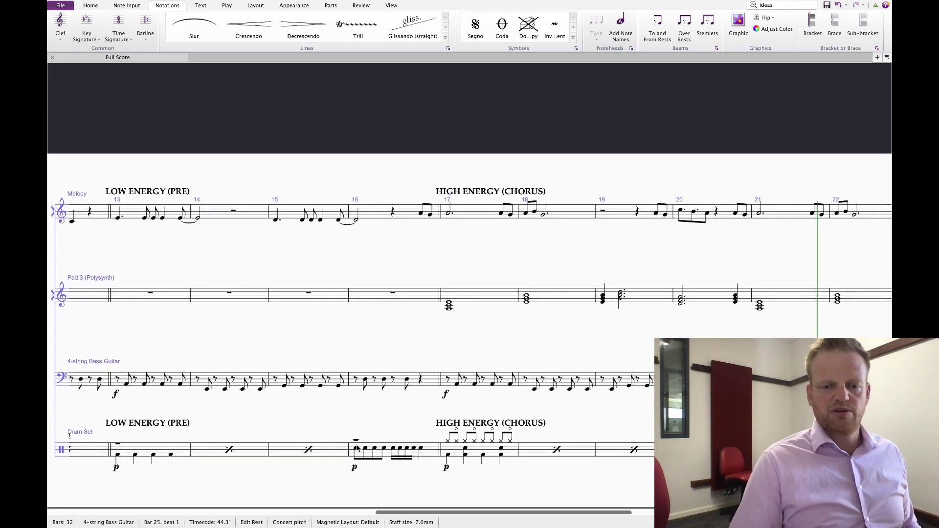
{"action": "left_click", "coordinate": [357, 448]}
{"action": "left_click", "coordinate": [422, 456], "text": "shift"}
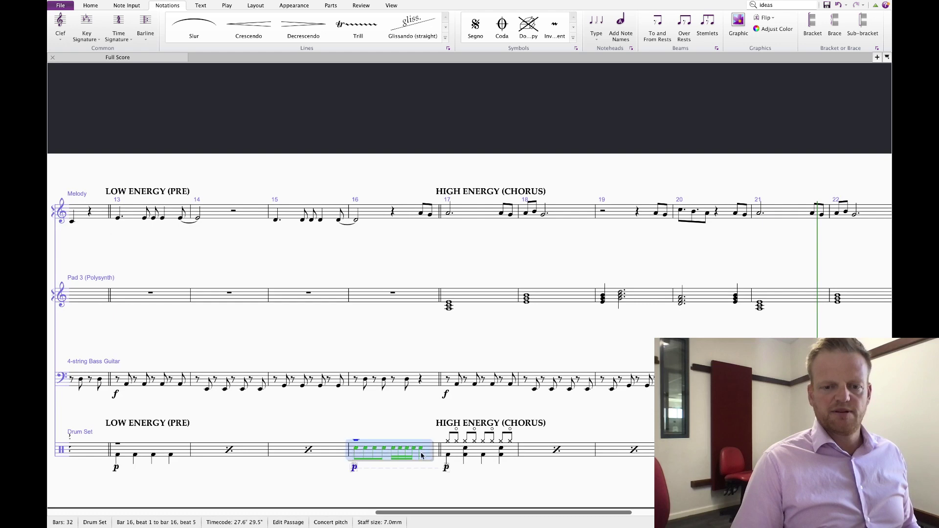
{"action": "left_click", "coordinate": [250, 42]}
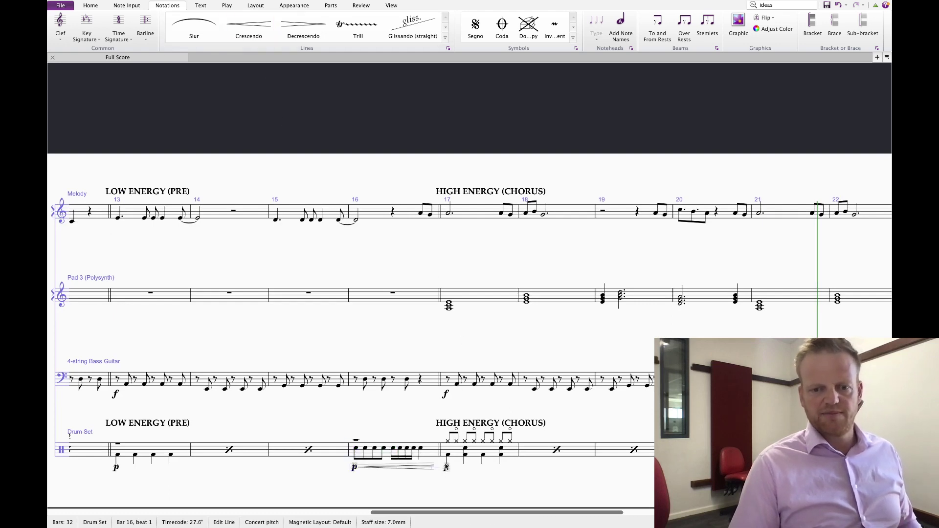
{"action": "key", "text": "ctrl+e"}
{"action": "type", "text": "f"}
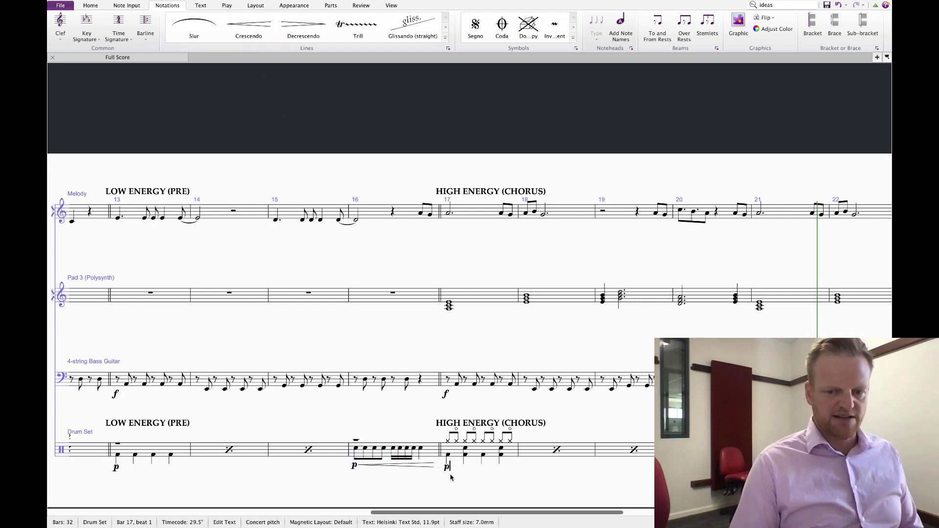
{"action": "key", "text": "Escape"}
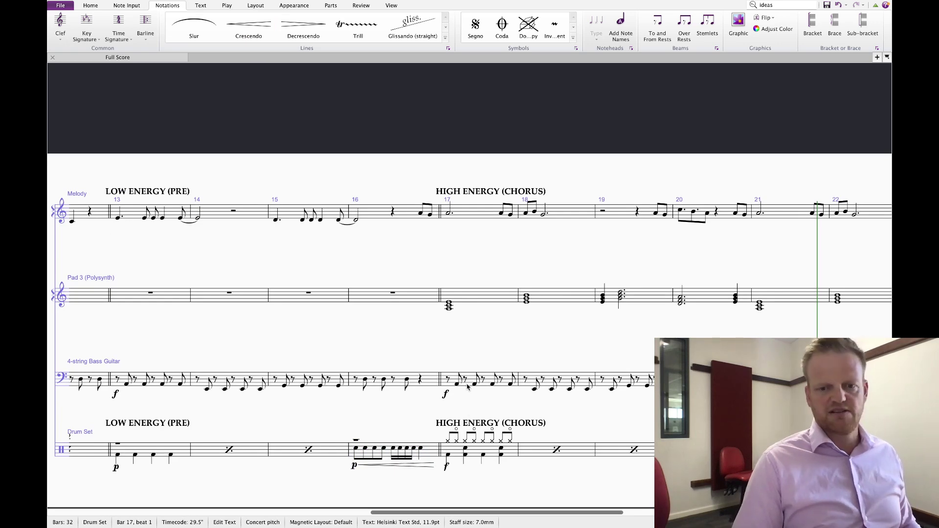
- Add an f dynamic to the Pad 3 and Melody staves at the start of the chorus in bar 17
{"action": "left_click", "coordinate": [465, 301]}
{"action": "key", "text": "ctrl+e"}
{"action": "type", "text": "f"}
{"action": "left_click", "coordinate": [470, 218]}
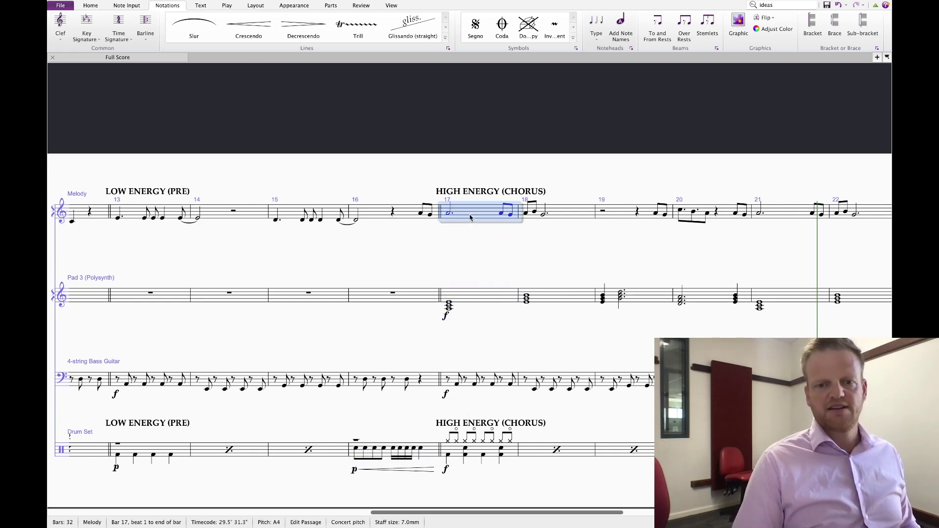
{"action": "key", "text": "ctrl+e"}
{"action": "type", "text": "f"}
{"action": "key", "text": "Escape"}
- Add a p dynamic to the Melody and Pad 3 staves at the Low Energy (Pre) section in bar 13
{"action": "scroll", "coordinate": [489, 255], "scroll_direction": "left", "scroll_amount": 5}
{"action": "left_click", "coordinate": [383, 219]}
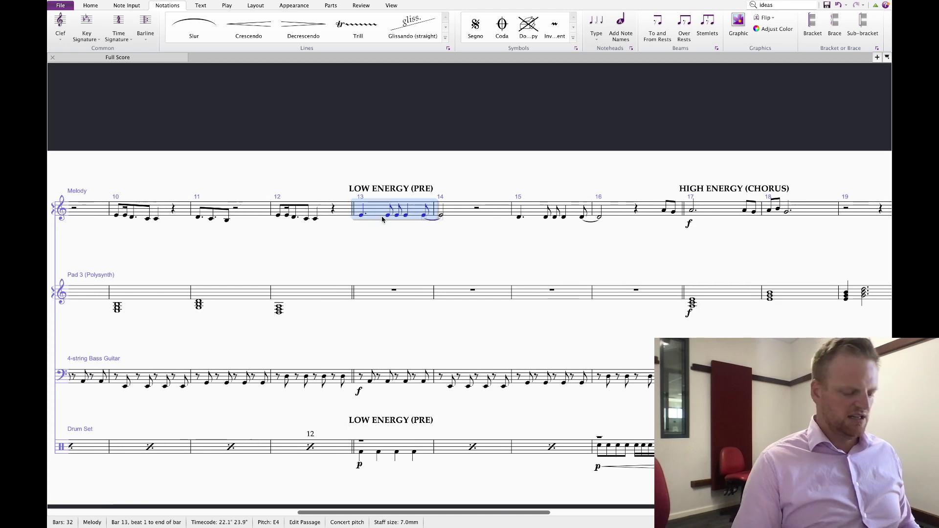
{"action": "key", "text": "ctrl+e"}
{"action": "type", "text": "p"}
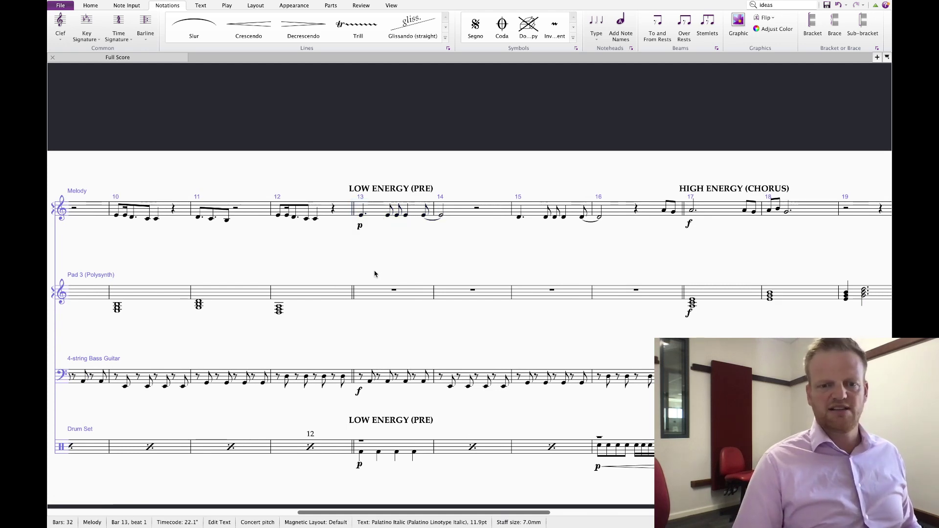
{"action": "left_click", "coordinate": [377, 291]}
{"action": "key", "text": "ctrl+e"}
{"action": "type", "text": "p"}
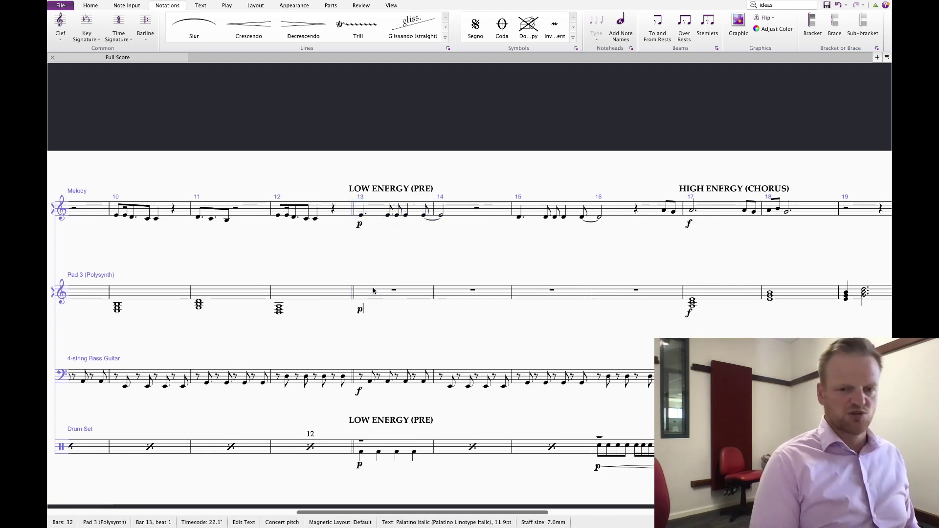
- Change the 4-string Bass Guitar dynamic at bar 13 to p
{"action": "left_click", "coordinate": [358, 391]}
{"action": "key", "text": "ctrl+e"}
{"action": "type", "text": "p"}
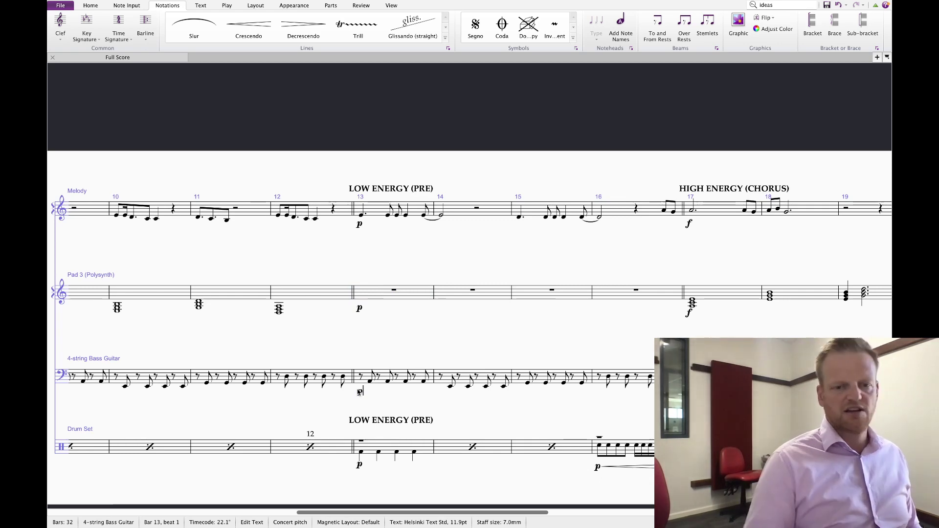
{"action": "key", "text": "Escape"}
{"action": "key", "text": "Escape"}
- Change the Drum Set and Pad 3 dynamics at the start of the Intro in bar 1 to f
{"action": "key", "text": "ctrl+Home"}
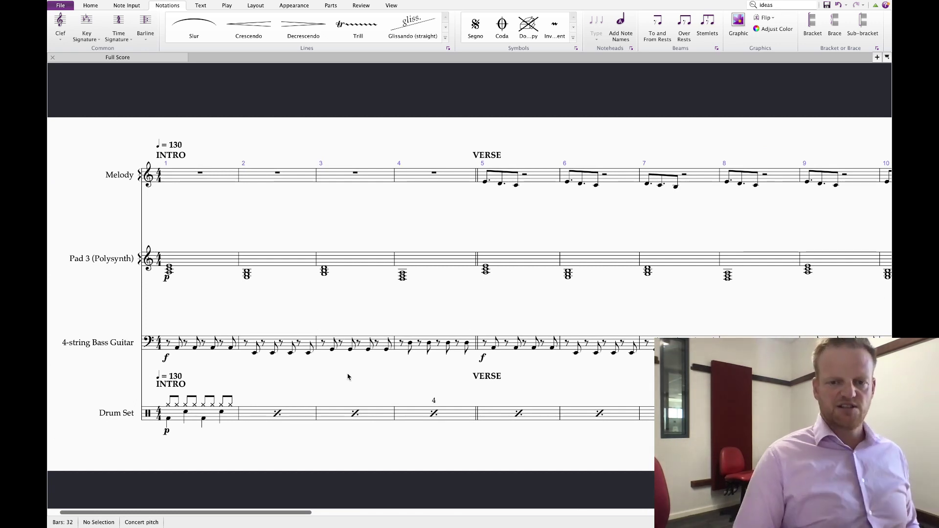
{"action": "double_click", "coordinate": [169, 434]}
{"action": "key", "text": "BackSpace"}
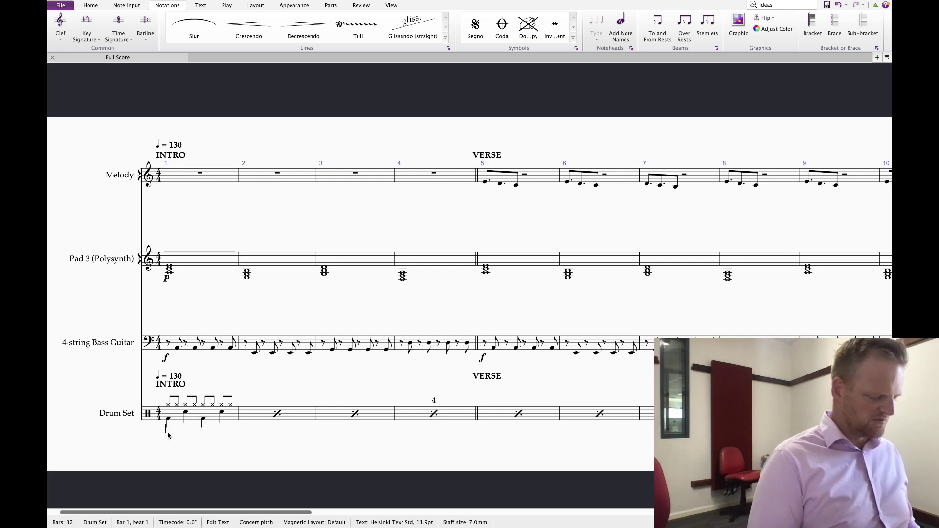
{"action": "left_click", "coordinate": [260, 382]}
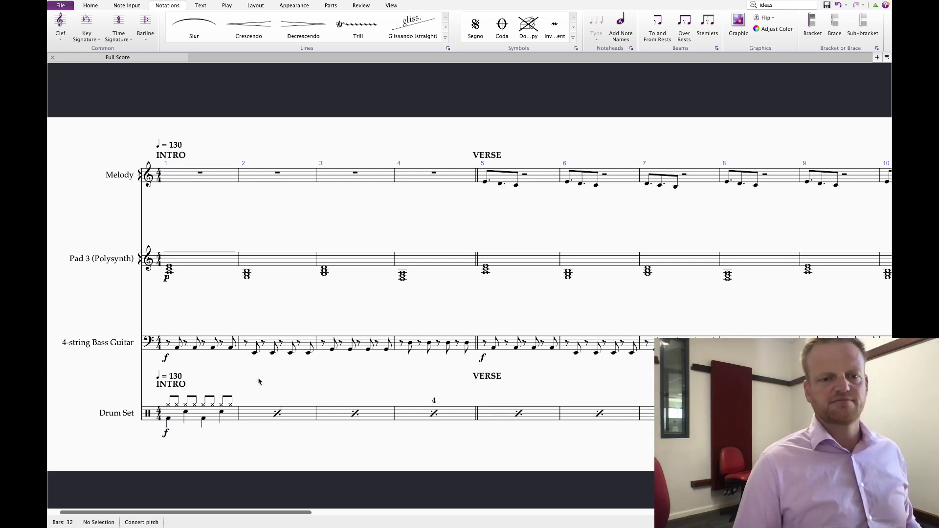
{"action": "double_click", "coordinate": [167, 279]}
{"action": "type", "text": "f"}
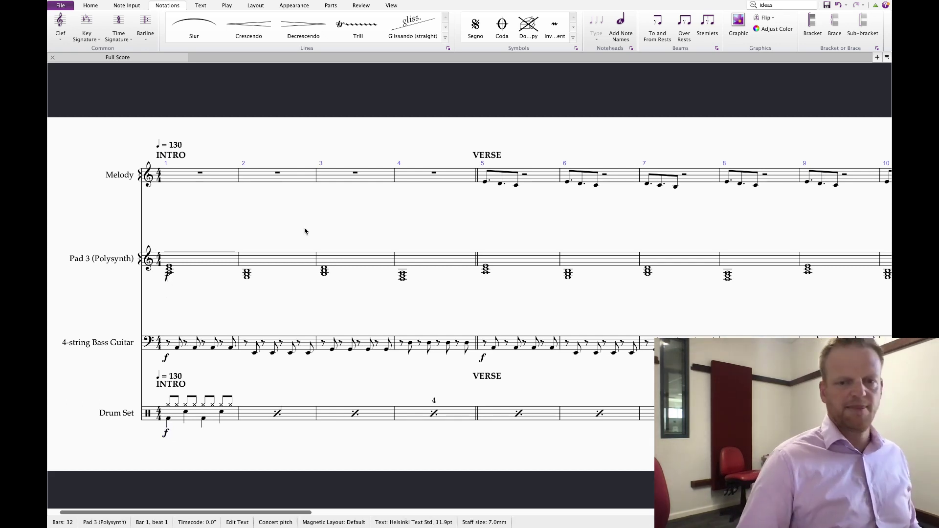
- Add an mf dynamic to the Melody, Pad 3 and bass guitar staves at the start of the Verse in bar 5
{"action": "left_click", "coordinate": [523, 177]}
{"action": "left_click", "coordinate": [540, 413], "text": "shift"}
{"action": "key", "text": "ctrl+e"}
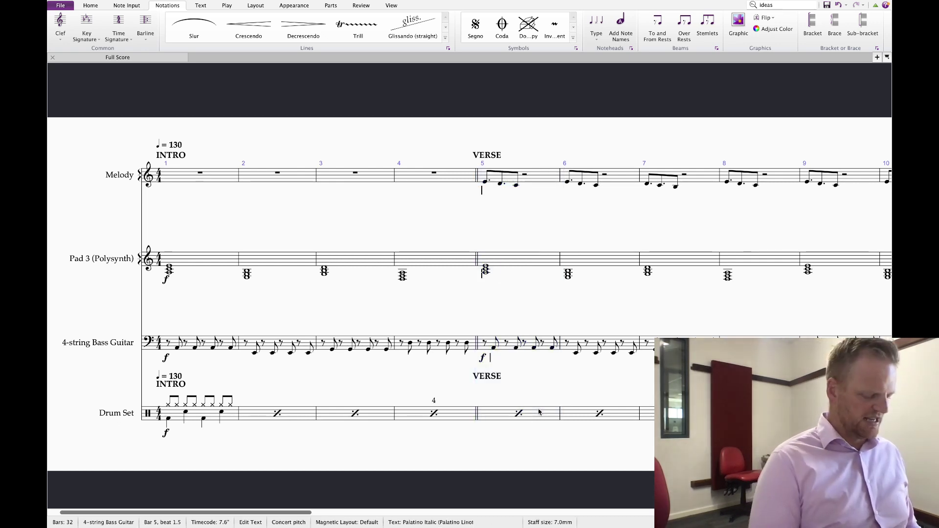
{"action": "type", "text": "mf"}
{"action": "key", "text": "Escape"}
{"action": "key", "text": "Escape"}
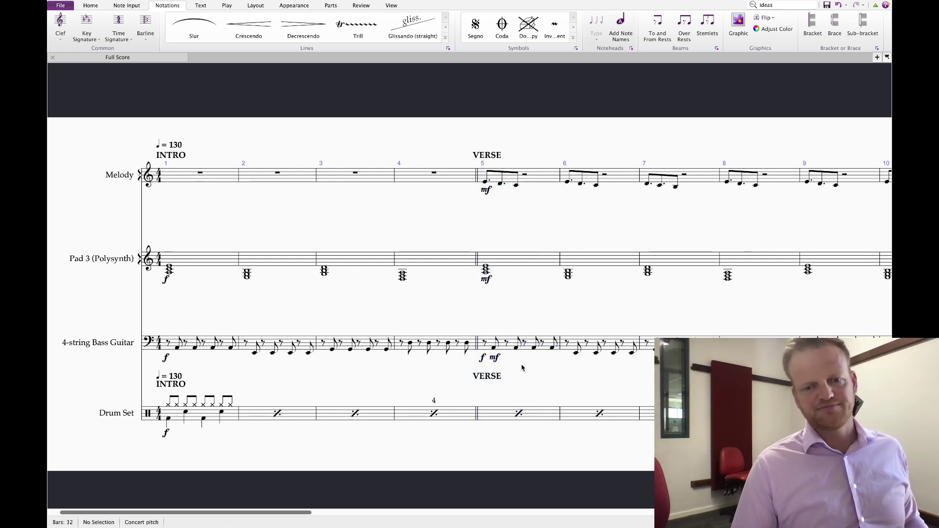
- Add an mf dynamic to the Drum Set staff at the start of the Verse in bar 5
{"action": "left_click", "coordinate": [504, 415]}
{"action": "key", "text": "ctrl+e"}
{"action": "type", "text": "mf"}
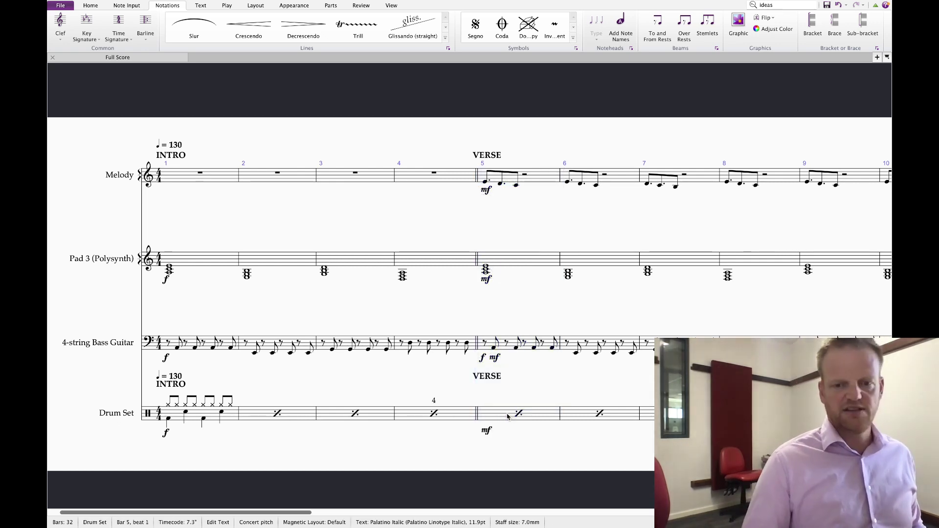
{"action": "key", "text": "Escape"}
{"action": "key", "text": "Escape"}
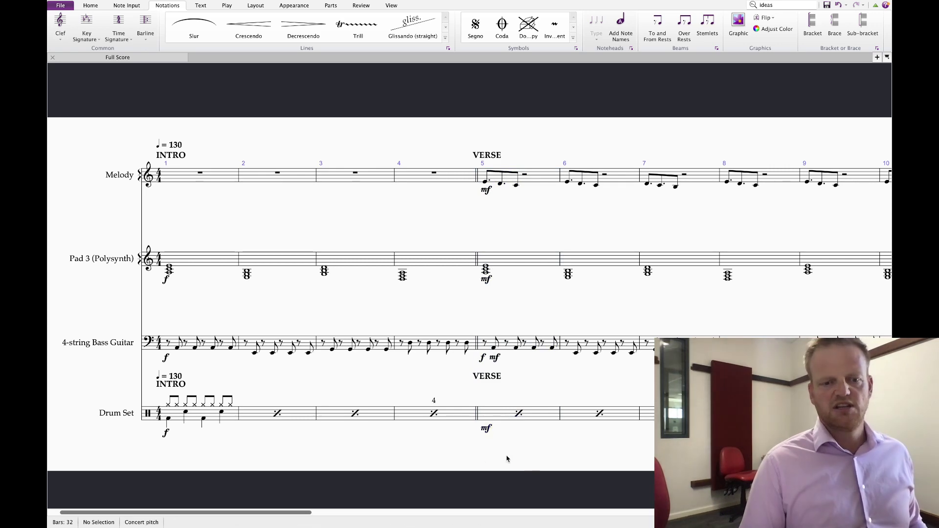
- Delete the Drum Set dynamics at bar 1 and bar 5
{"action": "left_click", "coordinate": [166, 434]}
{"action": "key", "text": "Delete"}
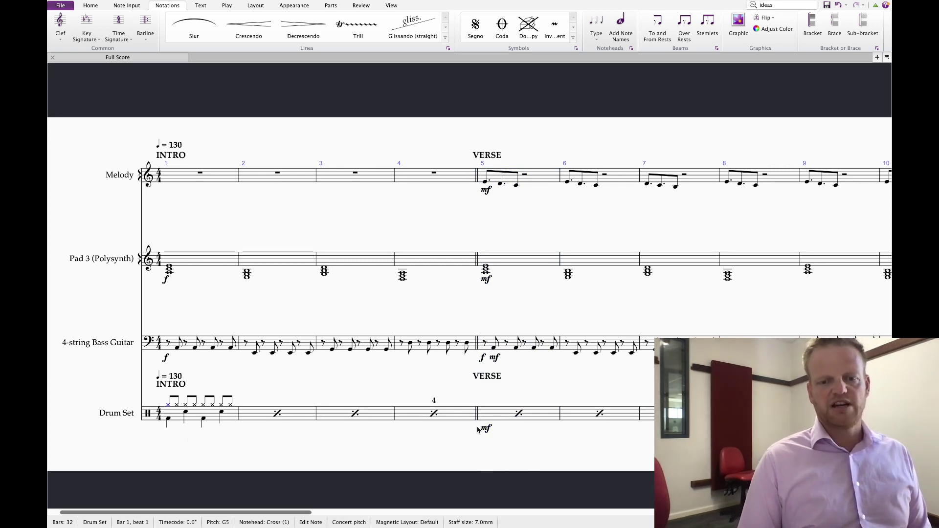
{"action": "left_click", "coordinate": [481, 426]}
{"action": "scroll", "coordinate": [483, 392], "scroll_direction": "right", "scroll_amount": 10}
{"action": "scroll", "coordinate": [483, 372], "scroll_direction": "down", "scroll_amount": 3}
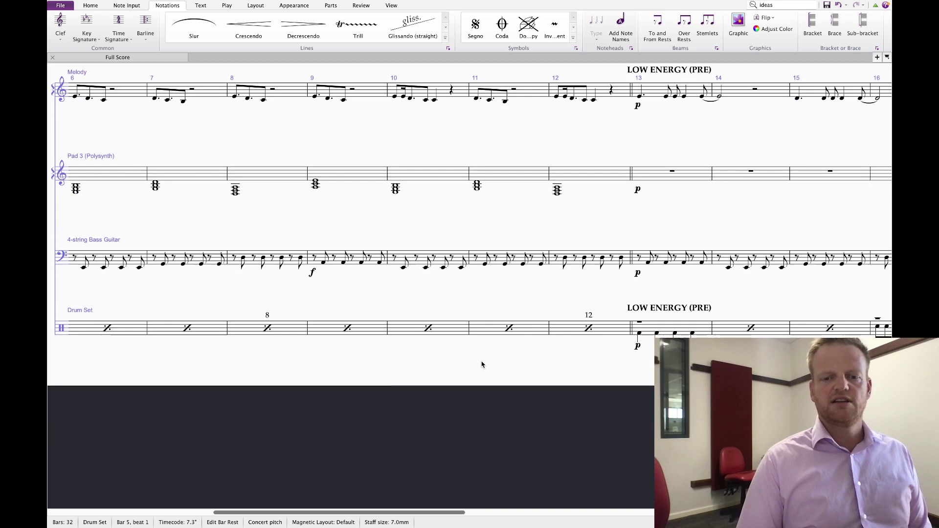
- Delete the p at bar 13 and the f at bar 17 from the Drum Set staff
{"action": "left_click", "coordinate": [639, 346]}
{"action": "scroll", "coordinate": [538, 345], "scroll_direction": "right", "scroll_amount": 8}
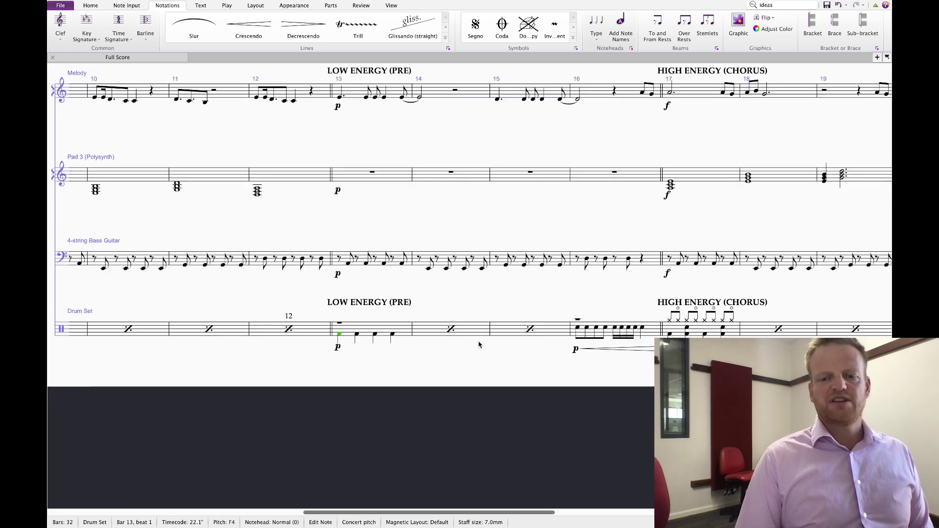
{"action": "left_click", "coordinate": [336, 347]}
{"action": "key", "text": "Delete"}
{"action": "scroll", "coordinate": [615, 346], "scroll_direction": "right", "scroll_amount": 6}
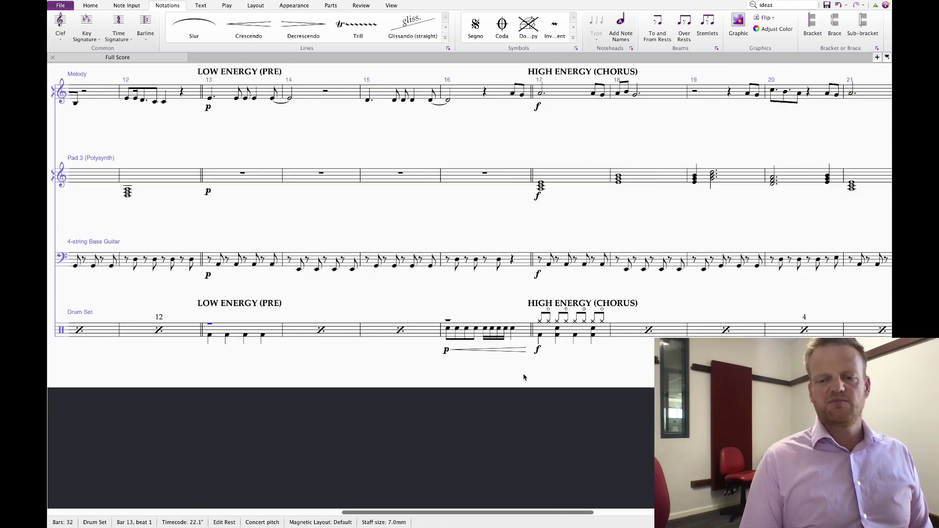
{"action": "left_click", "coordinate": [387, 350]}
{"action": "left_click", "coordinate": [395, 325]}
{"action": "scroll", "coordinate": [324, 360], "scroll_direction": "right", "scroll_amount": 15}
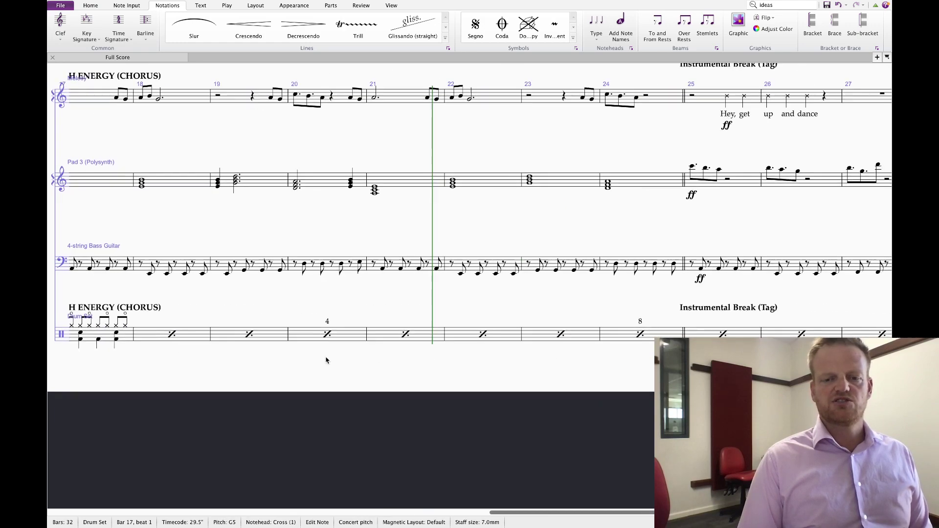
- Slur the chorus melody phrase from the beat 4 pickup in bar 16 to the dotted half note in bar 18
{"action": "key", "text": "super+shift+p"}
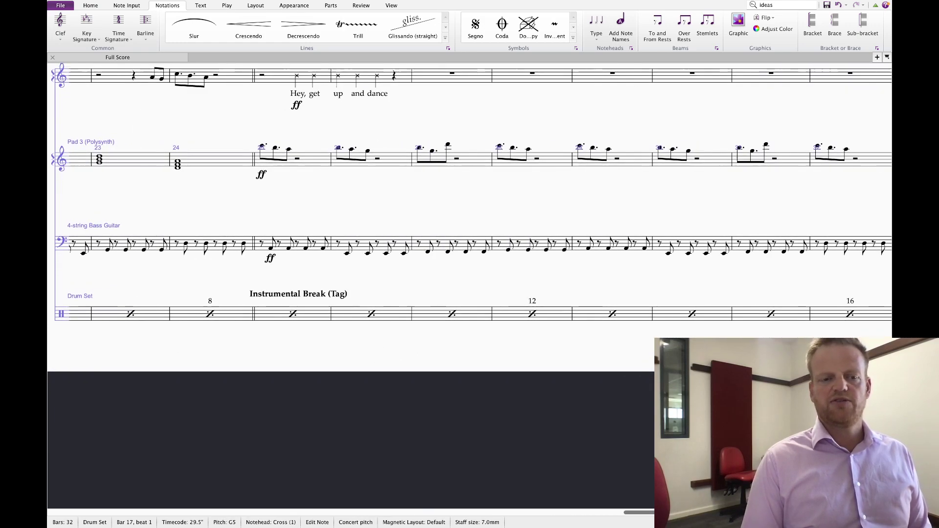
{"action": "scroll", "coordinate": [535, 339], "scroll_direction": "left", "scroll_amount": 10}
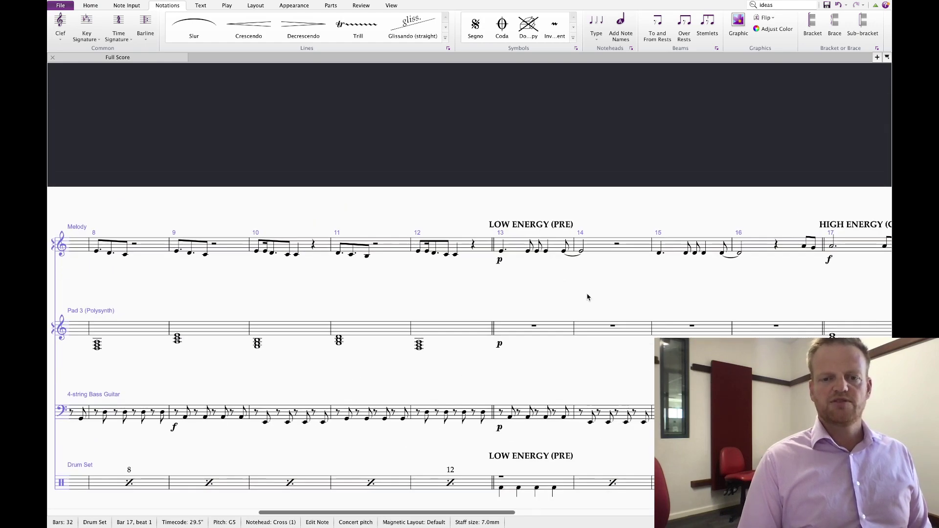
{"action": "scroll", "coordinate": [588, 297], "scroll_direction": "right", "scroll_amount": 10}
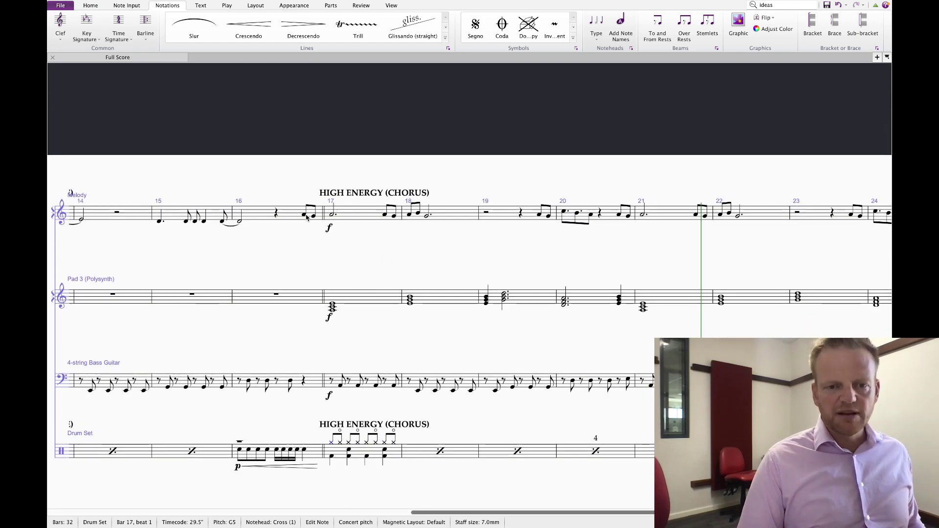
{"action": "left_click", "coordinate": [306, 216]}
{"action": "left_click", "coordinate": [427, 219], "text": "shift"}
{"action": "key", "text": "s"}
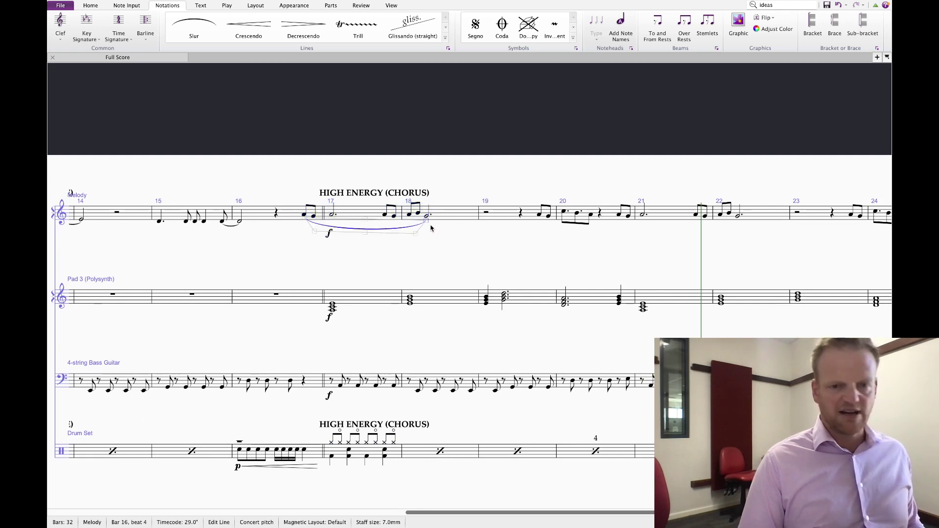
- Slur the chorus melody phrase from the beat 4 pickup in bar 19 to the dotted half note in bar 21
{"action": "left_click", "coordinate": [540, 214]}
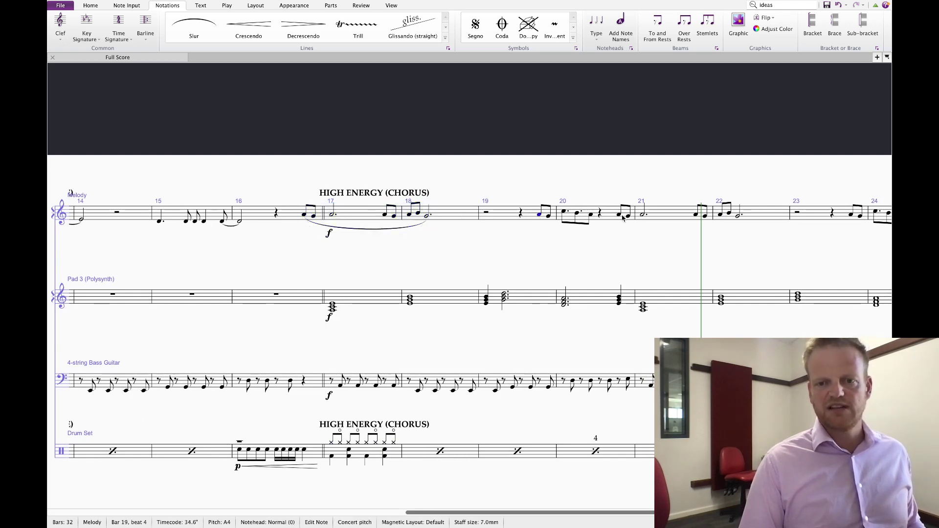
{"action": "left_click", "coordinate": [642, 215], "text": "shift"}
{"action": "key", "text": "s"}
- Slur the Melody notes from the beat 4 pickup in bar 21 to the dotted half note in bar 22
{"action": "left_click", "coordinate": [482, 224]}
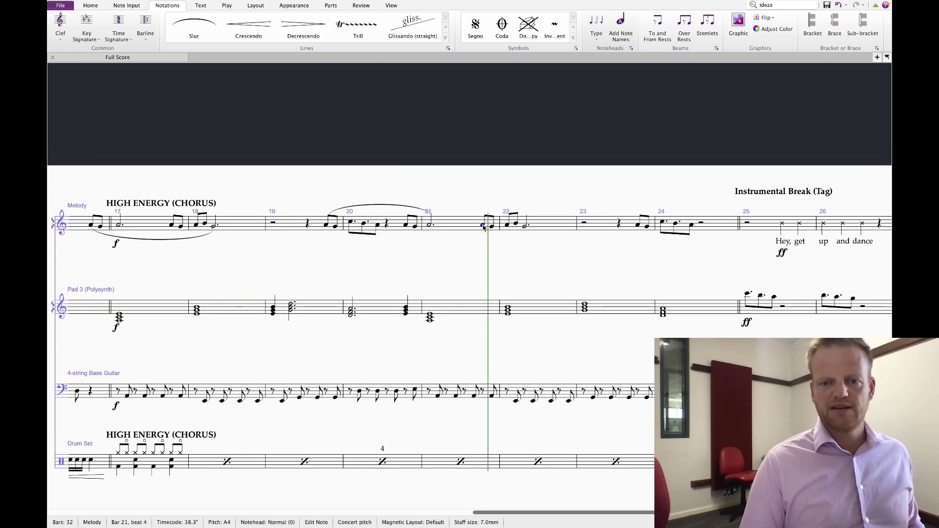
{"action": "left_click_drag", "start_coordinate": [488, 252], "coordinate": [590, 267]}
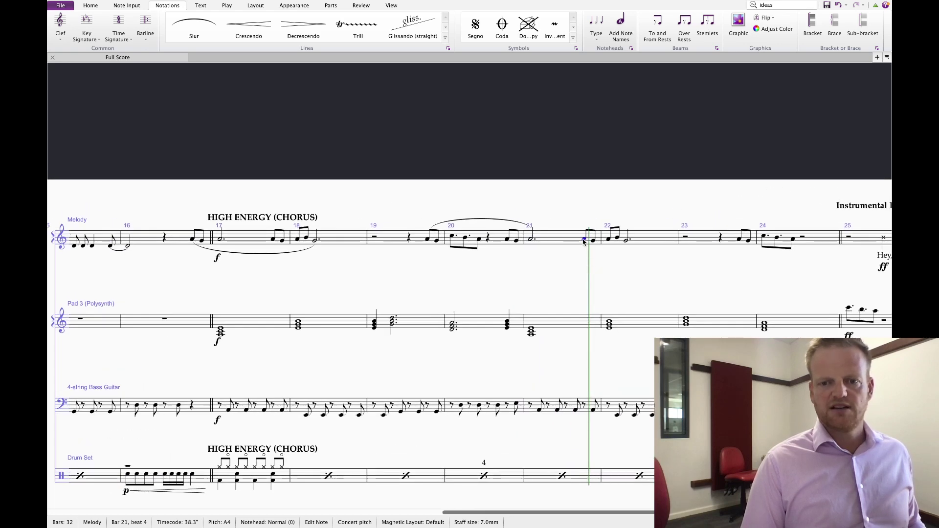
{"action": "left_click", "coordinate": [627, 242], "text": "shift"}
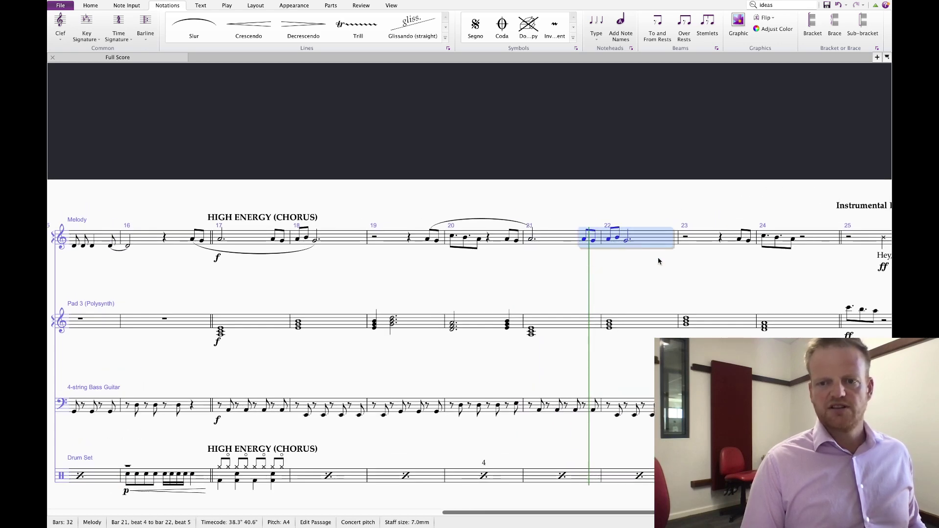
{"action": "key", "text": "s"}
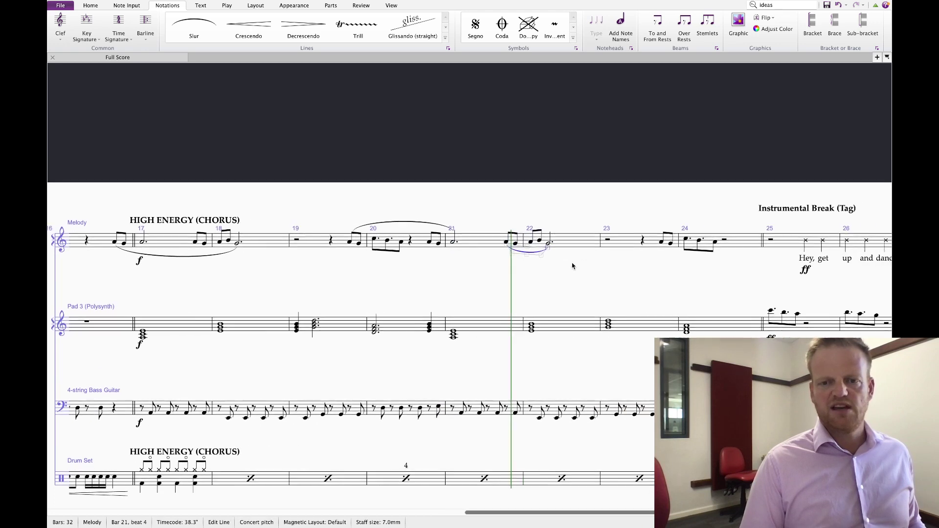
- Slur the closing chorus melody phrase from the beat 4 pickup in bar 23 to the third note of bar 24
{"action": "left_click", "coordinate": [648, 242]}
{"action": "left_click", "coordinate": [698, 247], "text": "shift"}
{"action": "key", "text": "s"}
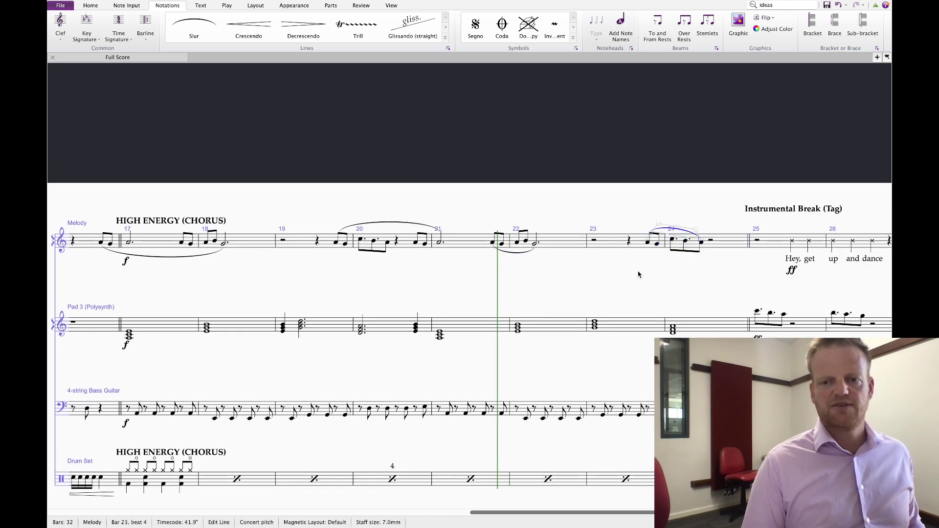
- Review the chorus slurs, check the Composition Task mind map in Keynote, and return to the Sibelius score
{"action": "left_click_drag", "start_coordinate": [641, 276], "coordinate": [688, 267]}
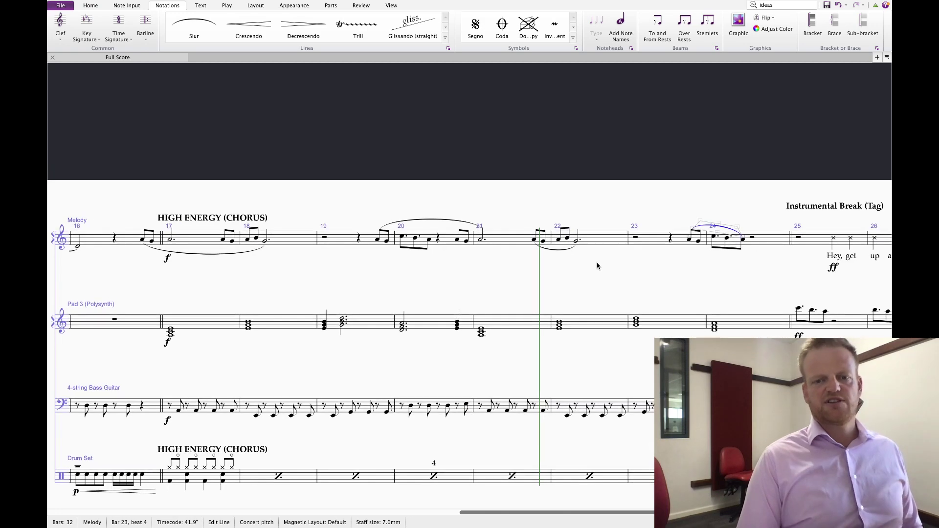
{"action": "scroll", "coordinate": [606, 258], "scroll_direction": "right", "scroll_amount": 1}
{"action": "left_click_drag", "start_coordinate": [327, 300], "coordinate": [544, 285]}
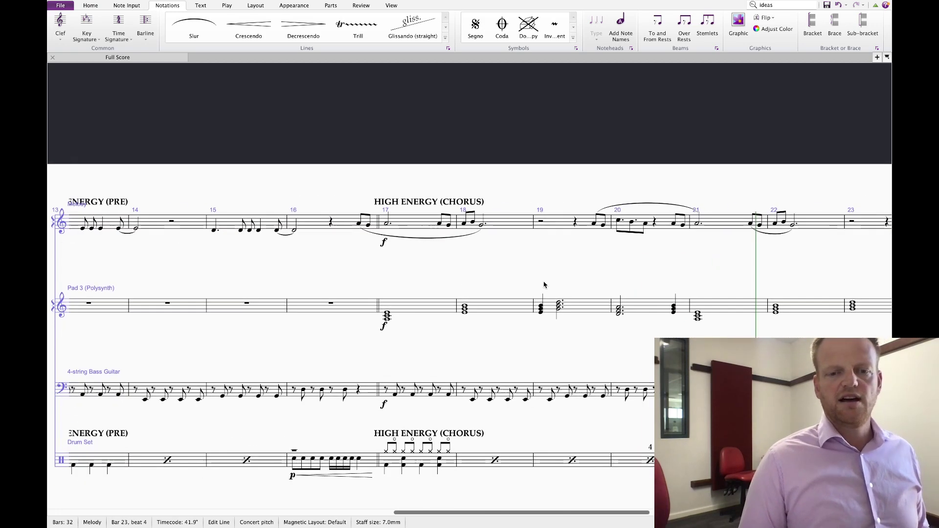
{"action": "key", "text": "super+Tab"}
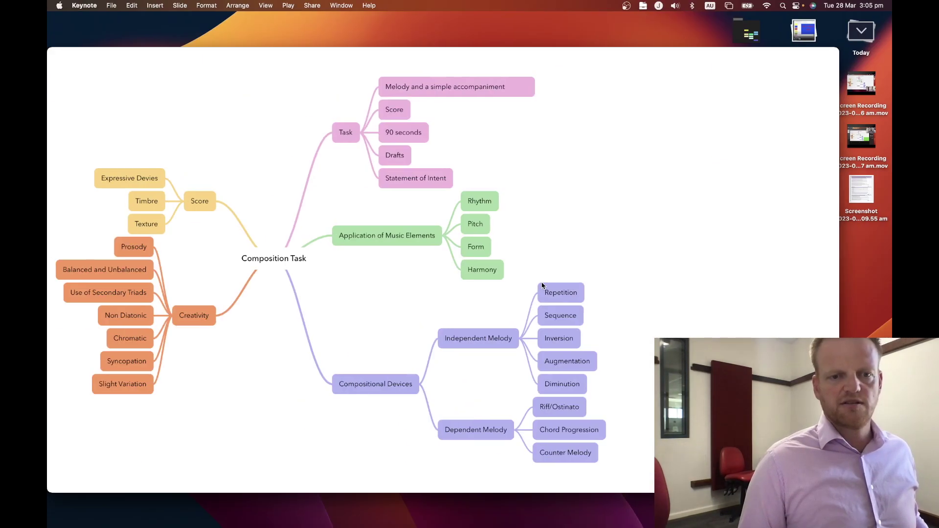
{"action": "key", "text": "super+Tab"}
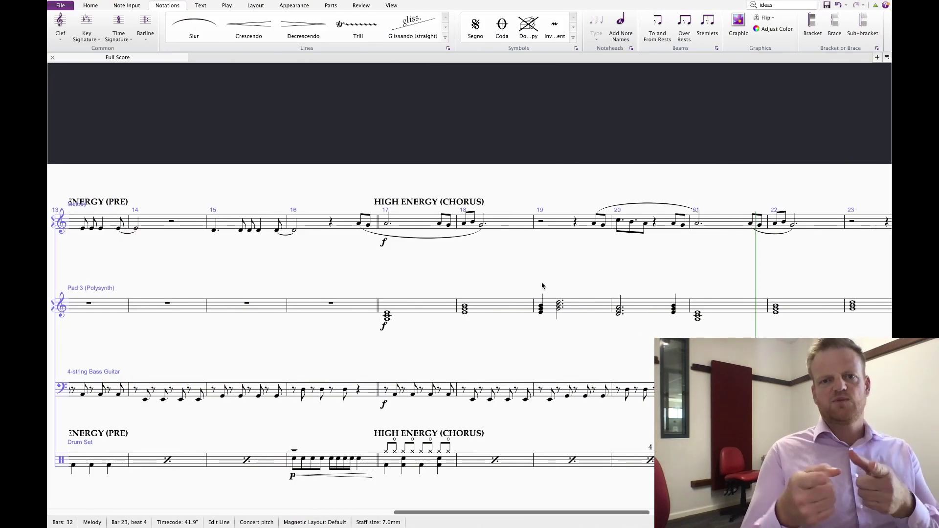